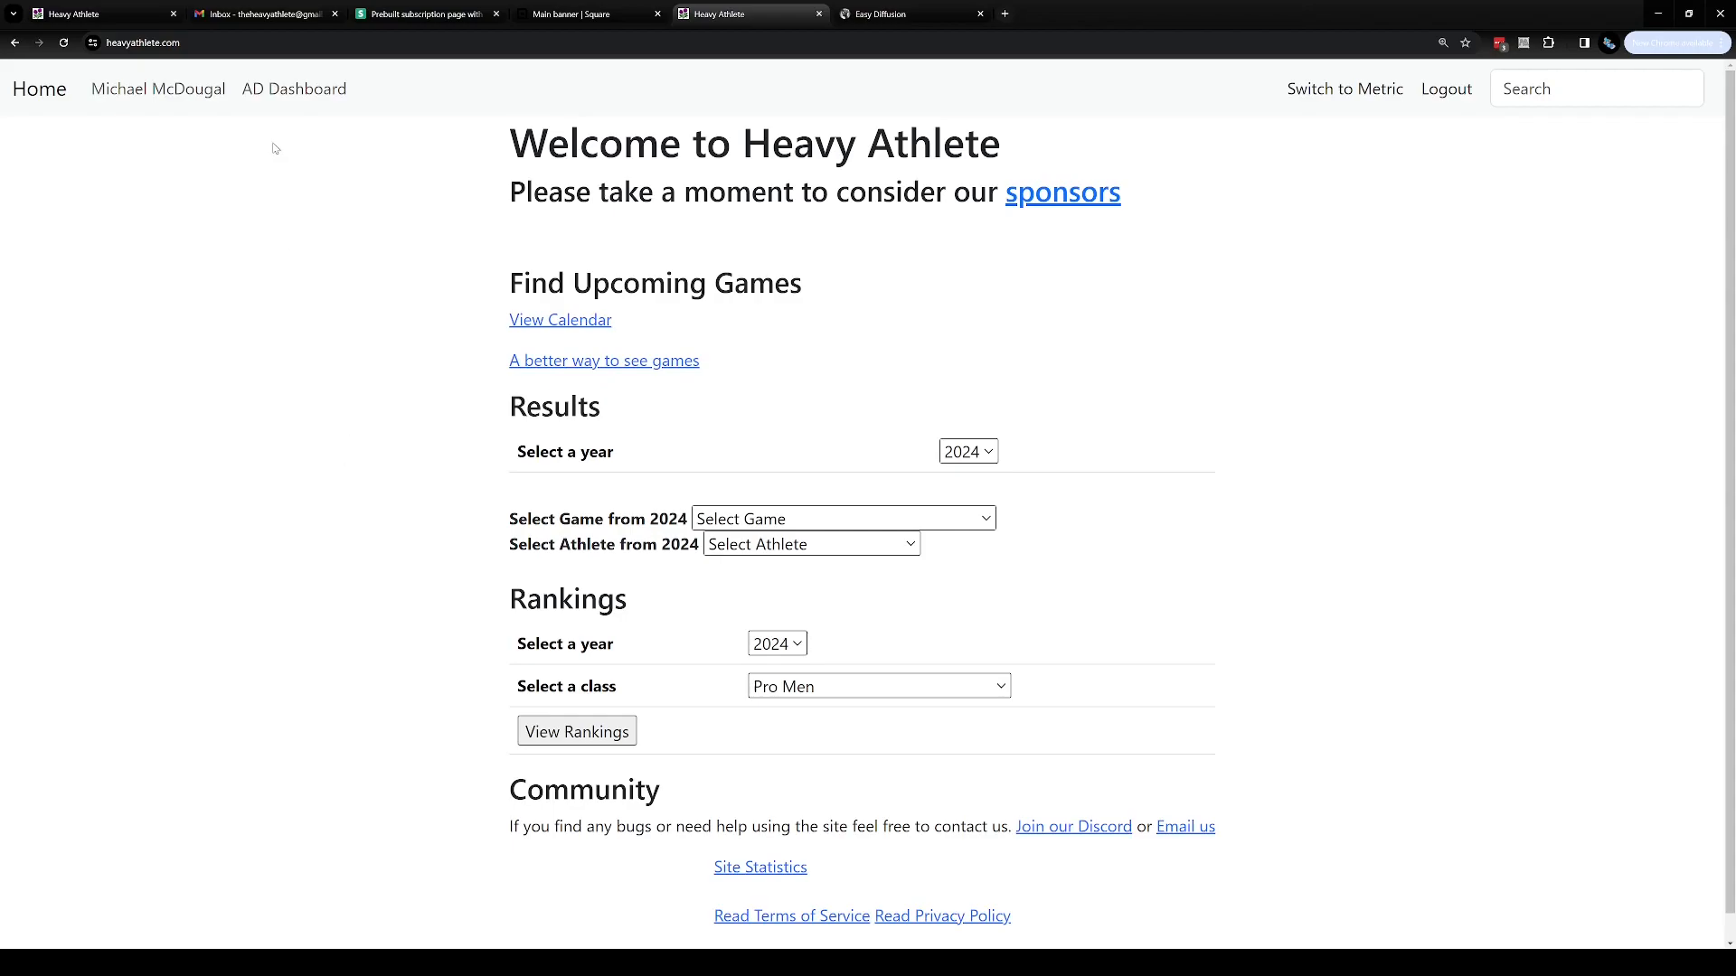
Open the AD Dashboard and search for the AAA Test Backyard game to open its page
left_click(294, 98)
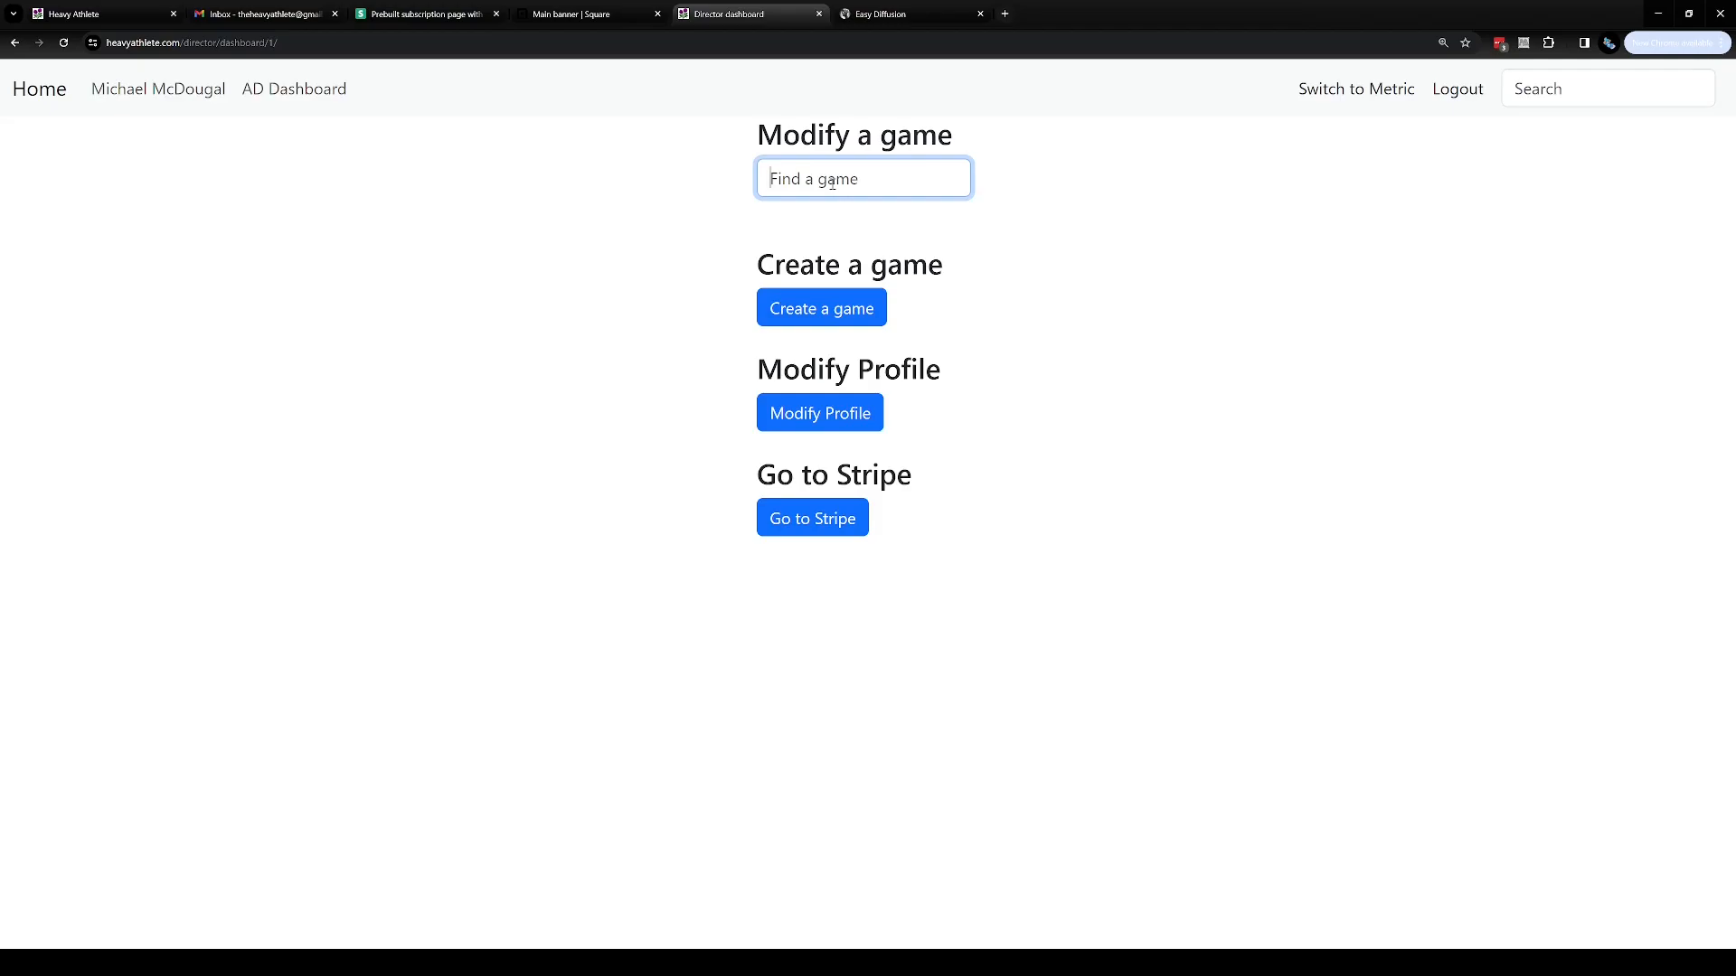
left_click(1649, 86)
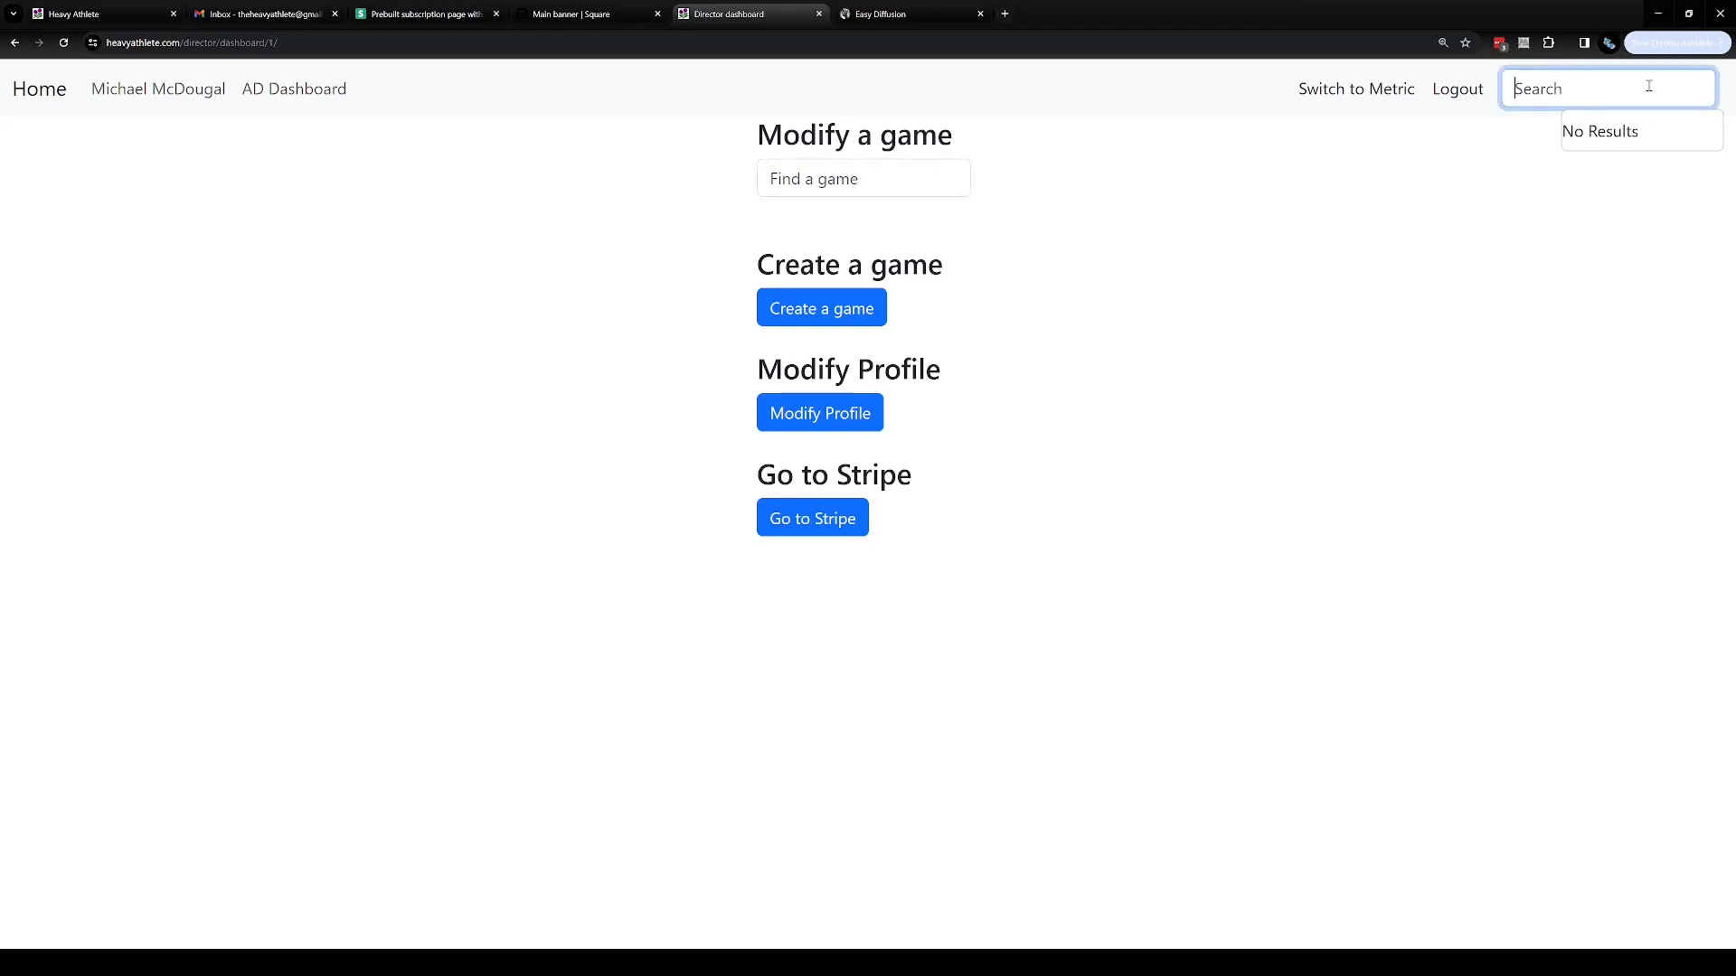
type("aaa")
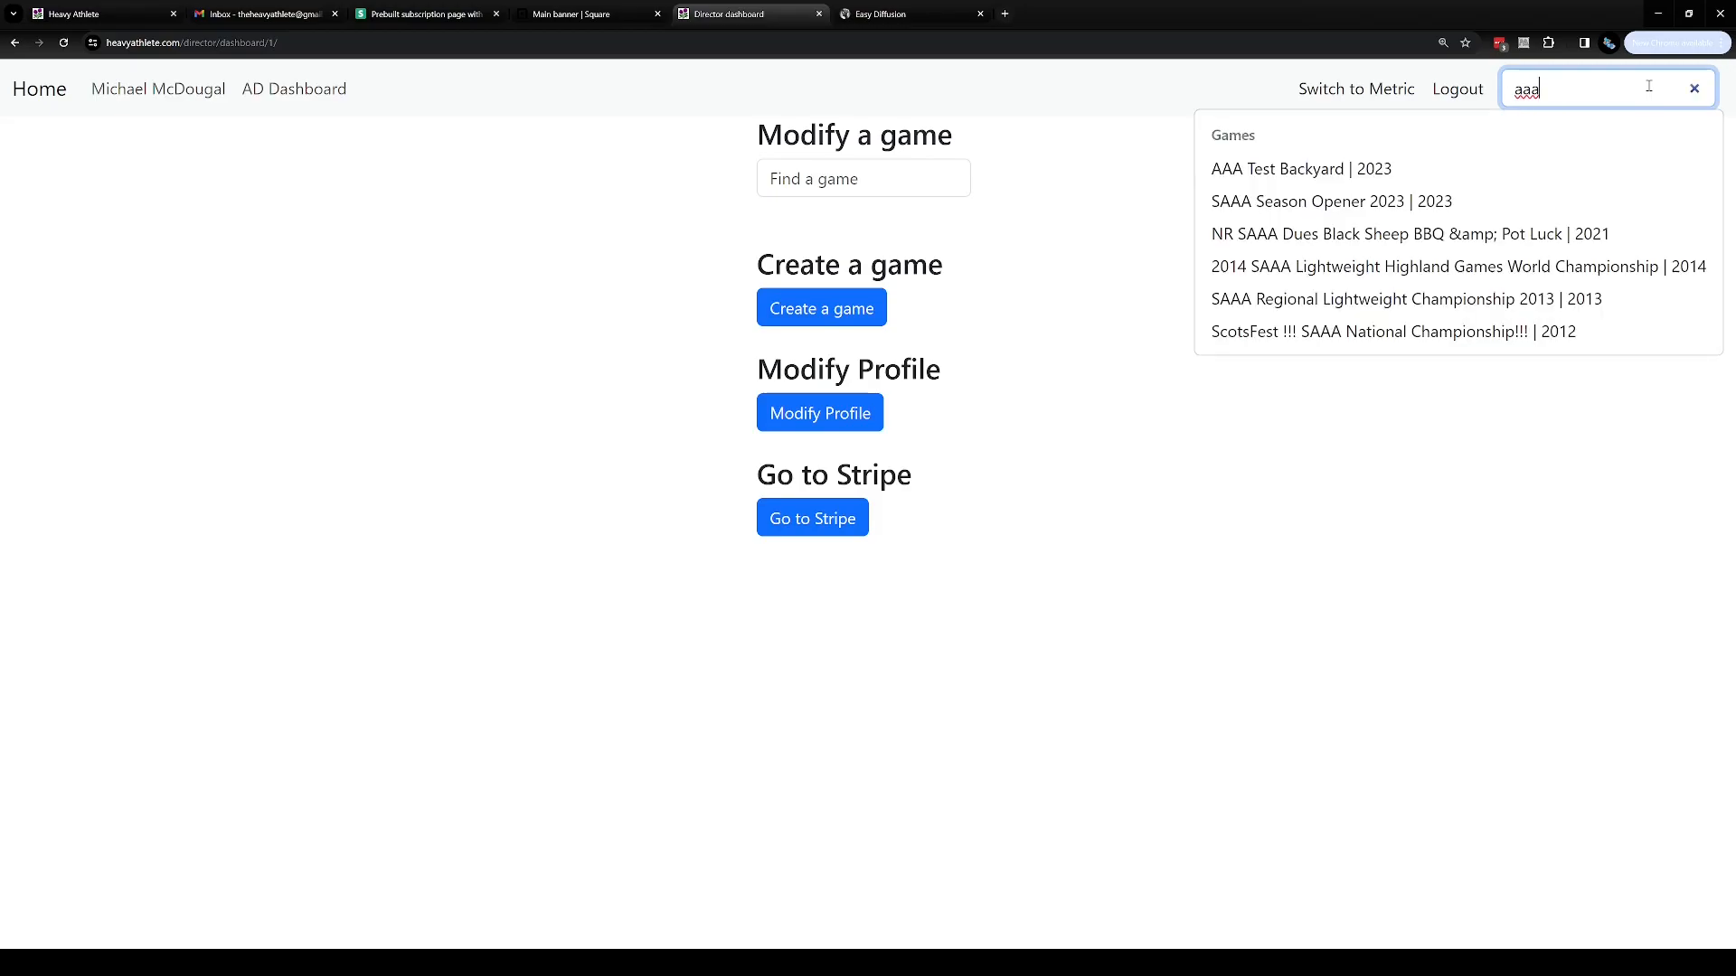
left_click(1530, 168)
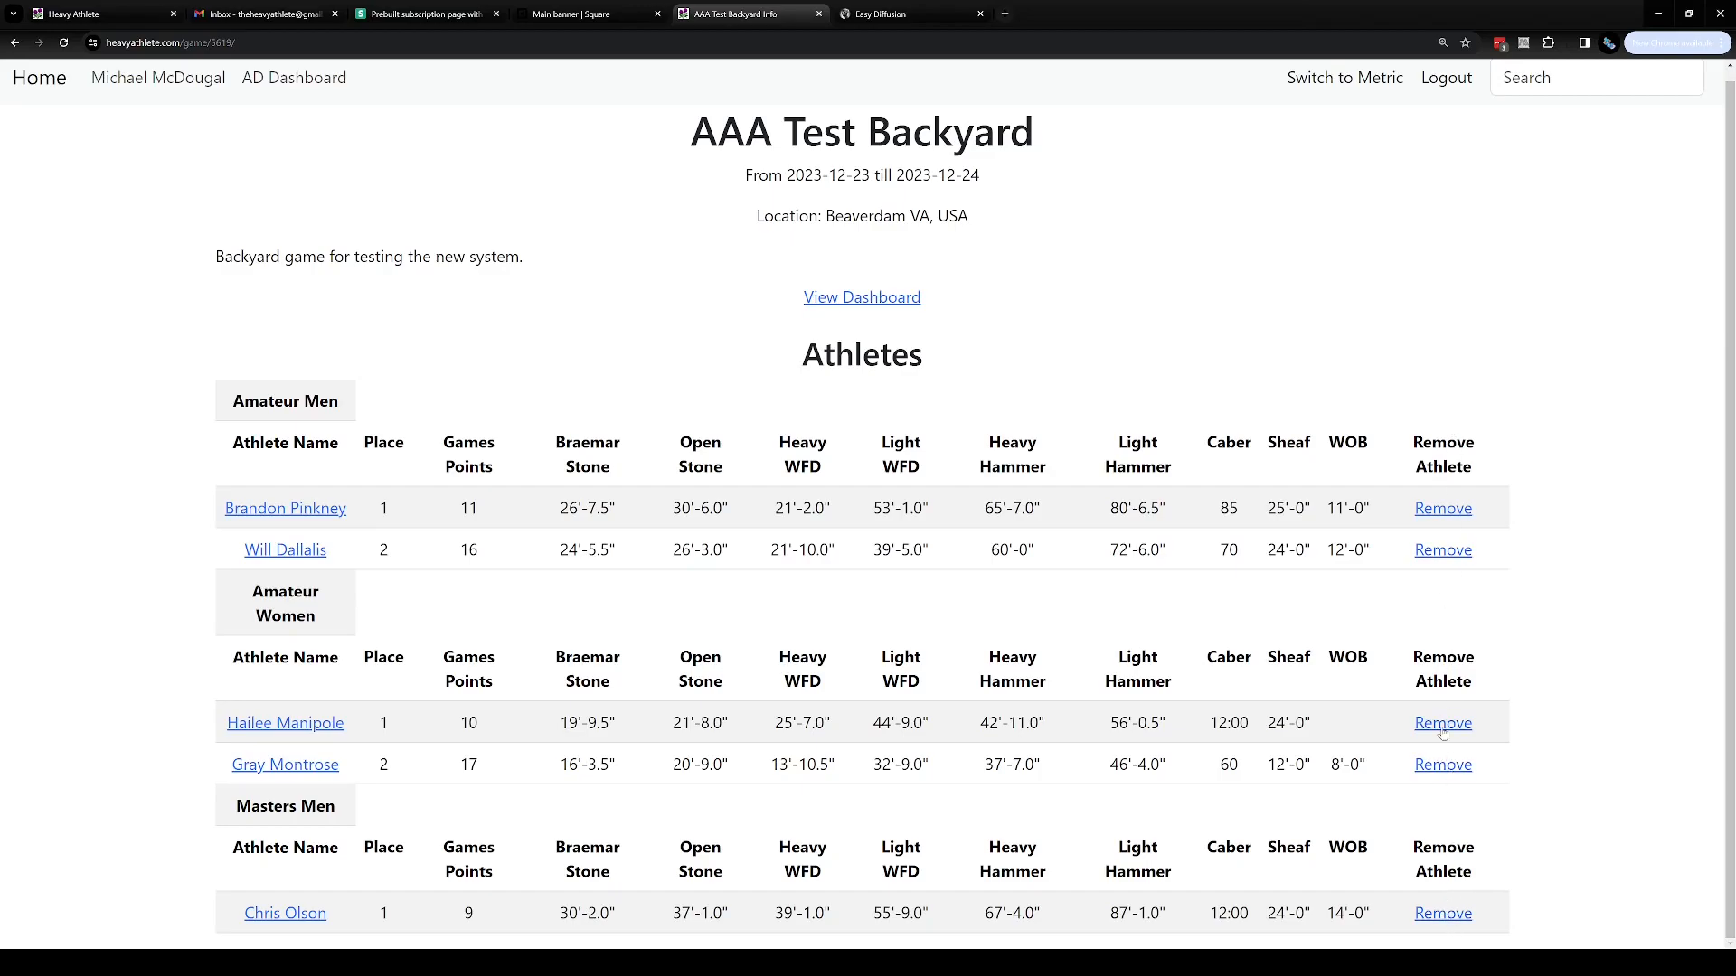
Open the removal page for the first Amateur Men athlete and go back without removing
left_click(1443, 509)
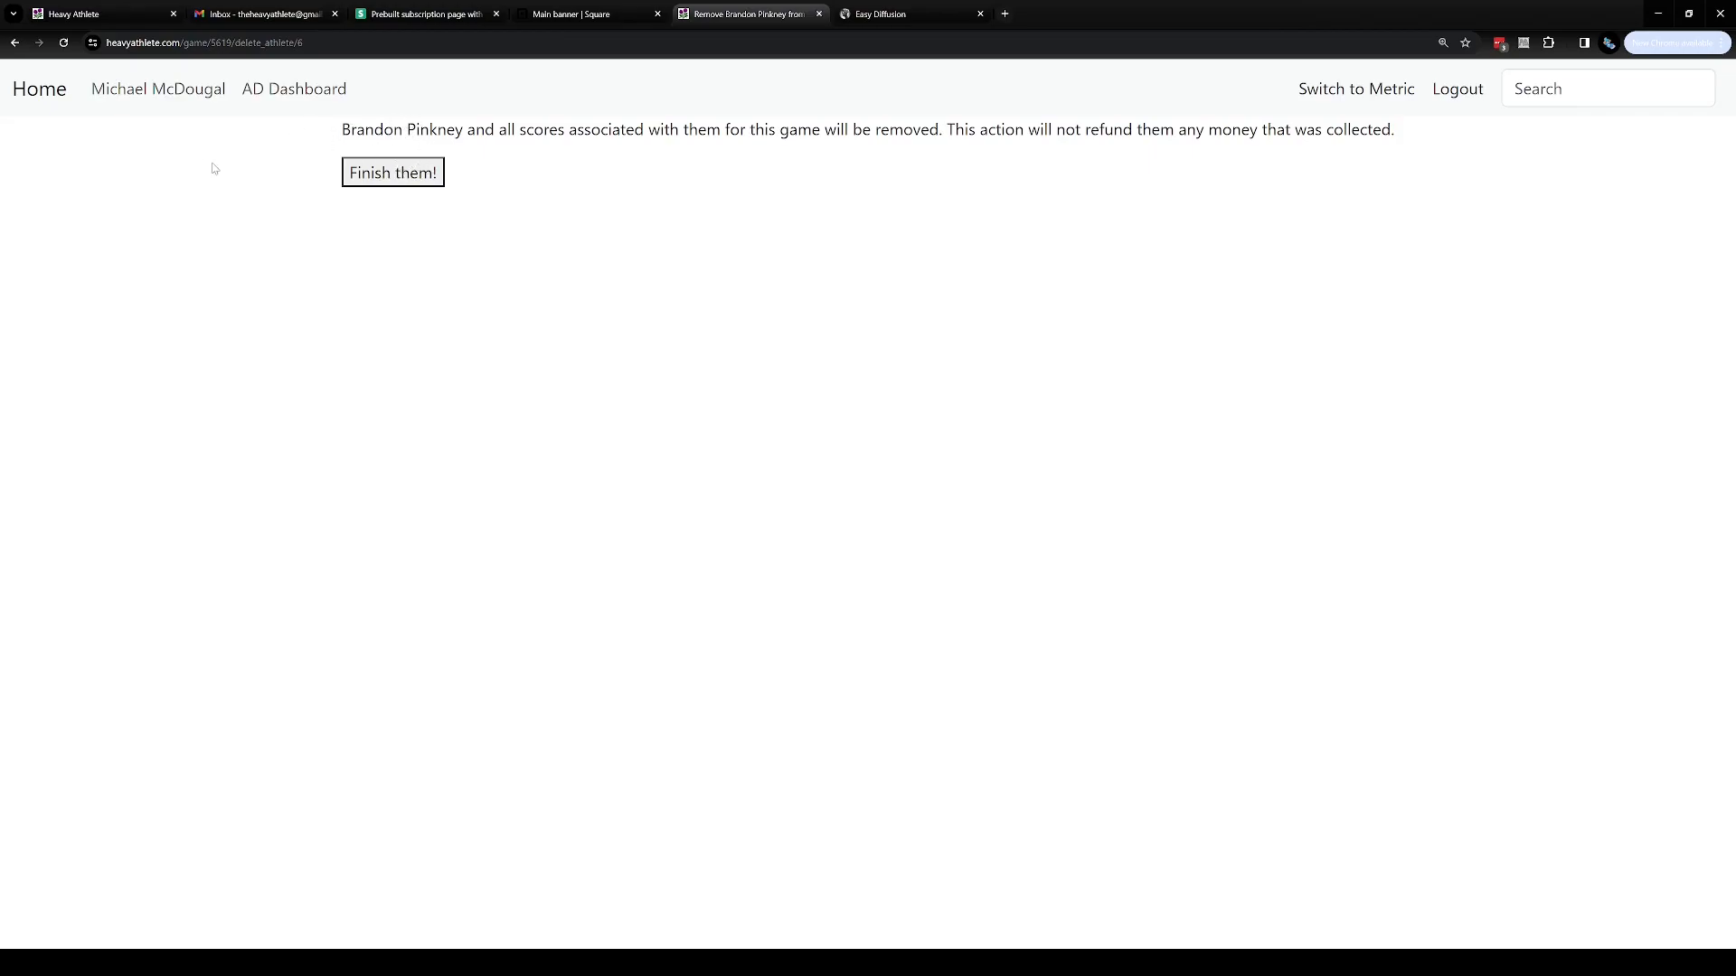
left_click(15, 45)
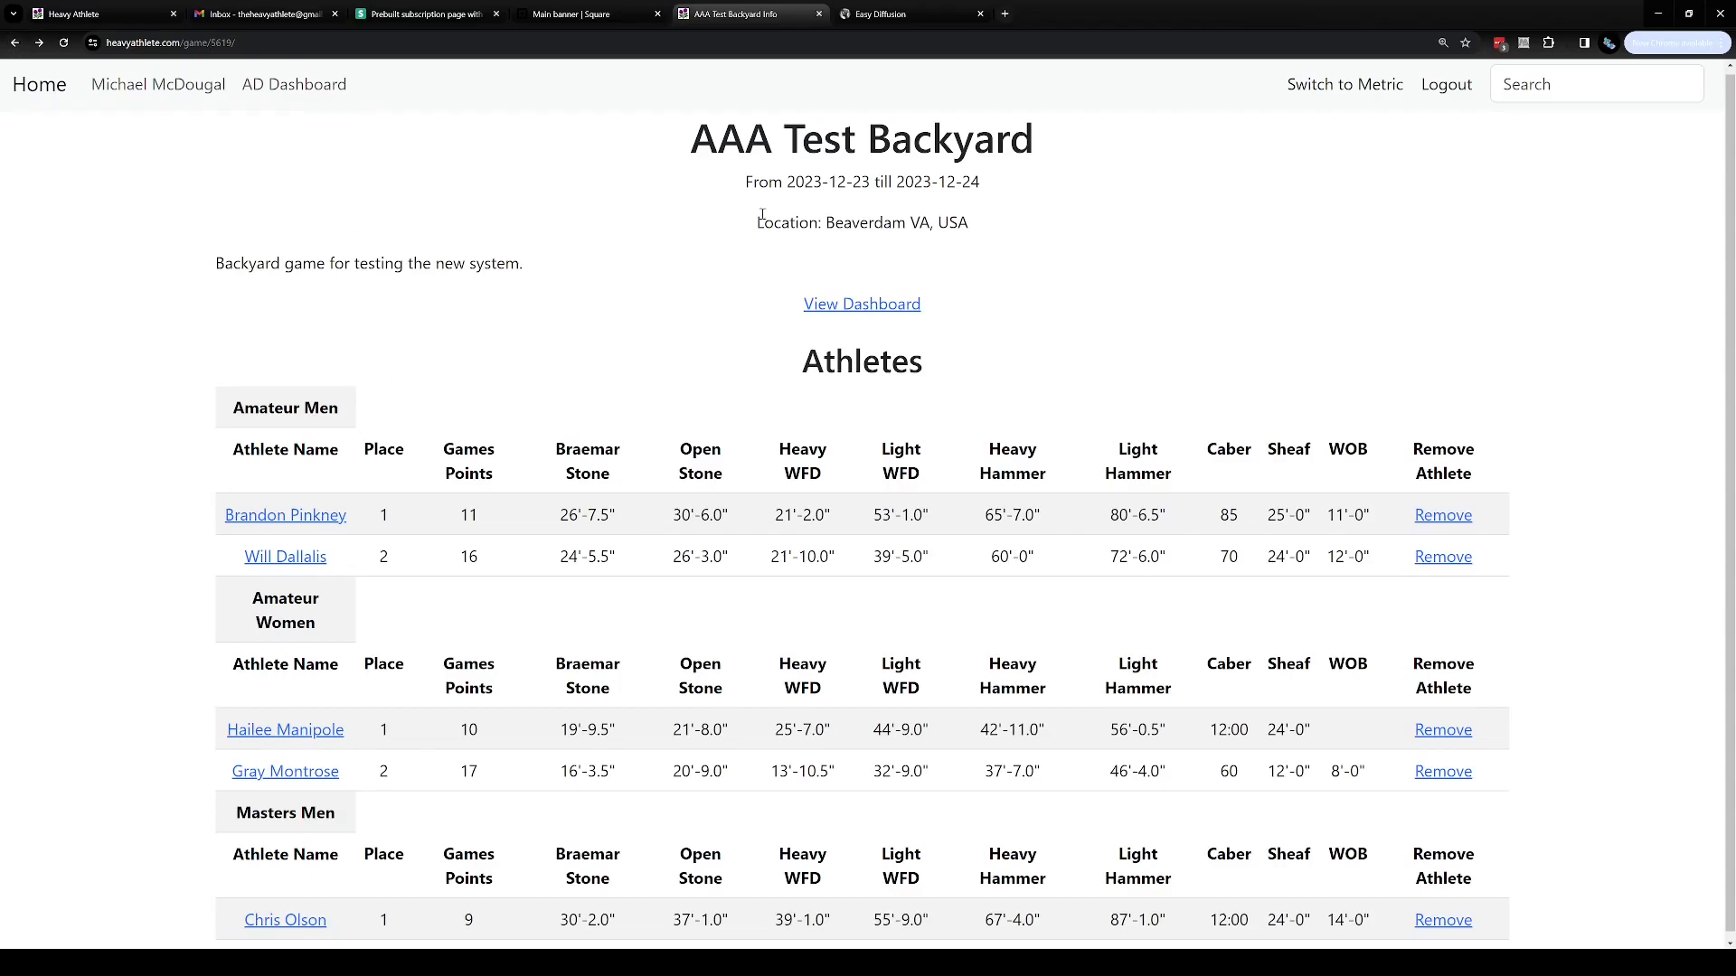
Open the game's dashboard from the game page
left_click_drag(196, 257, 507, 263)
left_click(723, 316)
left_click_drag(764, 308, 929, 307)
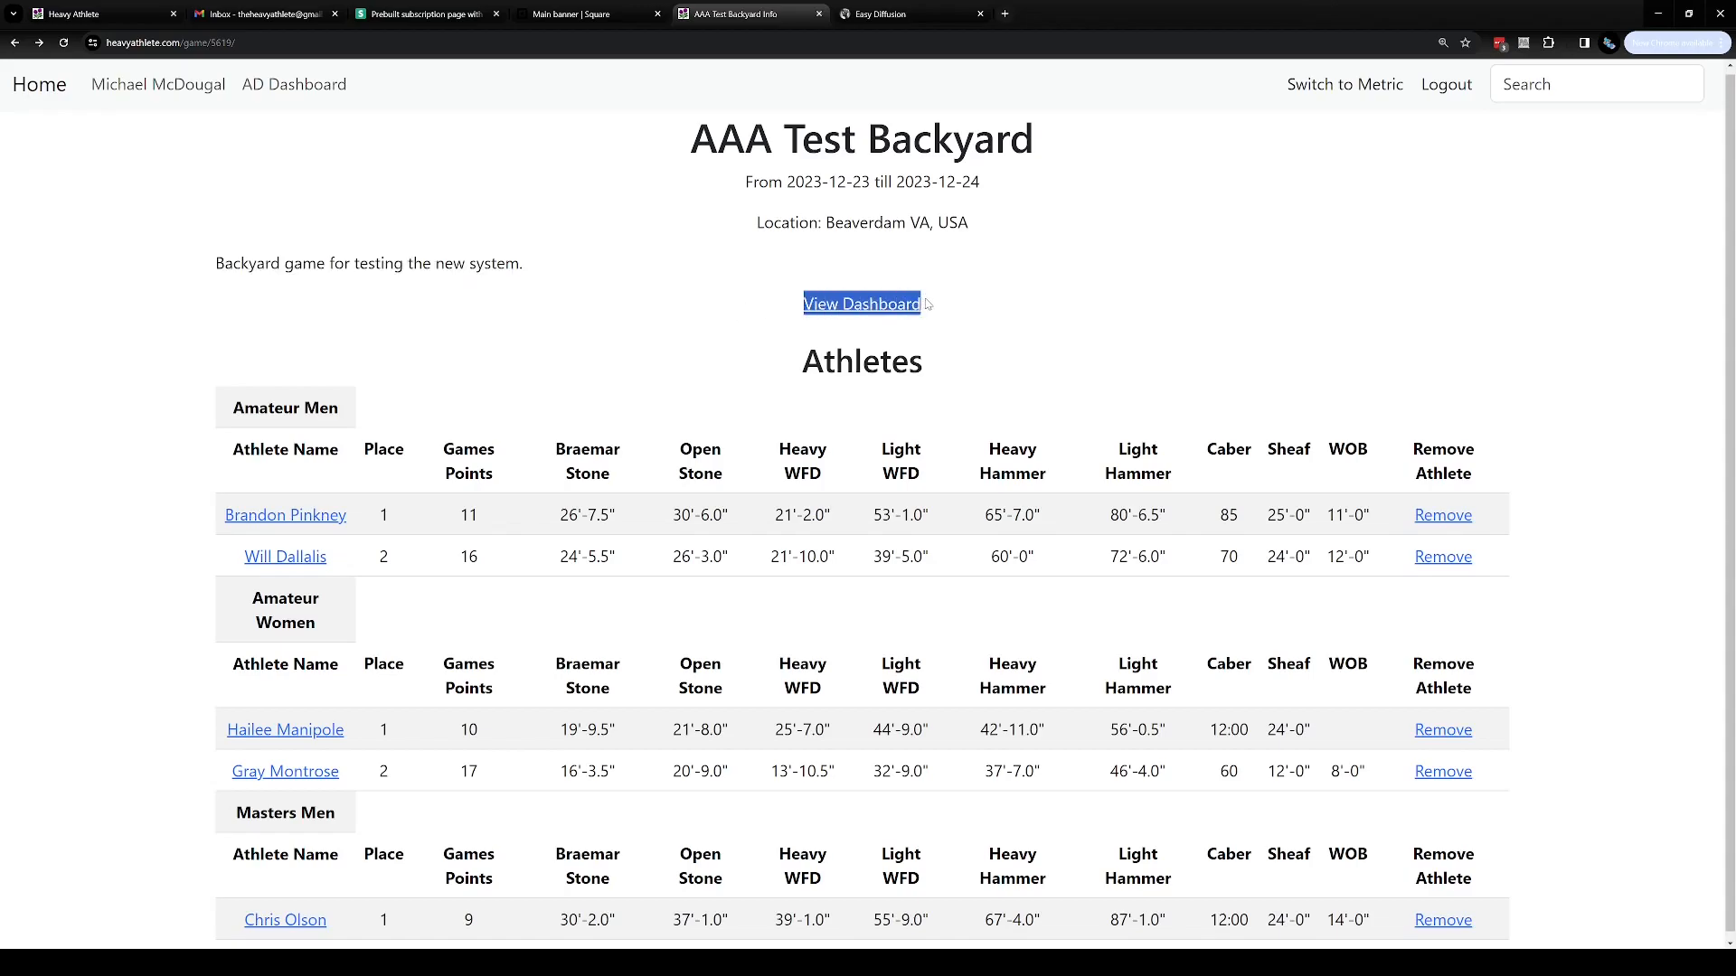
left_click(860, 306)
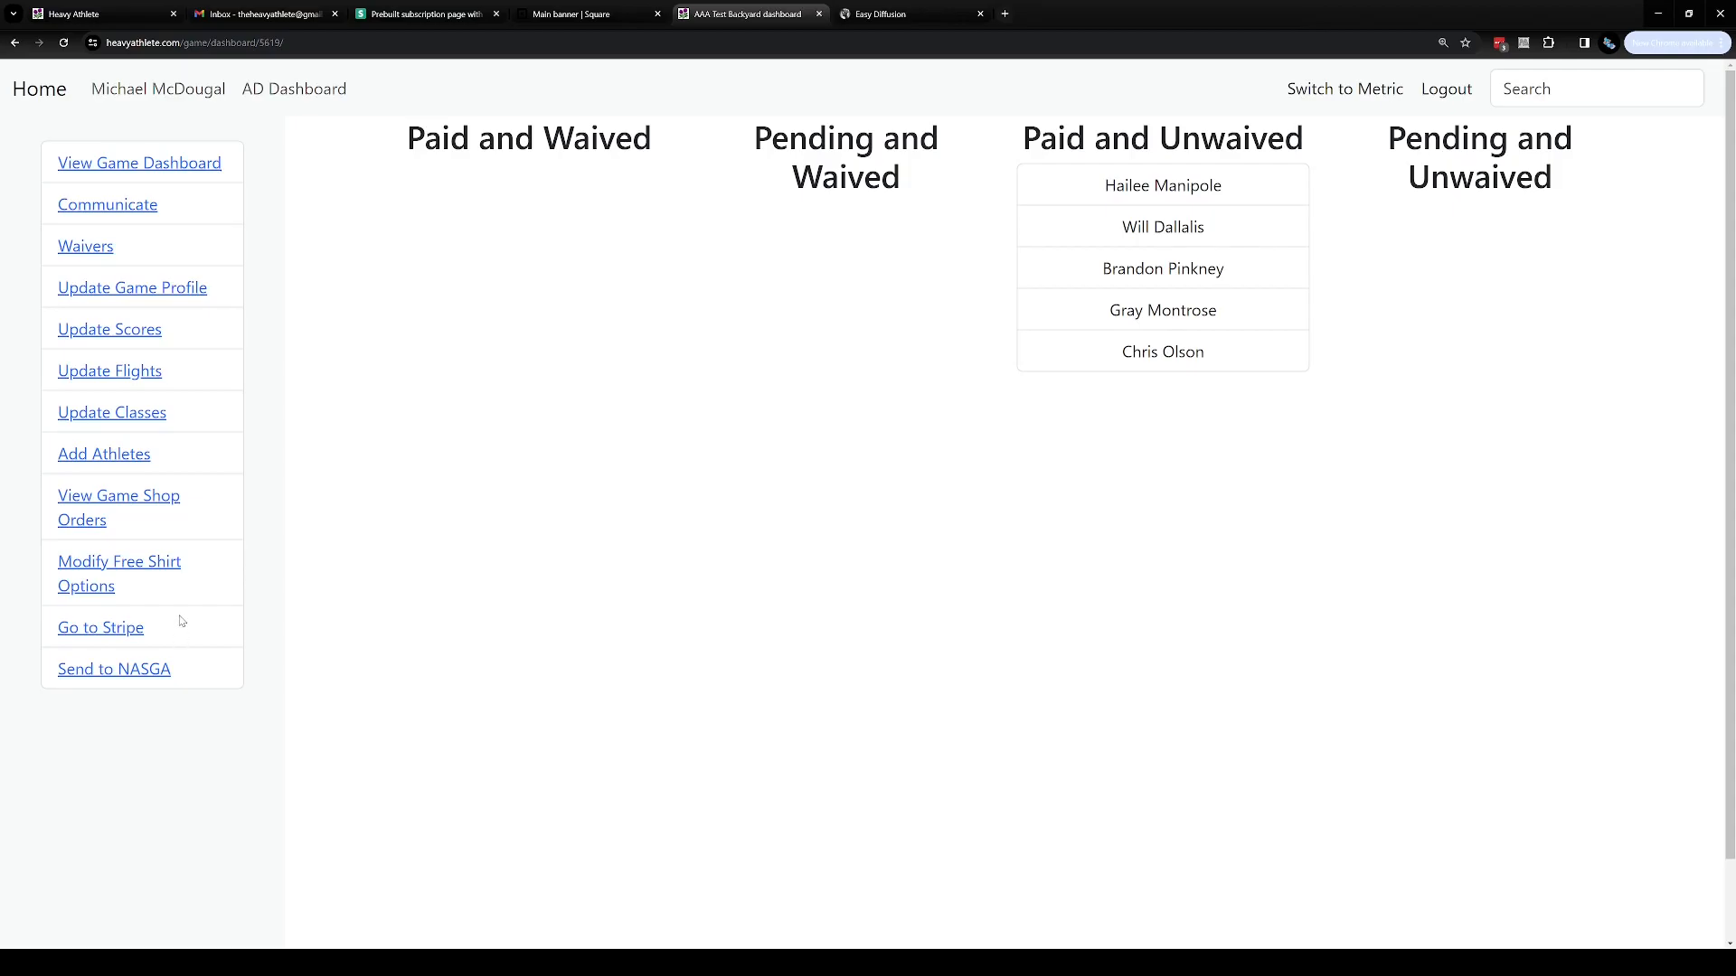
Open the game profile update form and save the changes
left_click(173, 289)
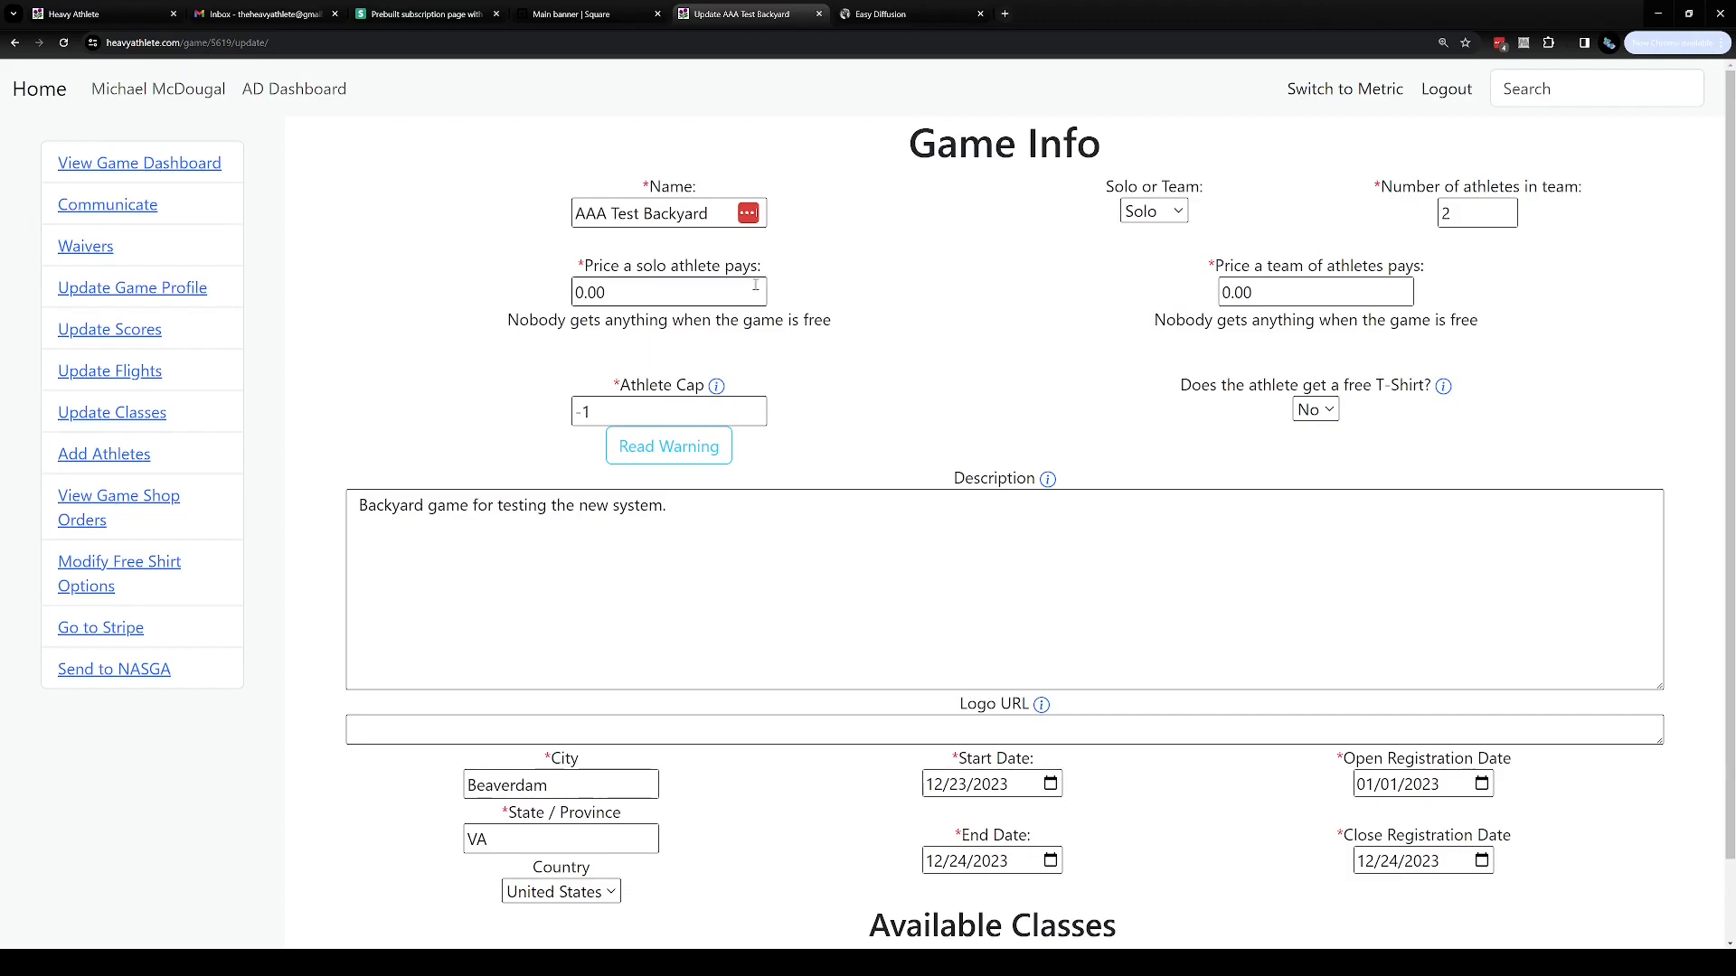
scroll(881, 389, "down", 1)
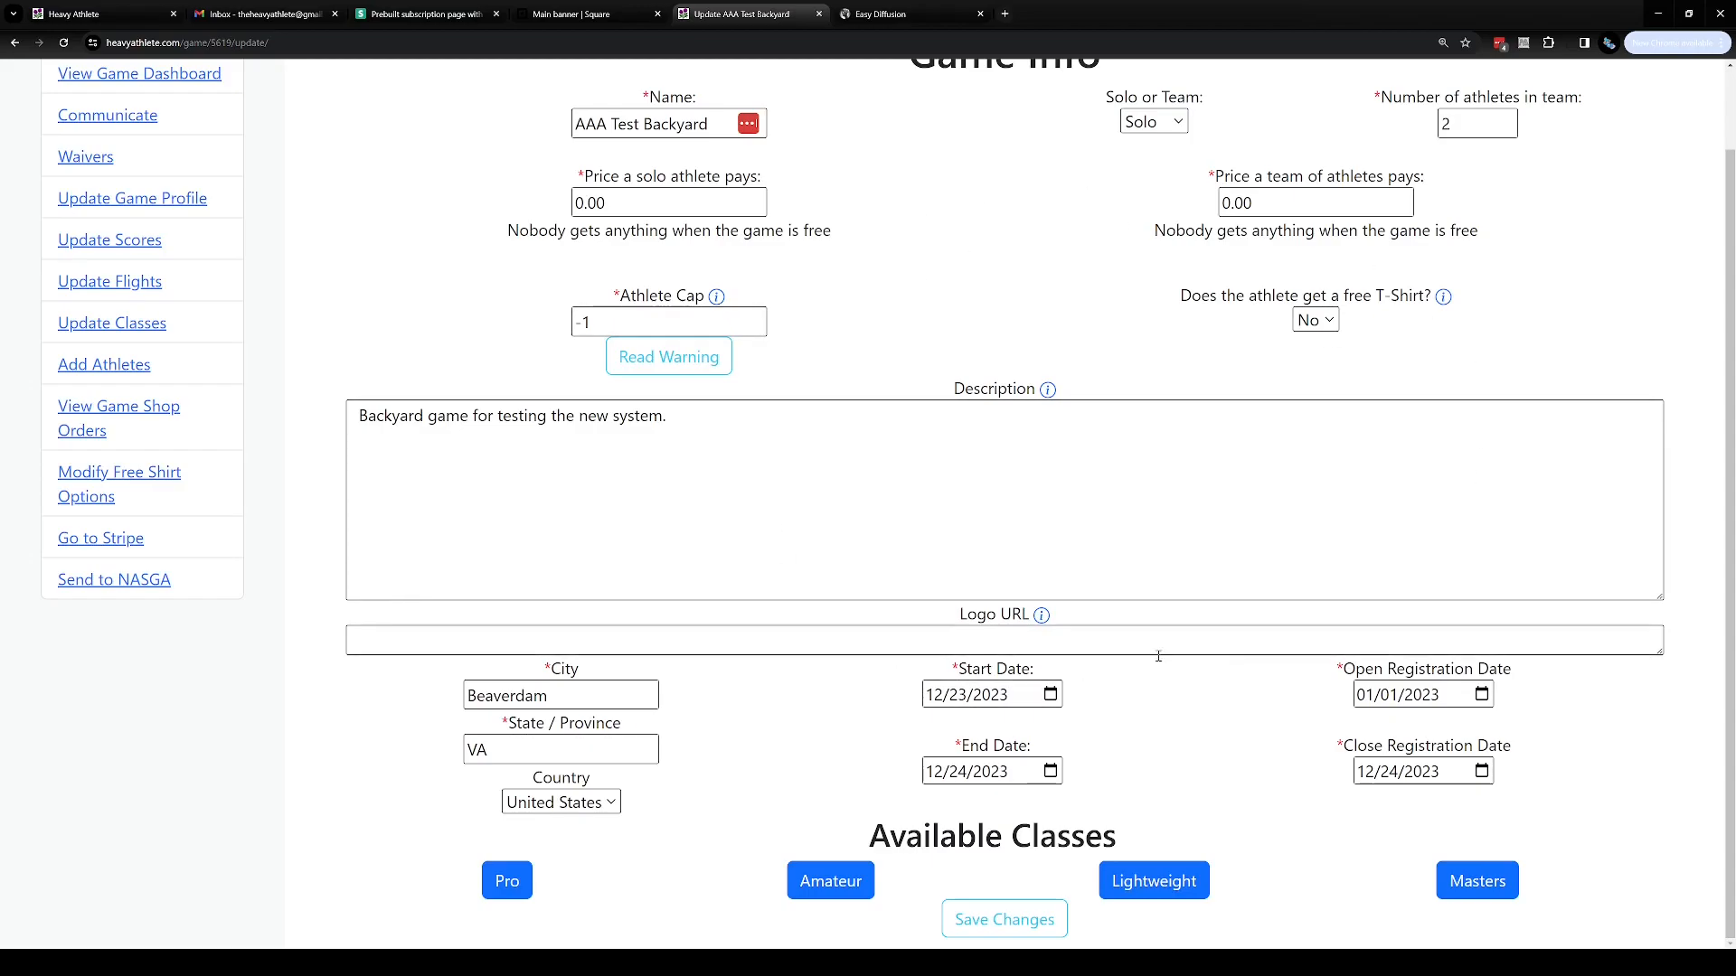
left_click(998, 918)
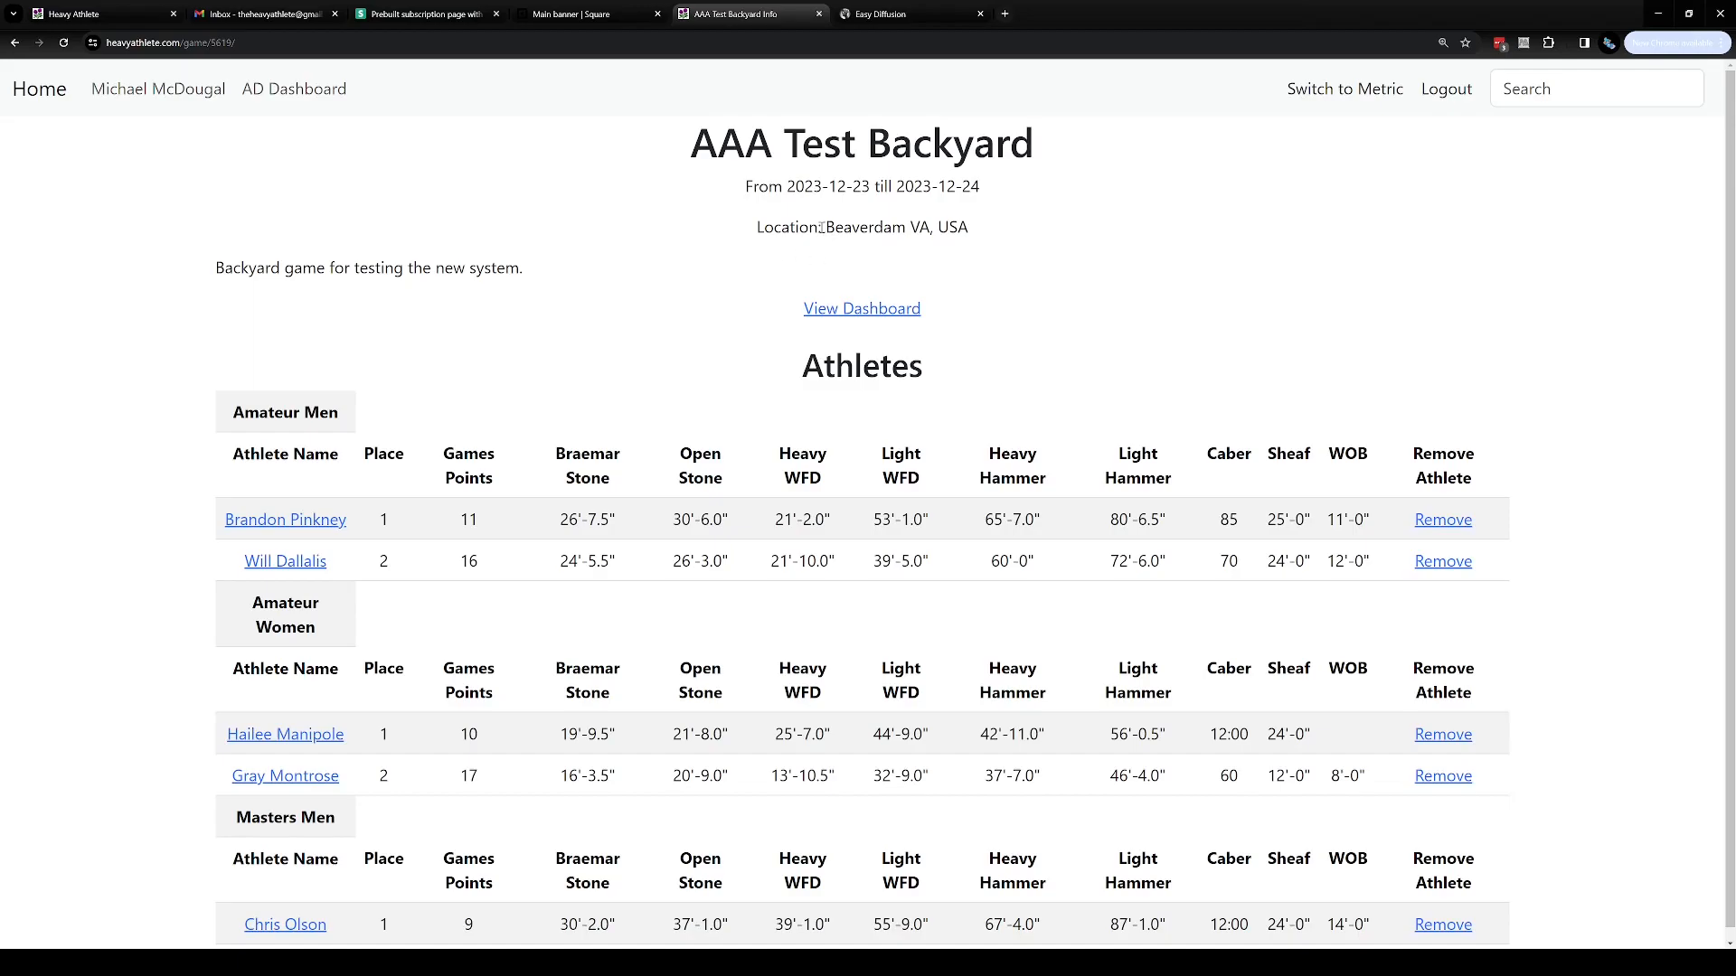
Return to the game dashboard and open the score update page
left_click_drag(826, 226, 910, 226)
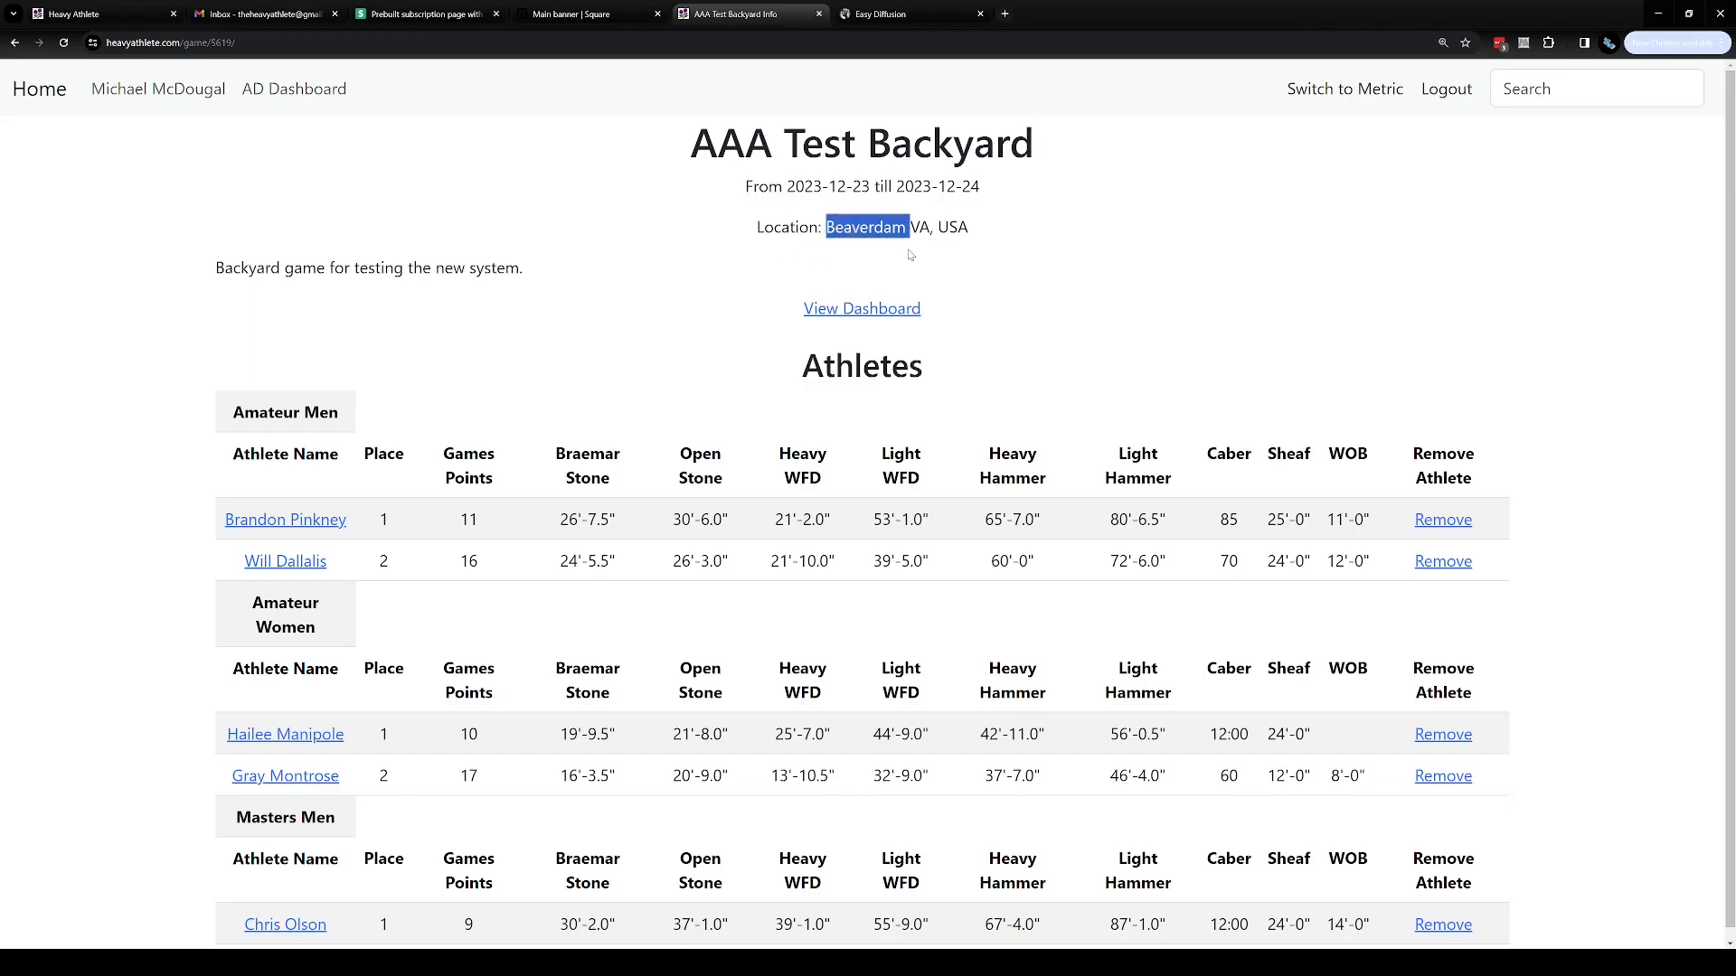
left_click(908, 253)
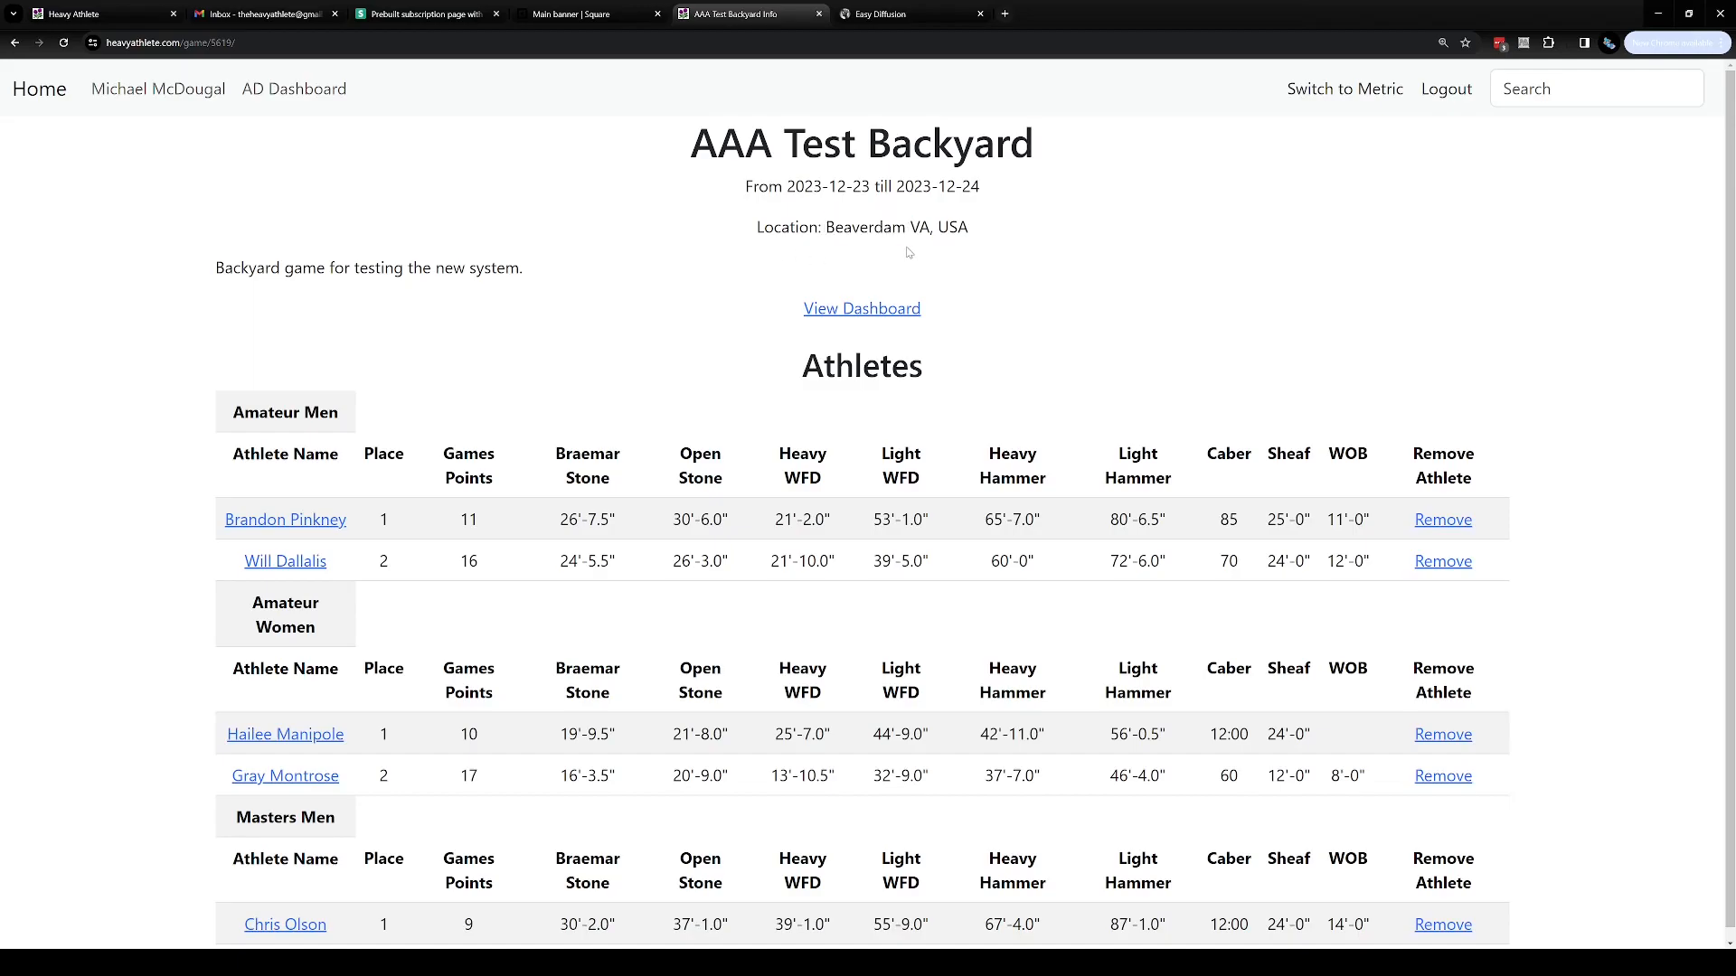
left_click(909, 308)
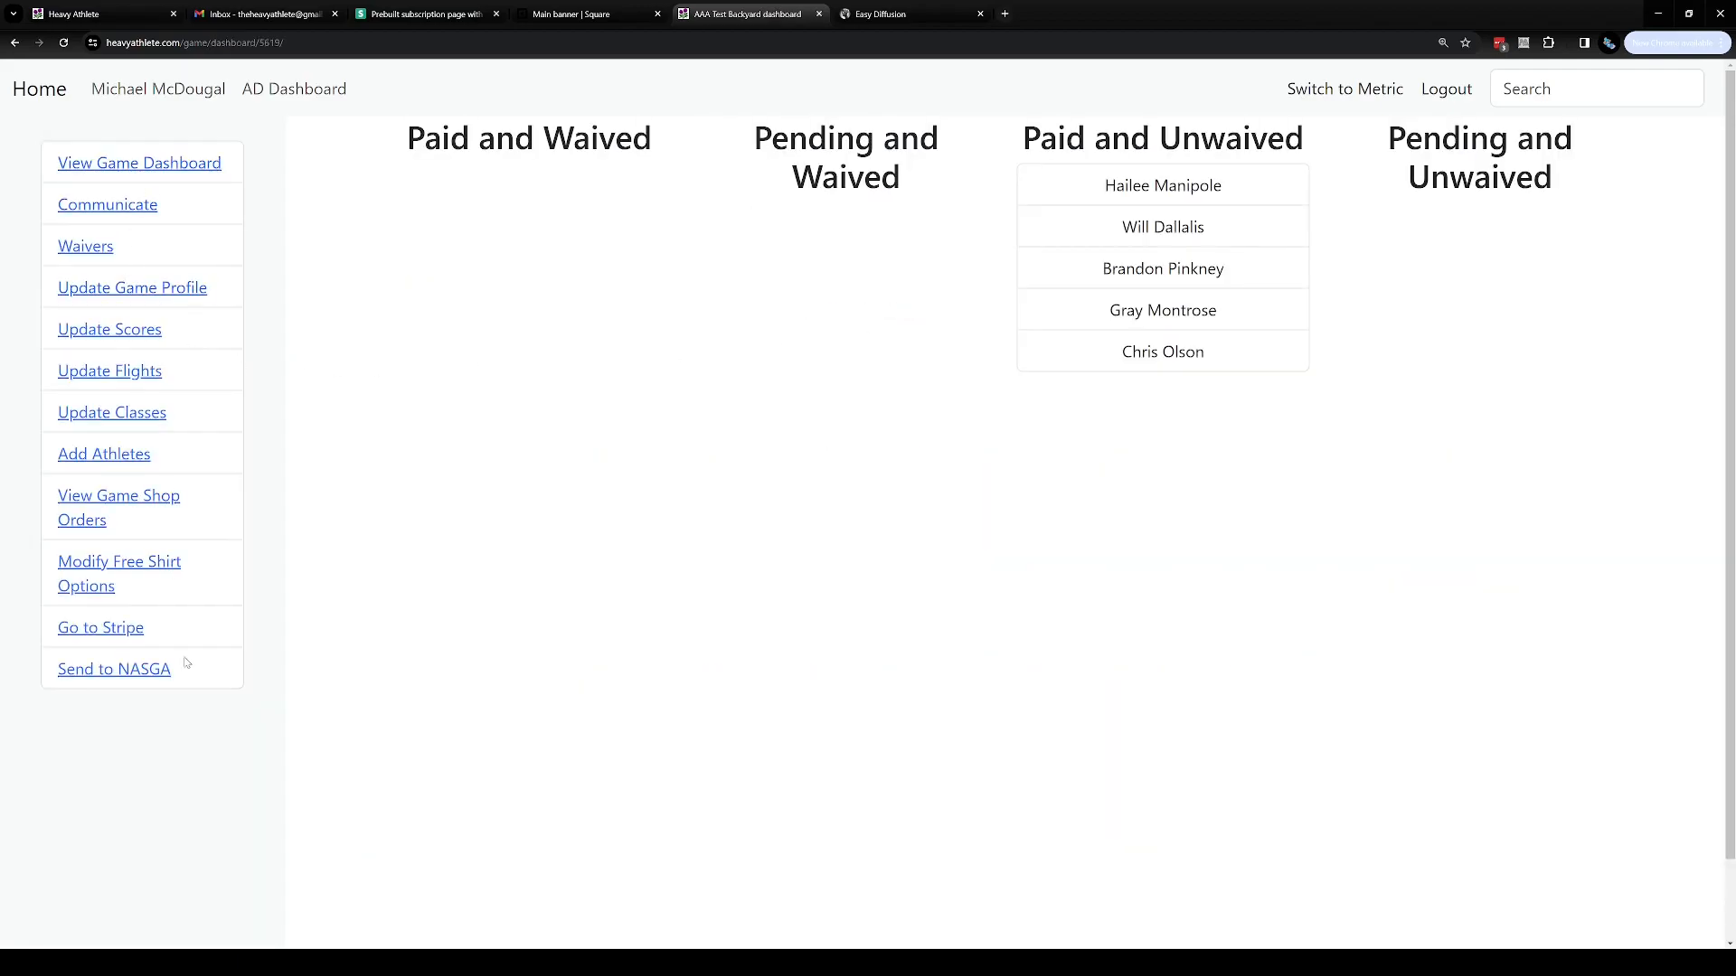
left_click(112, 332)
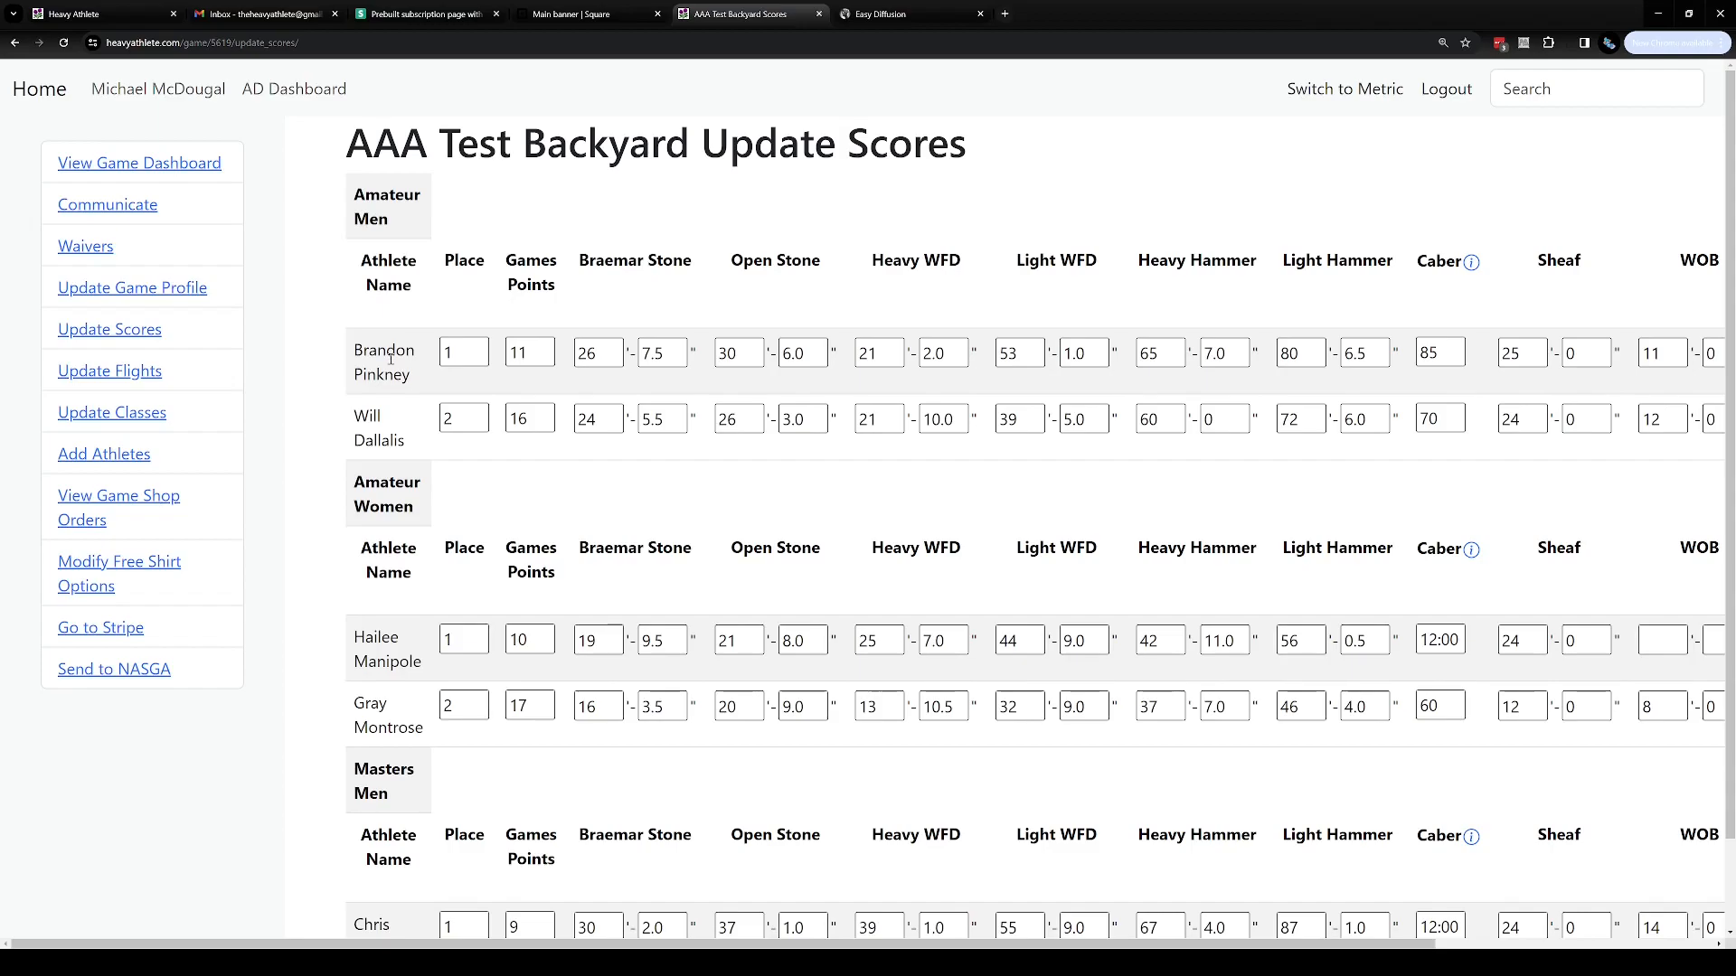
Review the score table's class sections and athlete rows
triple_click(370, 226)
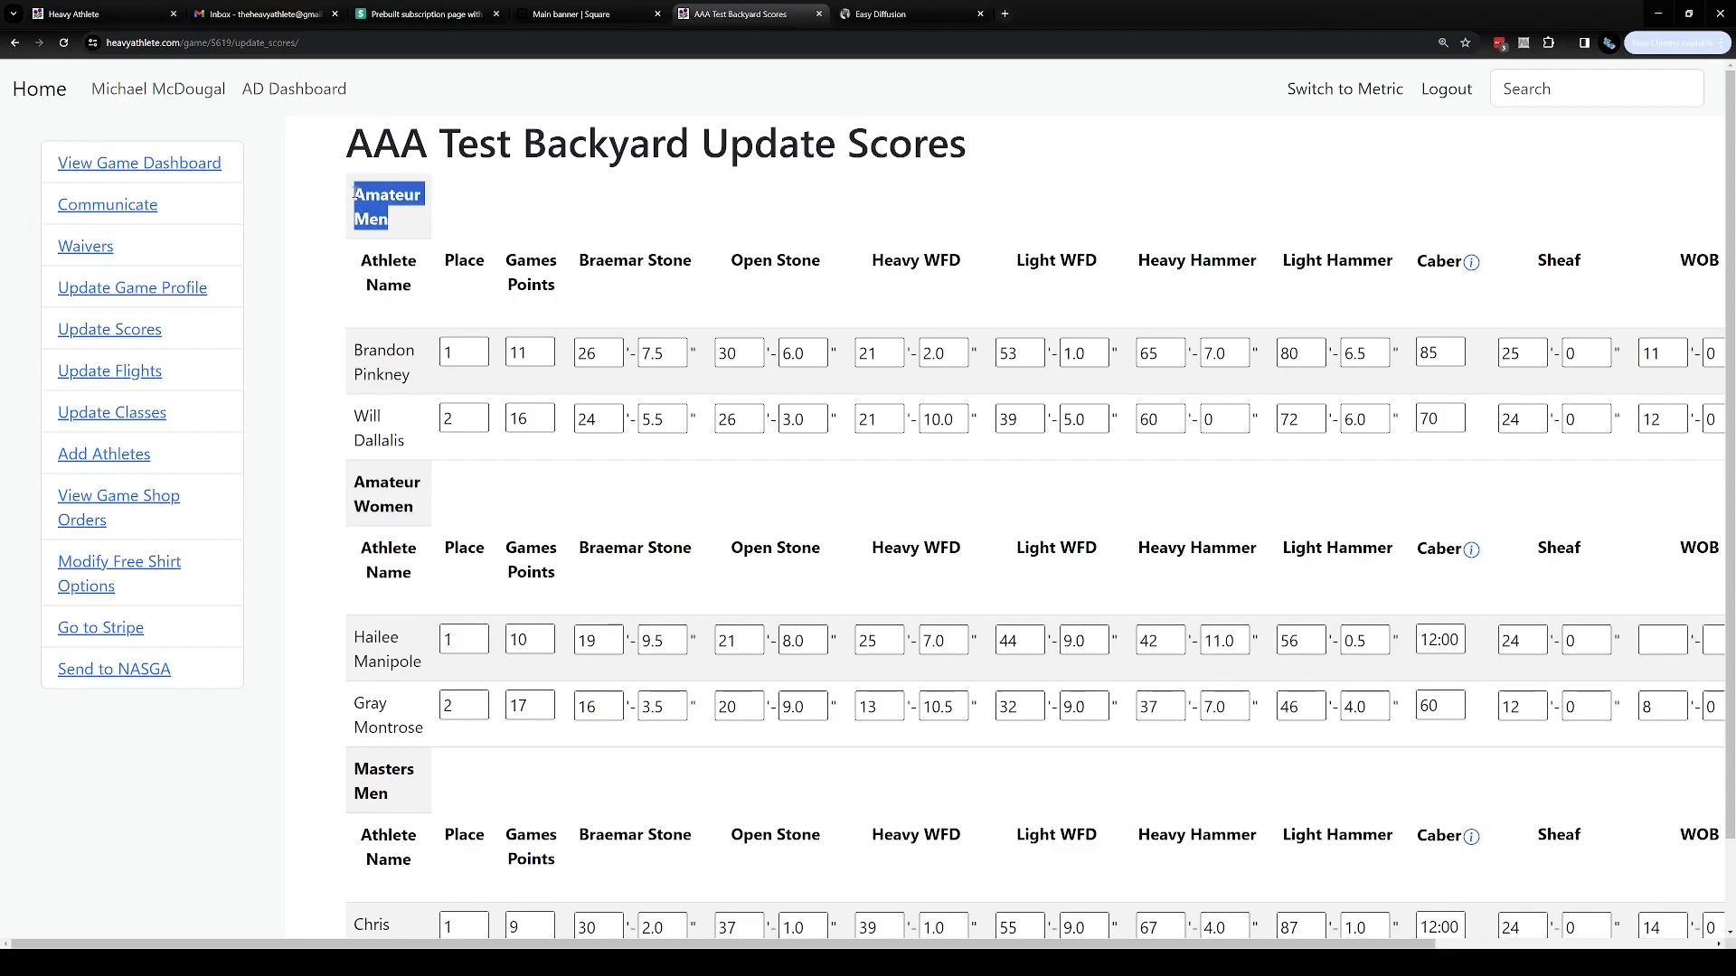
left_click(370, 511)
scroll(380, 510, "down", 2)
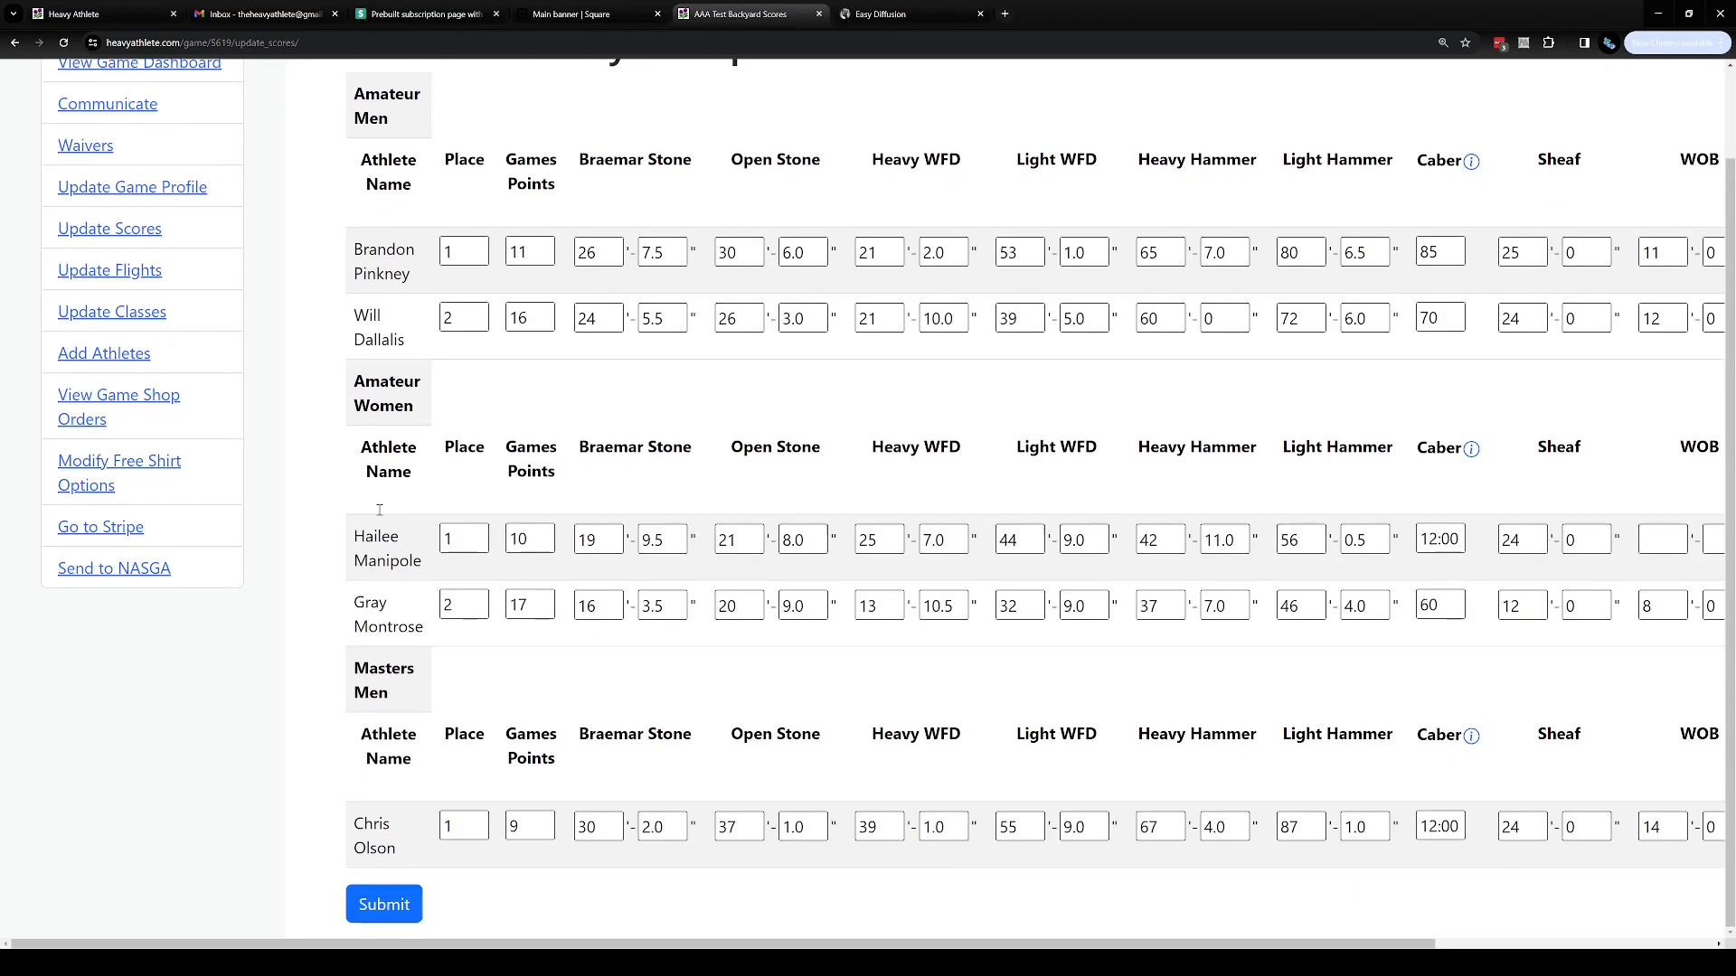
scroll(624, 706, "up", 1)
left_click(580, 640)
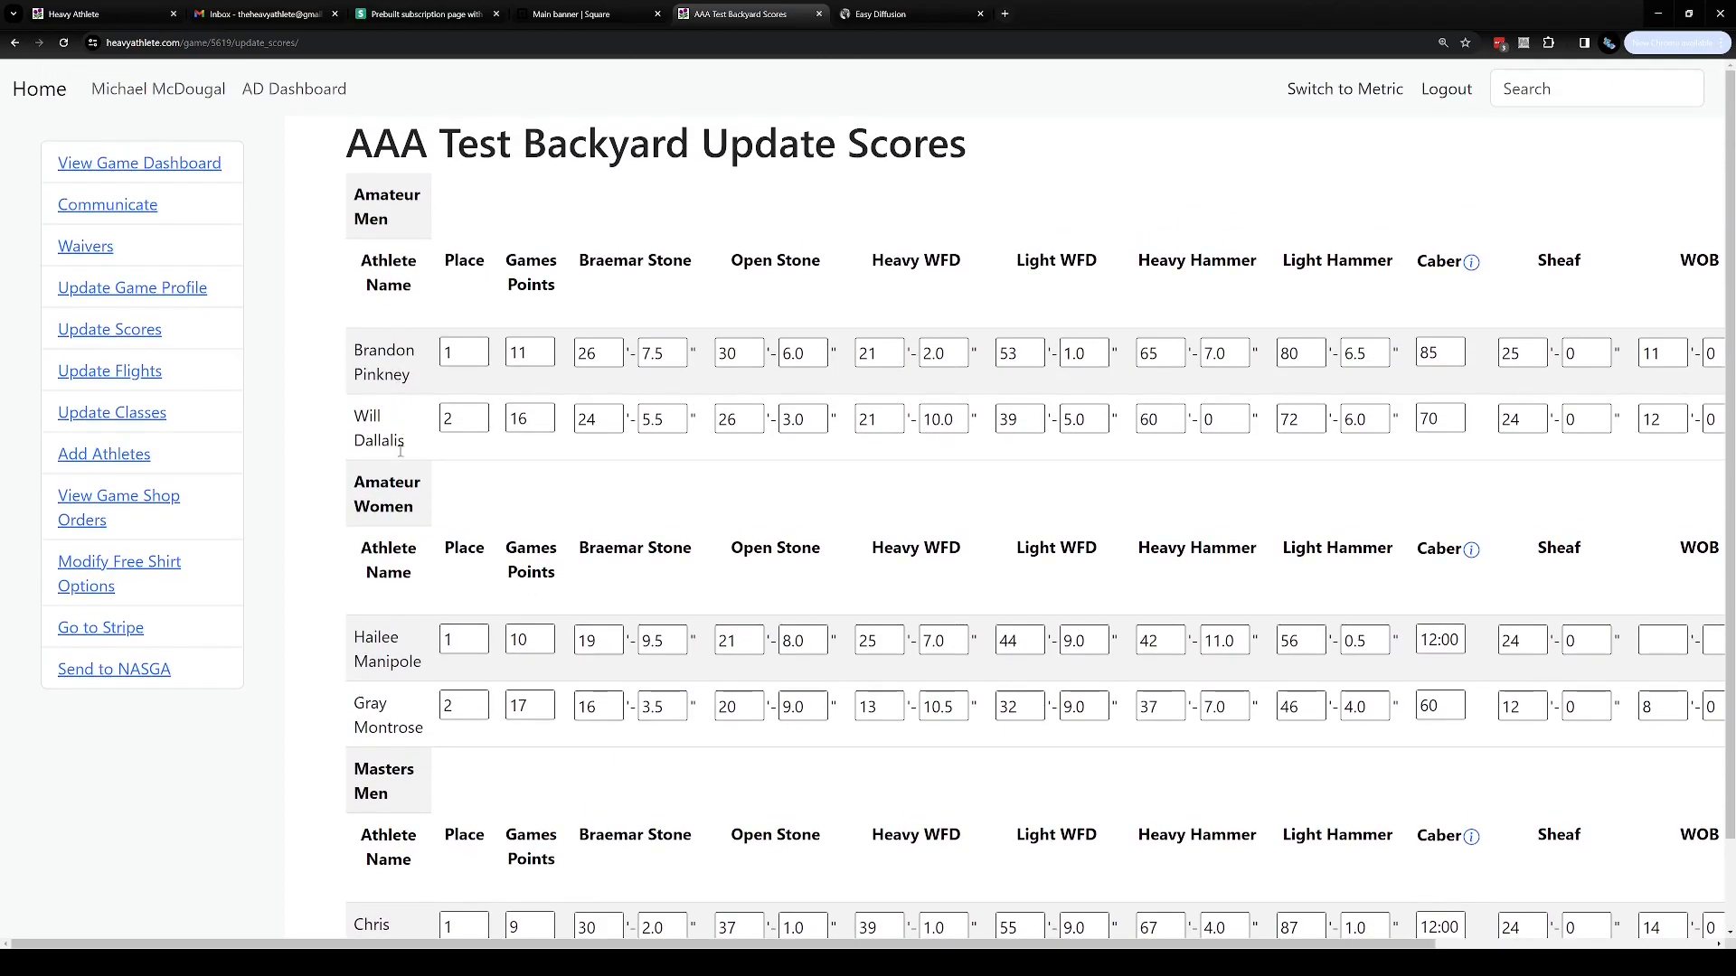
scroll(399, 712, "down", 1)
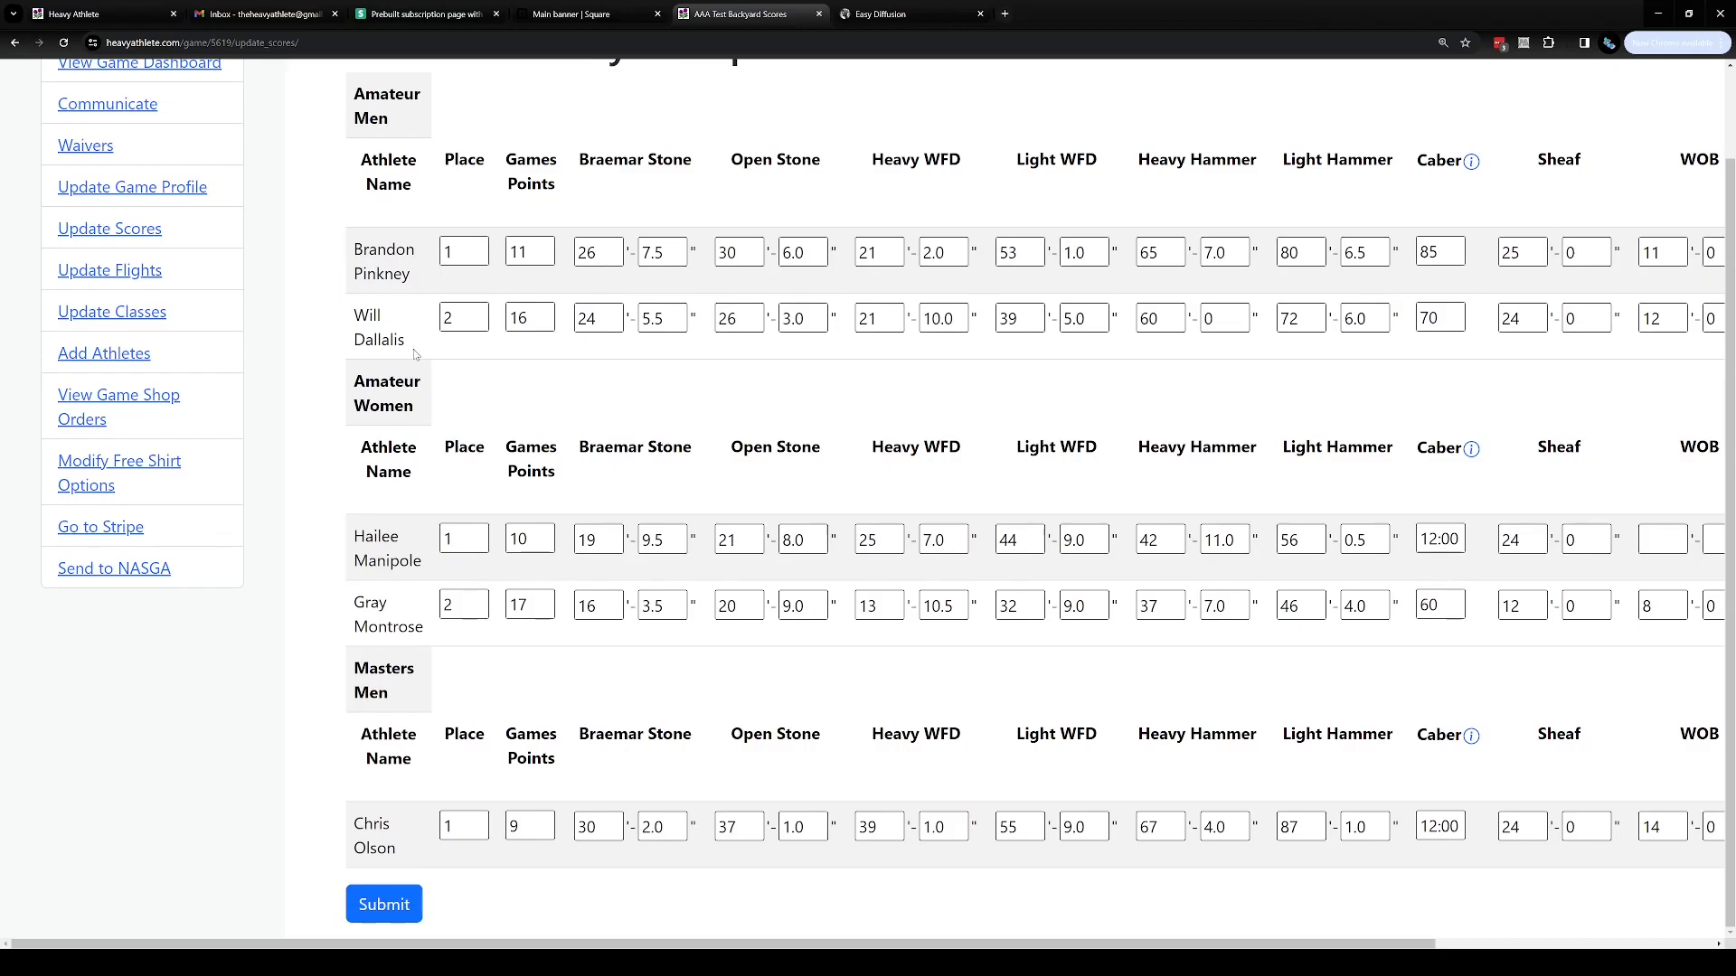
scroll(438, 714, "up", 1)
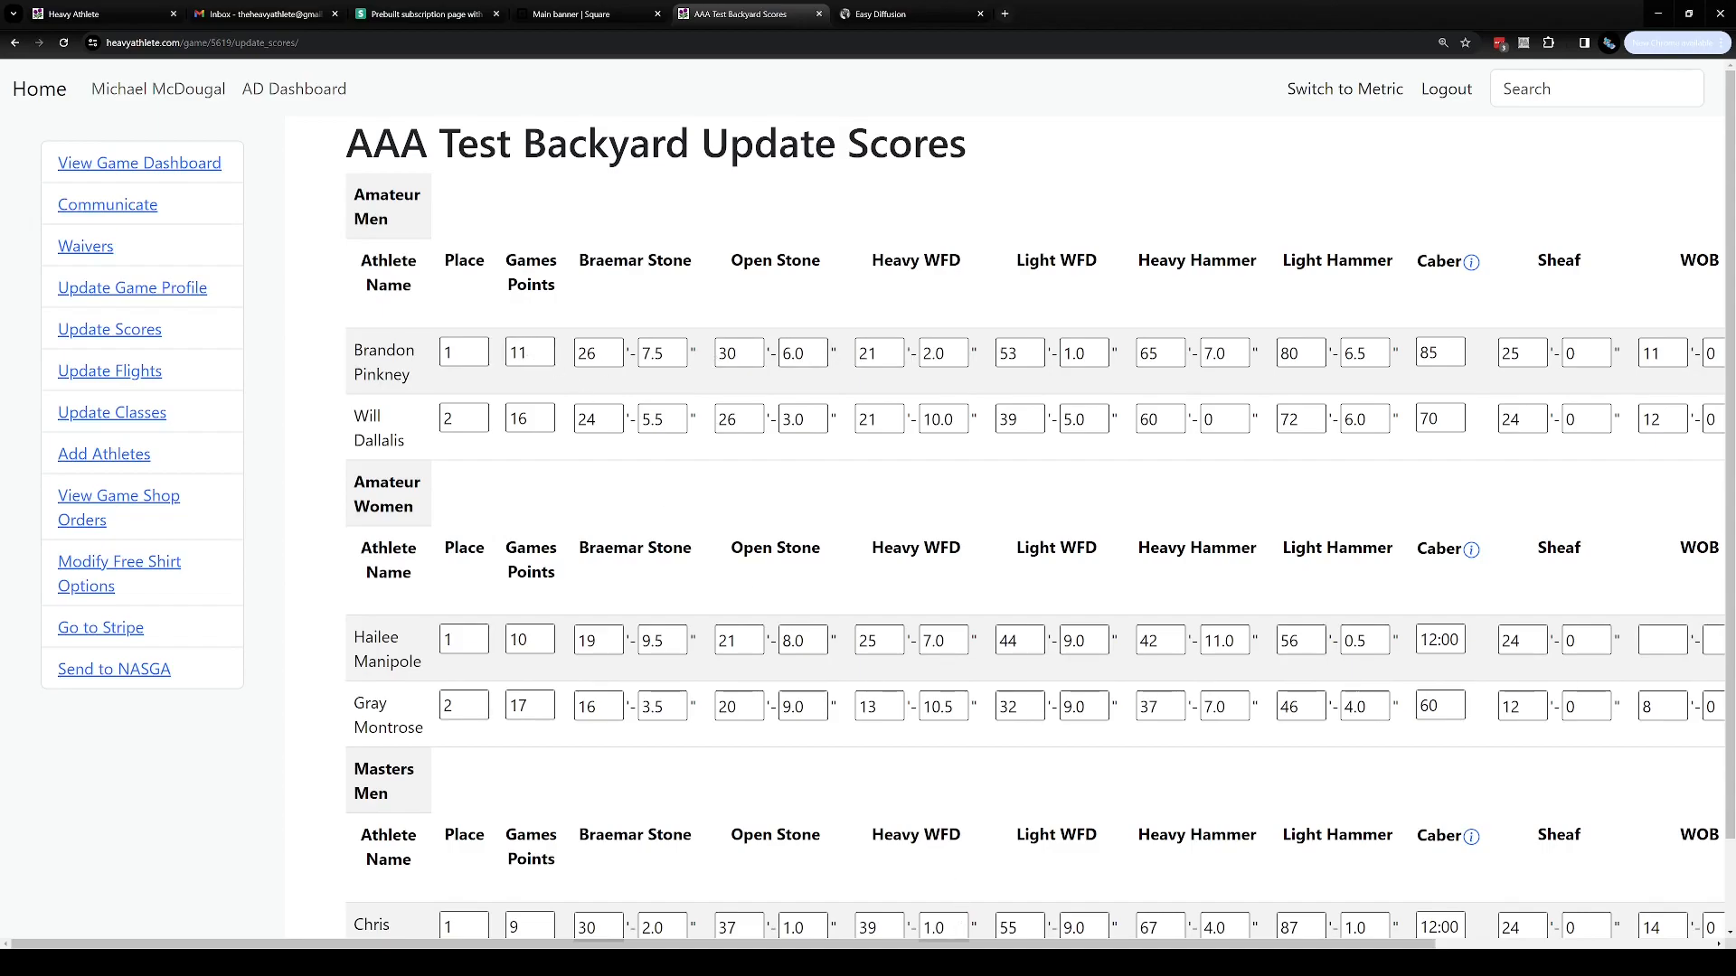
Examine the event columns and individual score fields across the table
left_click_drag(960, 945, 1070, 941)
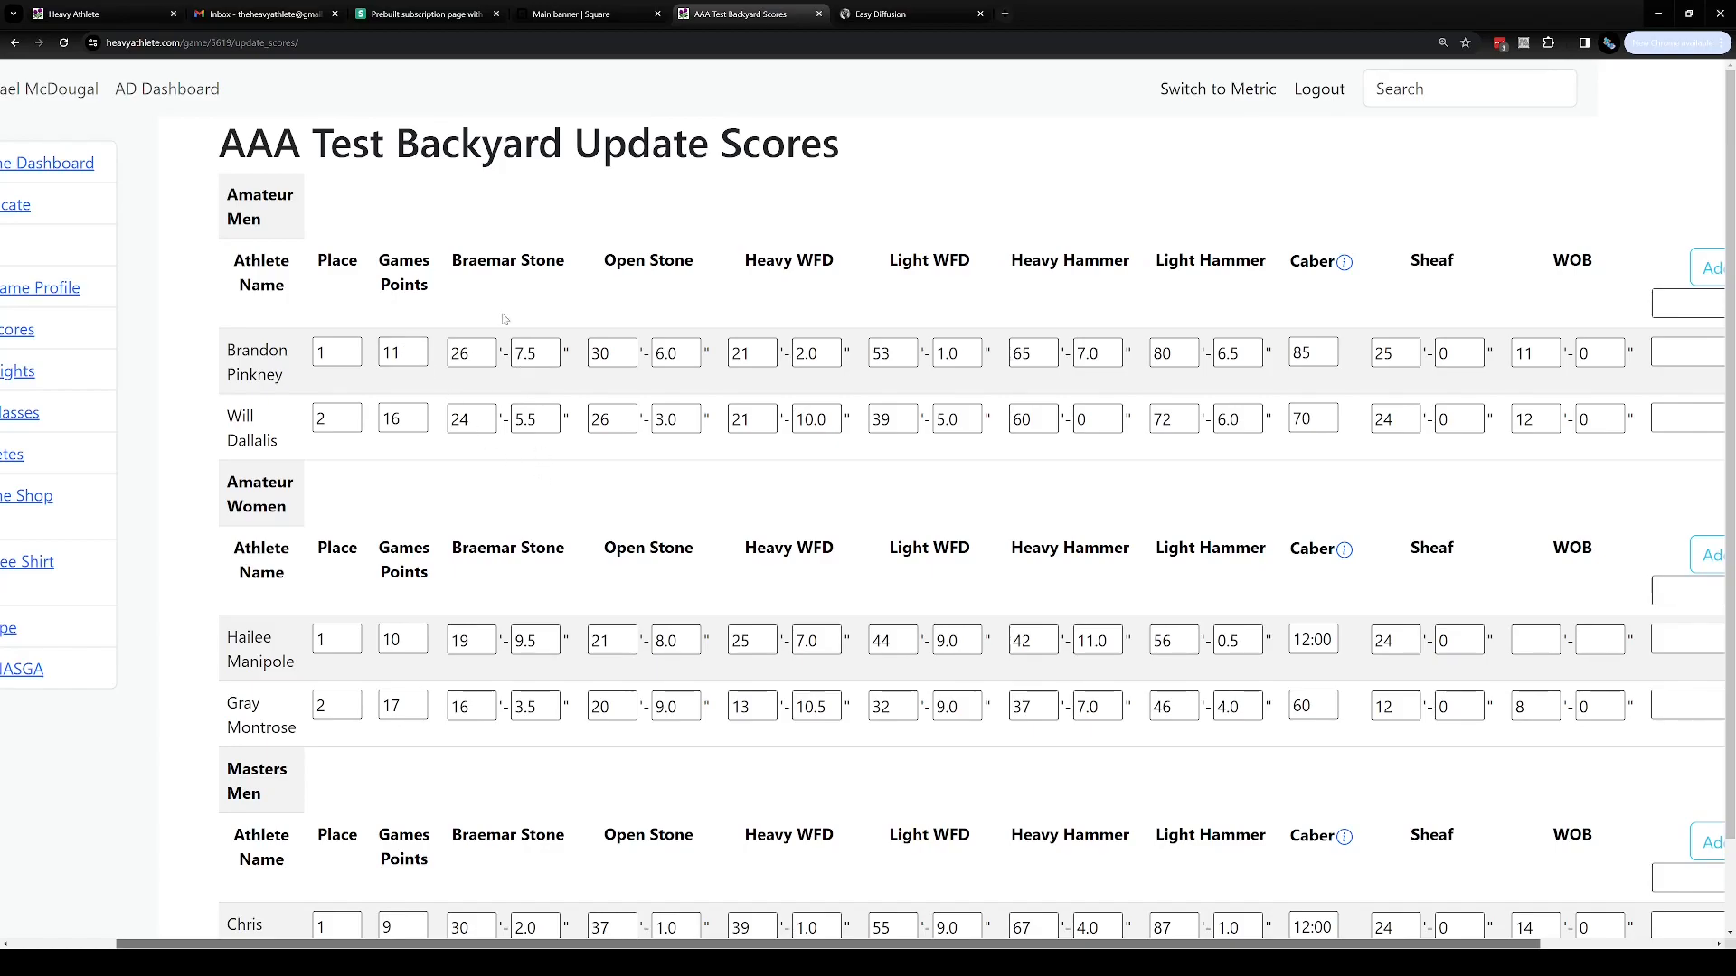
left_click_drag(447, 264, 1541, 321)
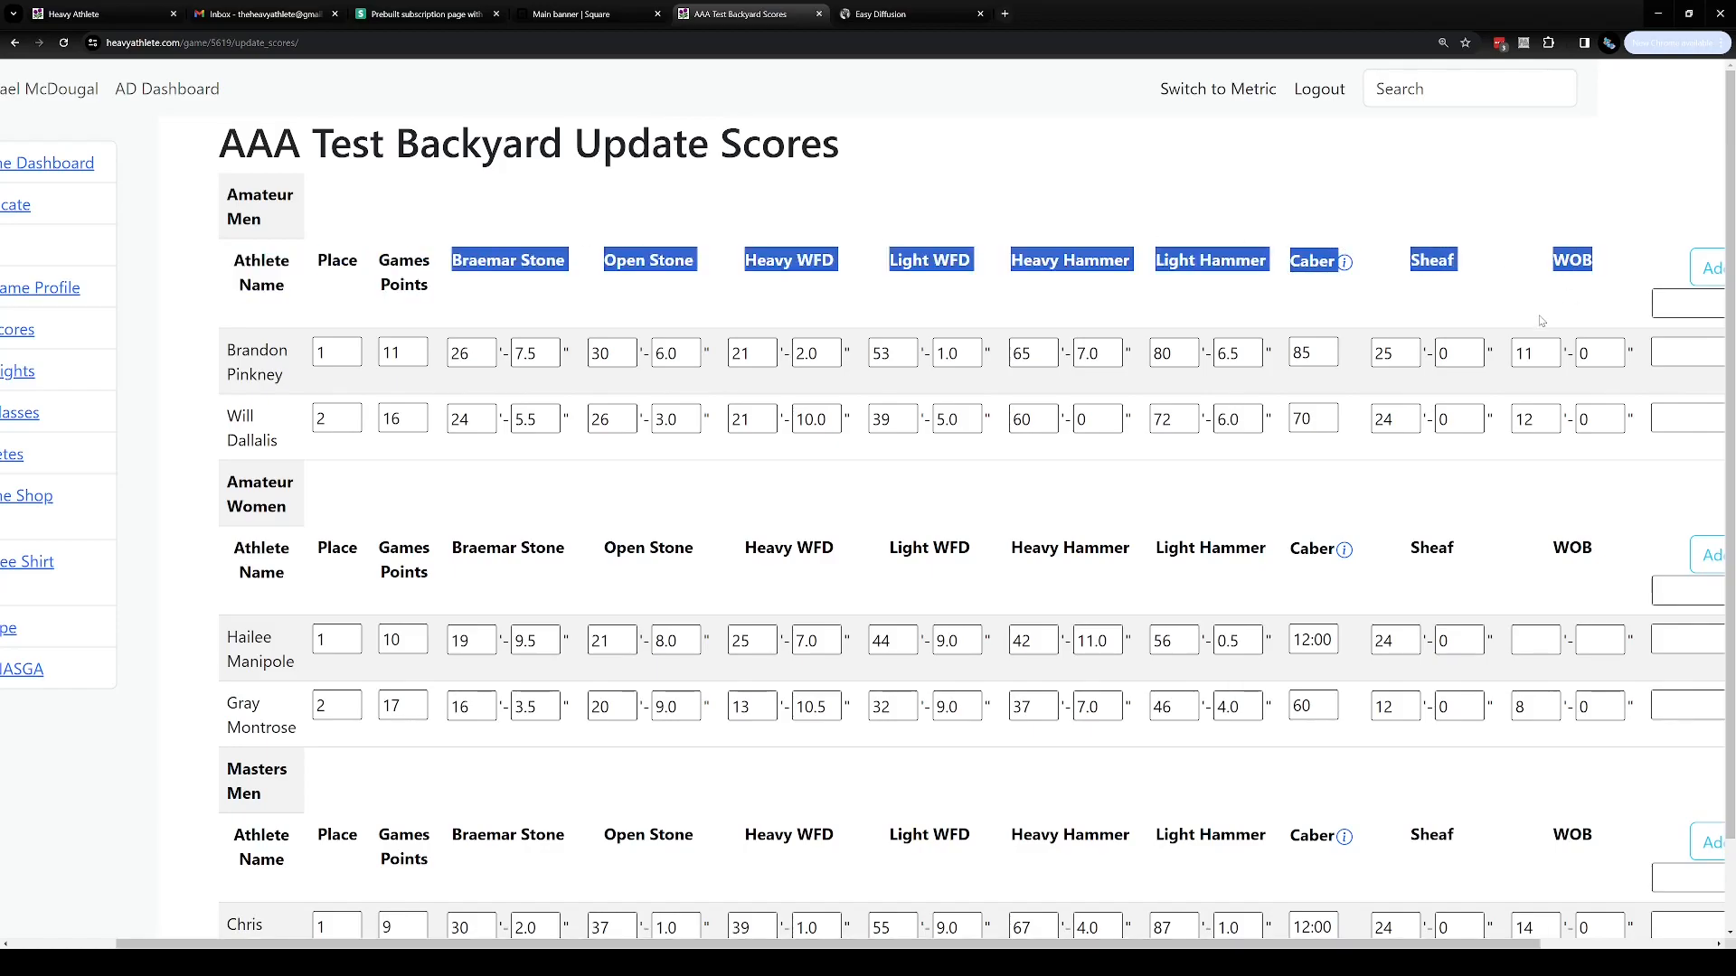
left_click(1126, 204)
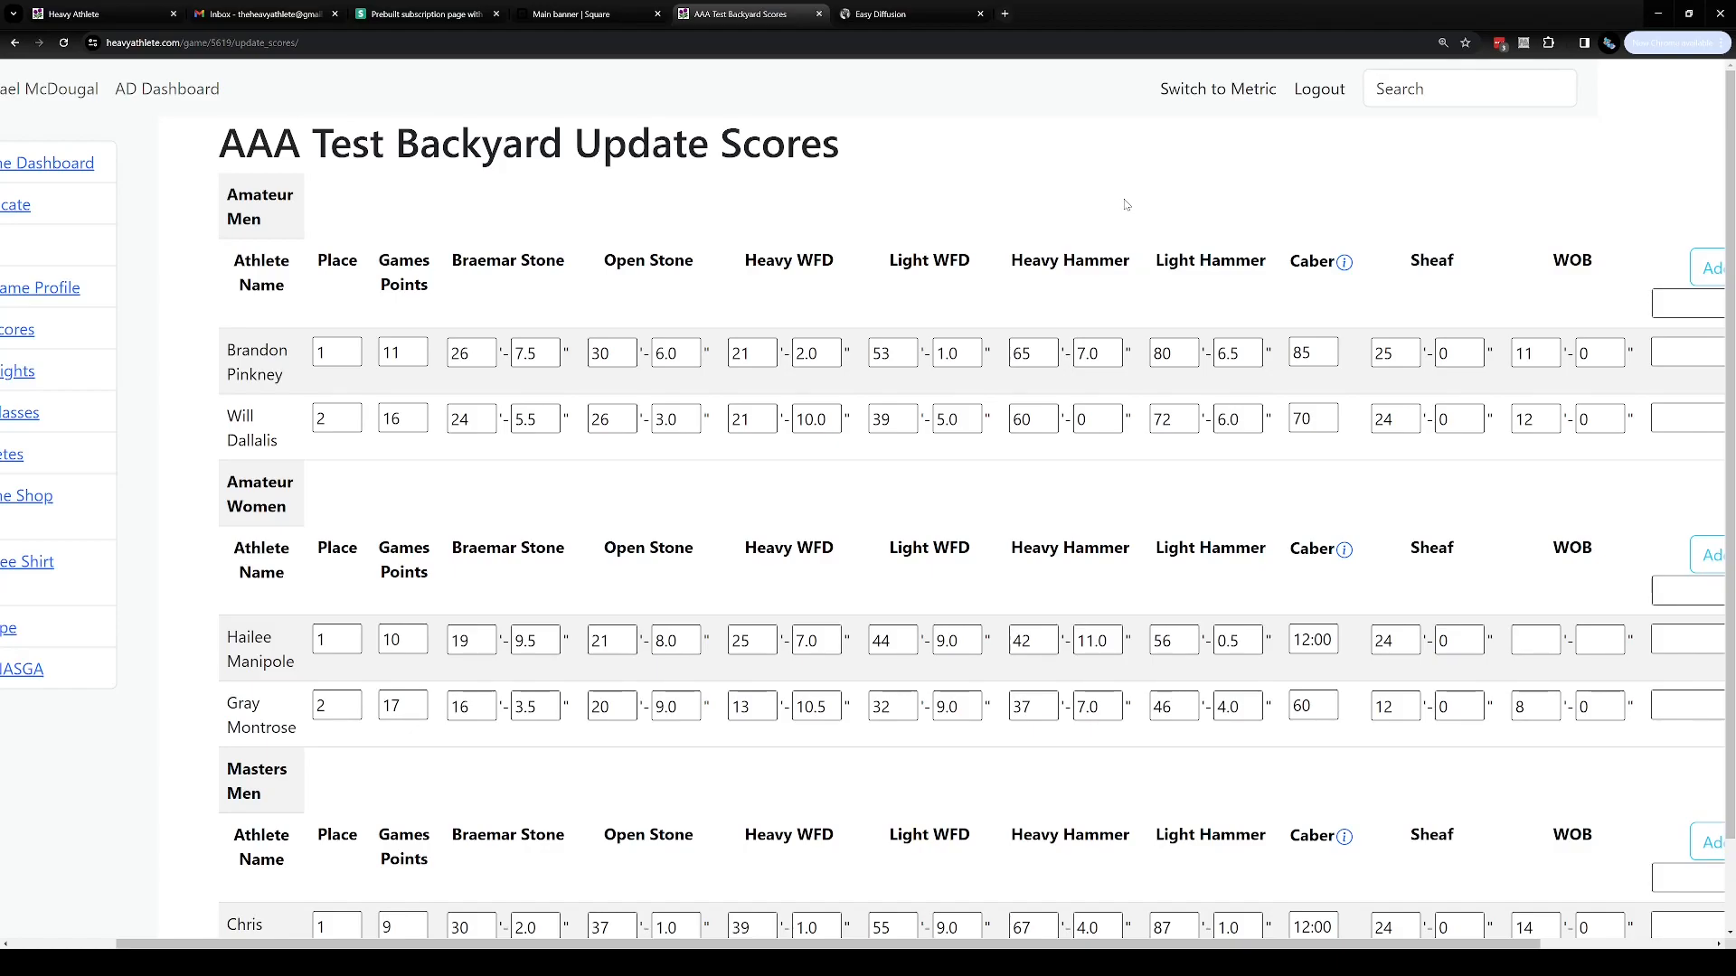
scroll(1135, 298, "down", 1)
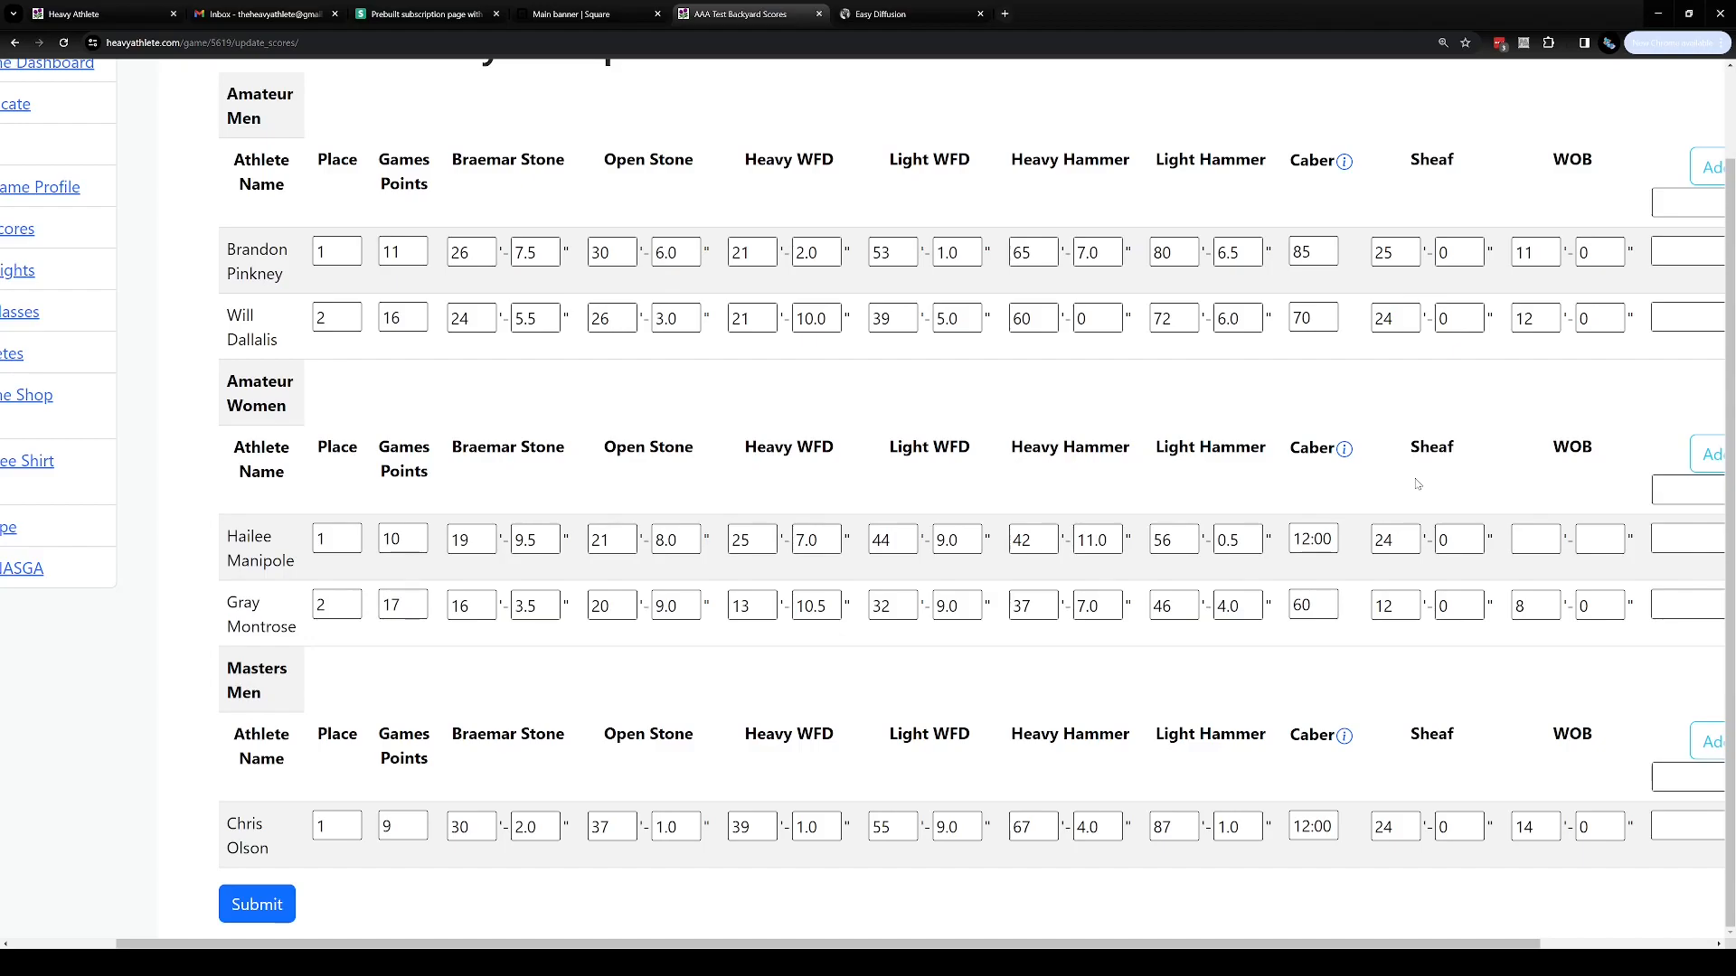
scroll(1416, 483, "up", 1)
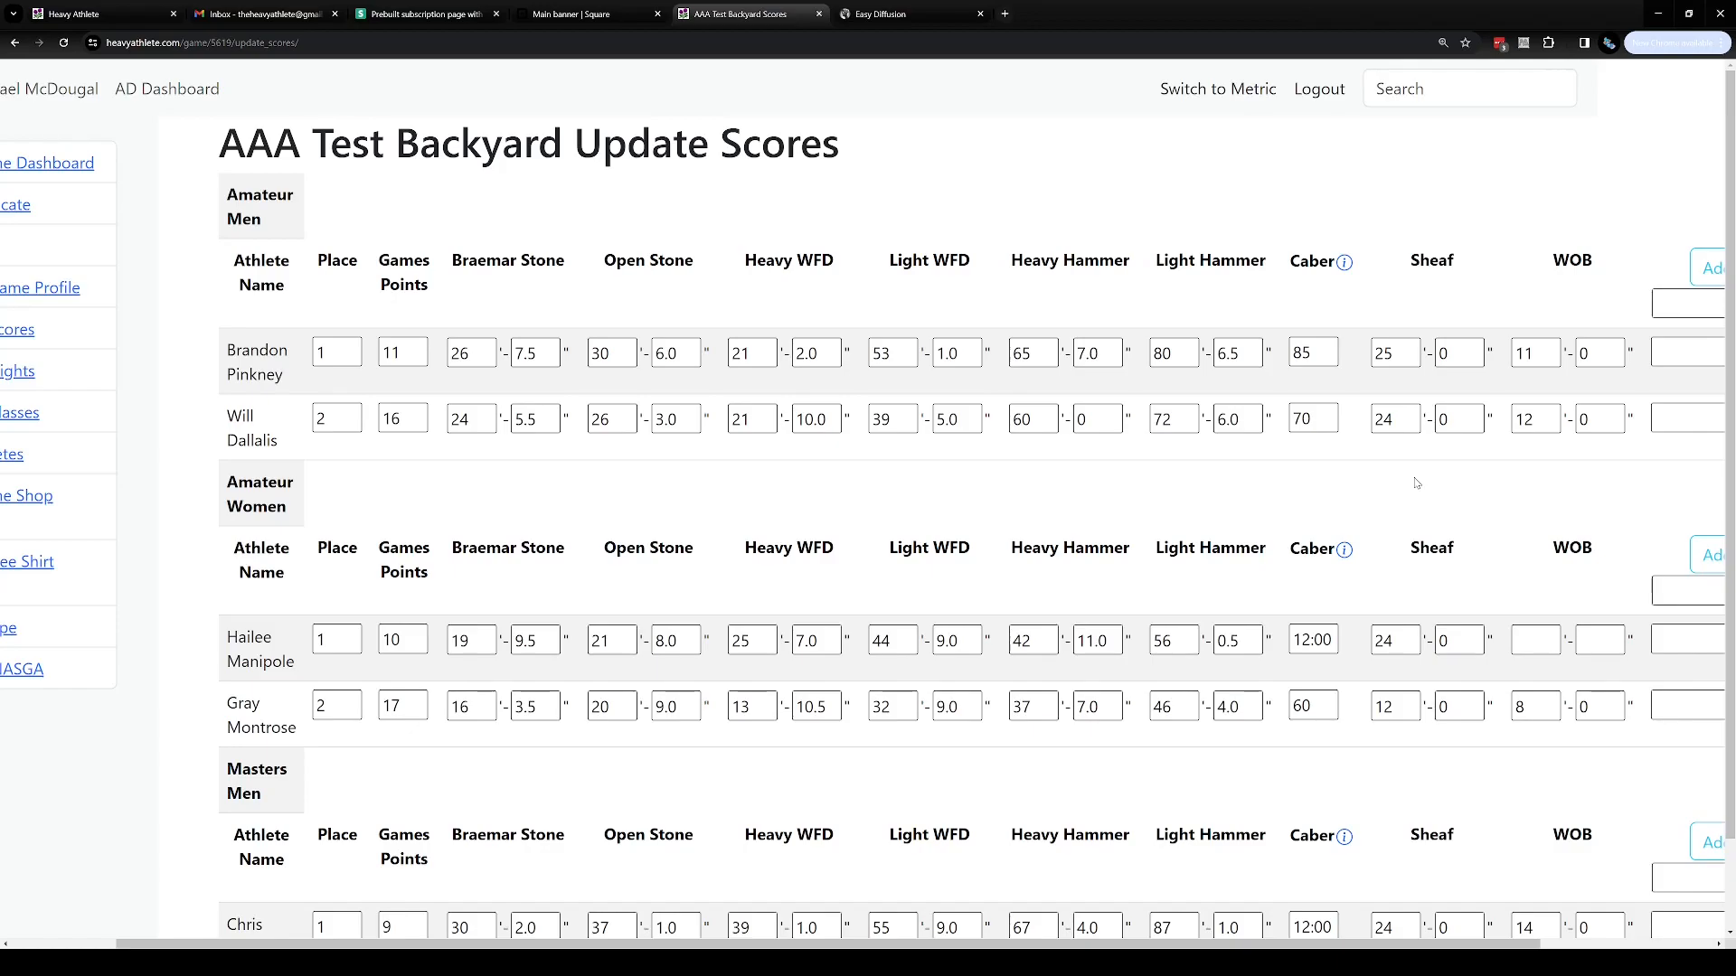
double_click(488, 357)
left_click_drag(544, 348, 514, 356)
left_click(1319, 344)
left_click(1297, 229)
left_click_drag(1313, 355, 1290, 354)
left_click_drag(1294, 640, 1338, 640)
left_click_drag(1317, 706, 1294, 706)
left_click(1305, 736)
Enter Sheaf 16lb as a new event name for the Amateur Men class
left_click_drag(1124, 948, 1301, 948)
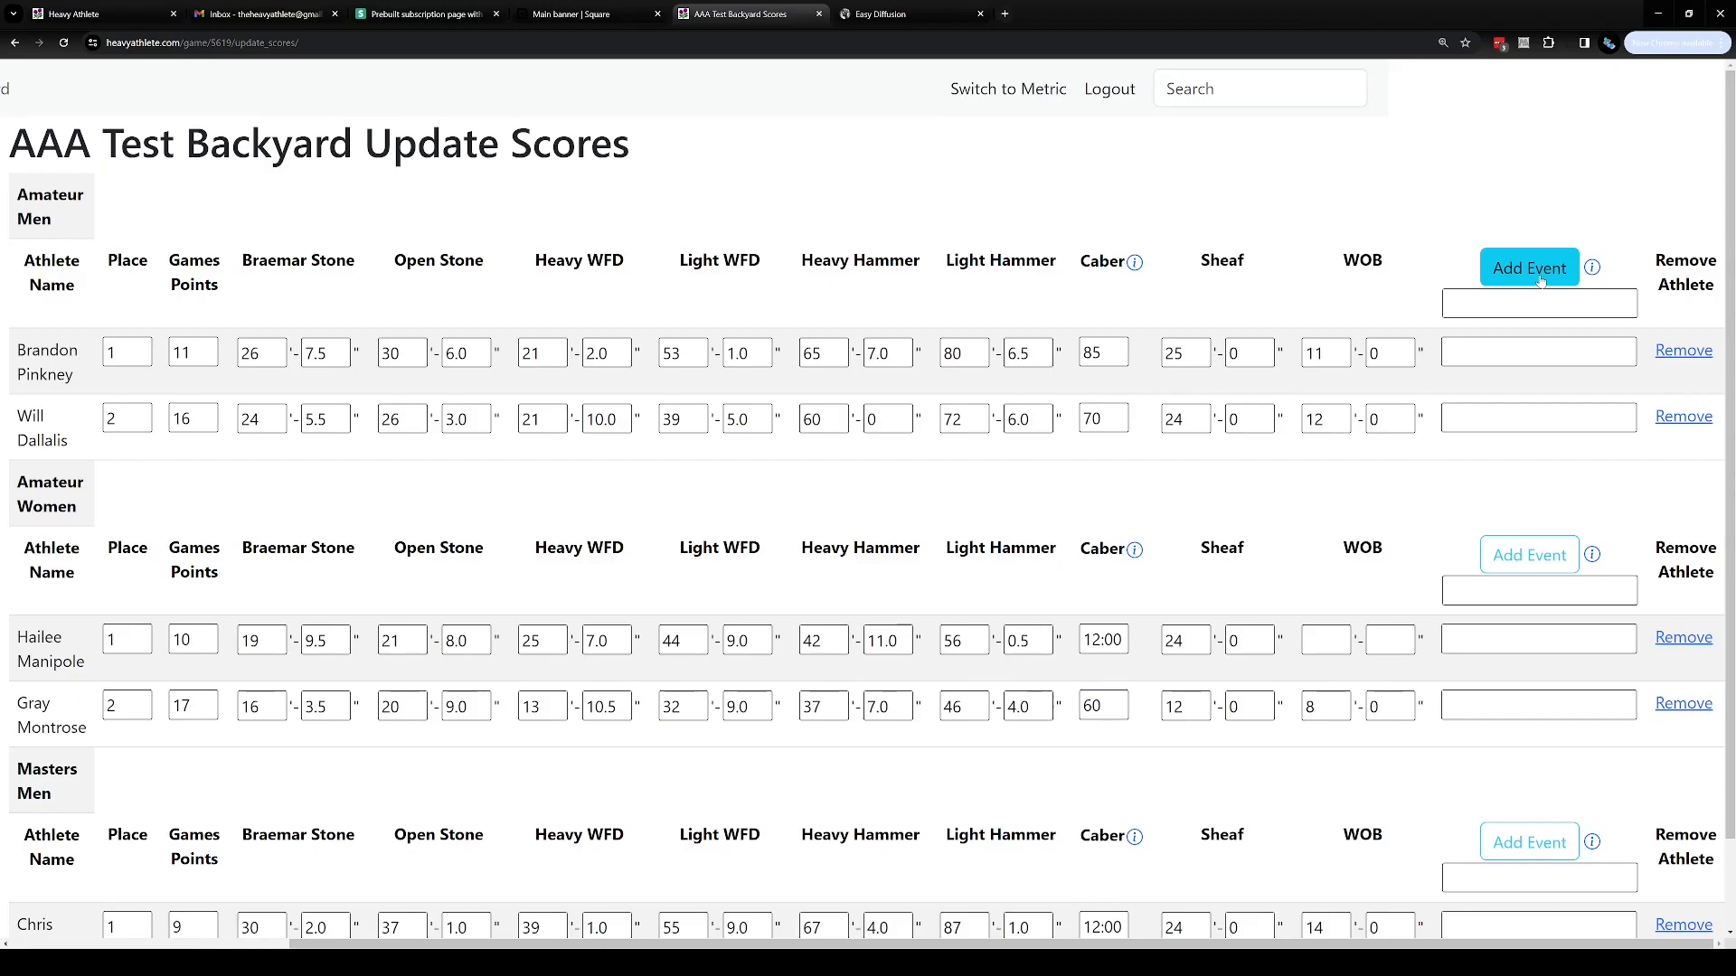
left_click(1543, 305)
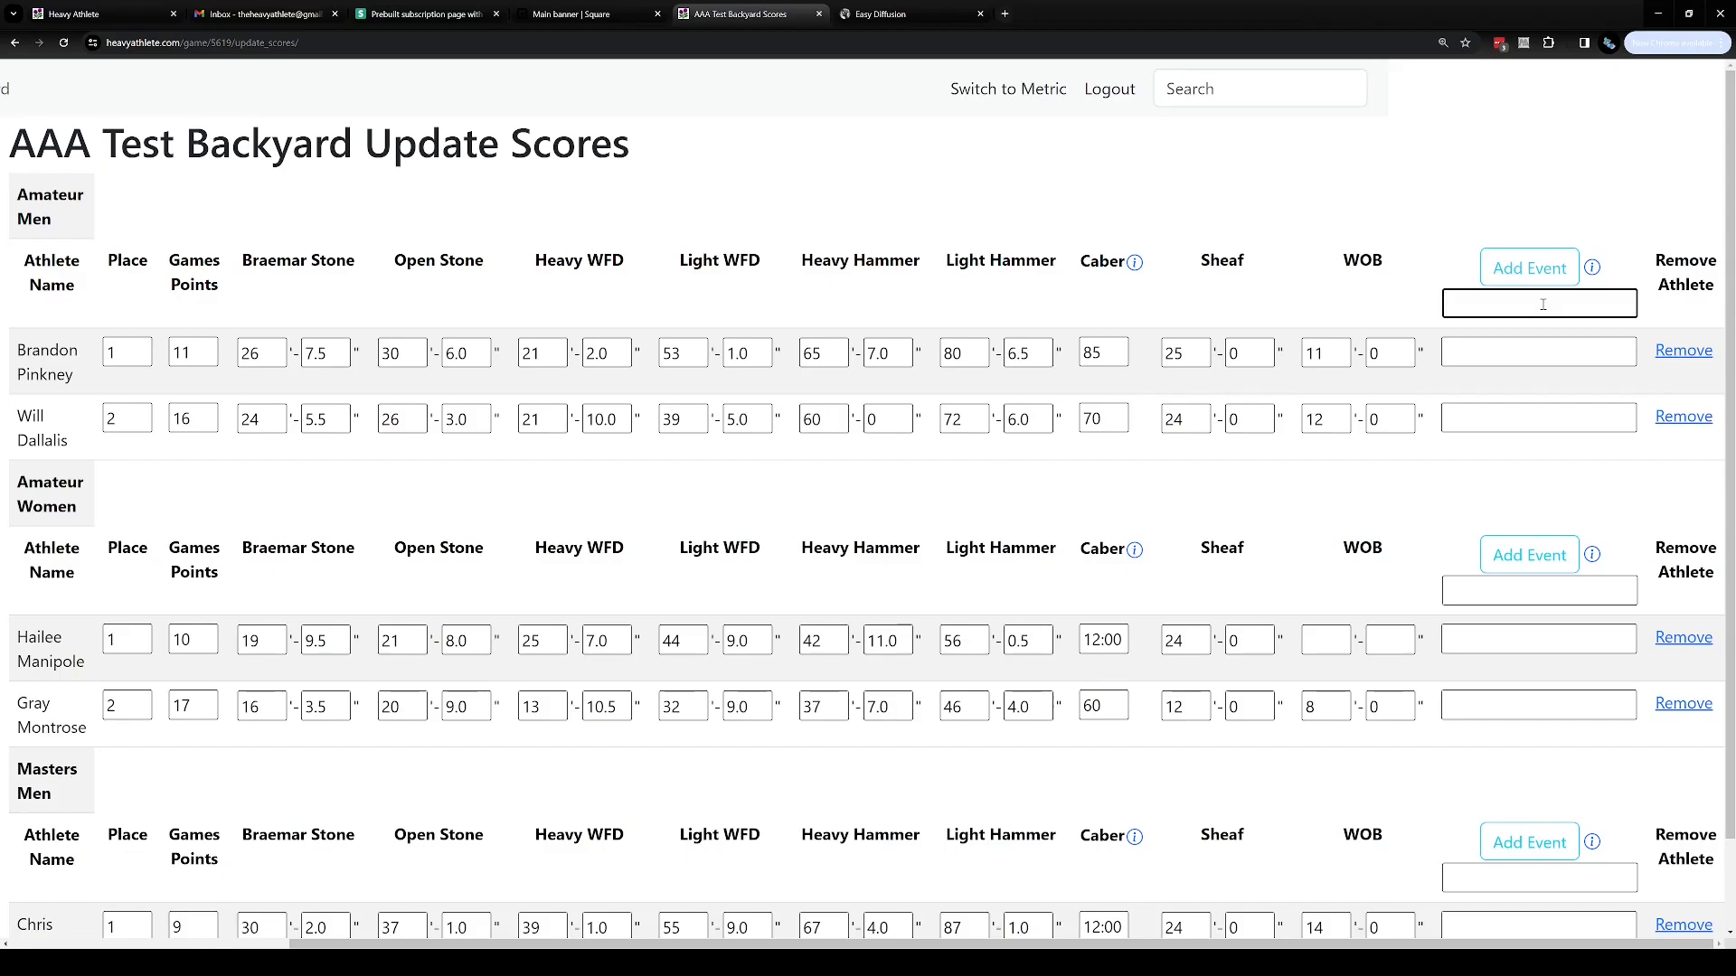
type("Sheaf 16lb")
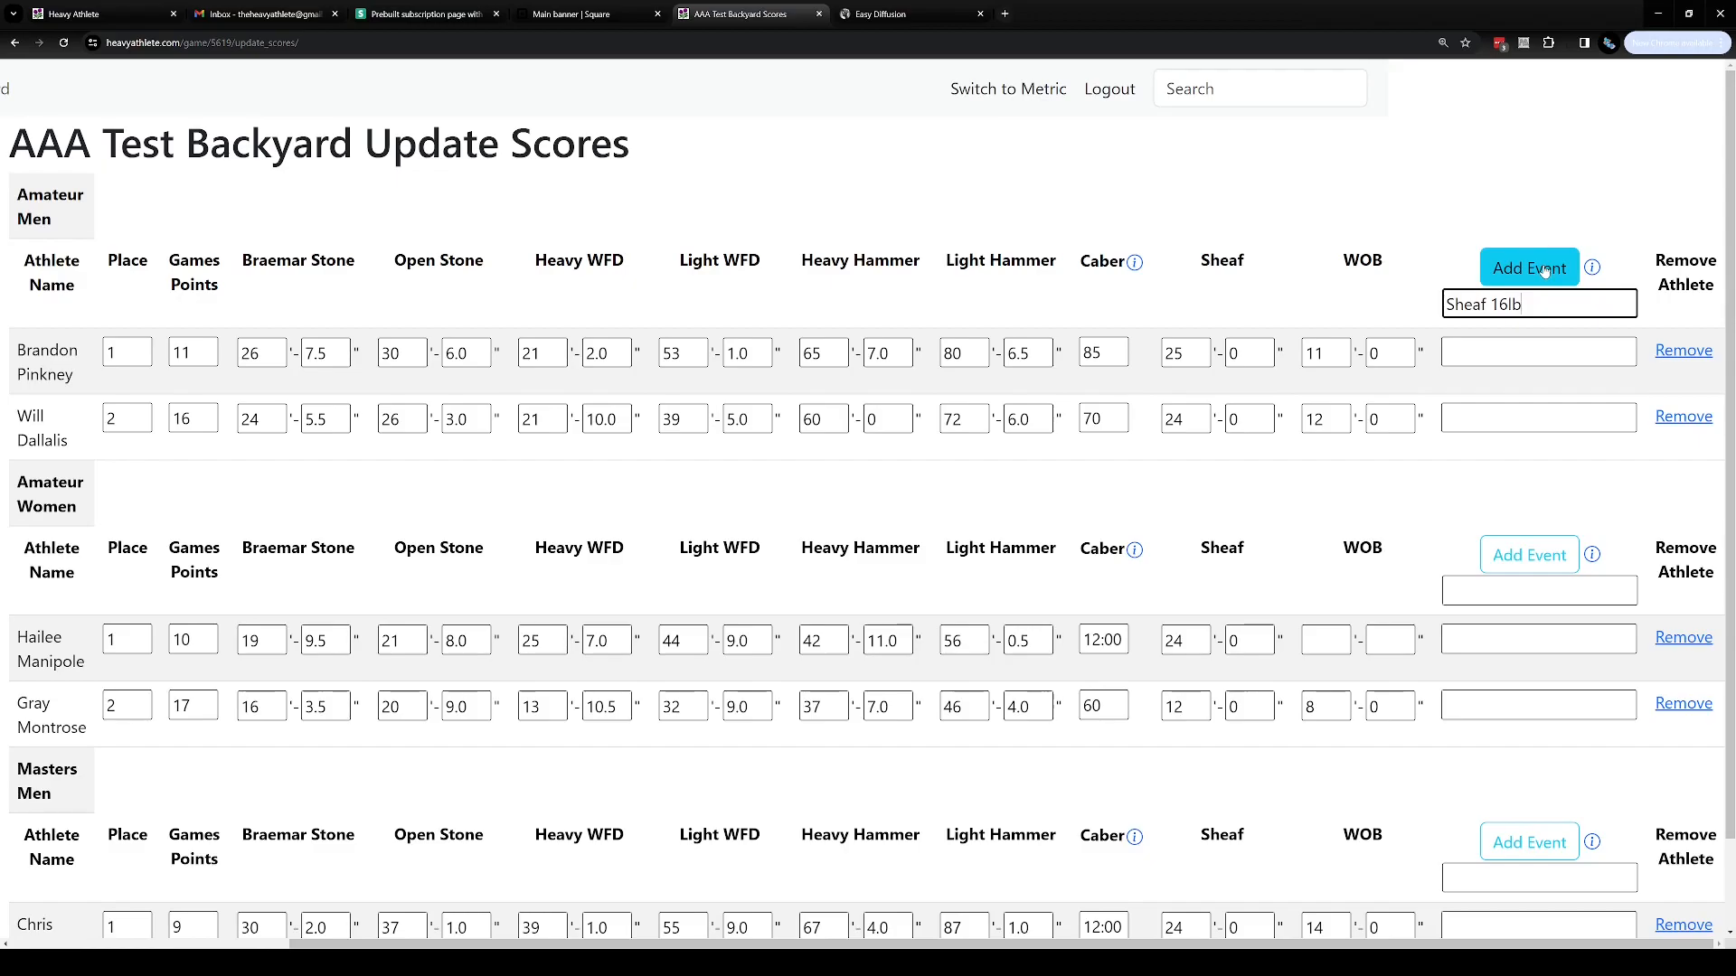
Clear the new event name field for Amateur Men
left_click(1522, 352)
left_click(1530, 427)
left_click(1537, 355)
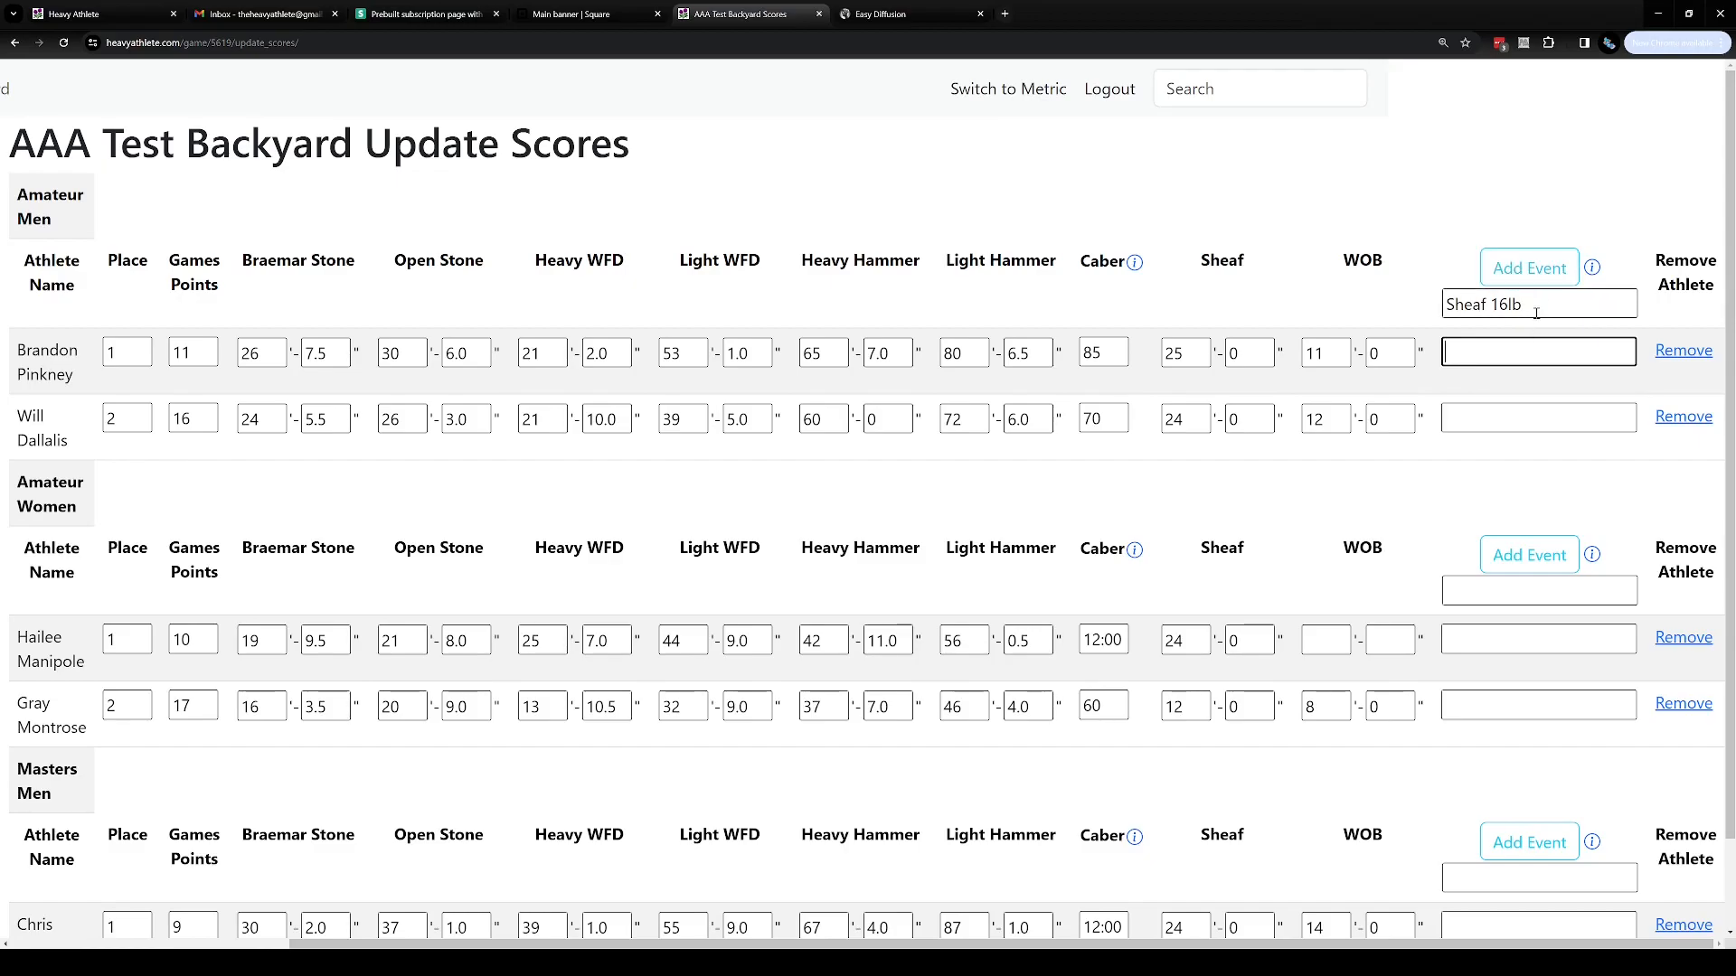
left_click_drag(1536, 312, 1350, 311)
key("BackSpace")
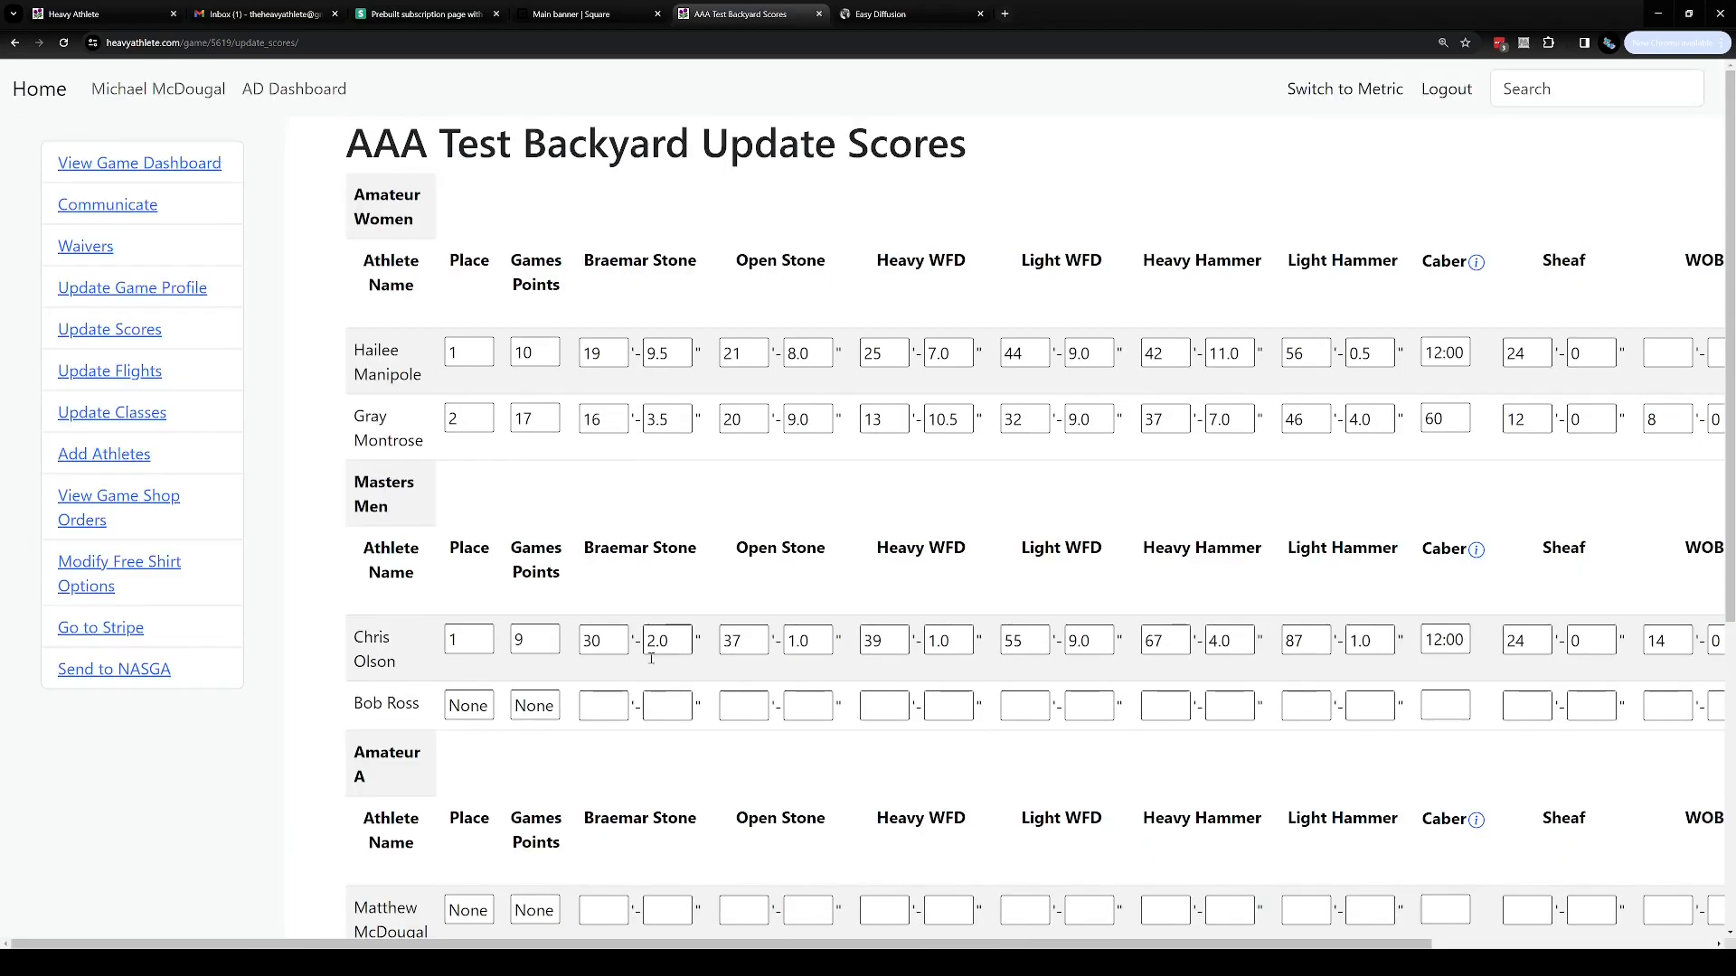
Switch the score page to metric units
left_click_drag(715, 944, 928, 945)
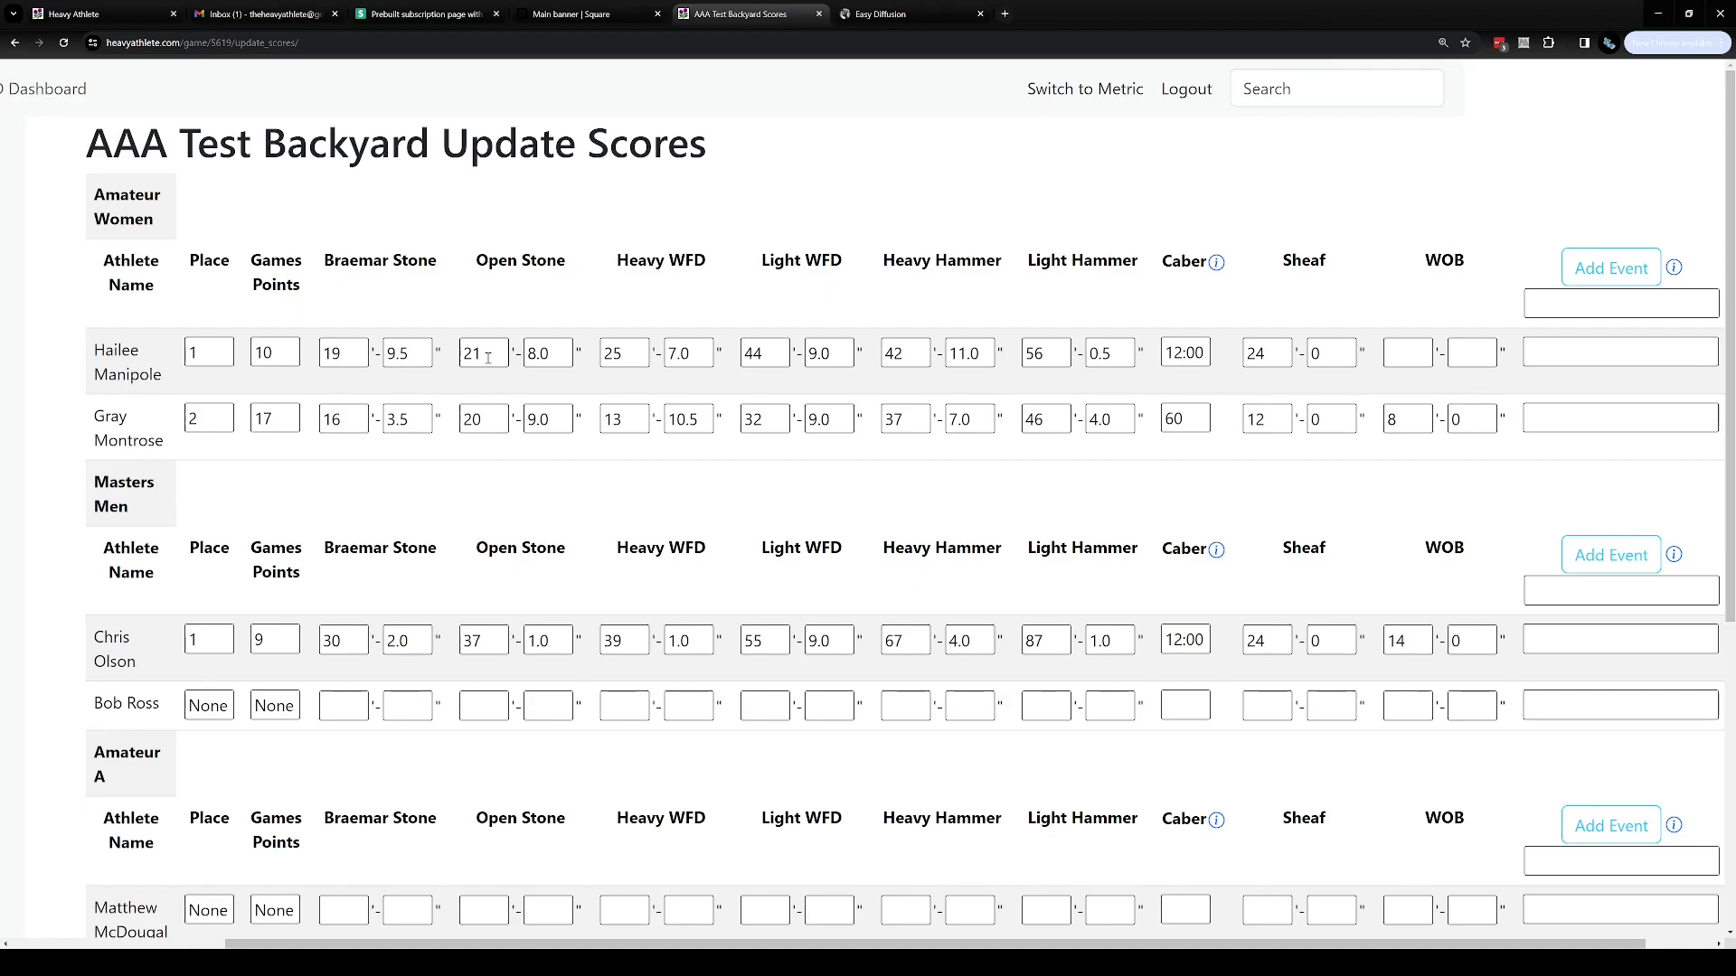
left_click(1054, 89)
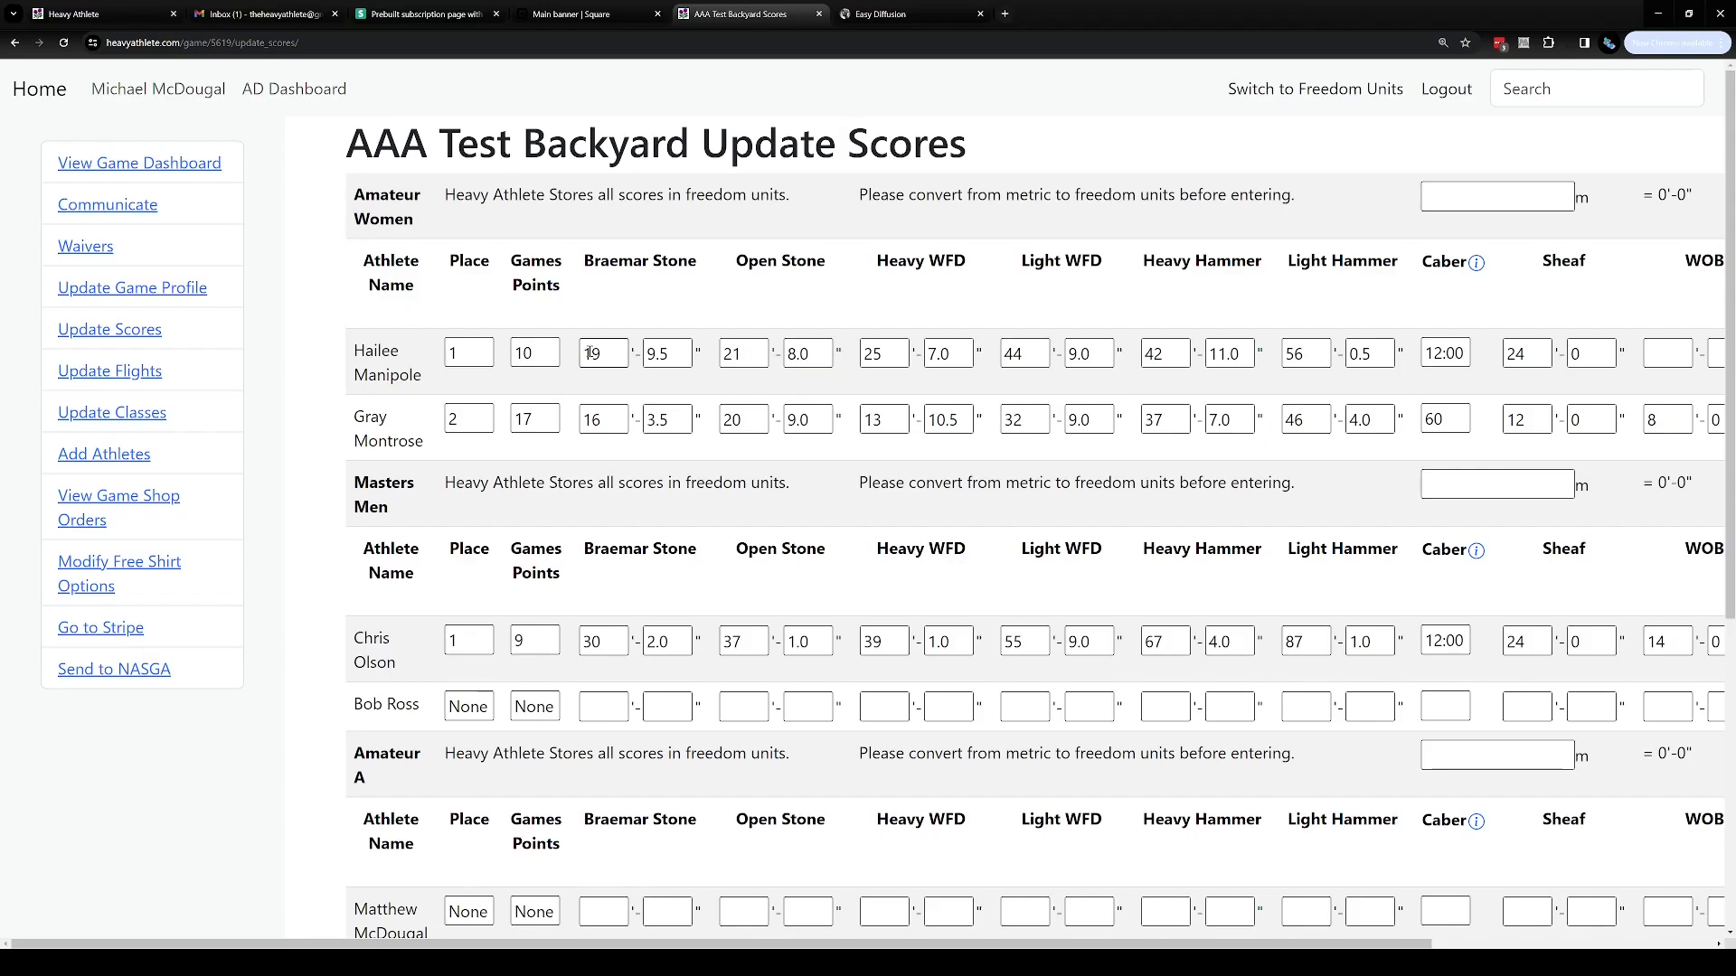
Enter 50 m in the Amateur Women metric conversion field
left_click_drag(445, 194, 1695, 197)
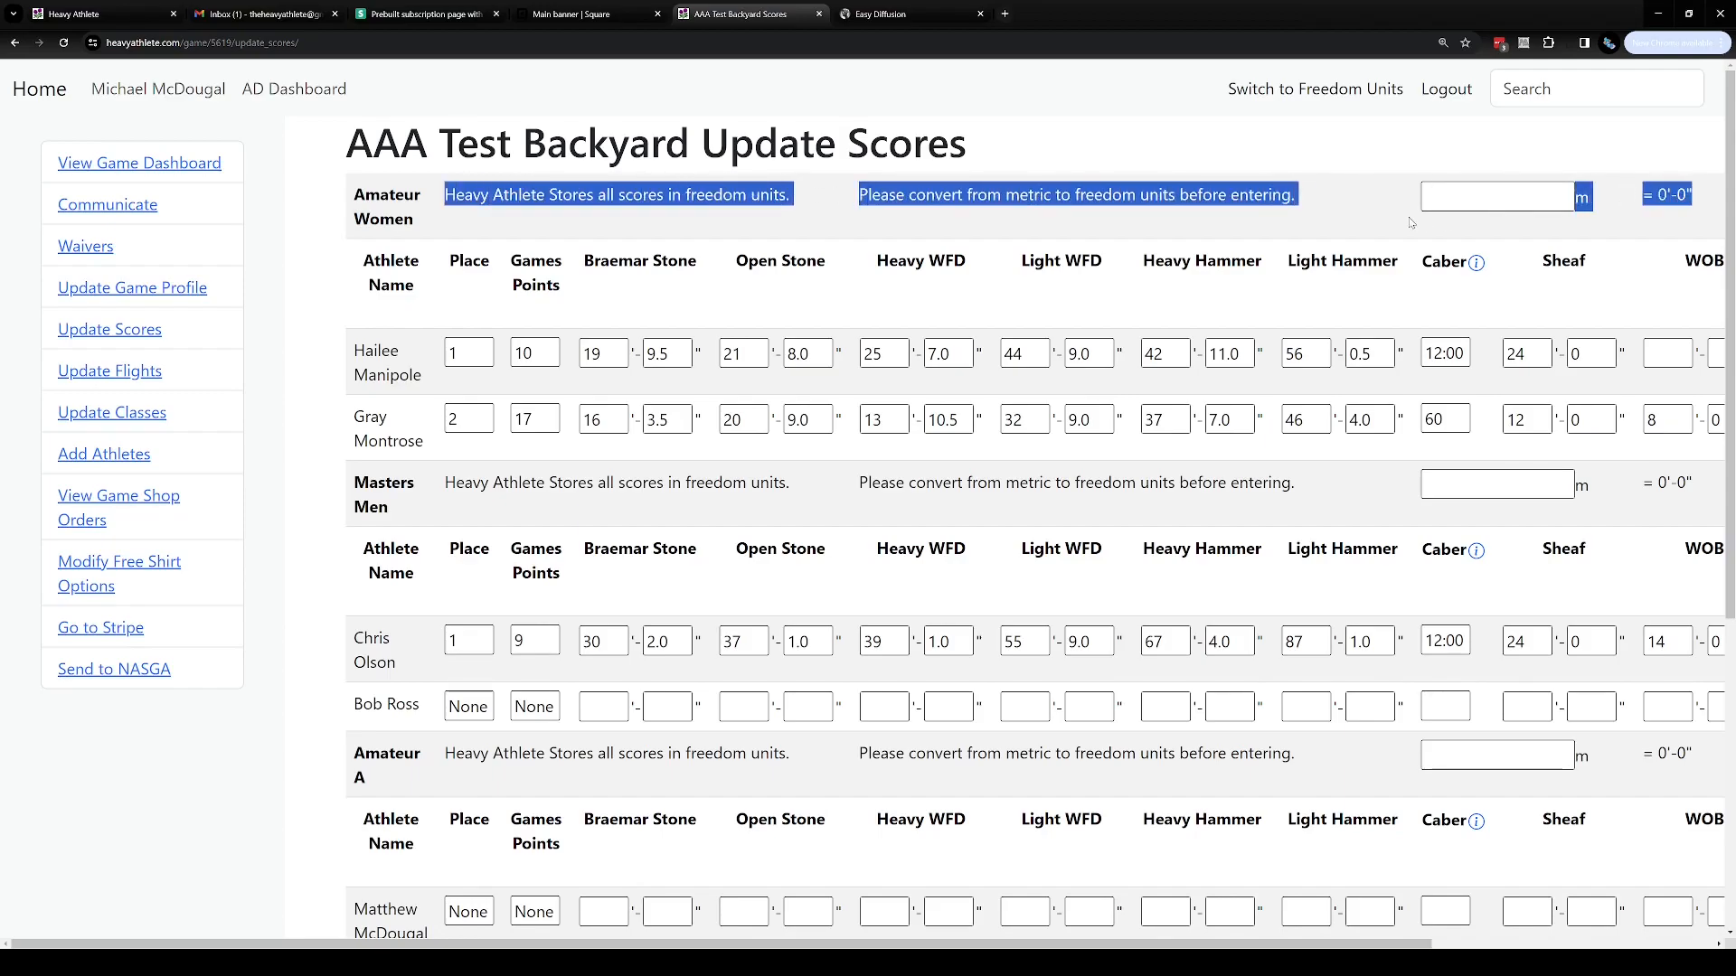
left_click(1451, 199)
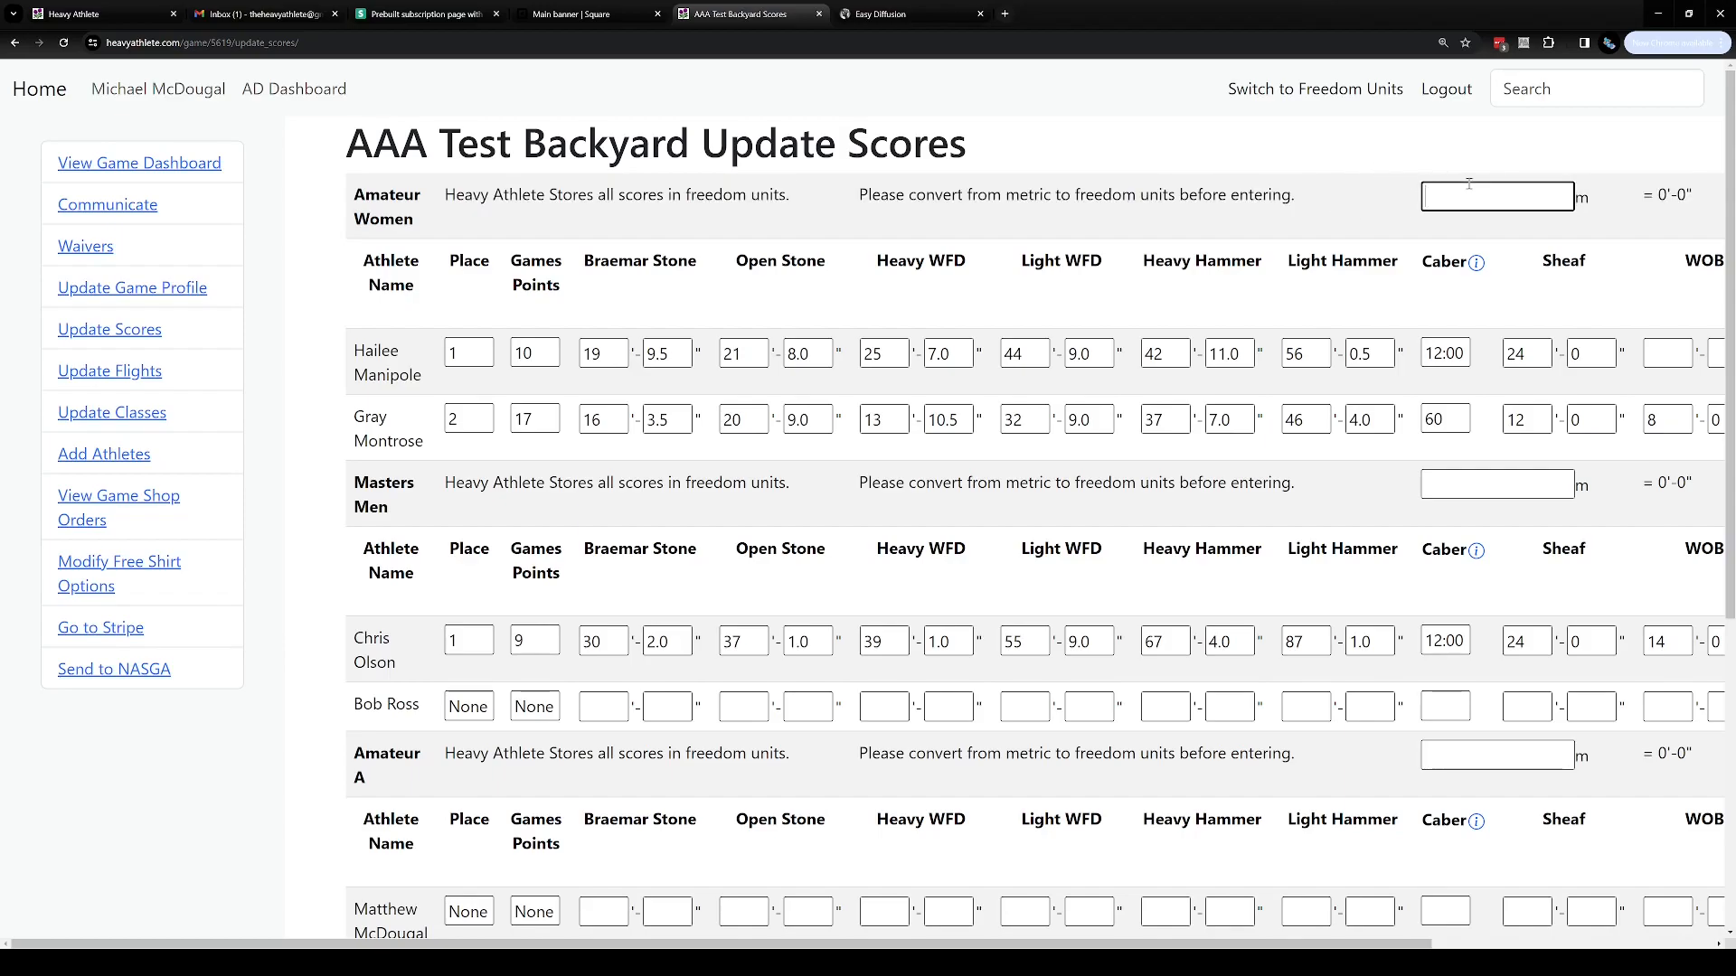
type("50")
scroll(1392, 560, "right", 3)
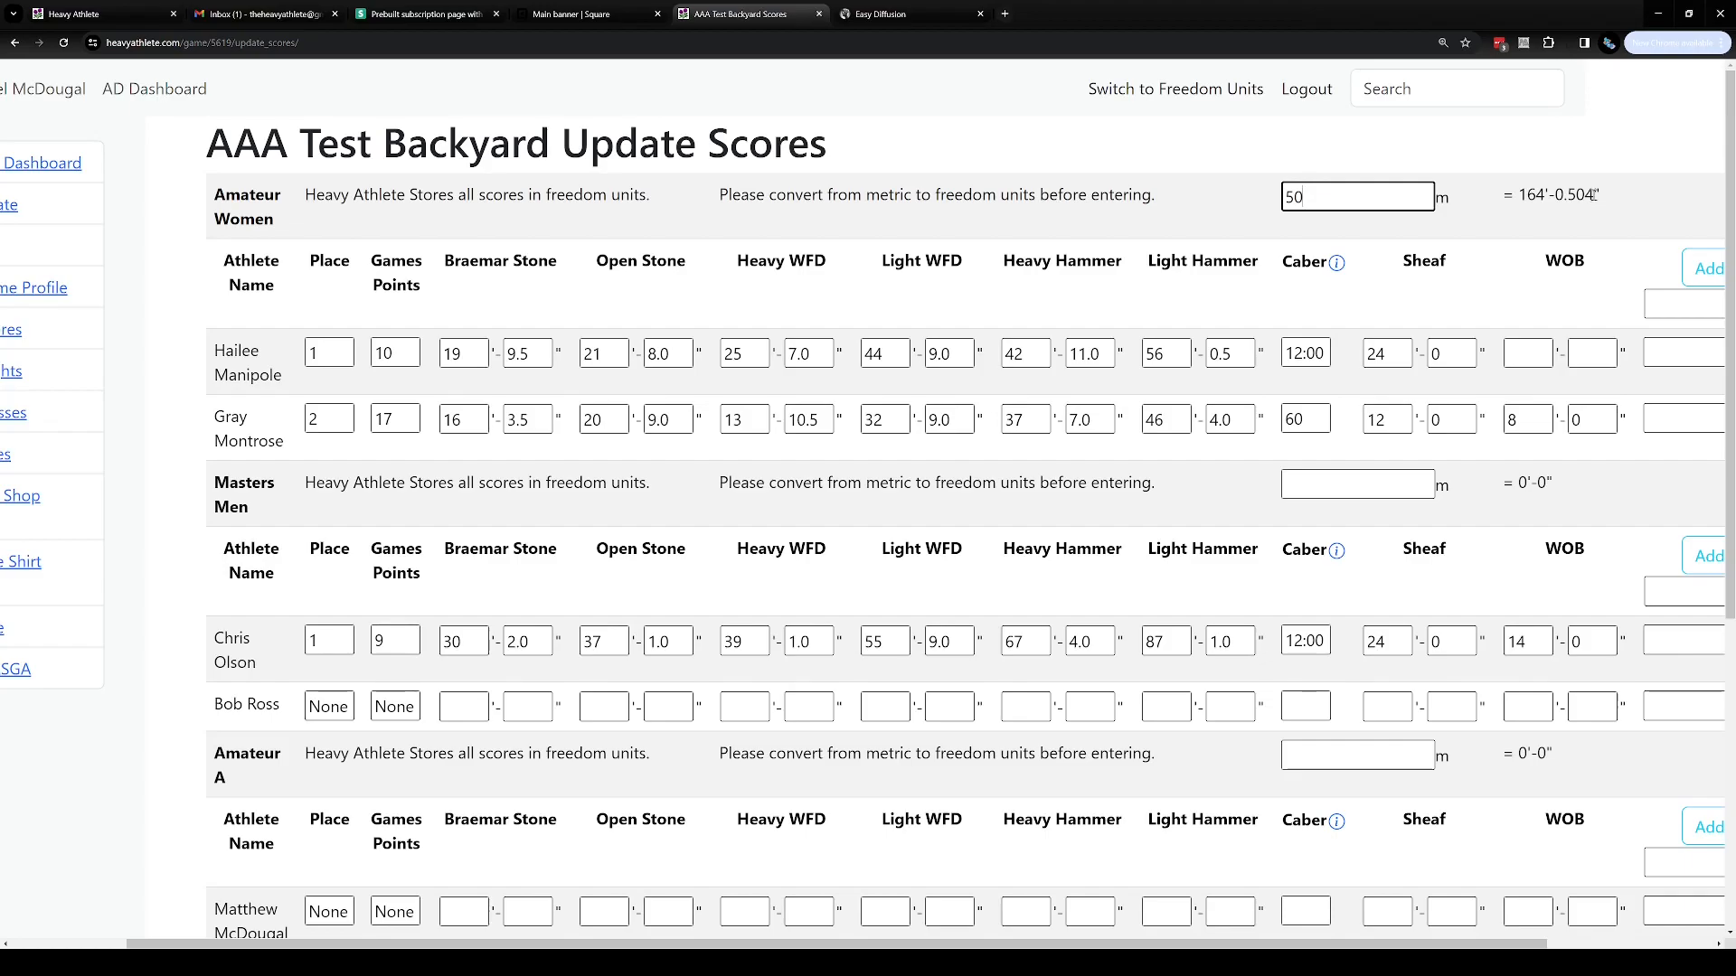
Enter 100 m in the Amateur Women metric conversion field and 500 m in the Masters Men field
key("BackSpace")
key("BackSpace")
key("BackSpace")
type("100")
left_click(1330, 479)
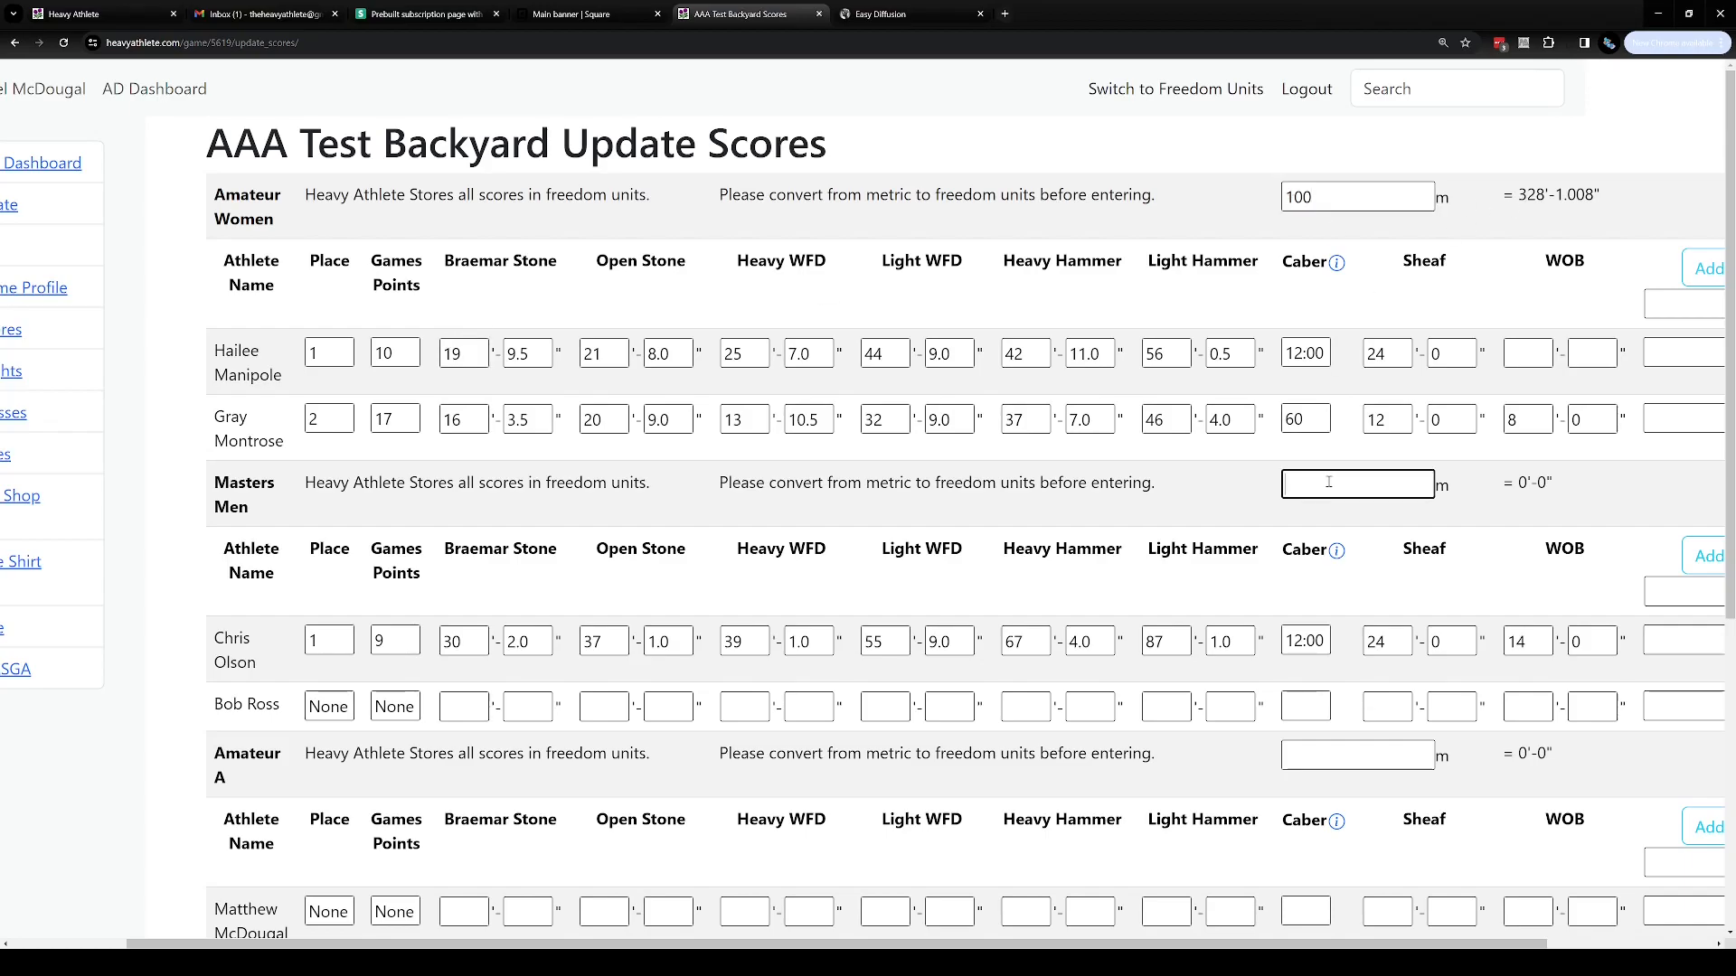
type("500")
Enter 50 m in the Amateur A metric conversion field and 100 m in the Amateur B field
scroll(1340, 471, "down", 2)
left_click(1376, 621)
type("50")
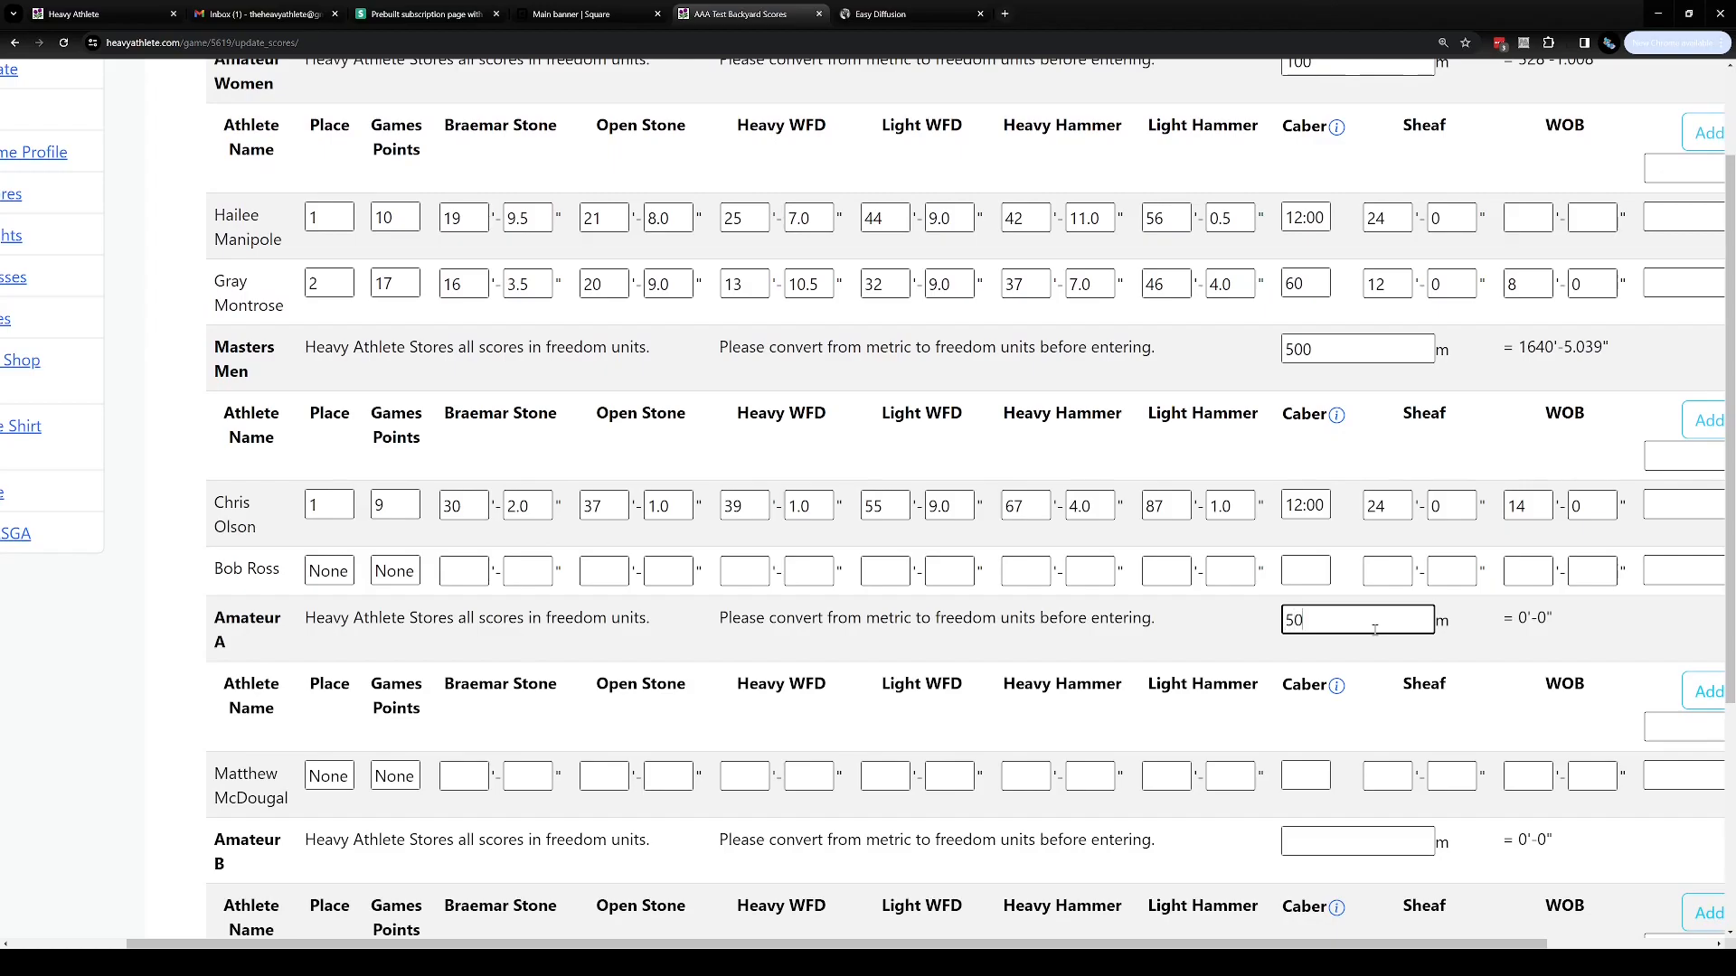
scroll(1375, 631, "down", 3)
left_click(1377, 577)
type("100")
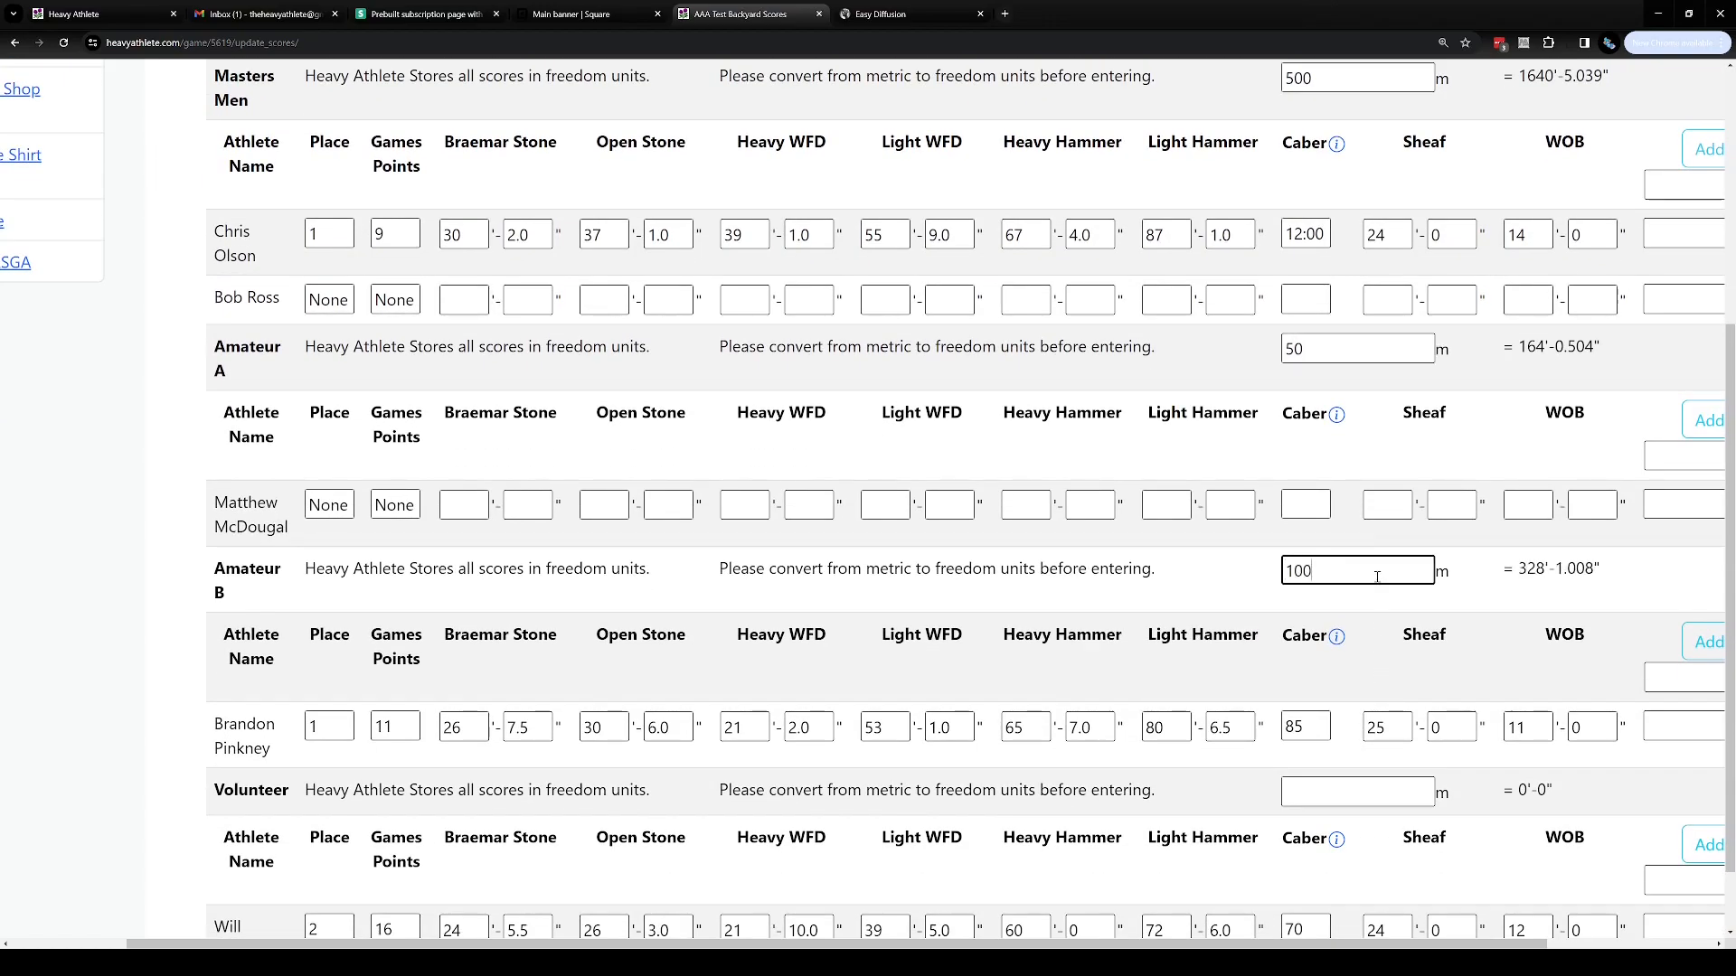
Inspect the new-event entry fields in each athlete row across the classes
scroll(1375, 598, "up", 2)
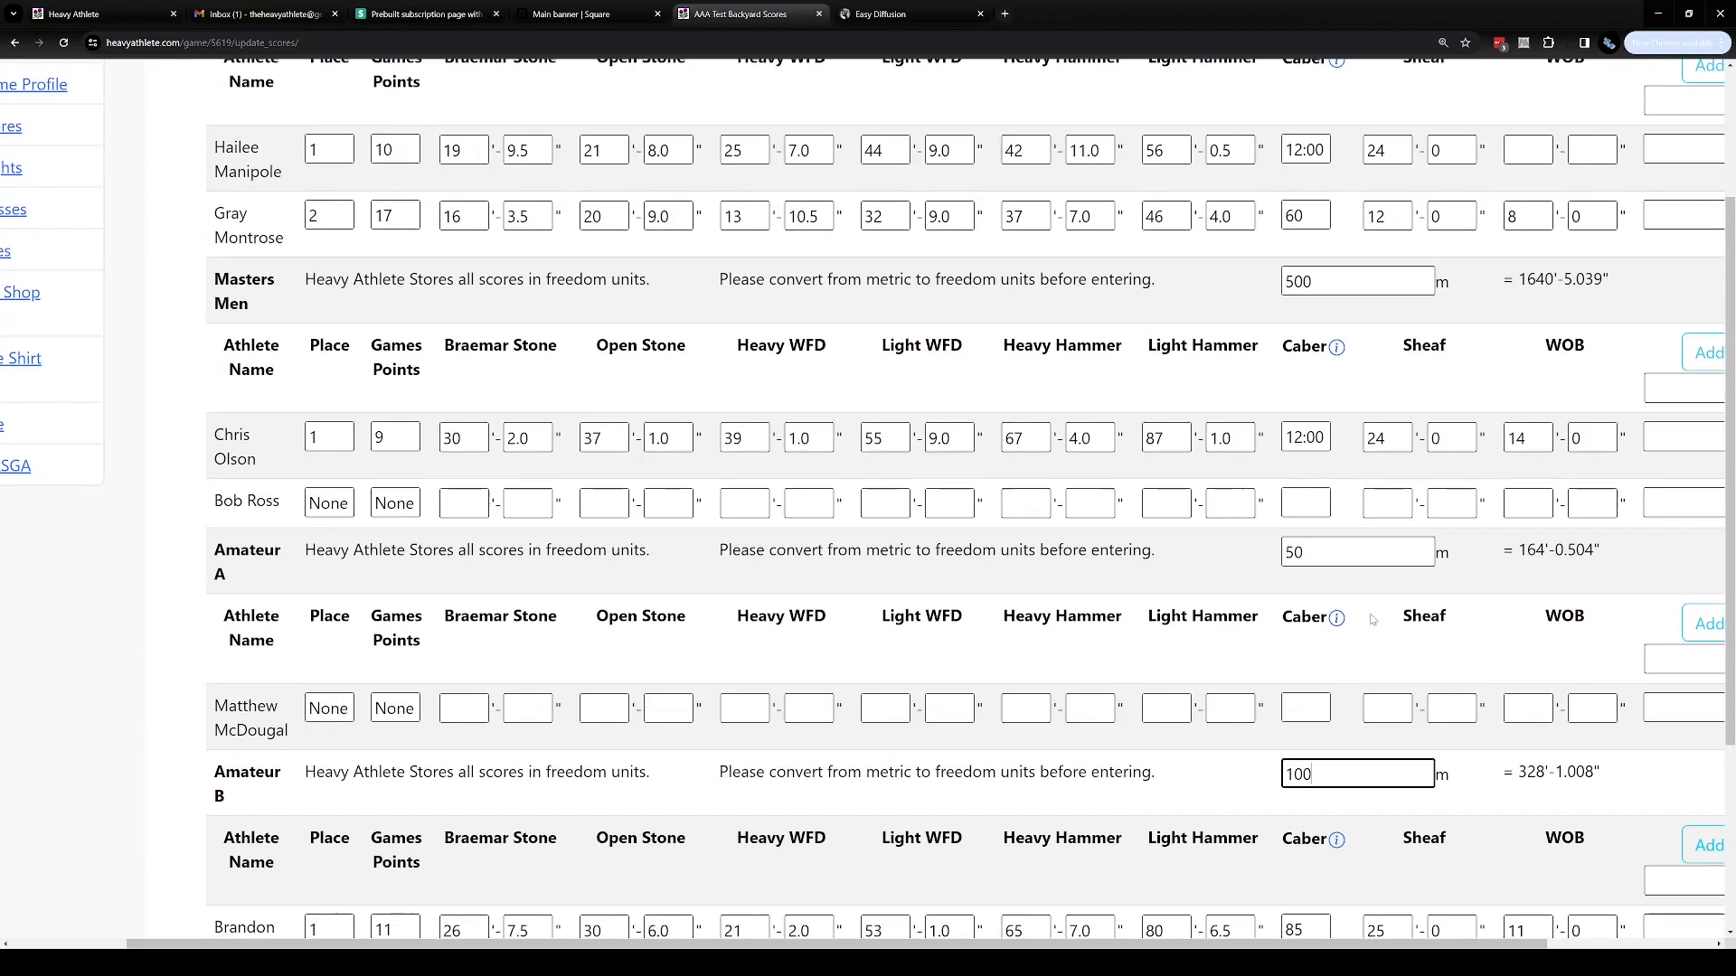
scroll(1372, 613, "up", 2)
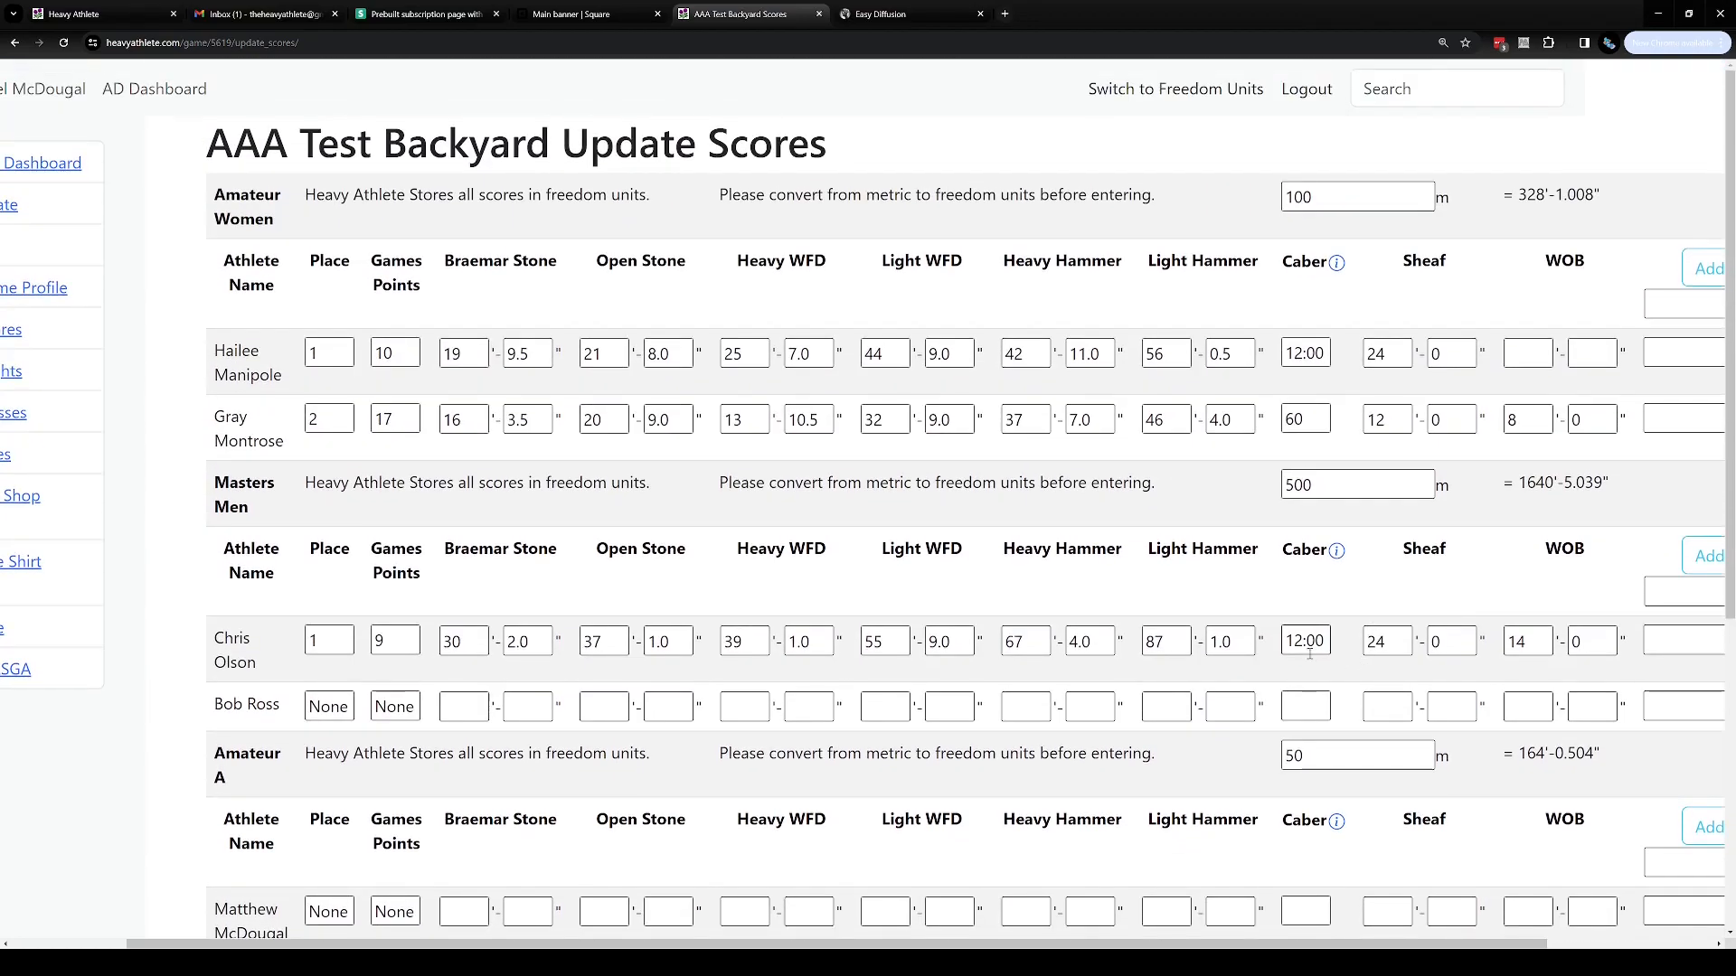
left_click_drag(1251, 943, 1416, 943)
left_click(1474, 349)
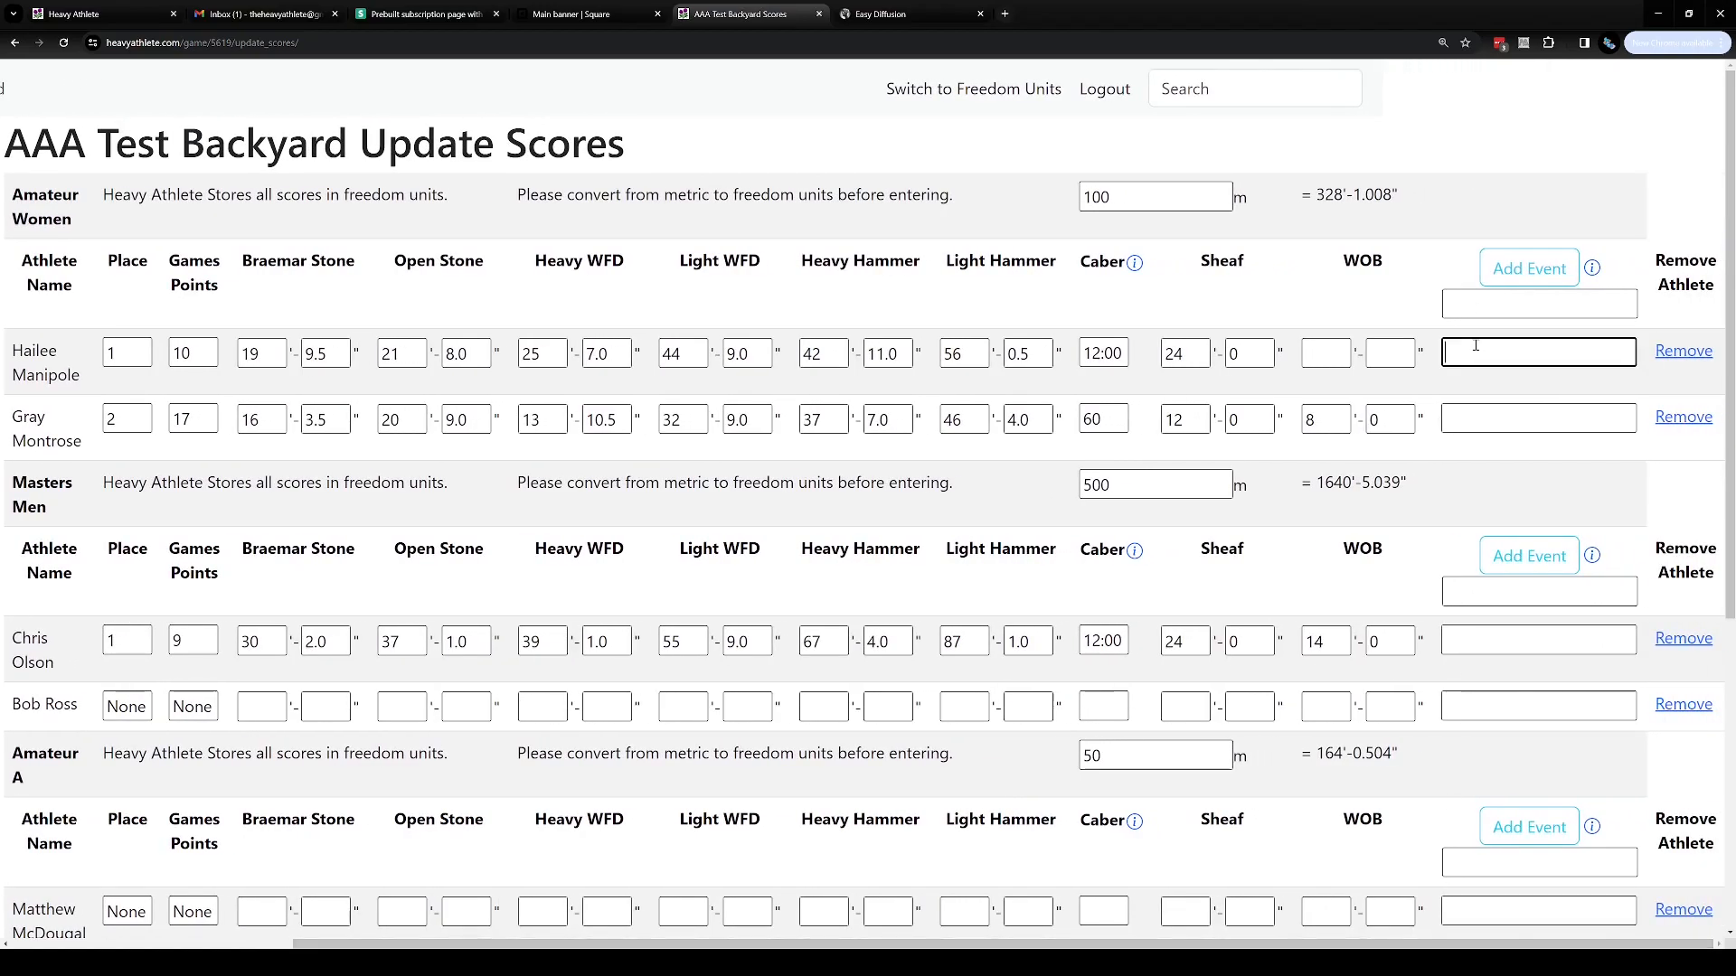
left_click(1517, 420)
left_click(1511, 640)
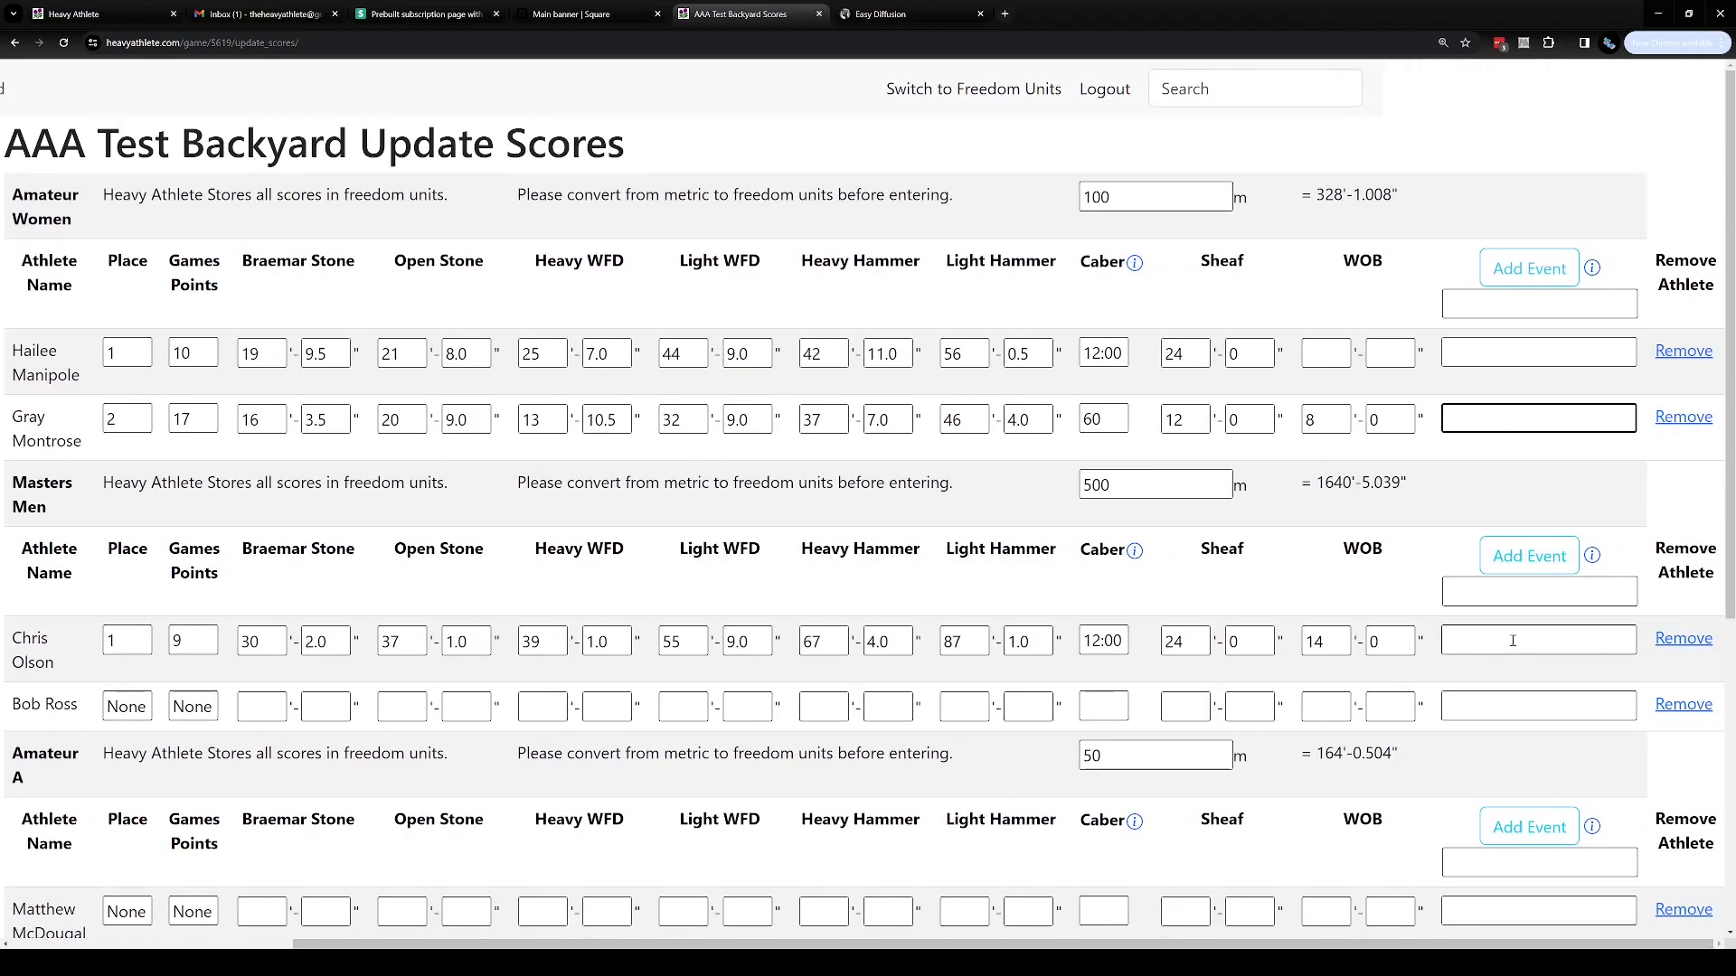
left_click(1499, 714)
scroll(1496, 714, "down", 2)
left_click(1474, 719)
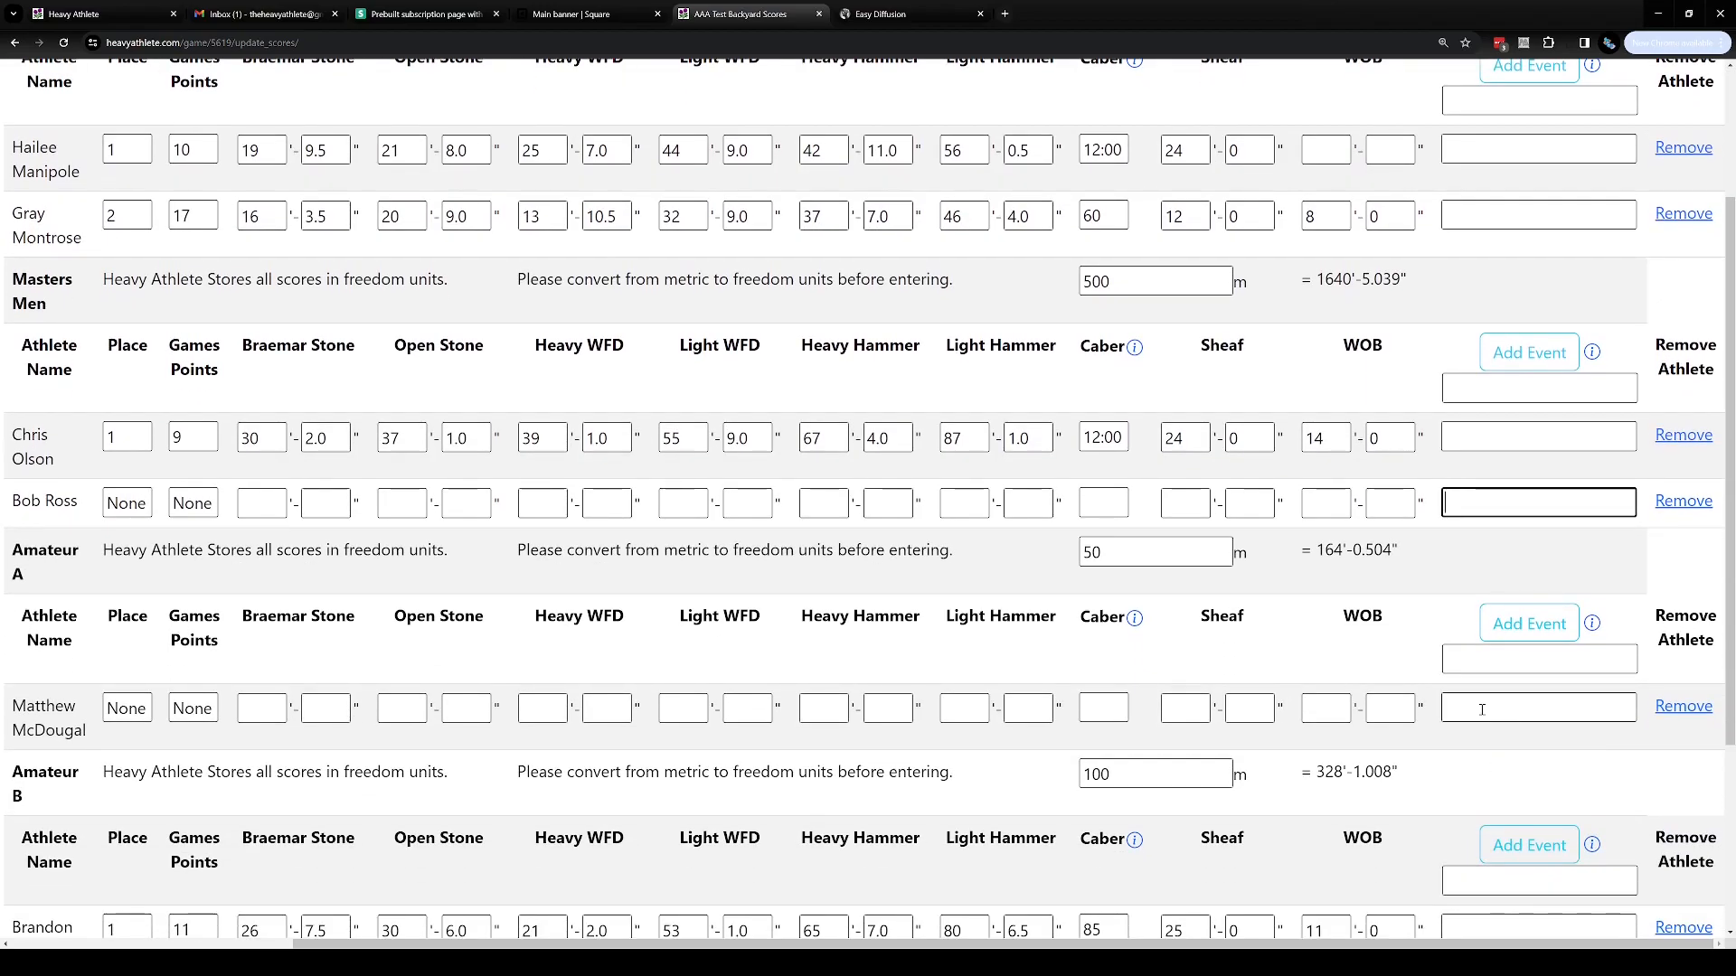
scroll(1474, 720, "up", 2)
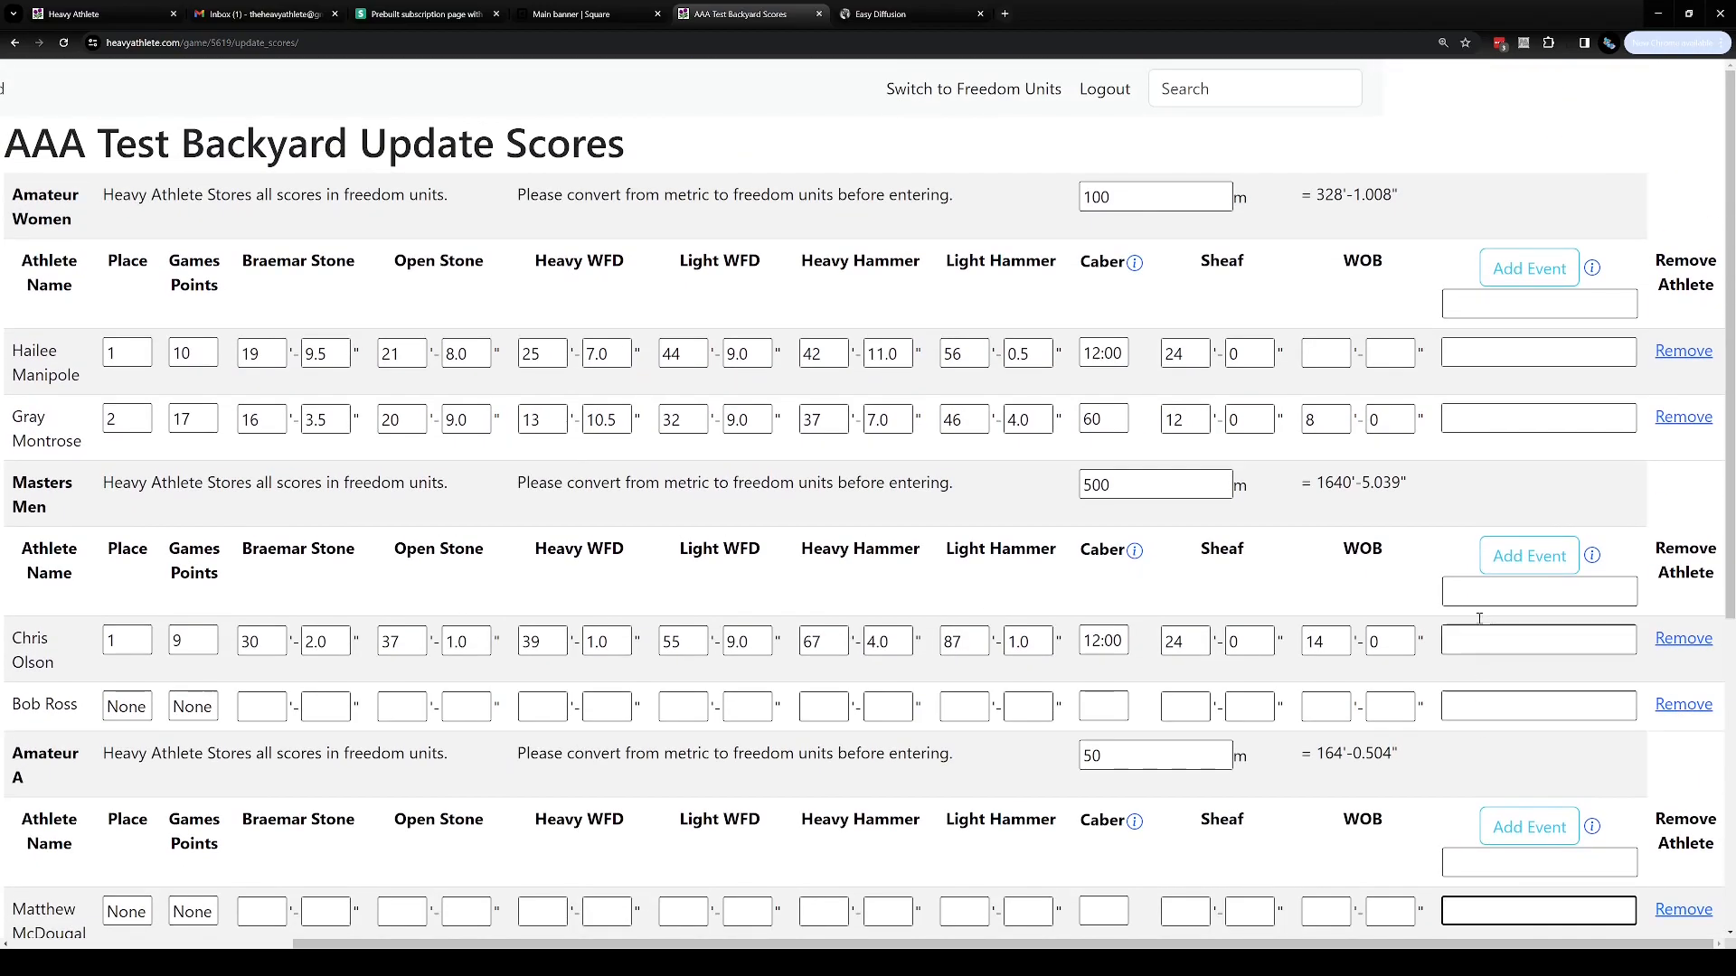
left_click(1500, 355)
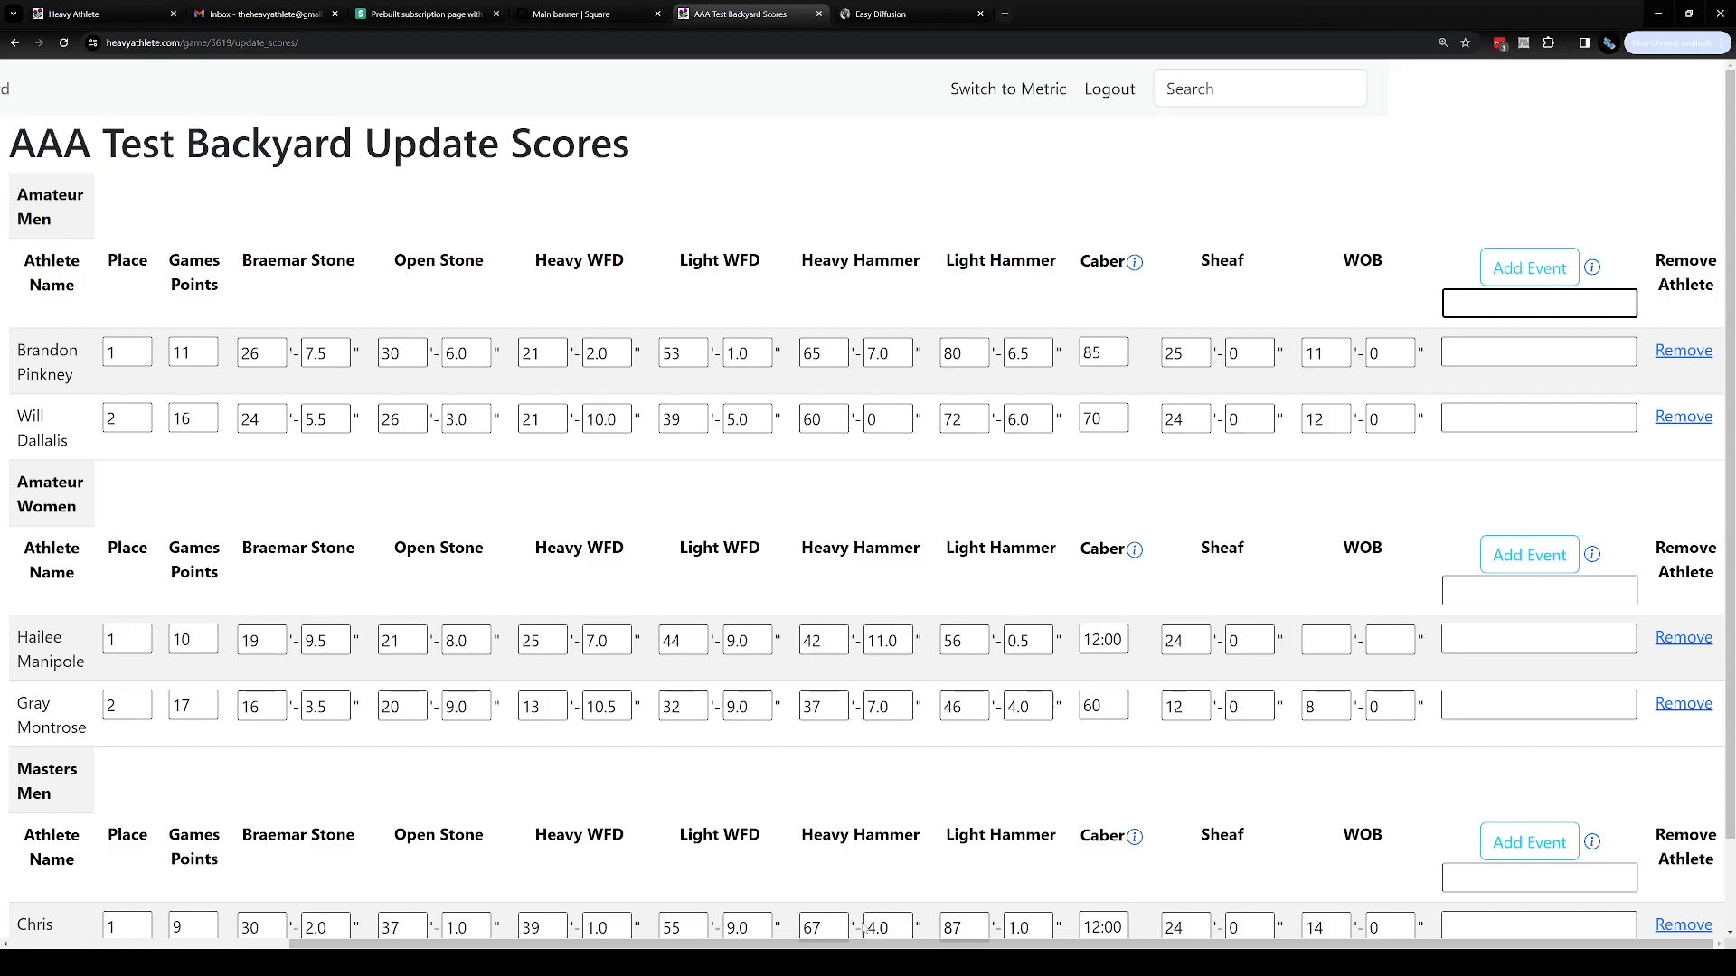
Submit the updated scores
left_click_drag(854, 945, 714, 947)
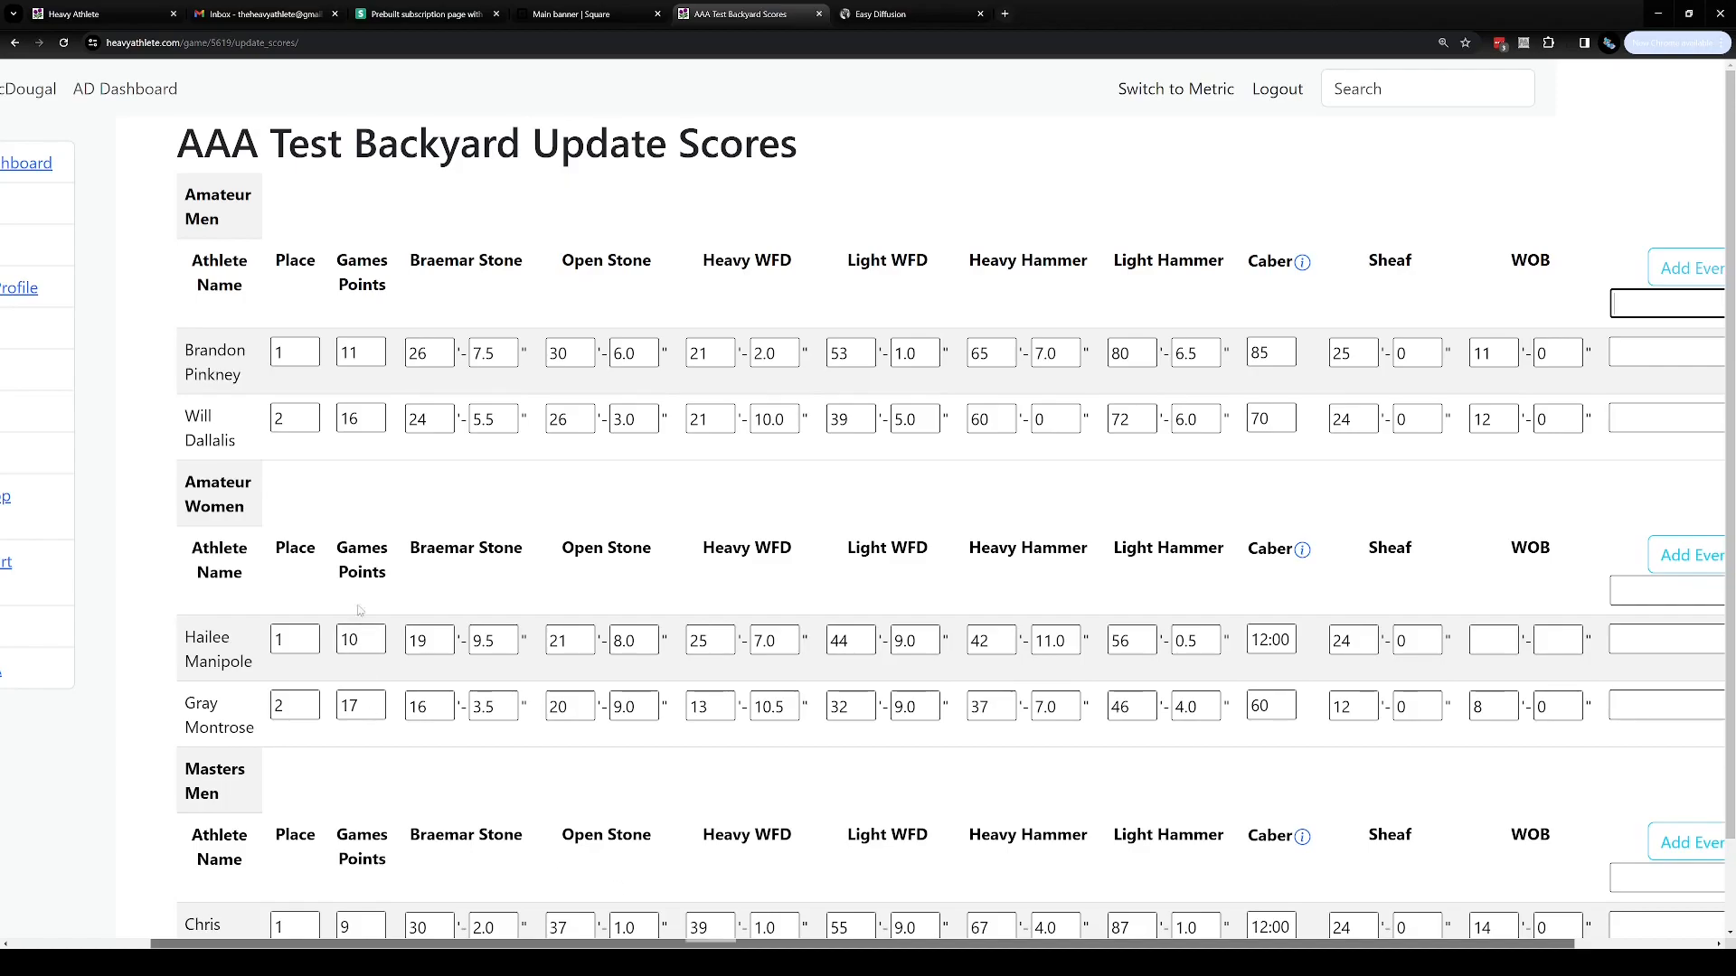
scroll(351, 596, "down", 1)
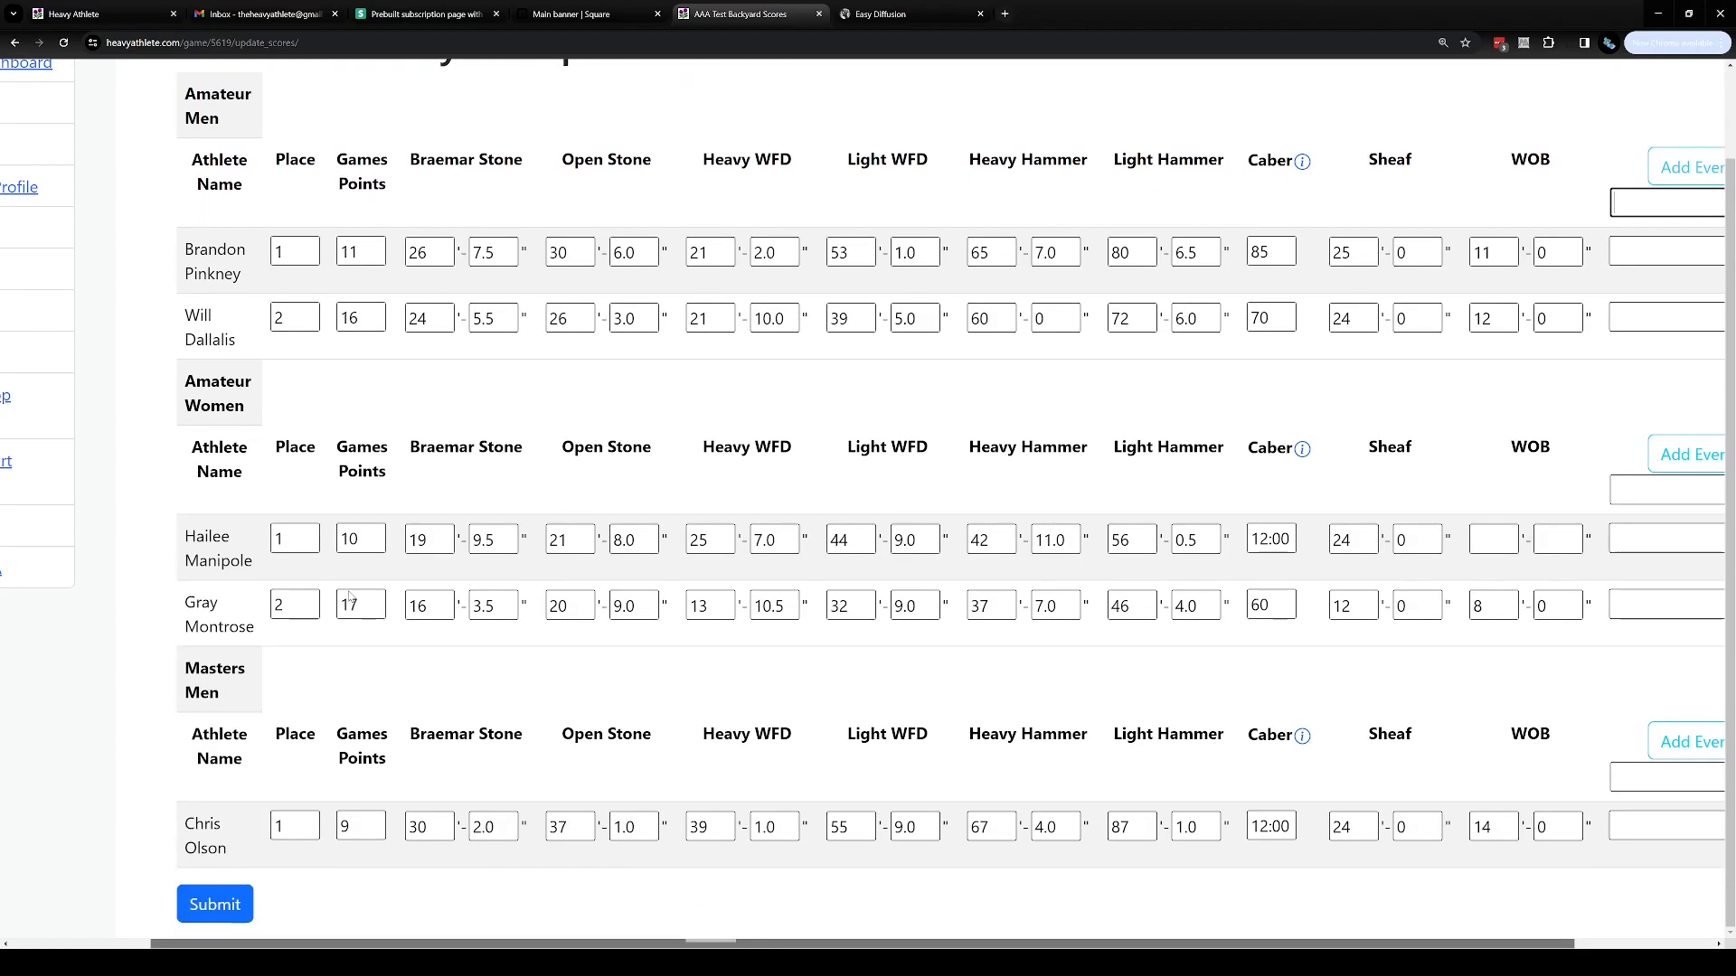
left_click(232, 909)
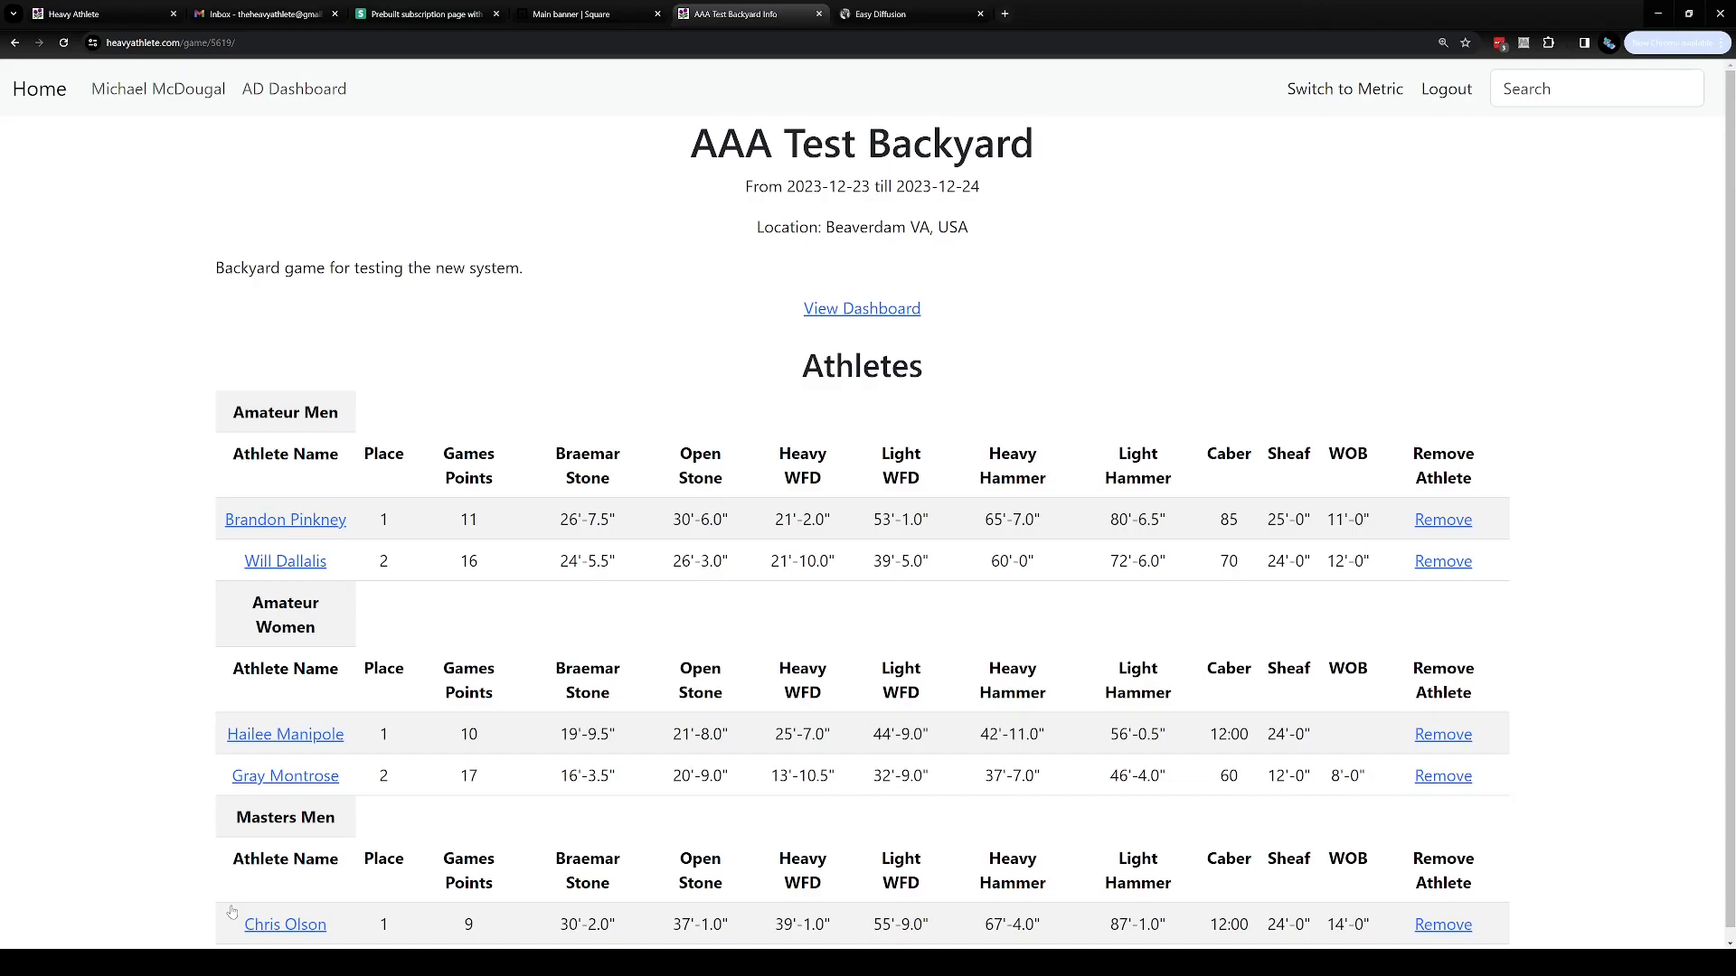
Open the game dashboard and go on to the Add Athletes page
scroll(800, 725, "down", 1)
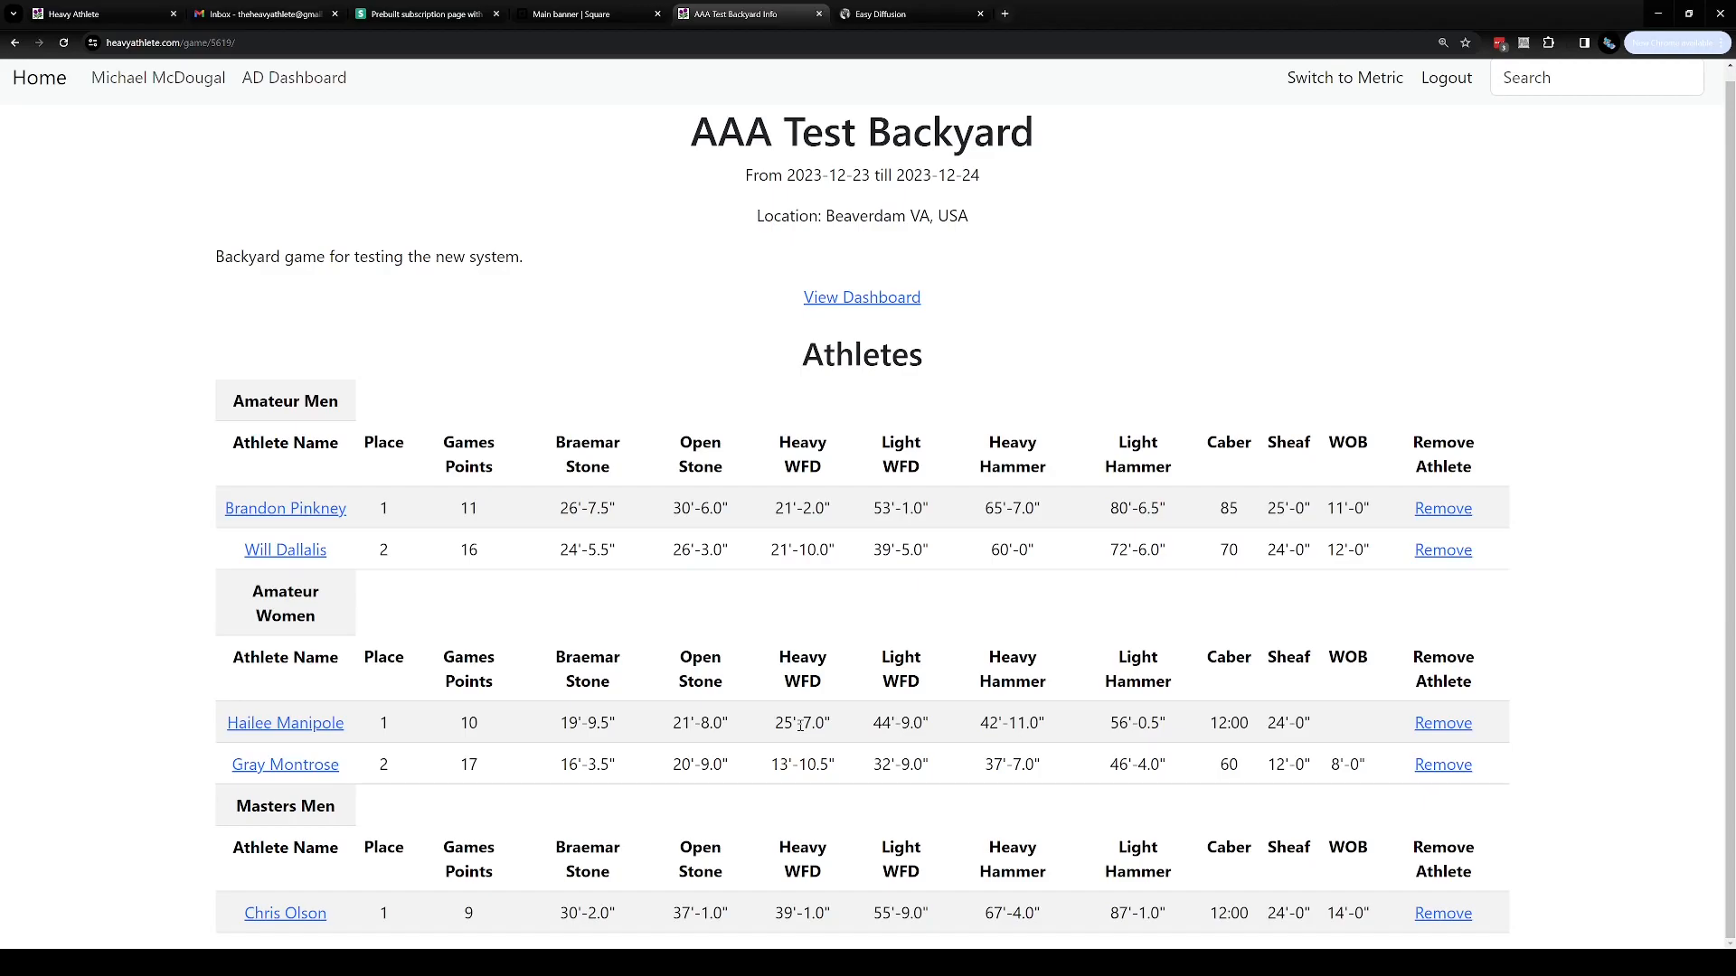
left_click(871, 309)
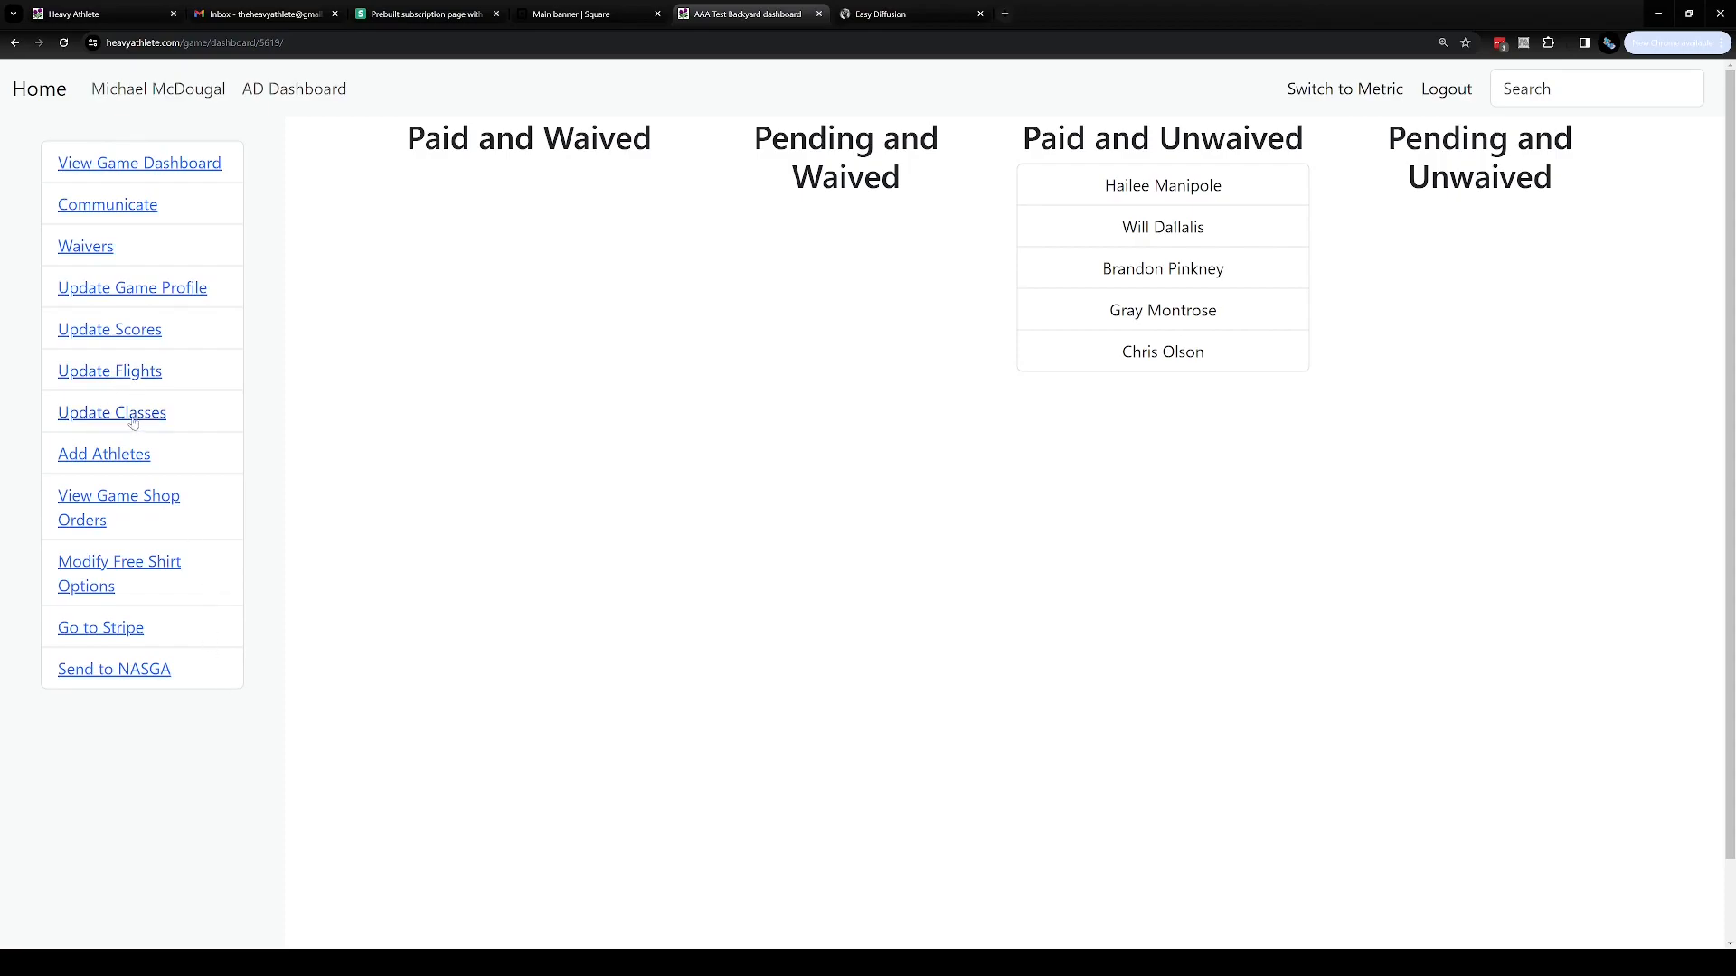
left_click(135, 331)
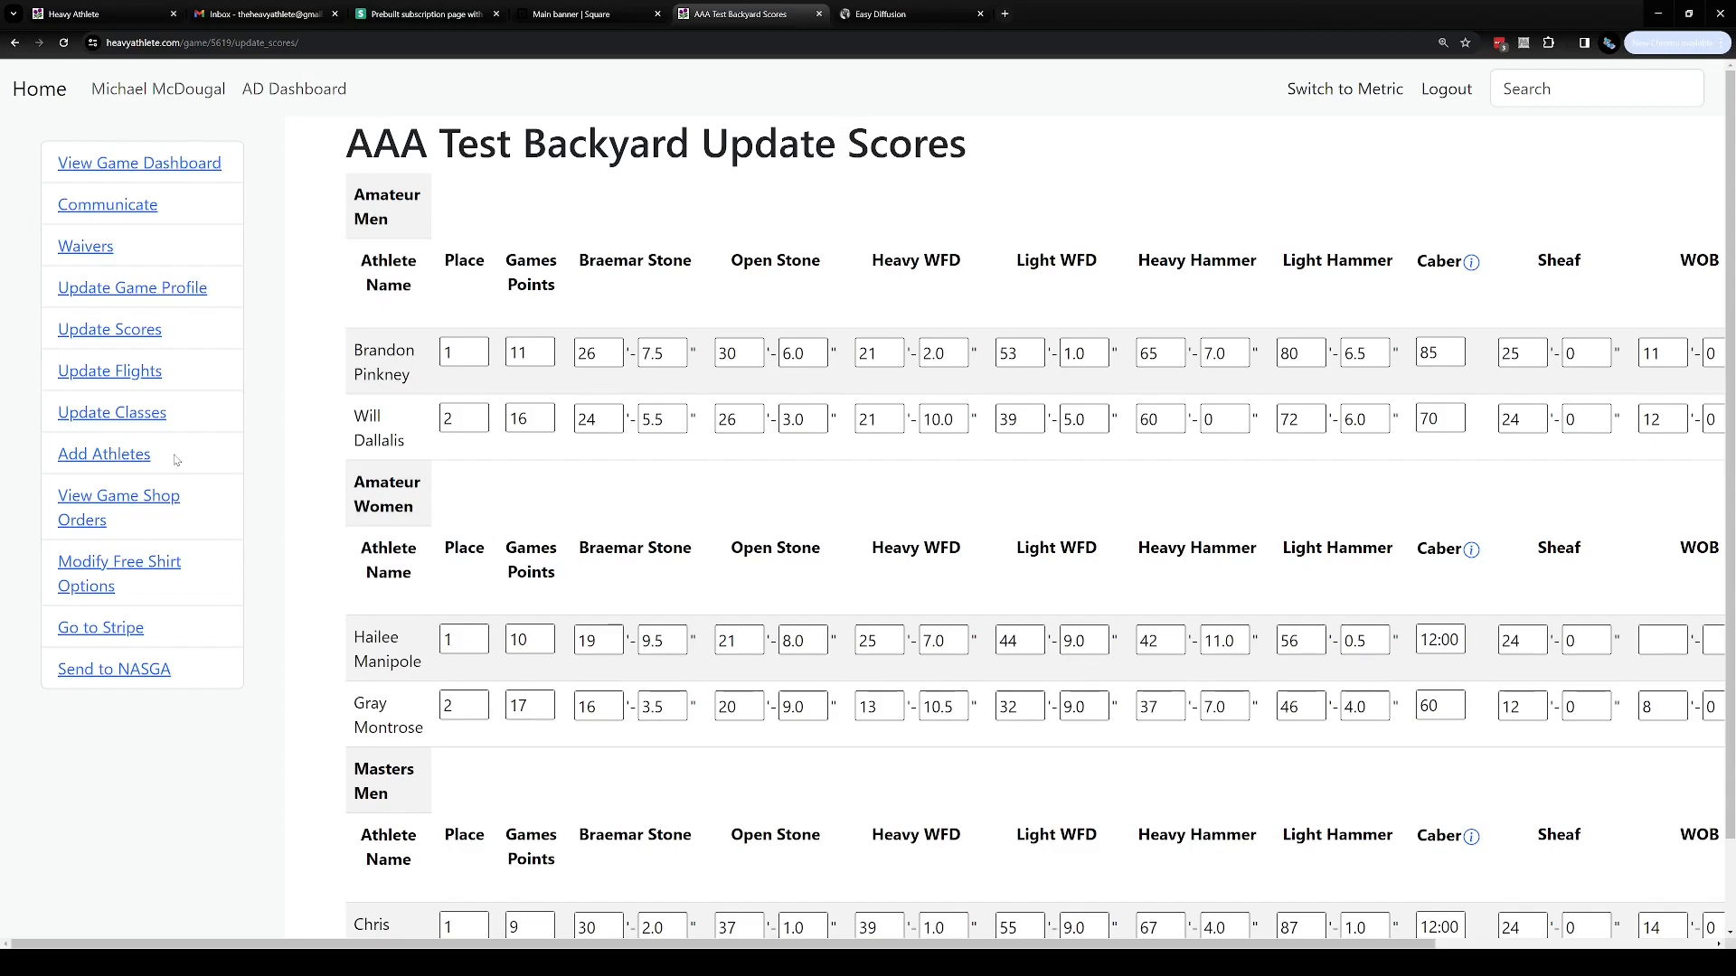
left_click(97, 456)
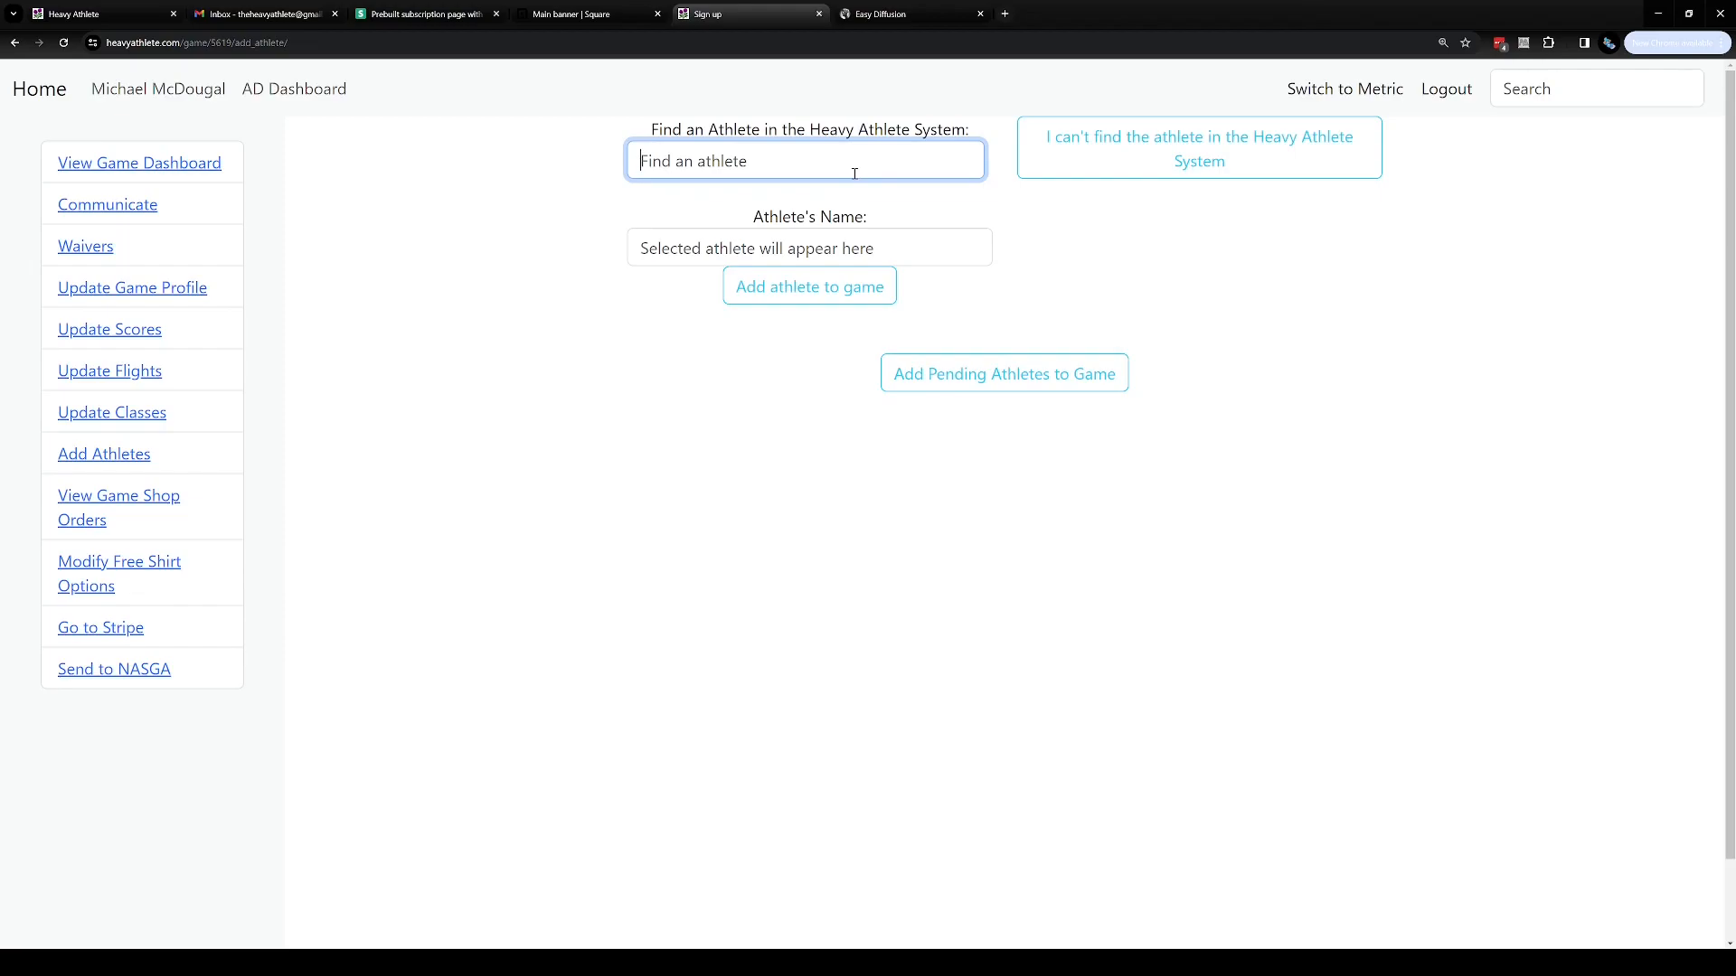
Search the Heavy Athlete system for Bob and for Bob Ross
left_click(799, 163)
type("B")
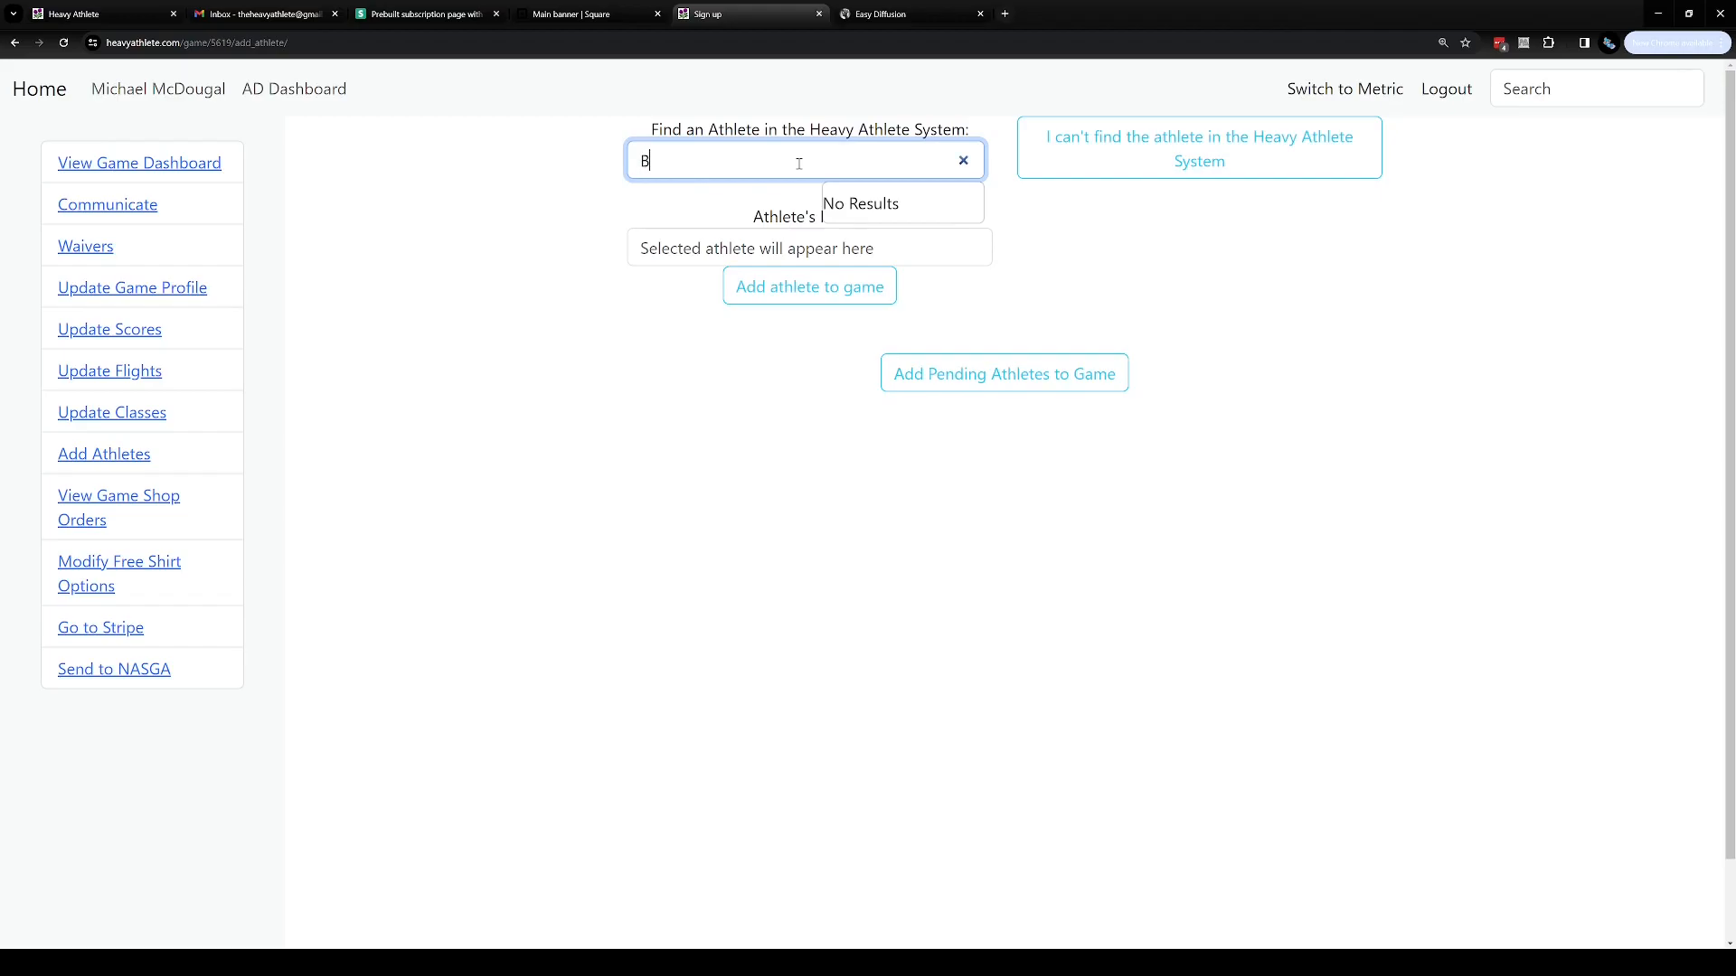
type("ob ross")
key("BackSpace")
key("BackSpace")
key("BackSpace")
key("BackSpace")
key("BackSpace")
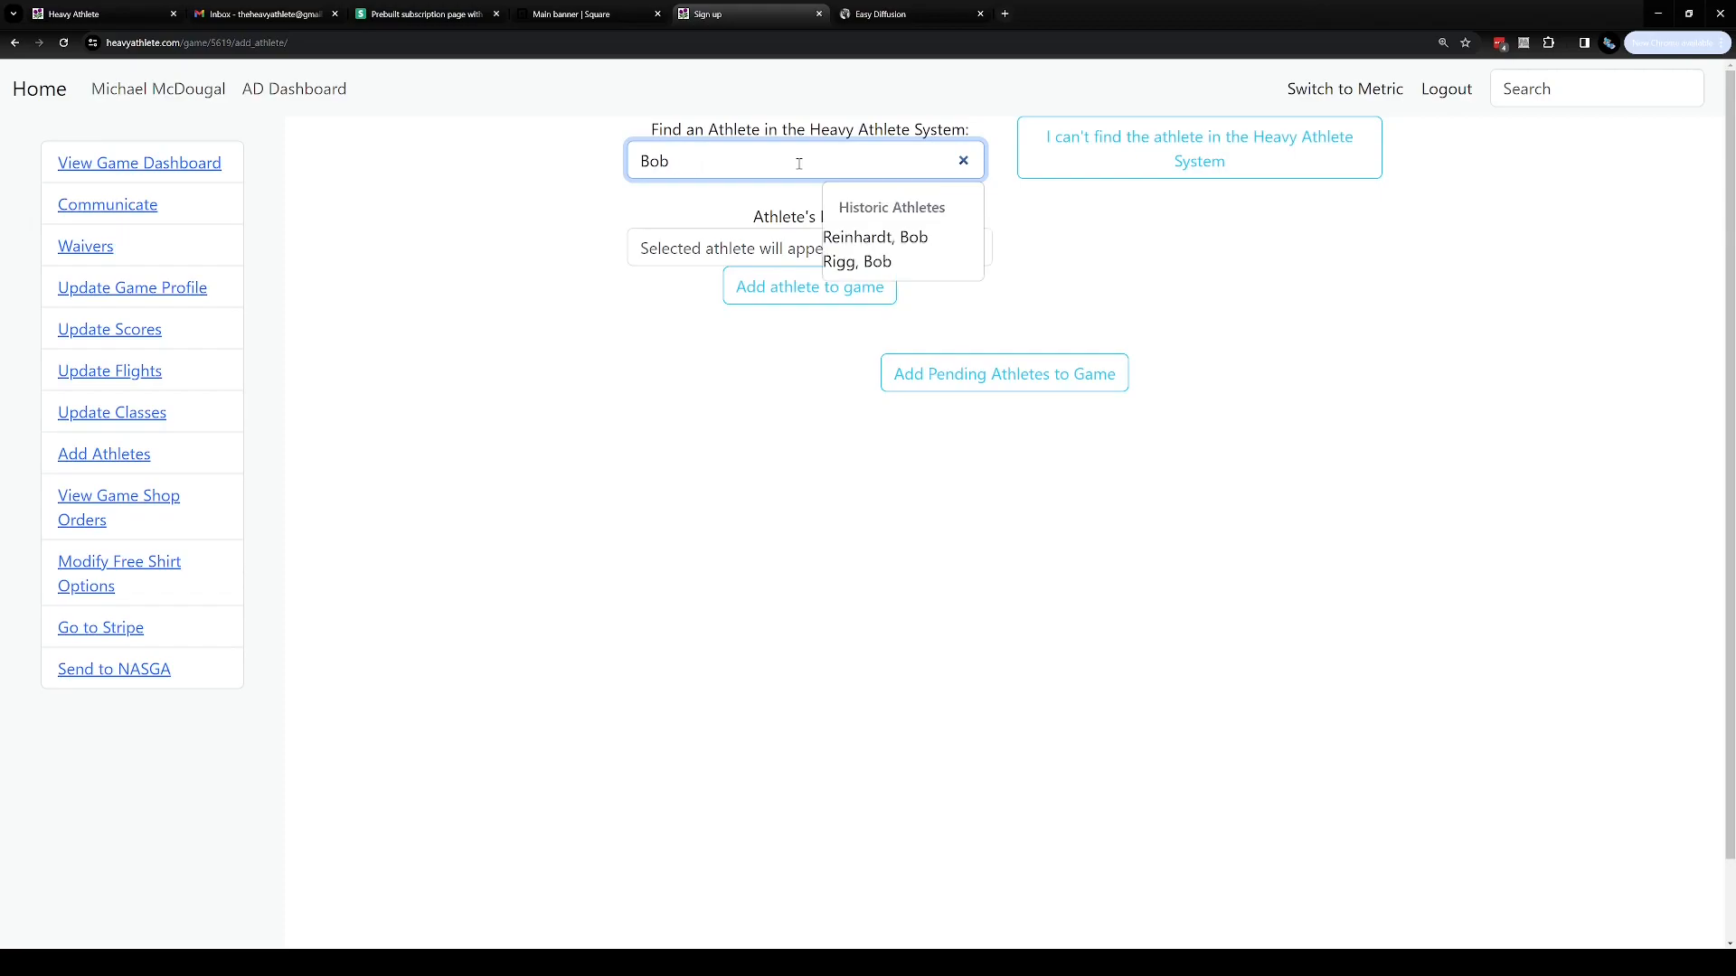
type("Ross")
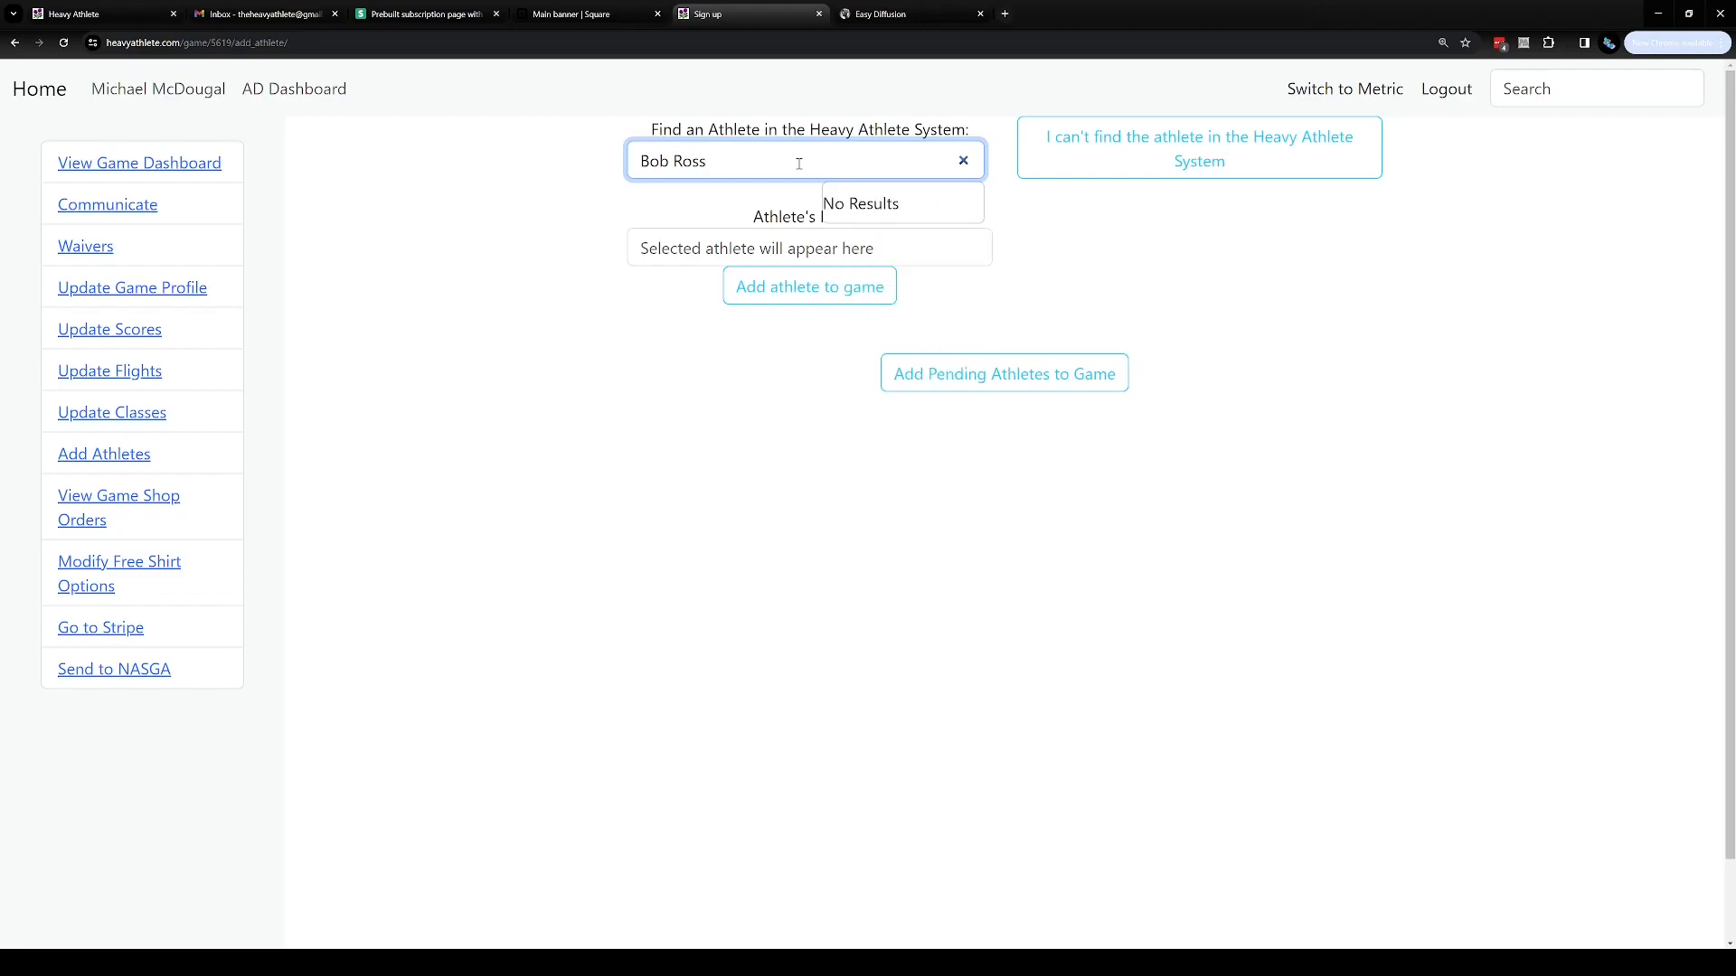
Search for another existing athlete by name, select them, and clear the search field
key("BackSpace")
key("BackSpace")
key("BackSpace")
key("BackSpace")
key("BackSpace")
key("BackSpace")
type("Wes Ki")
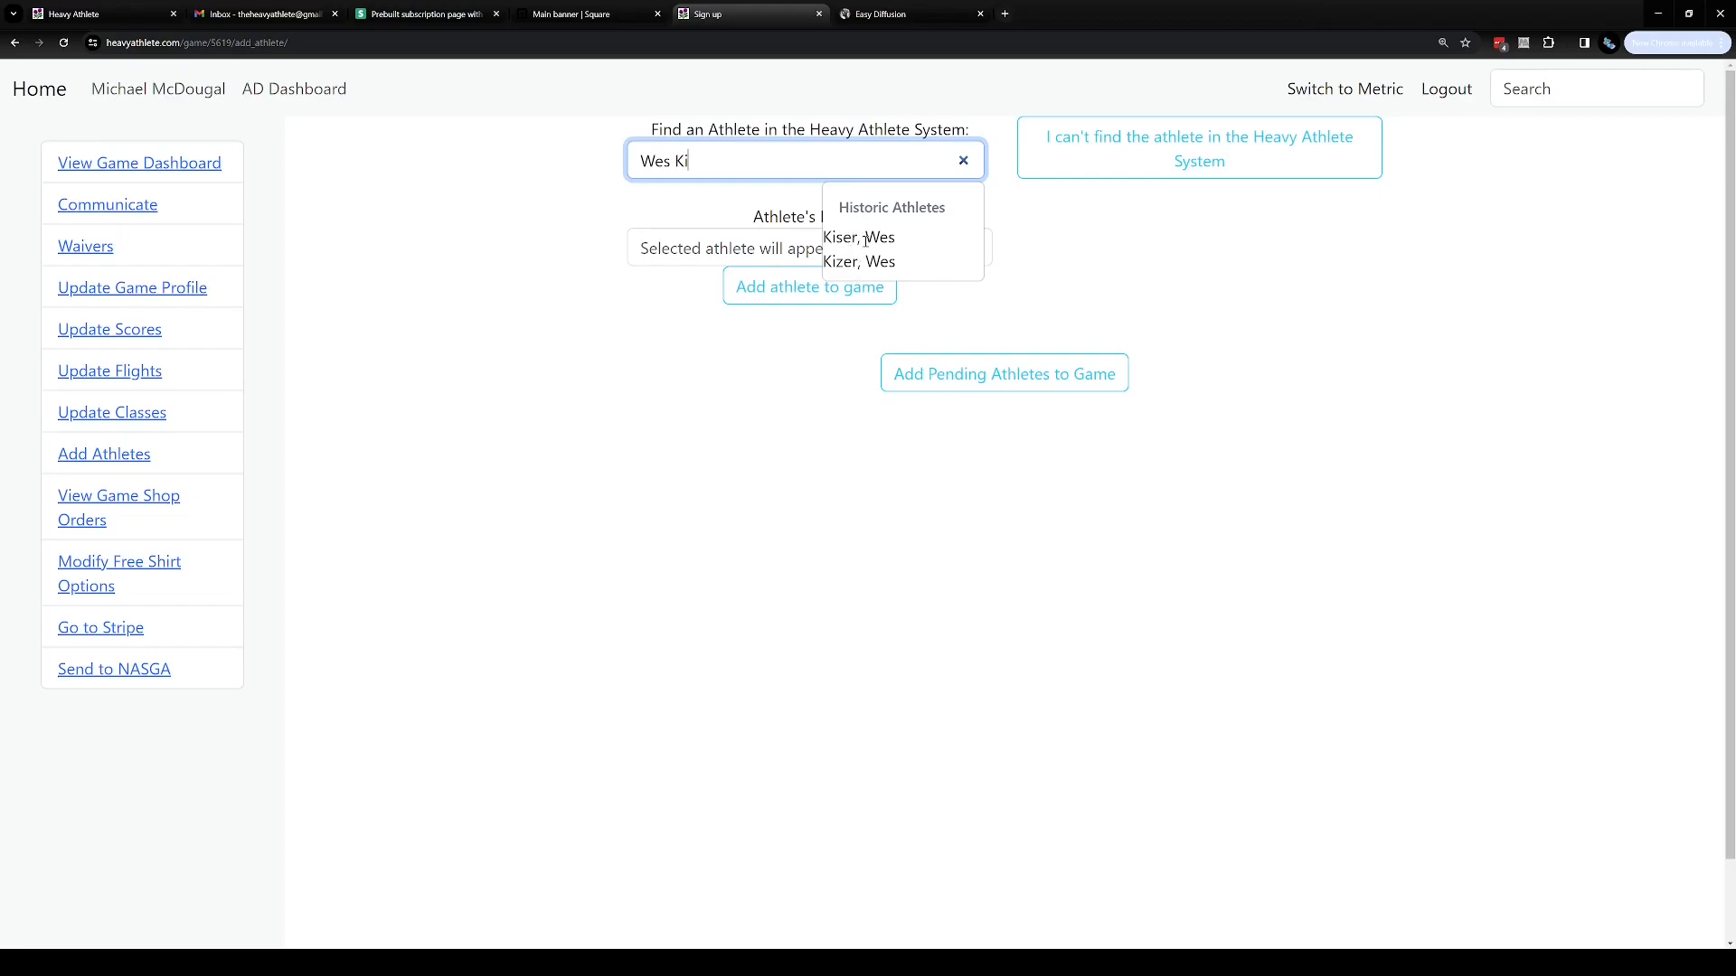
left_click(865, 236)
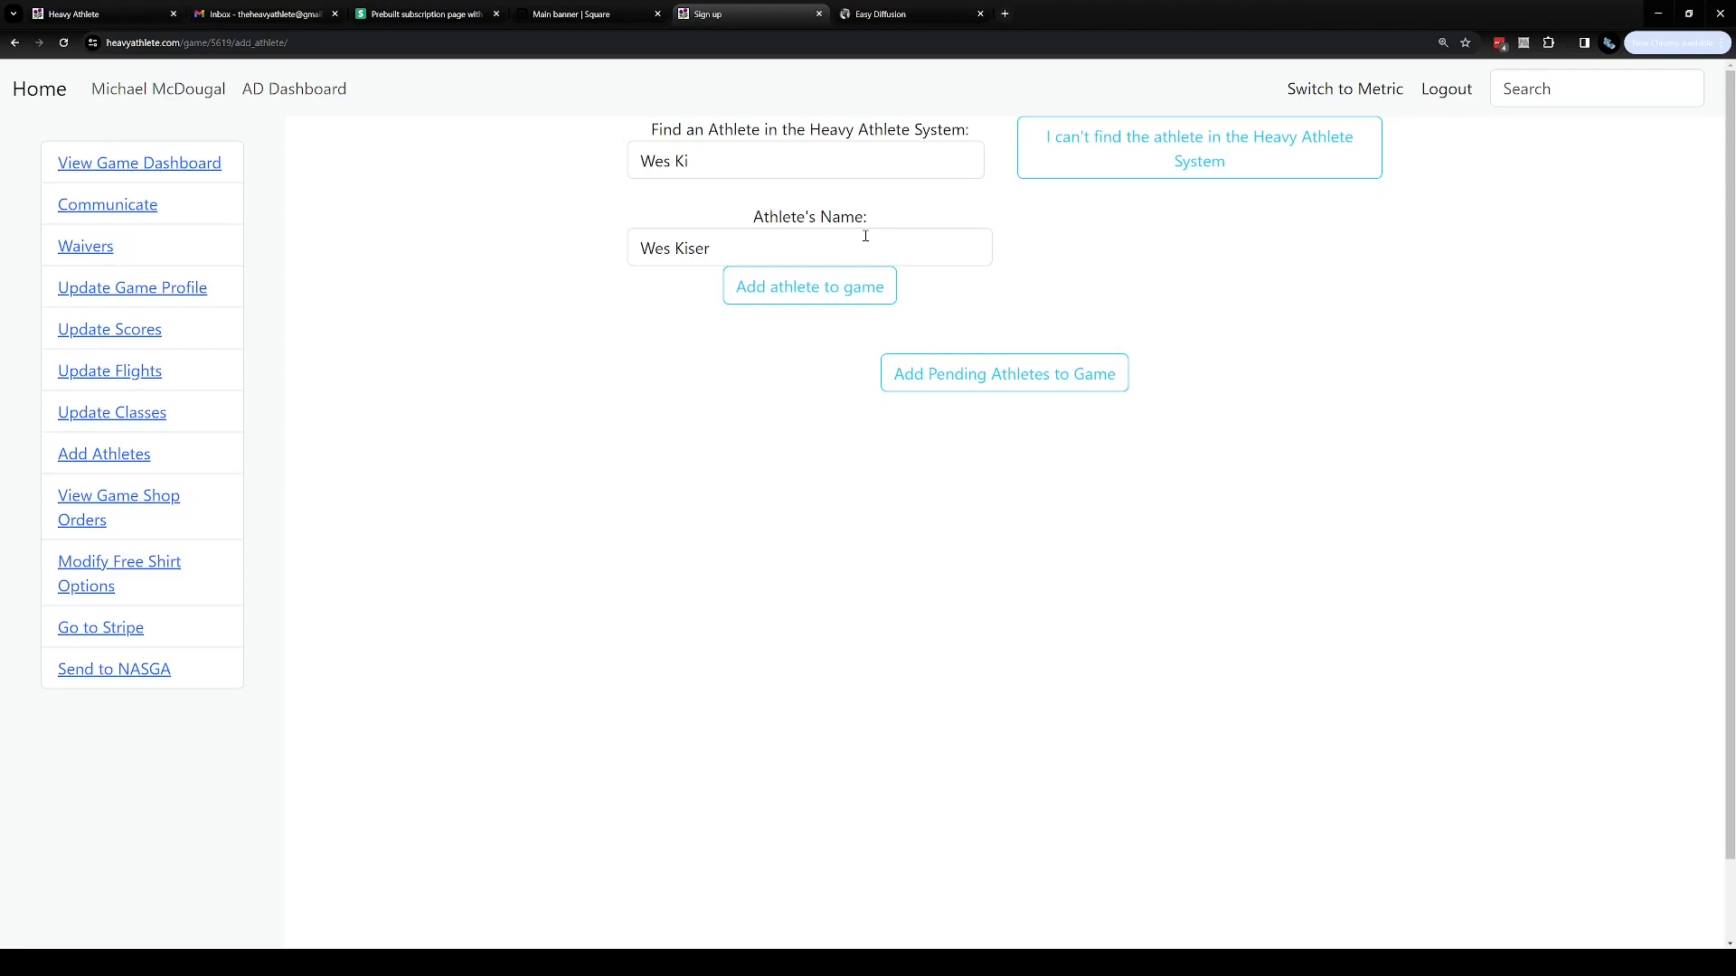
left_click_drag(701, 156, 590, 161)
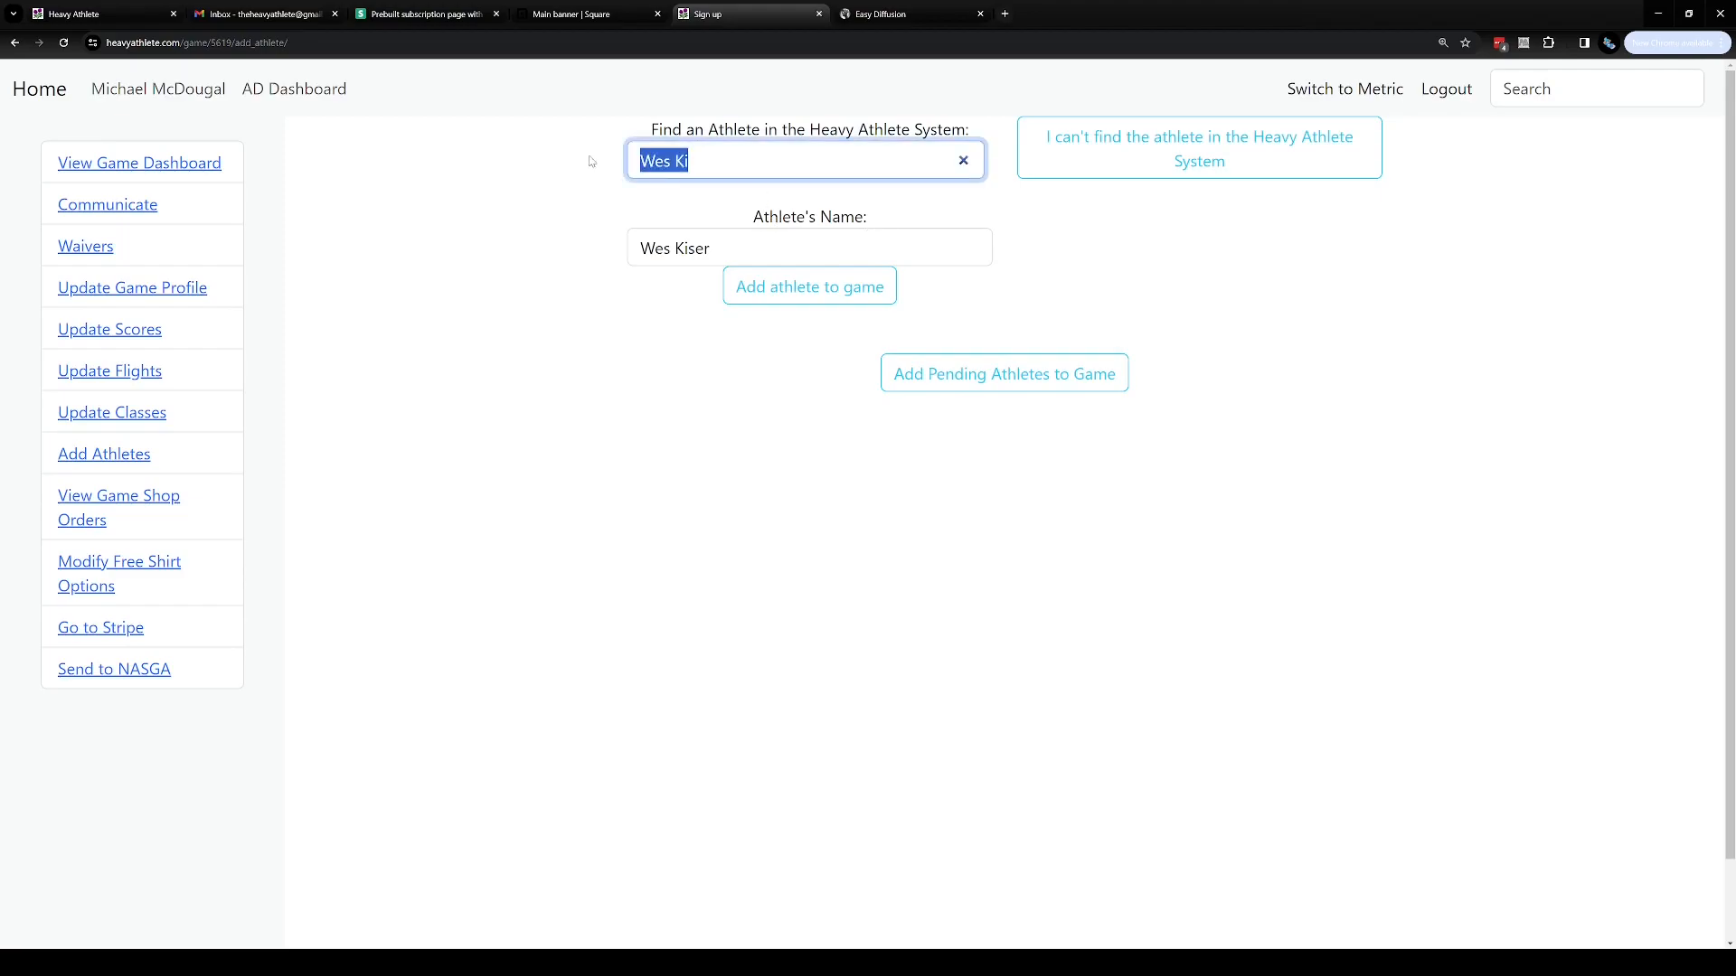
key("BackSpace")
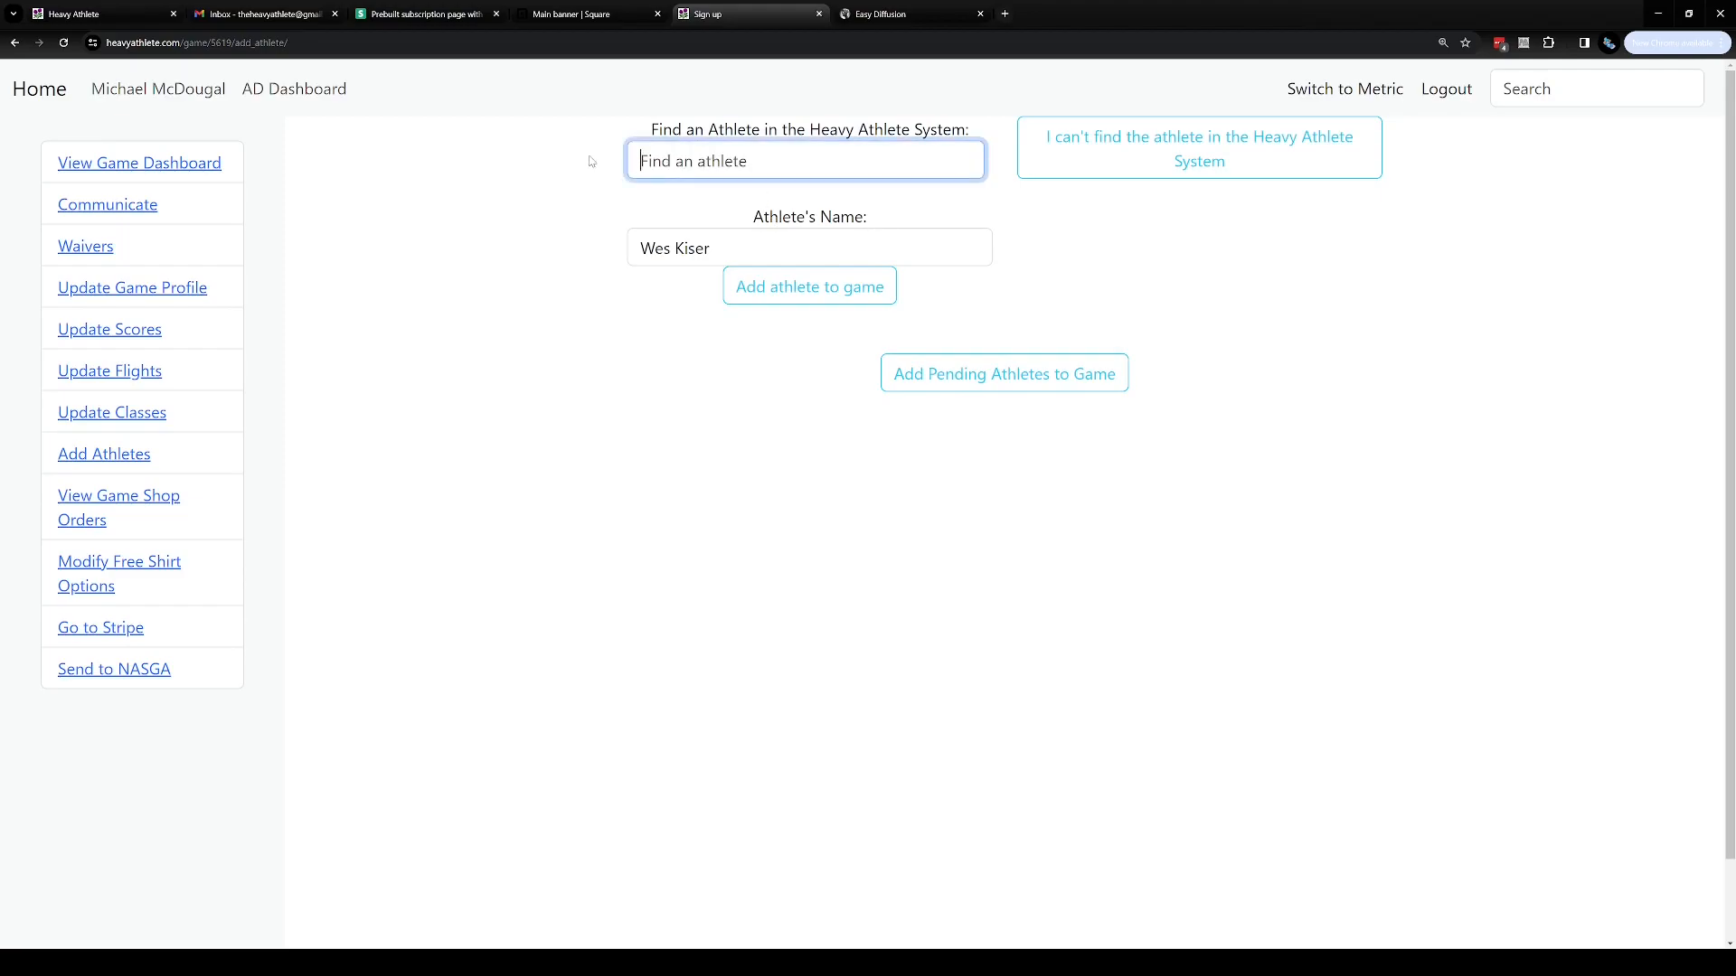
Search for an existing athlete by first name, select the matching athlete and add them to the pending athletes
type("Matthew")
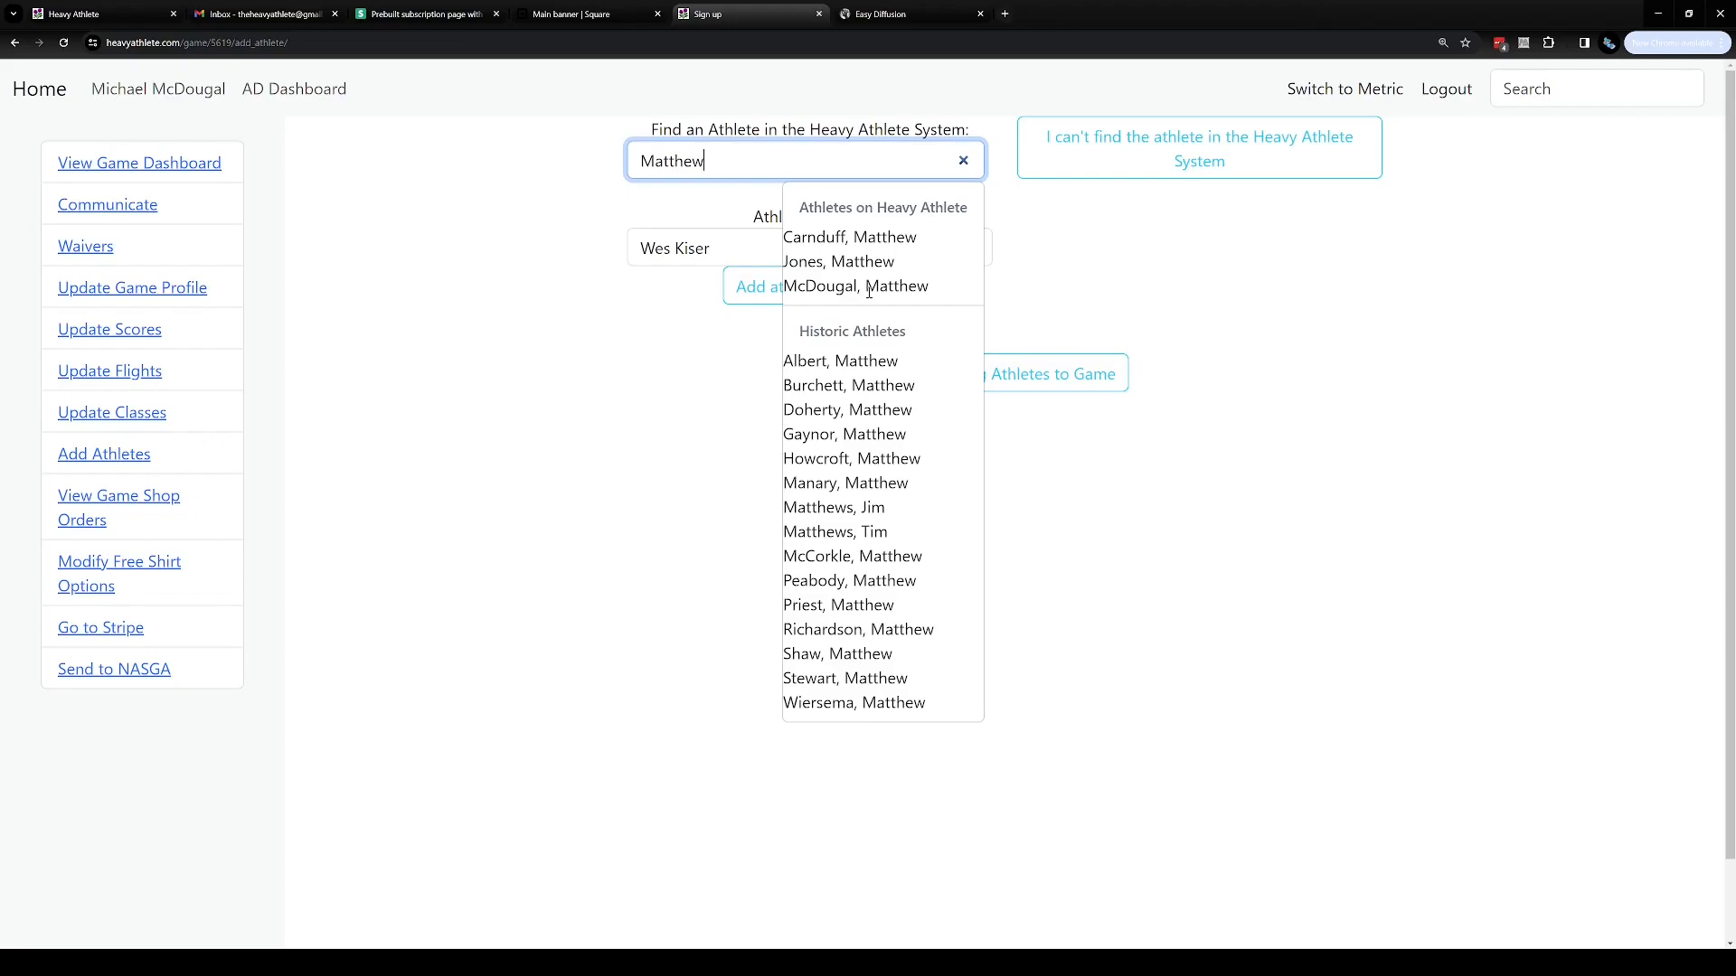
left_click(871, 288)
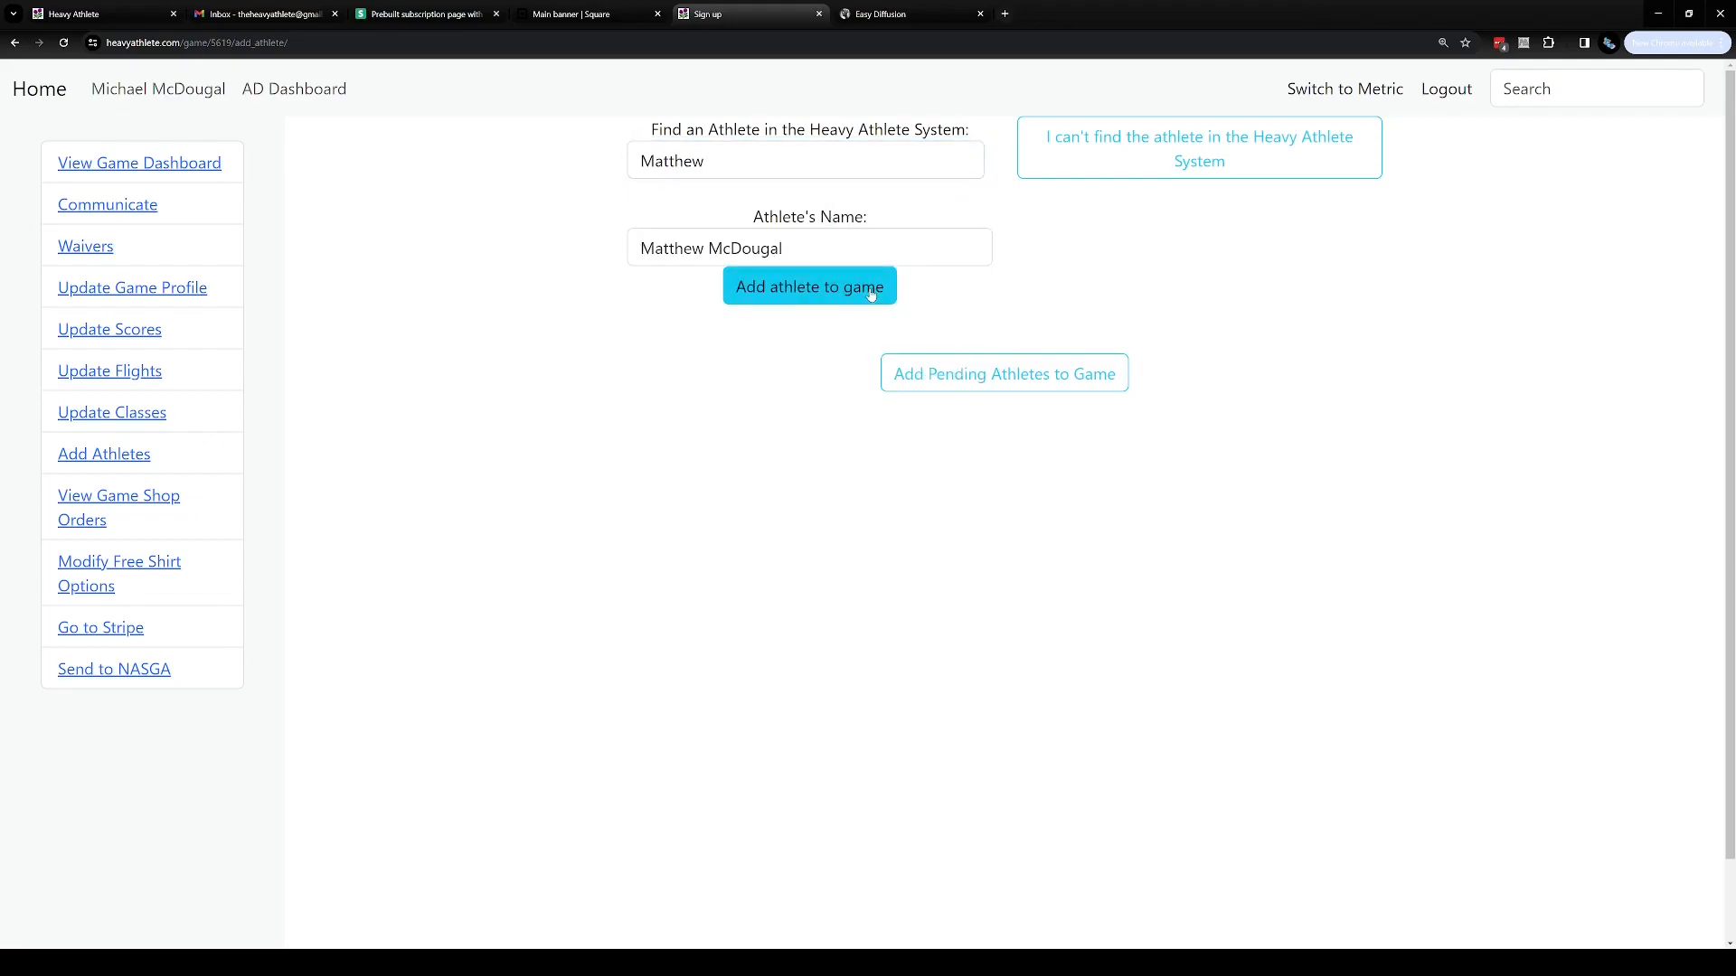
triple_click(827, 246)
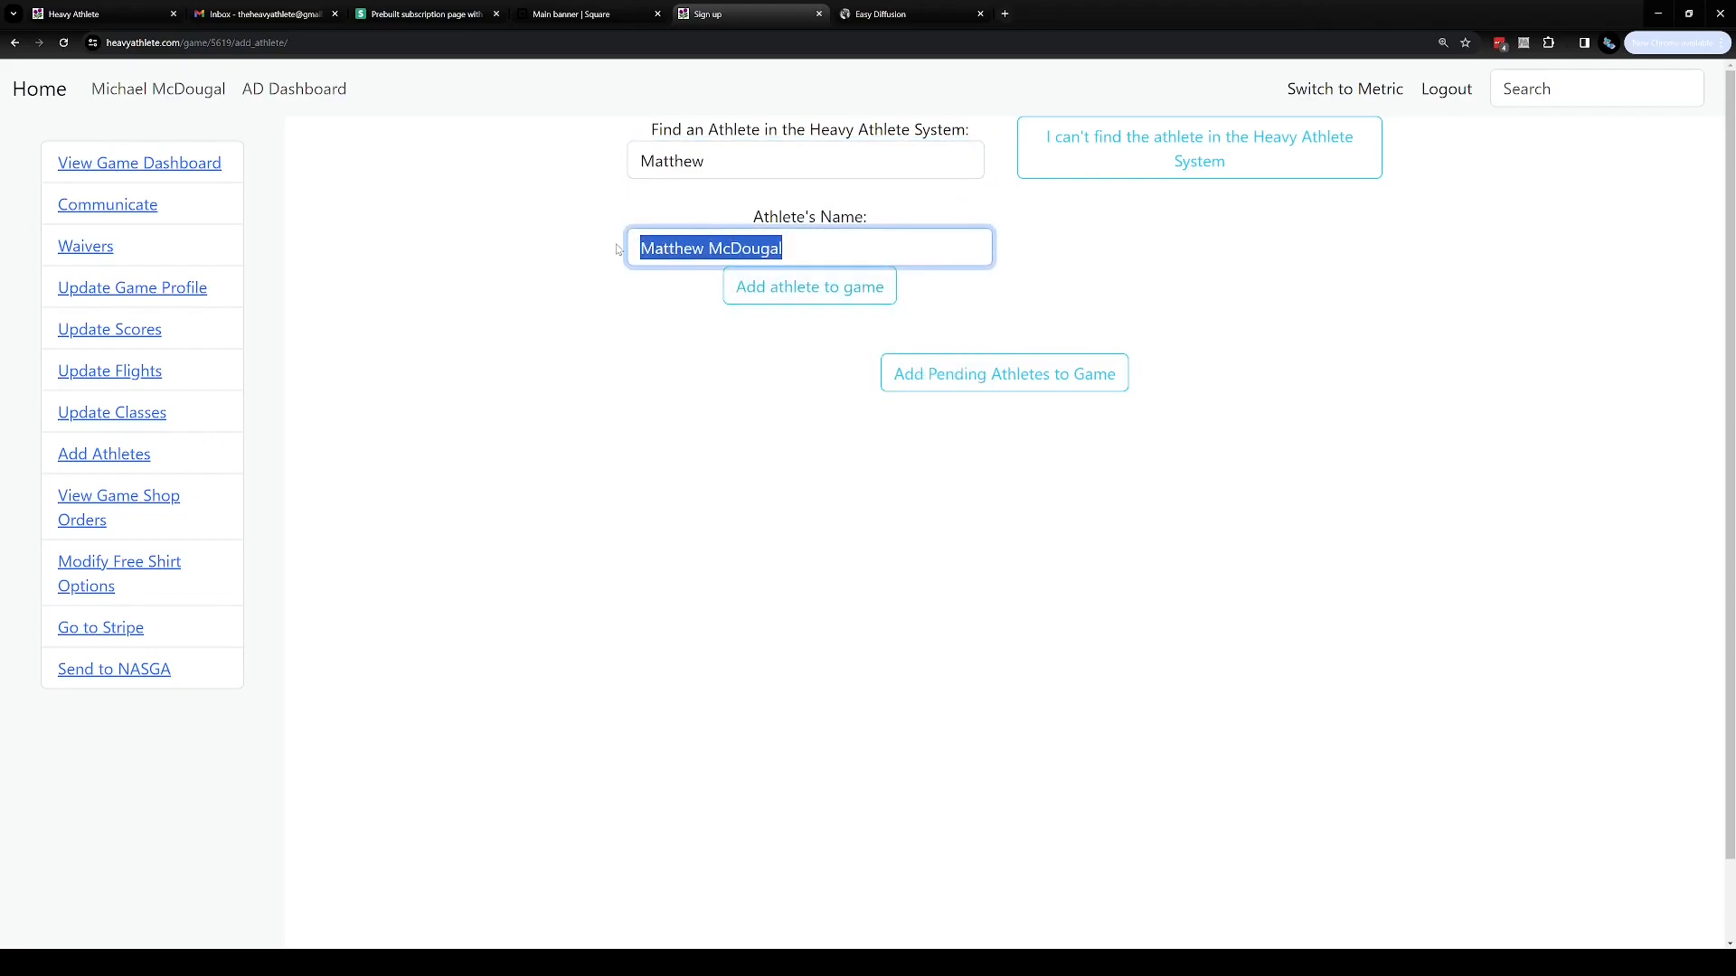
left_click(810, 296)
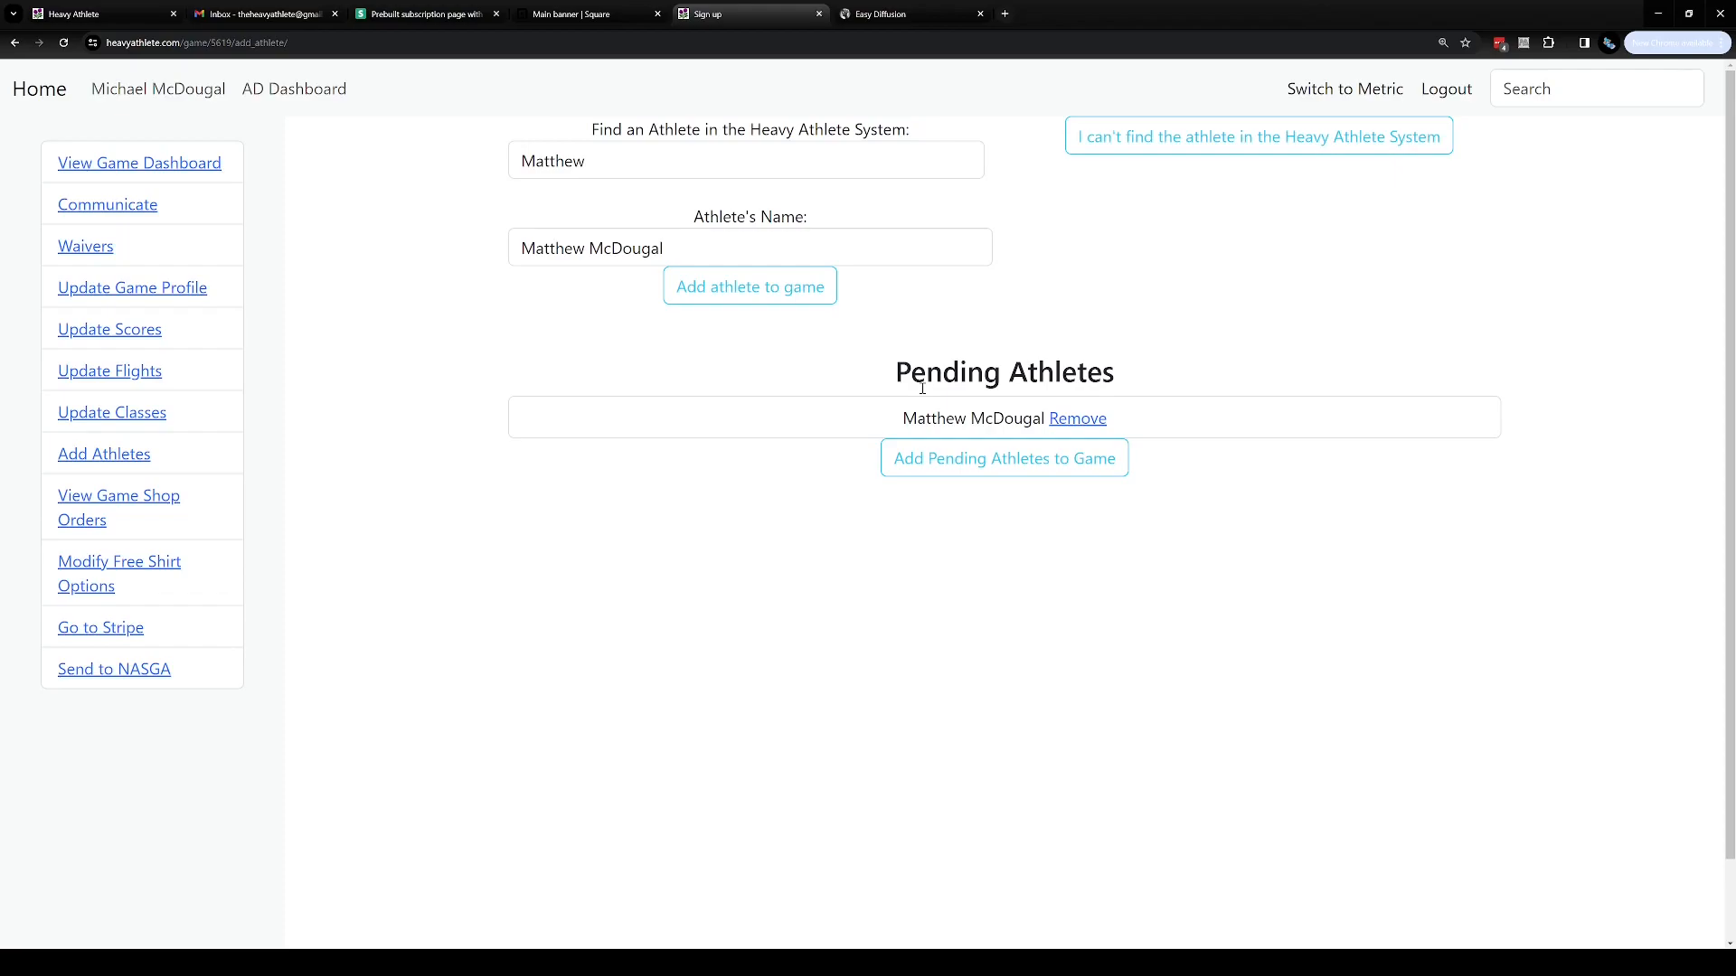
Add Bob Ross as a new athlete to Heavy Athlete and the game after searching for him
left_click_drag(622, 163, 494, 170)
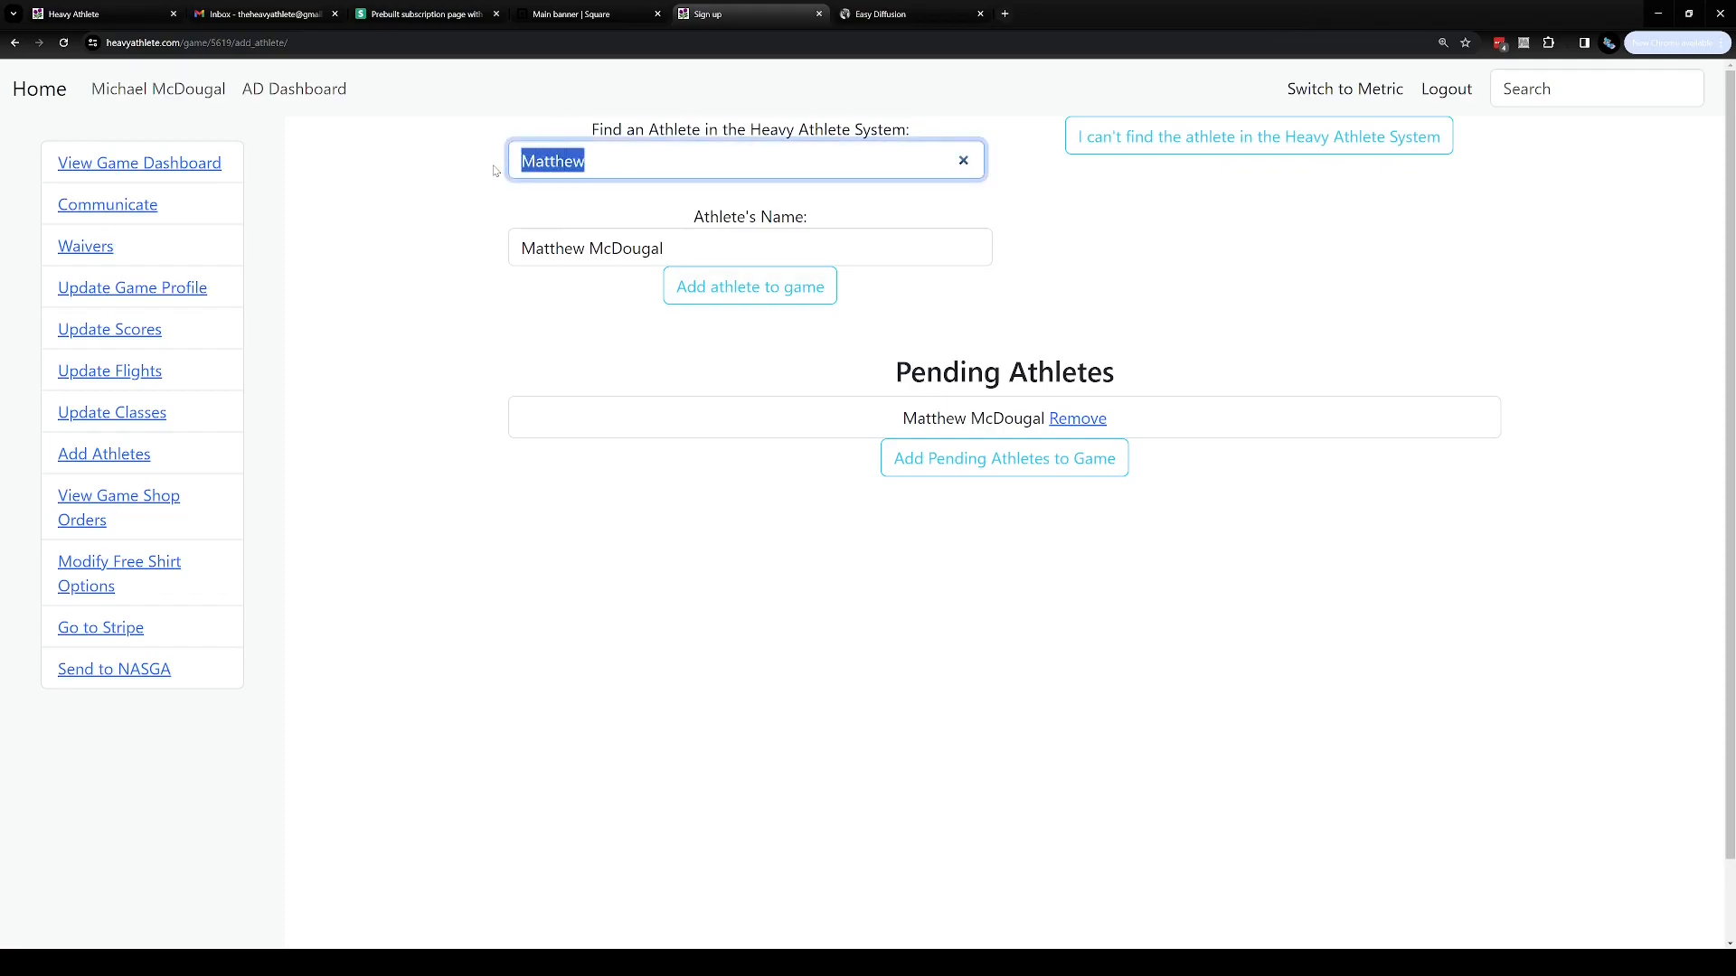
type("Bob Ross")
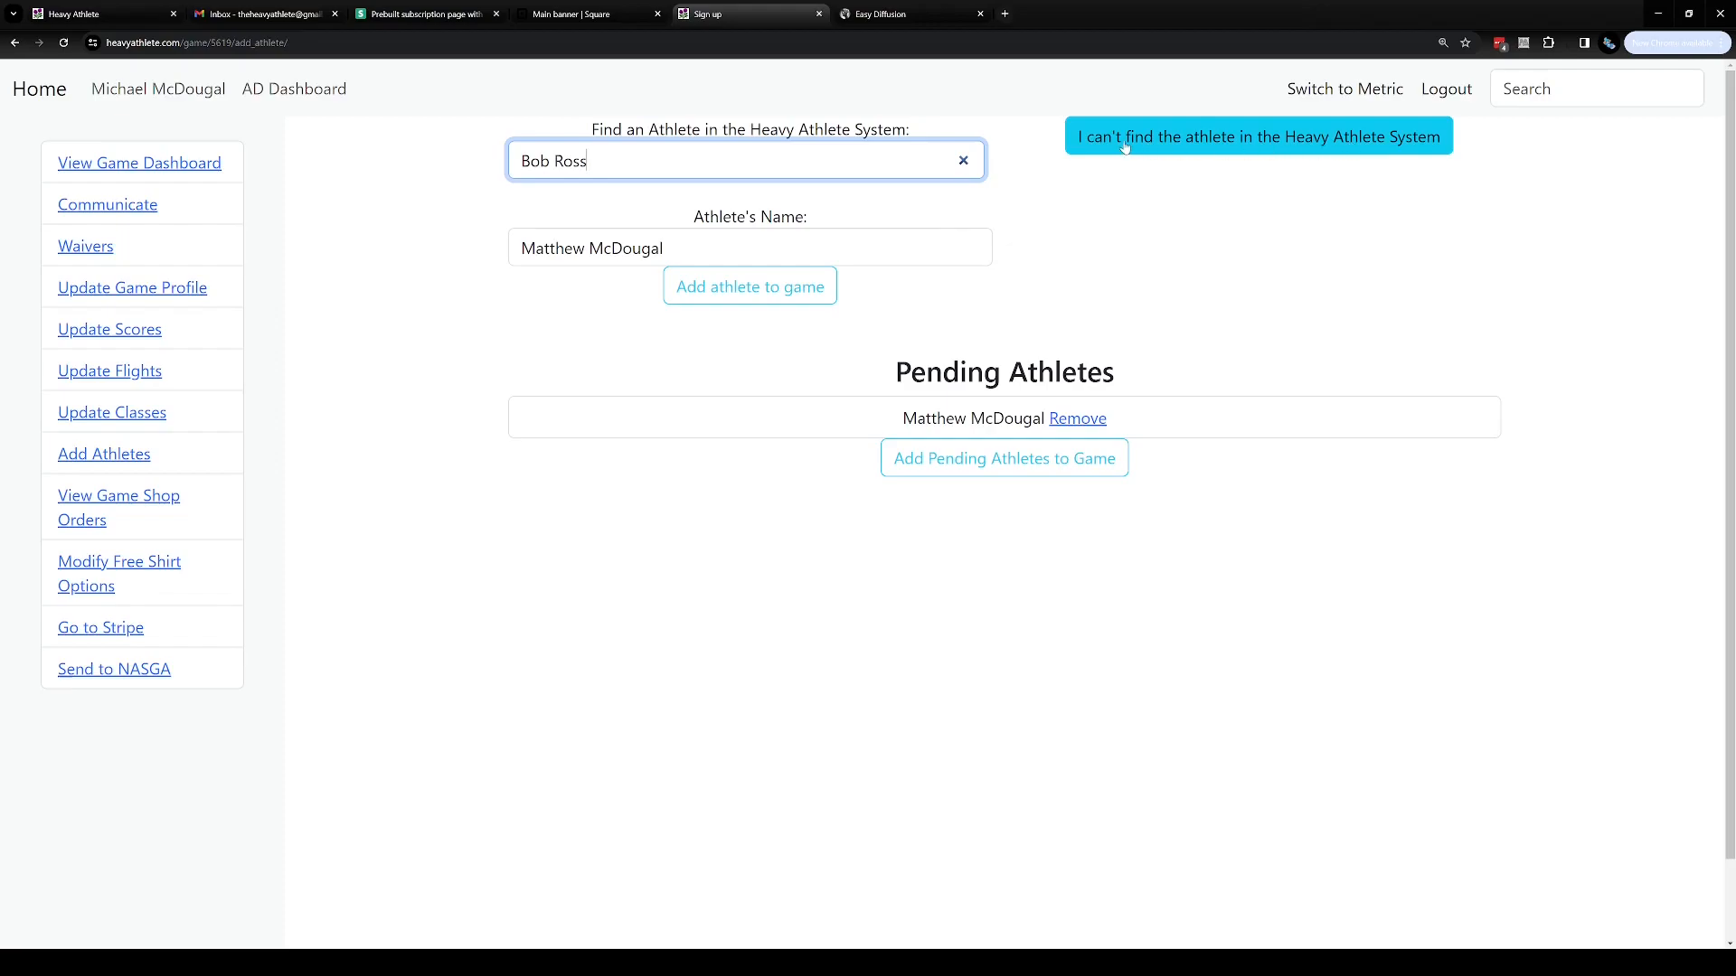
left_click(1353, 148)
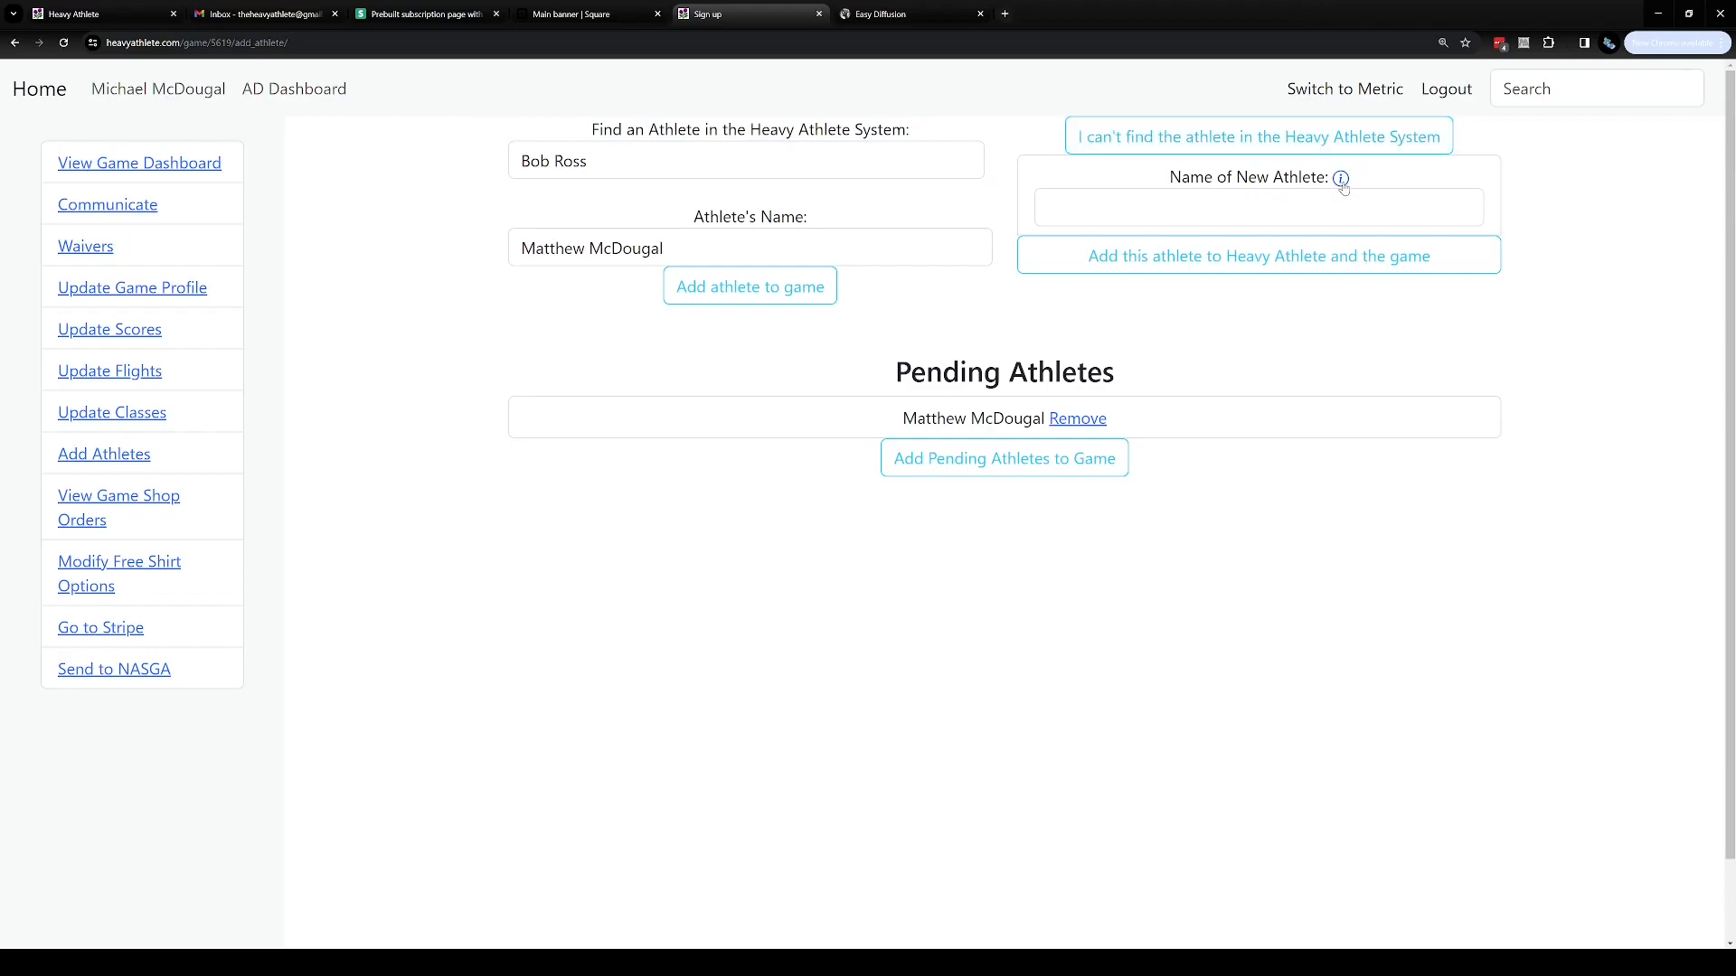
left_click(1319, 196)
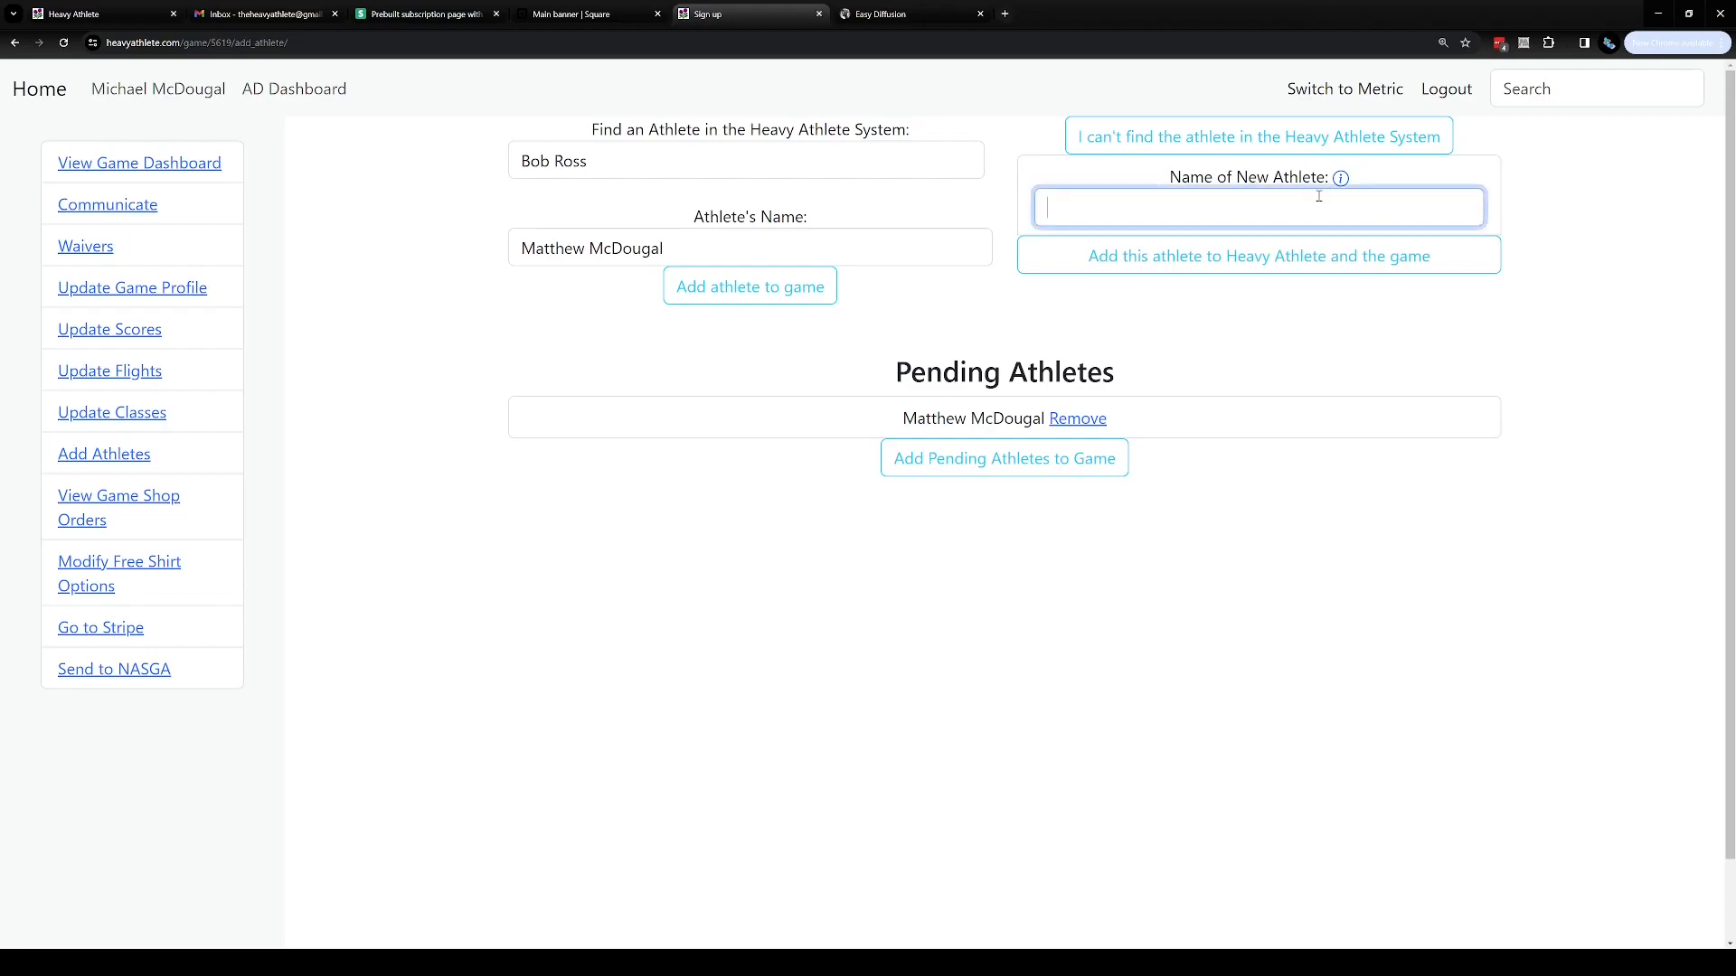
type("Bob Ross")
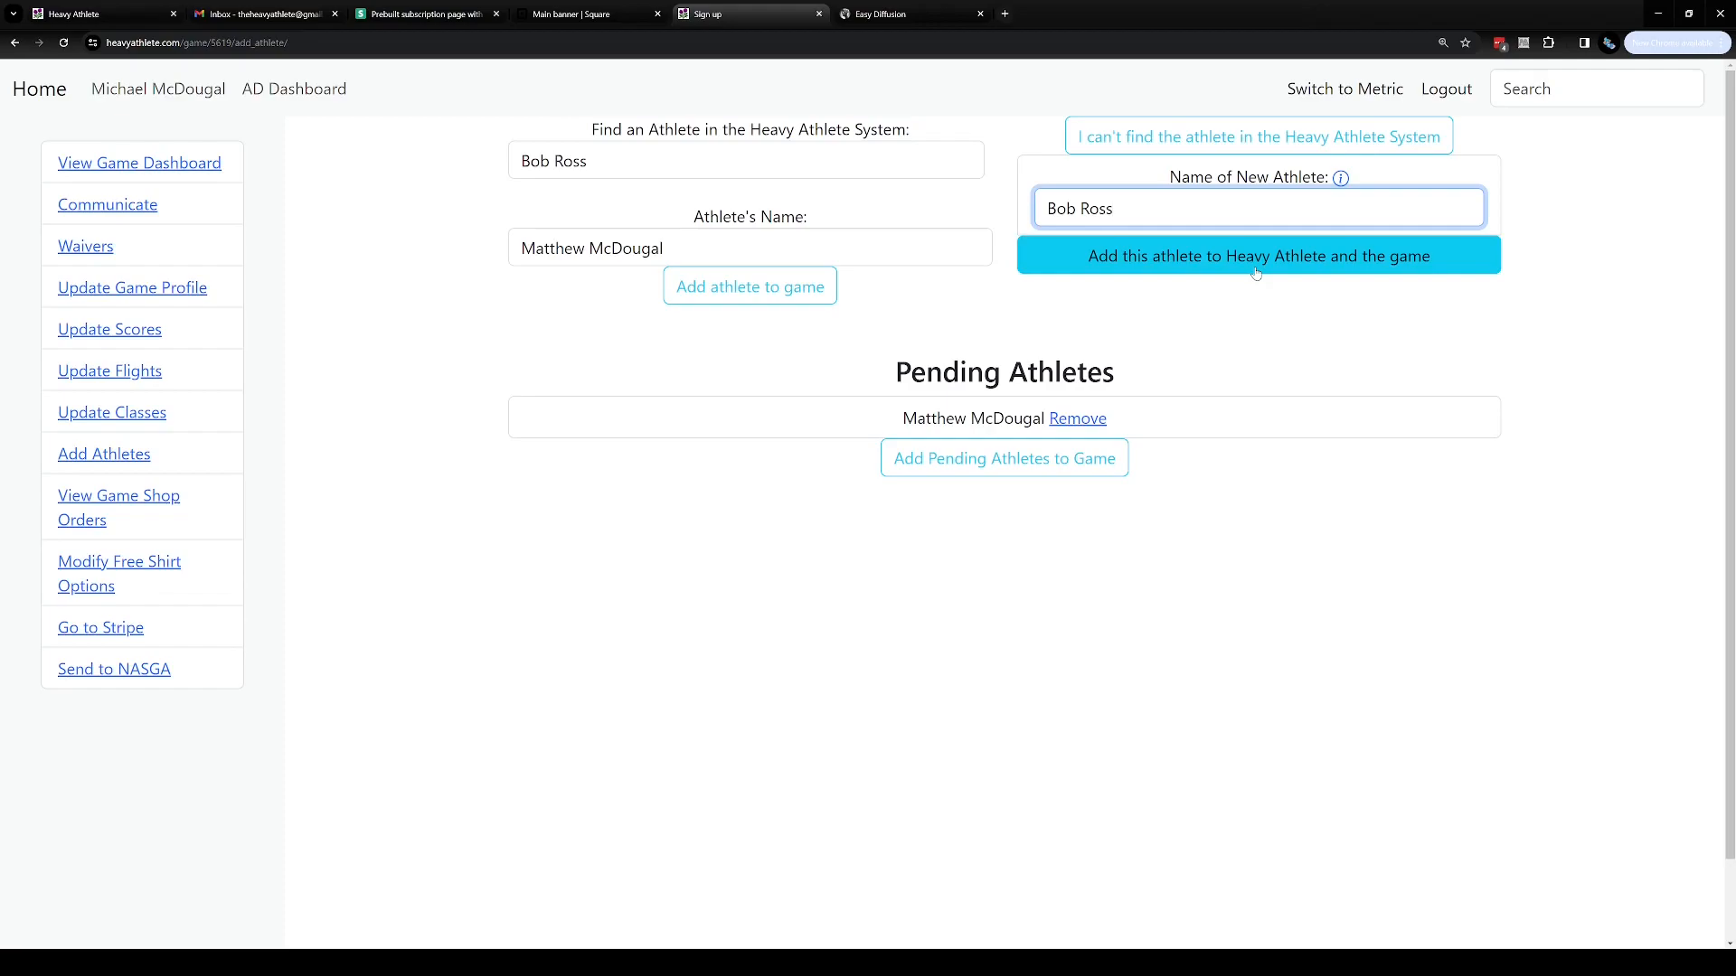
left_click(1494, 264)
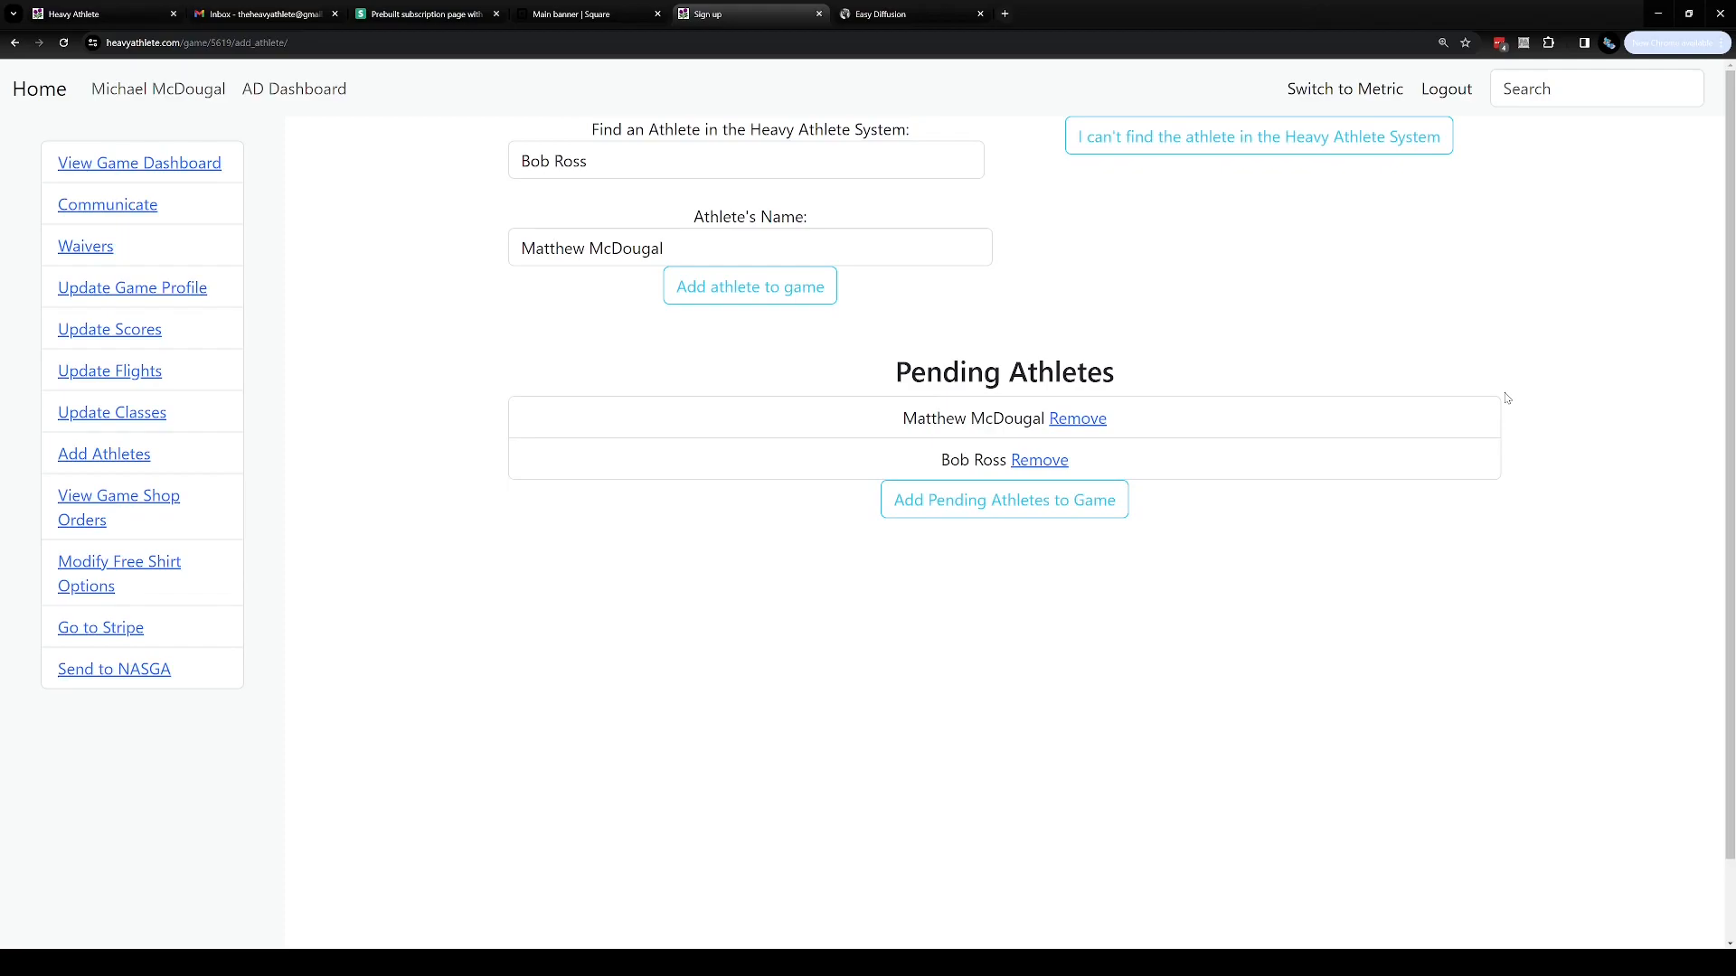
left_click(598, 160)
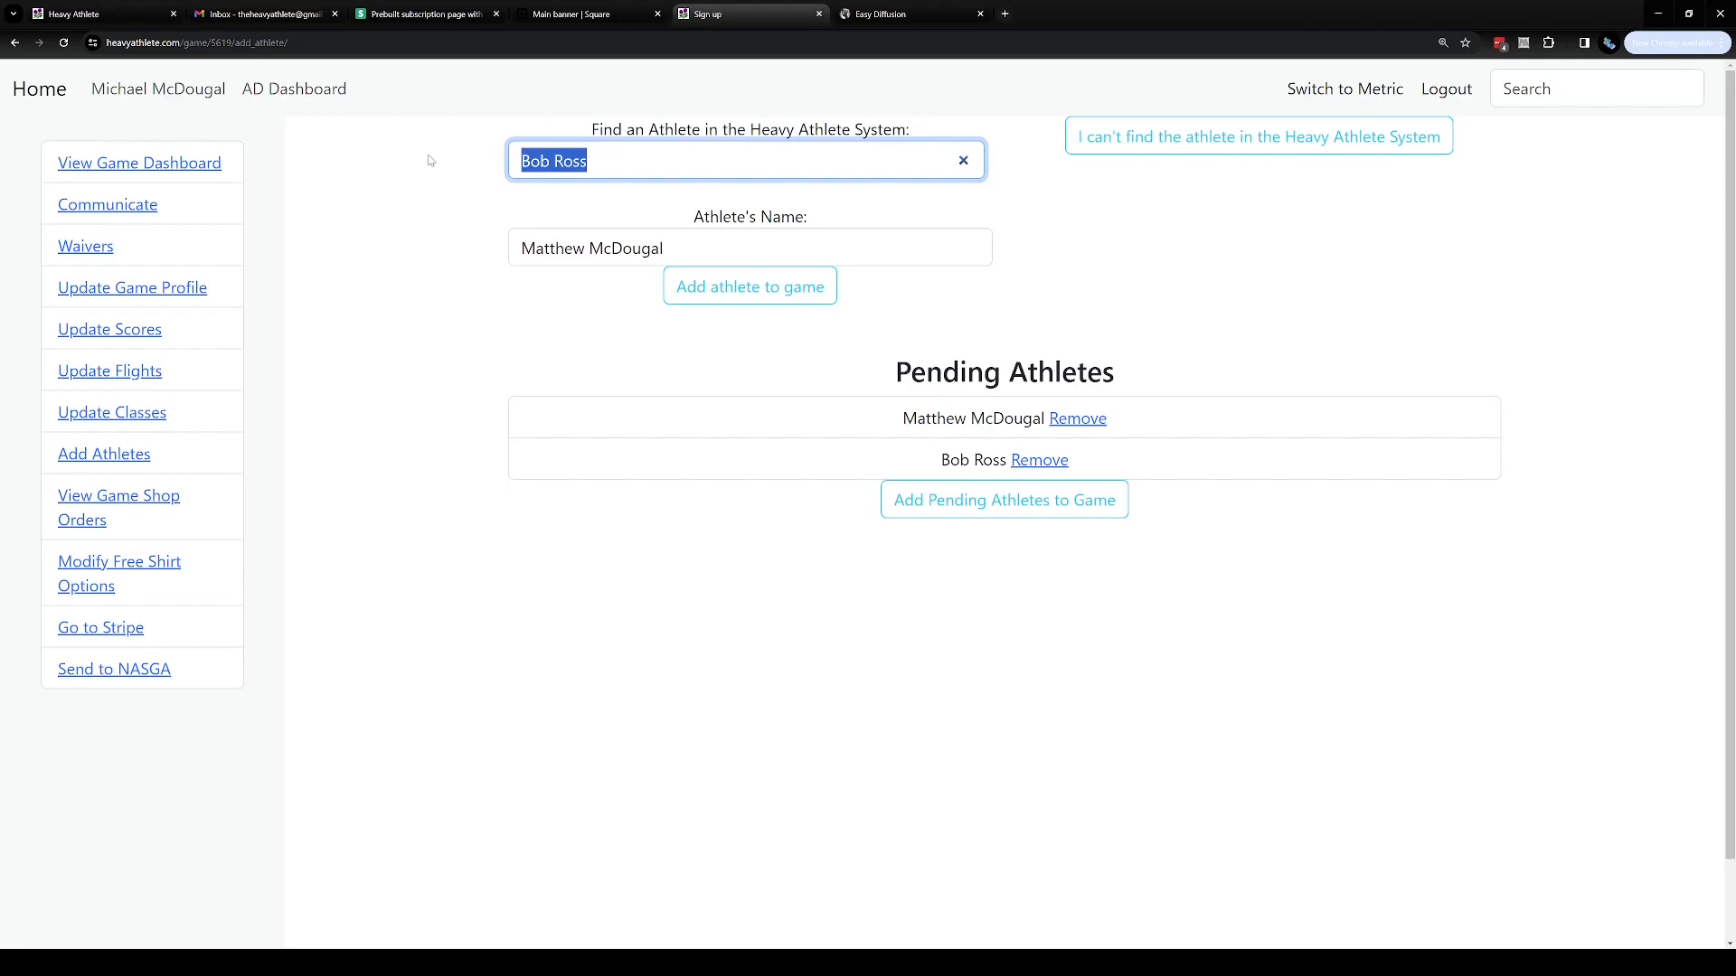
Clear the athlete search field and add the pending athletes to the game
key("BackSpace")
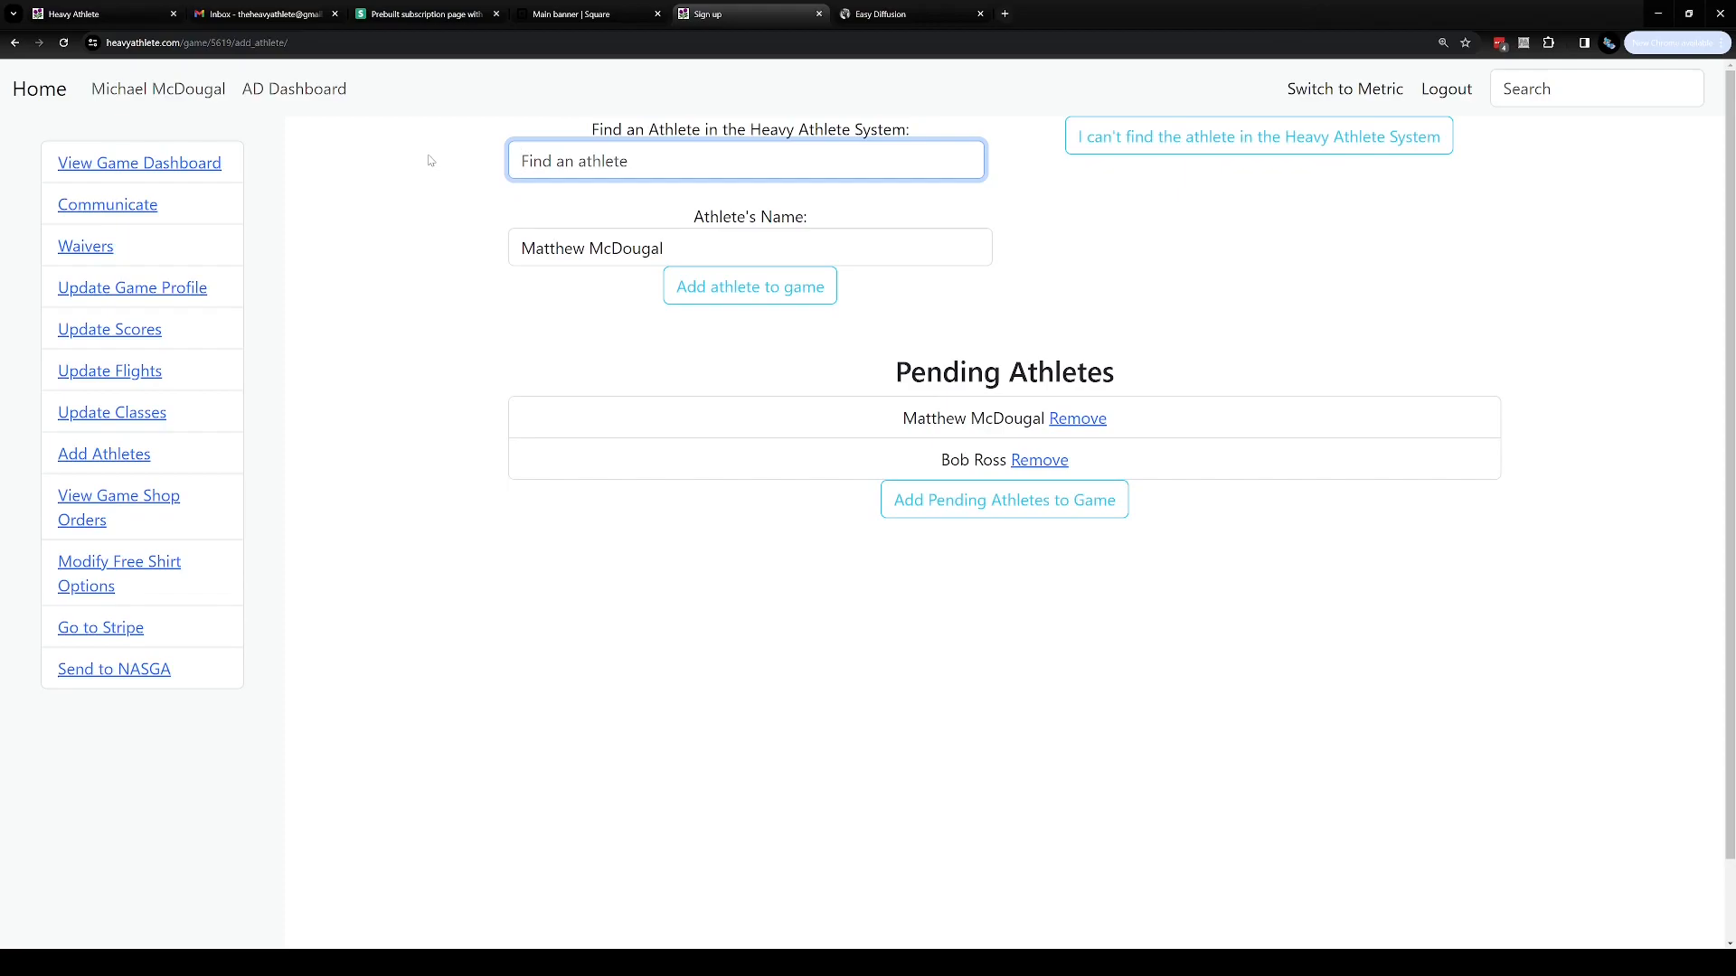
left_click(675, 156)
left_click(1094, 149)
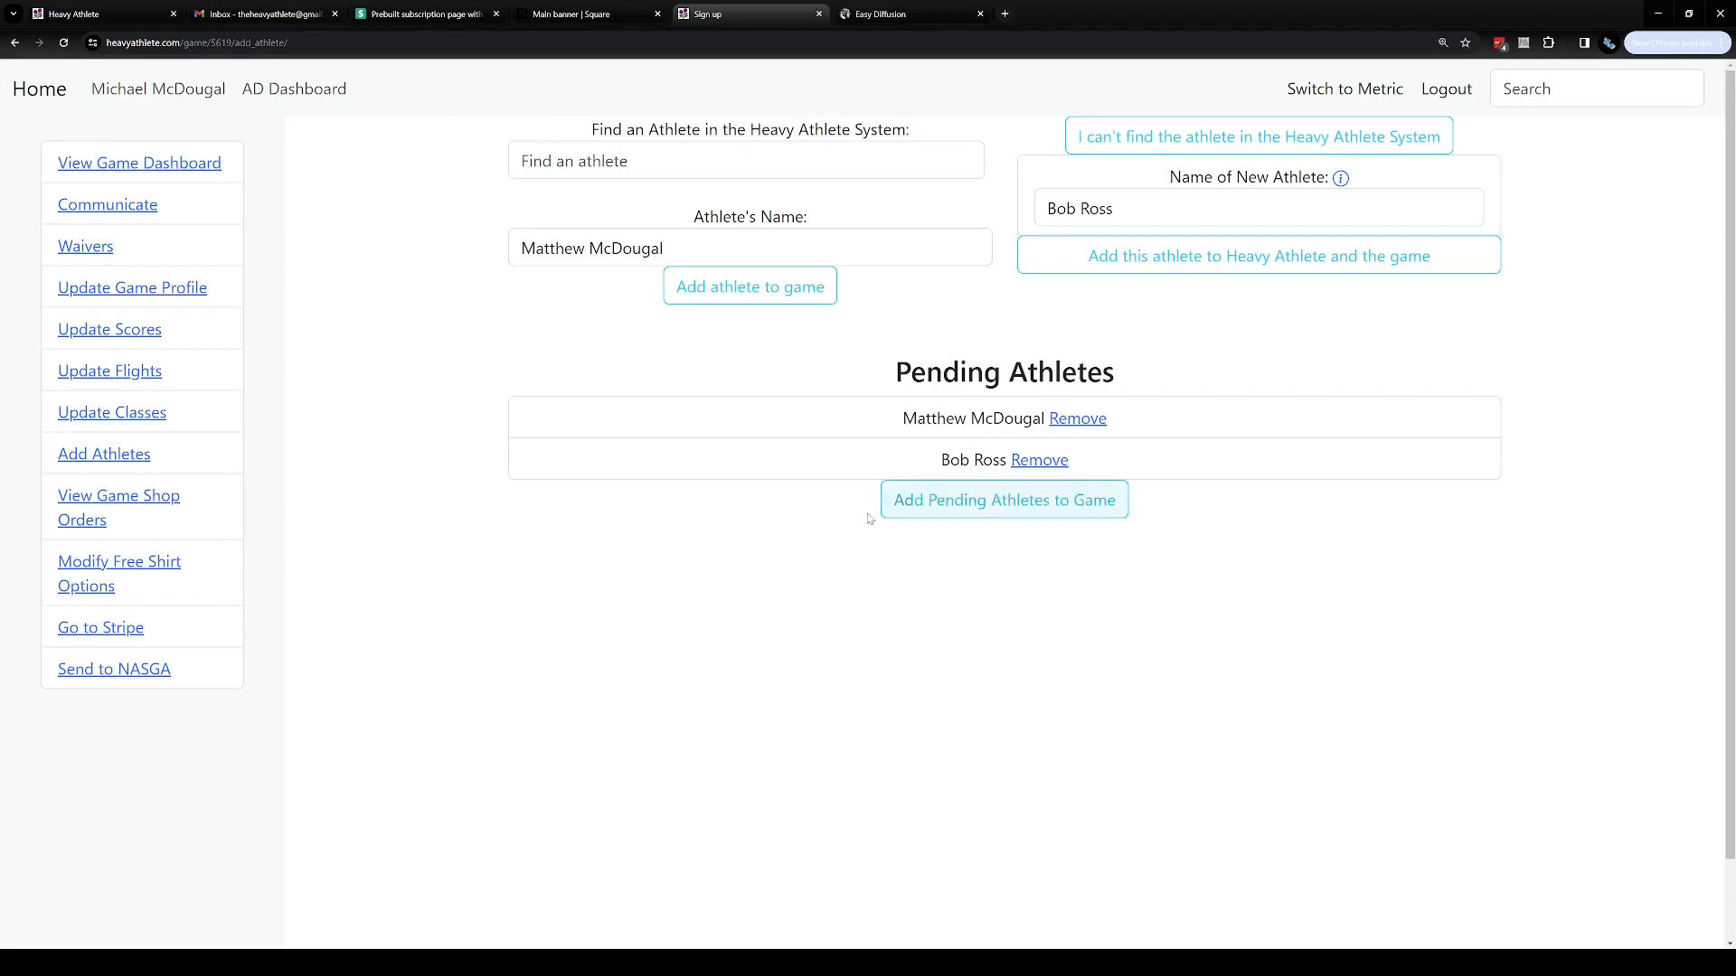
left_click(1046, 516)
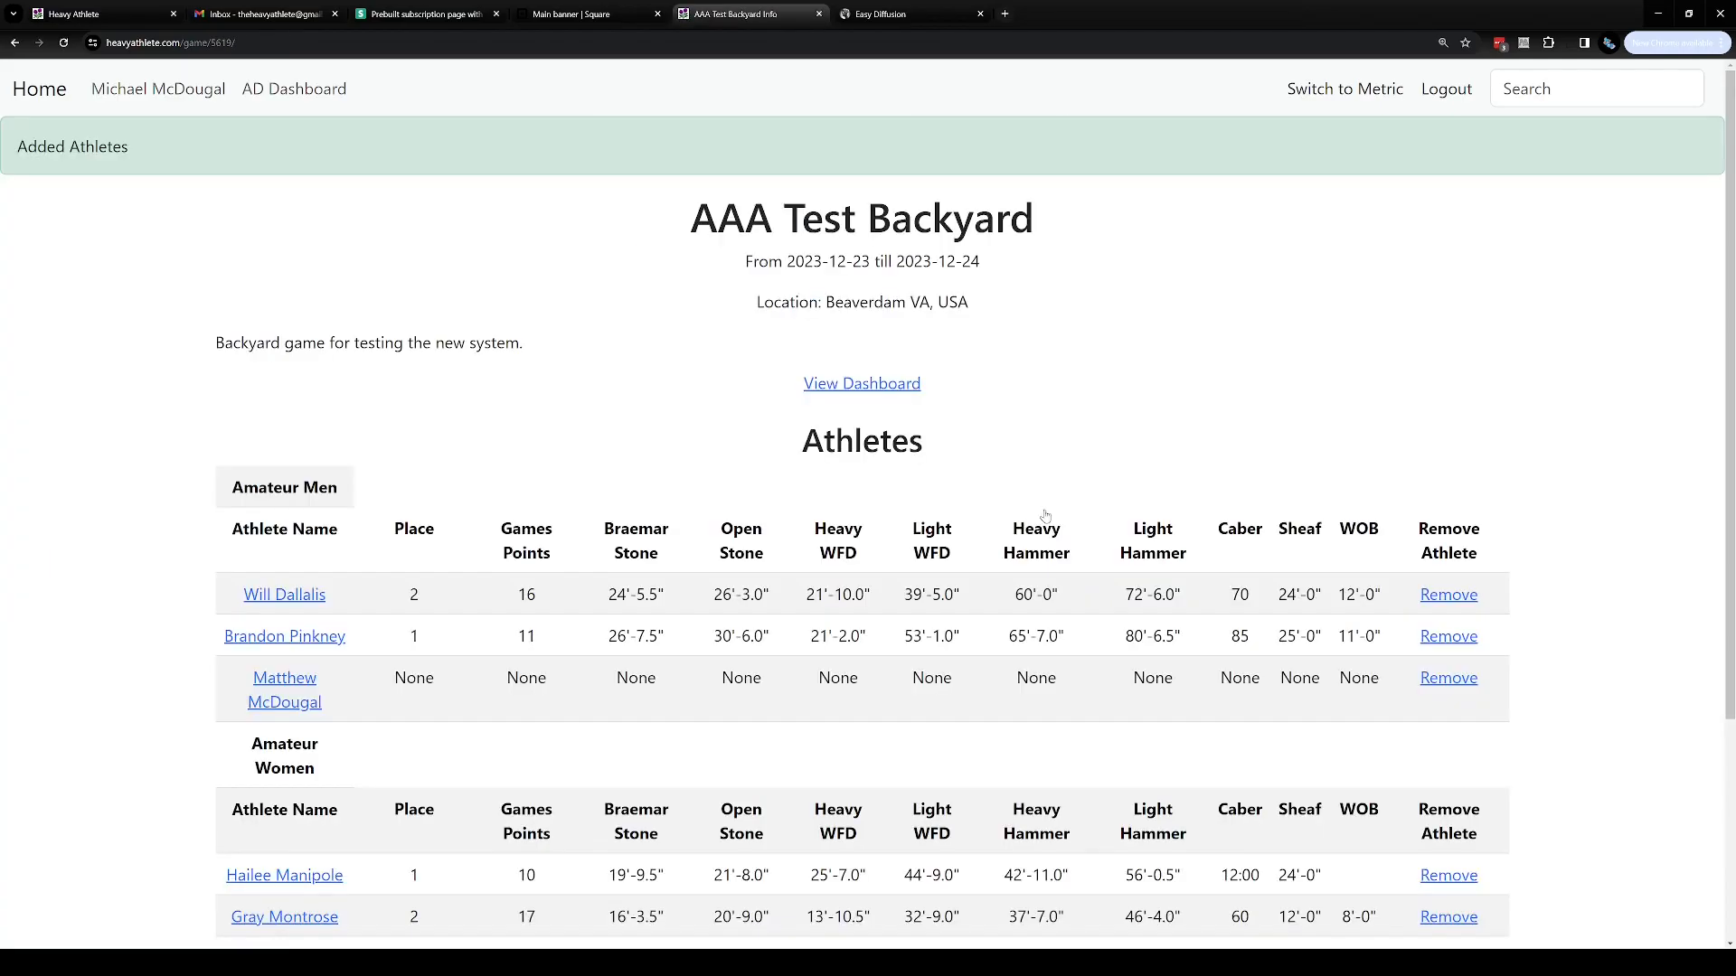
Review the game's athlete tables, its dashboard, and the class assignments page
left_click_drag(159, 154, 27, 152)
left_click(226, 266)
scroll(190, 289, "down", 3)
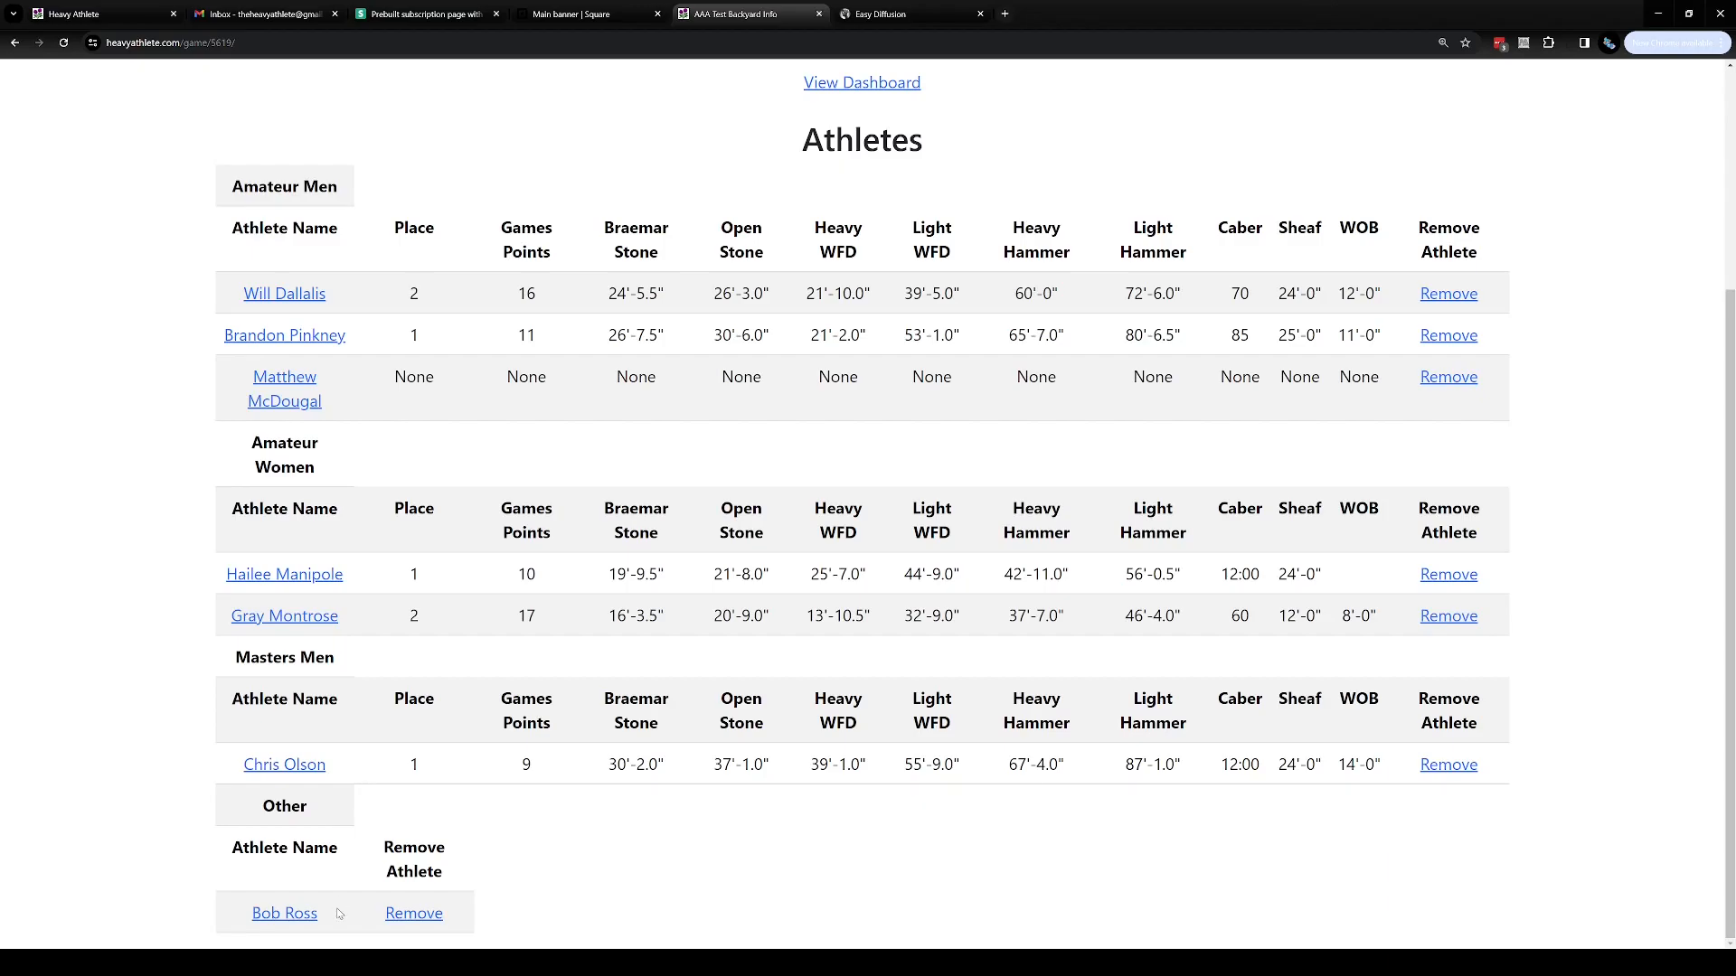
scroll(374, 712, "up", 2)
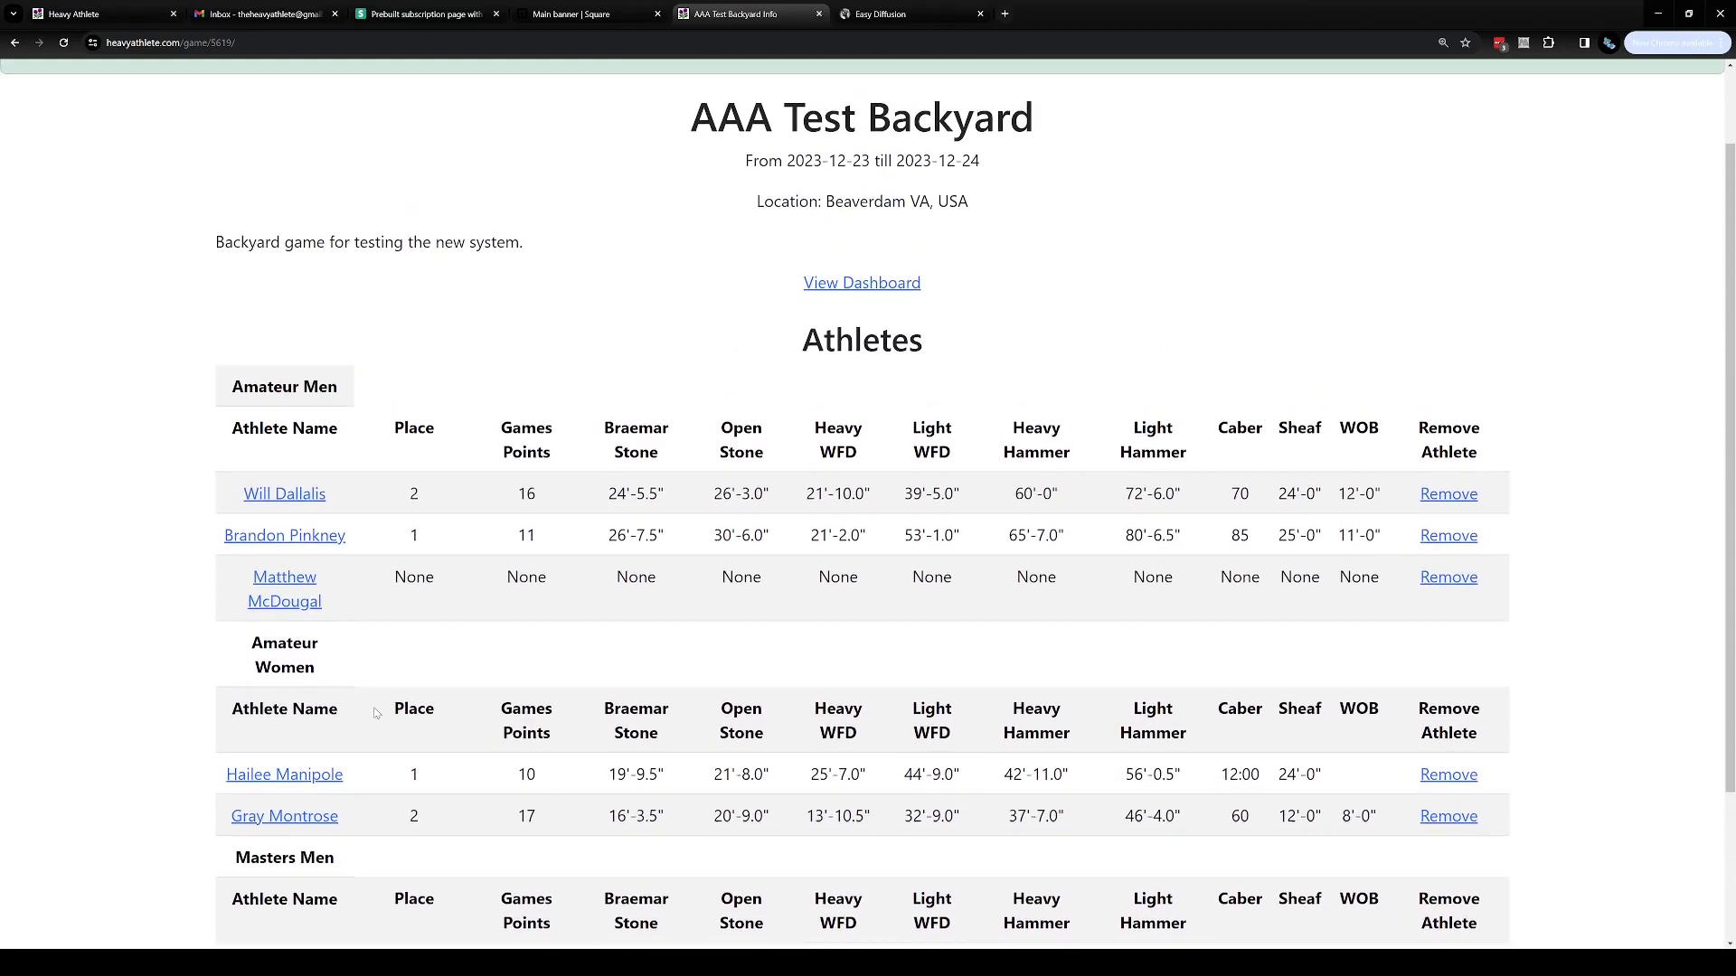
left_click(840, 293)
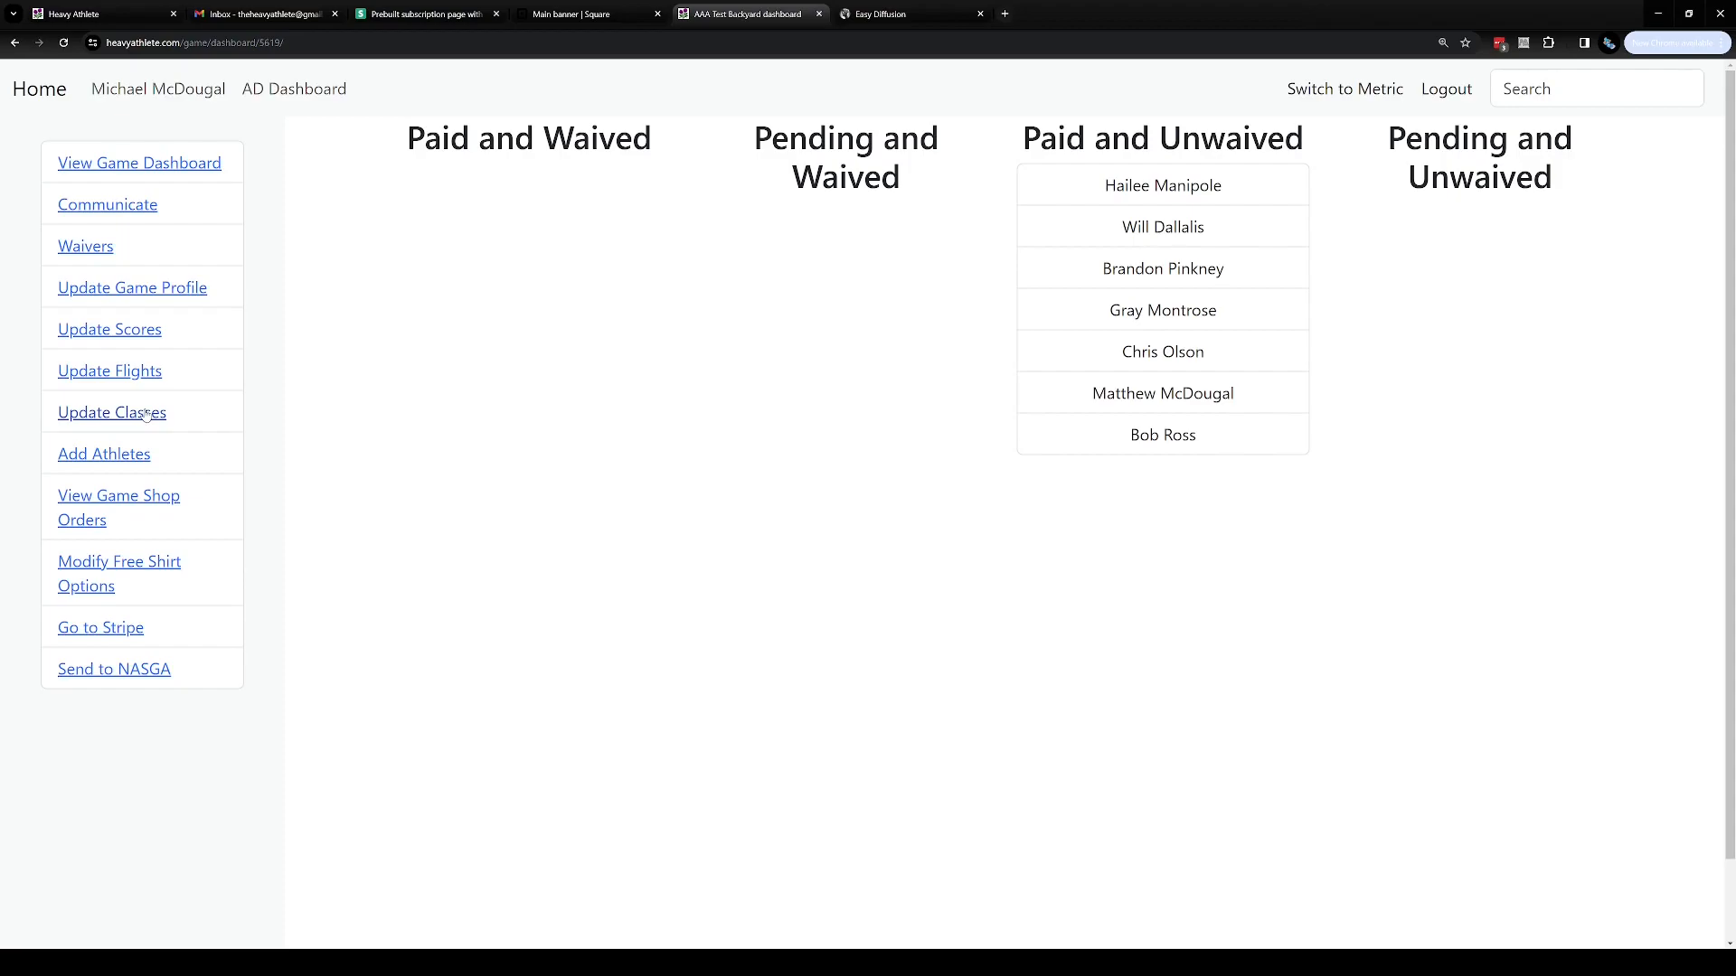
left_click(146, 415)
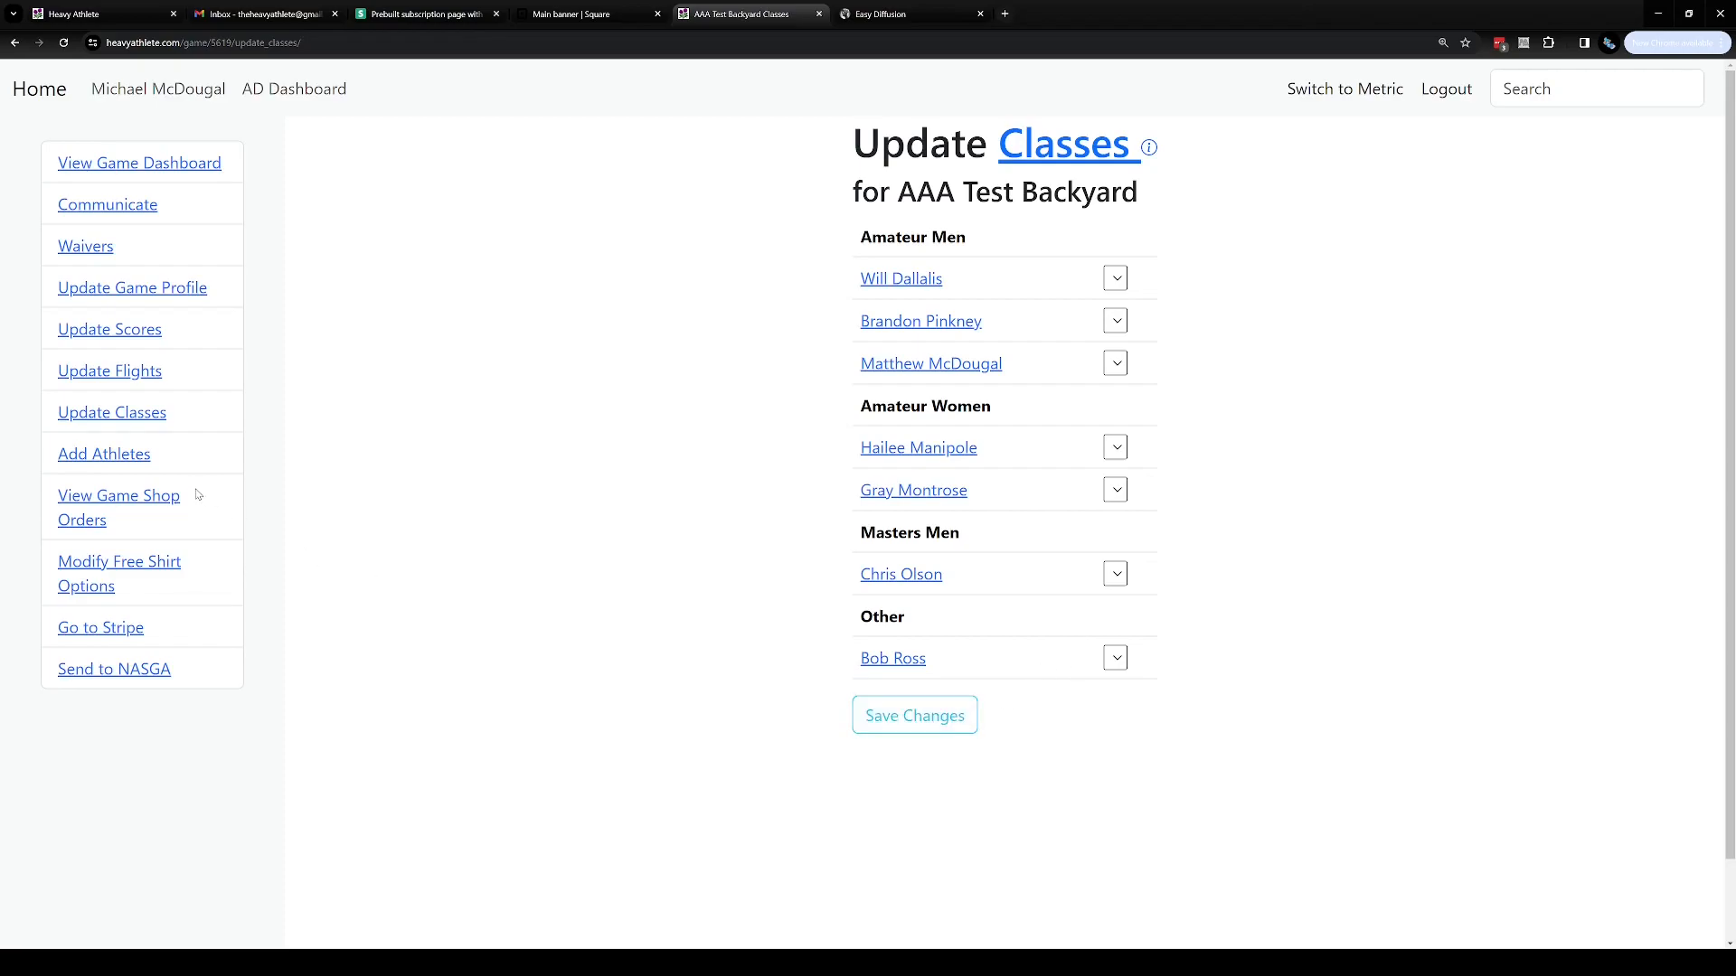
left_click(138, 380)
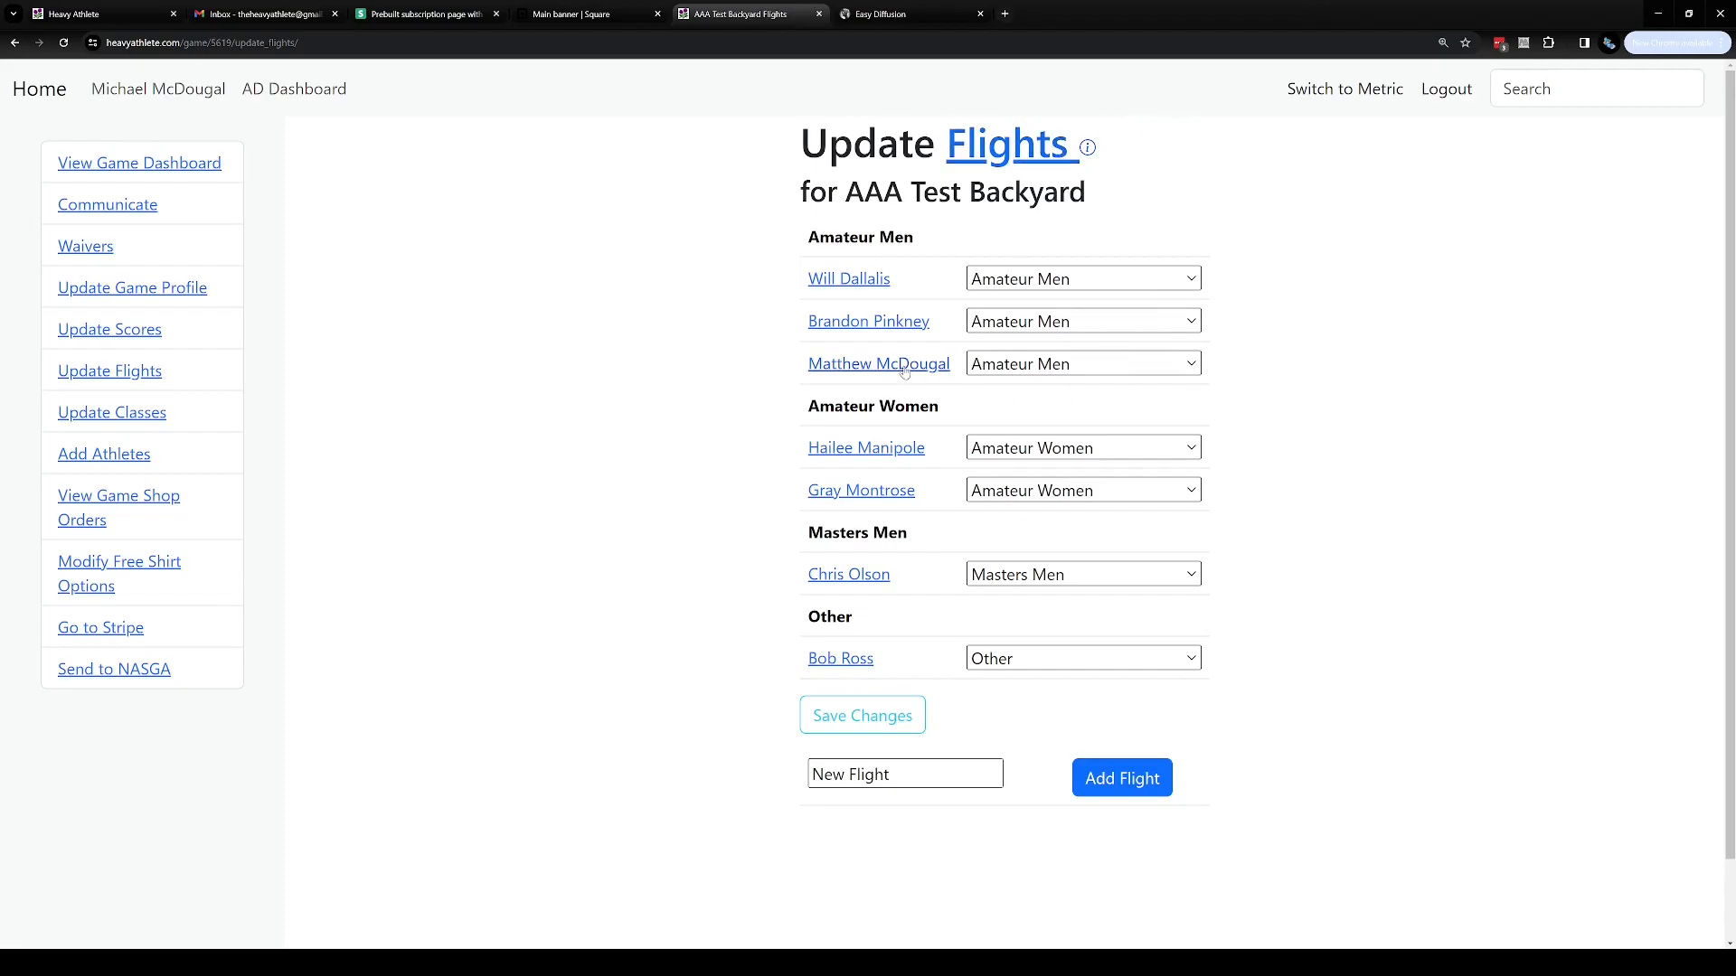
left_click(1159, 392)
left_click(1104, 528)
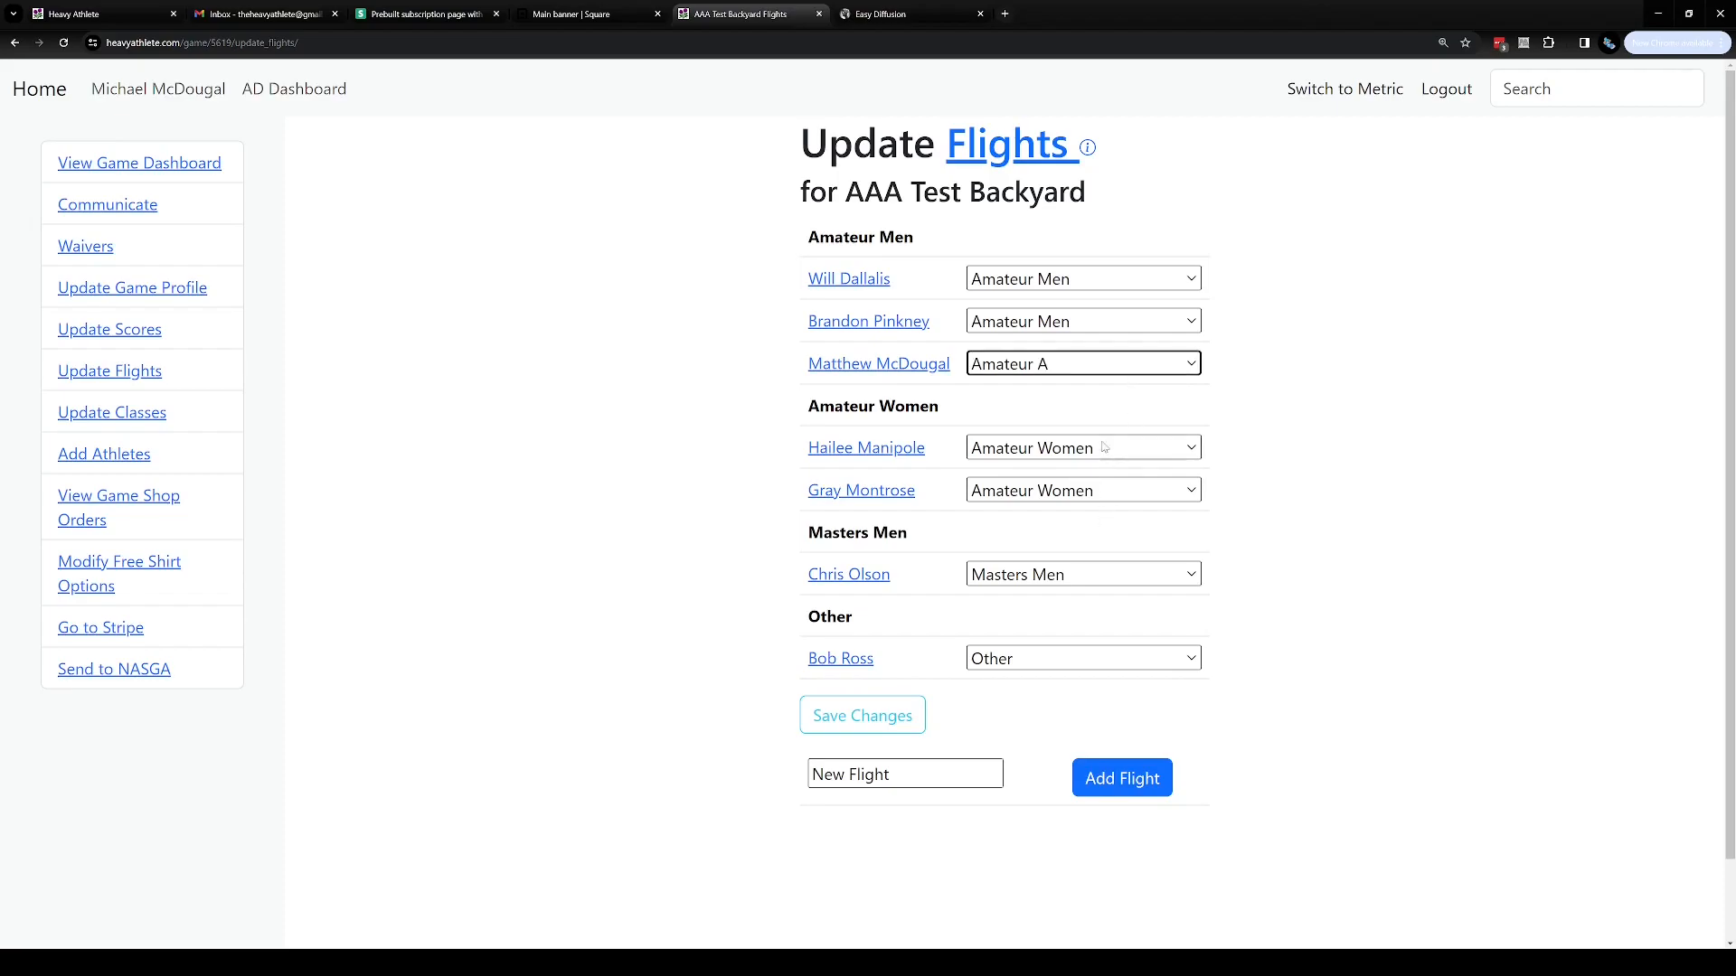
left_click(1106, 479)
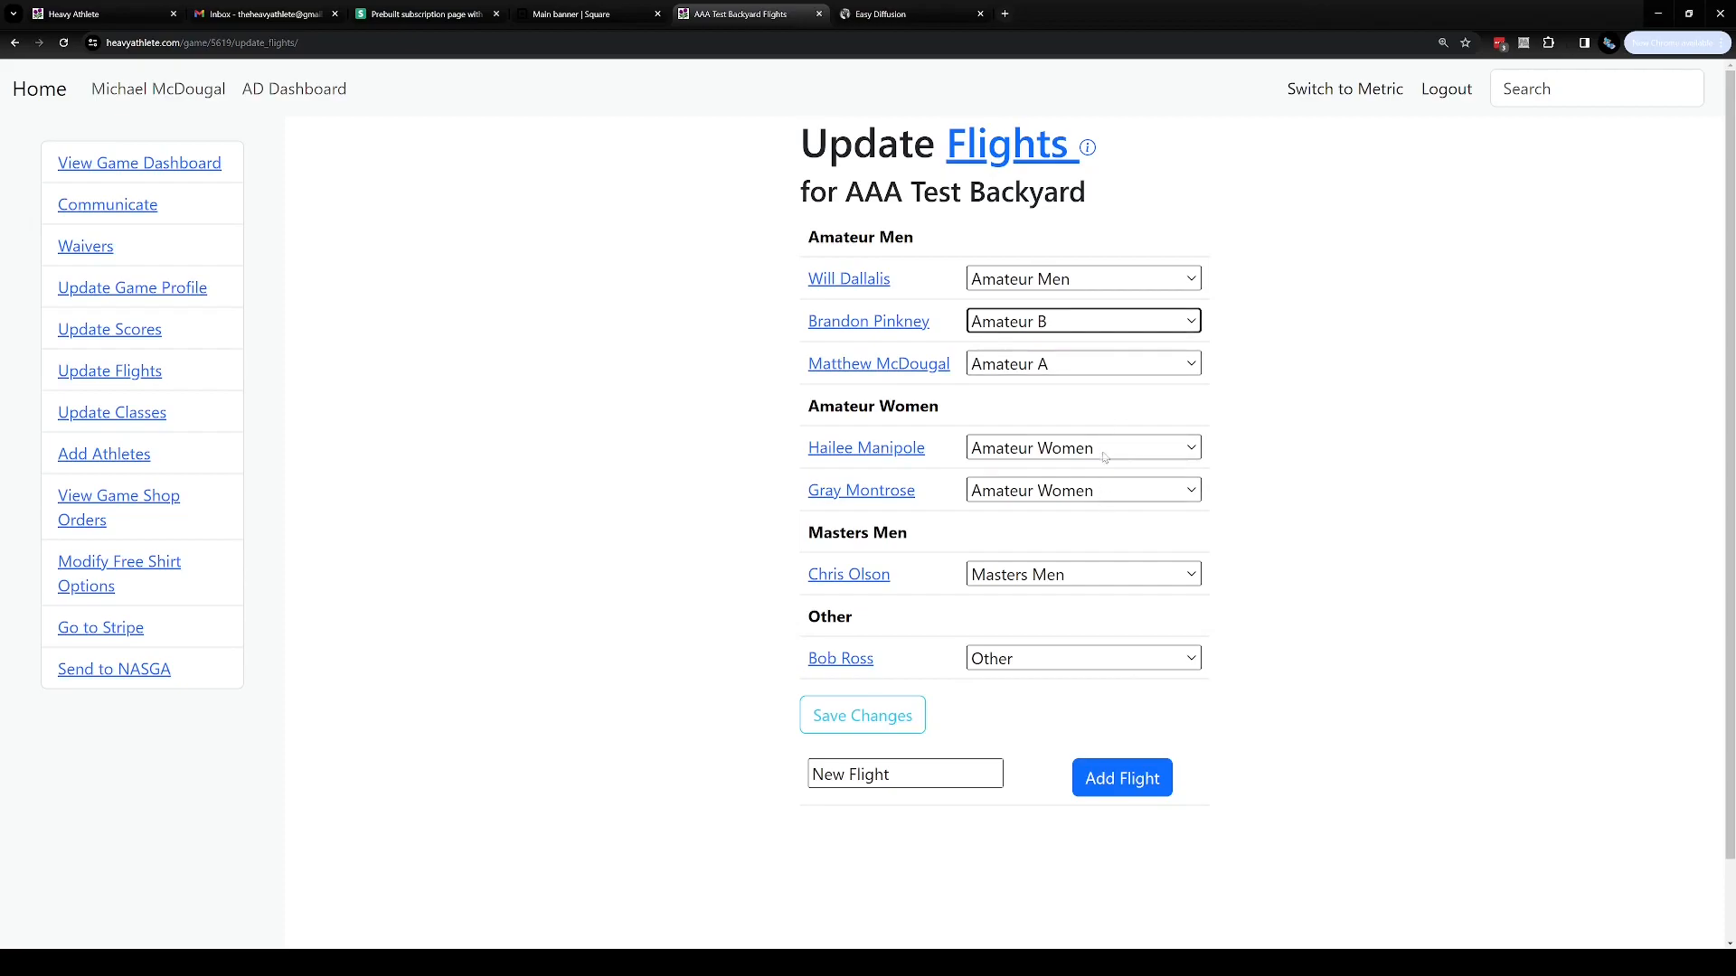
left_click(1106, 474)
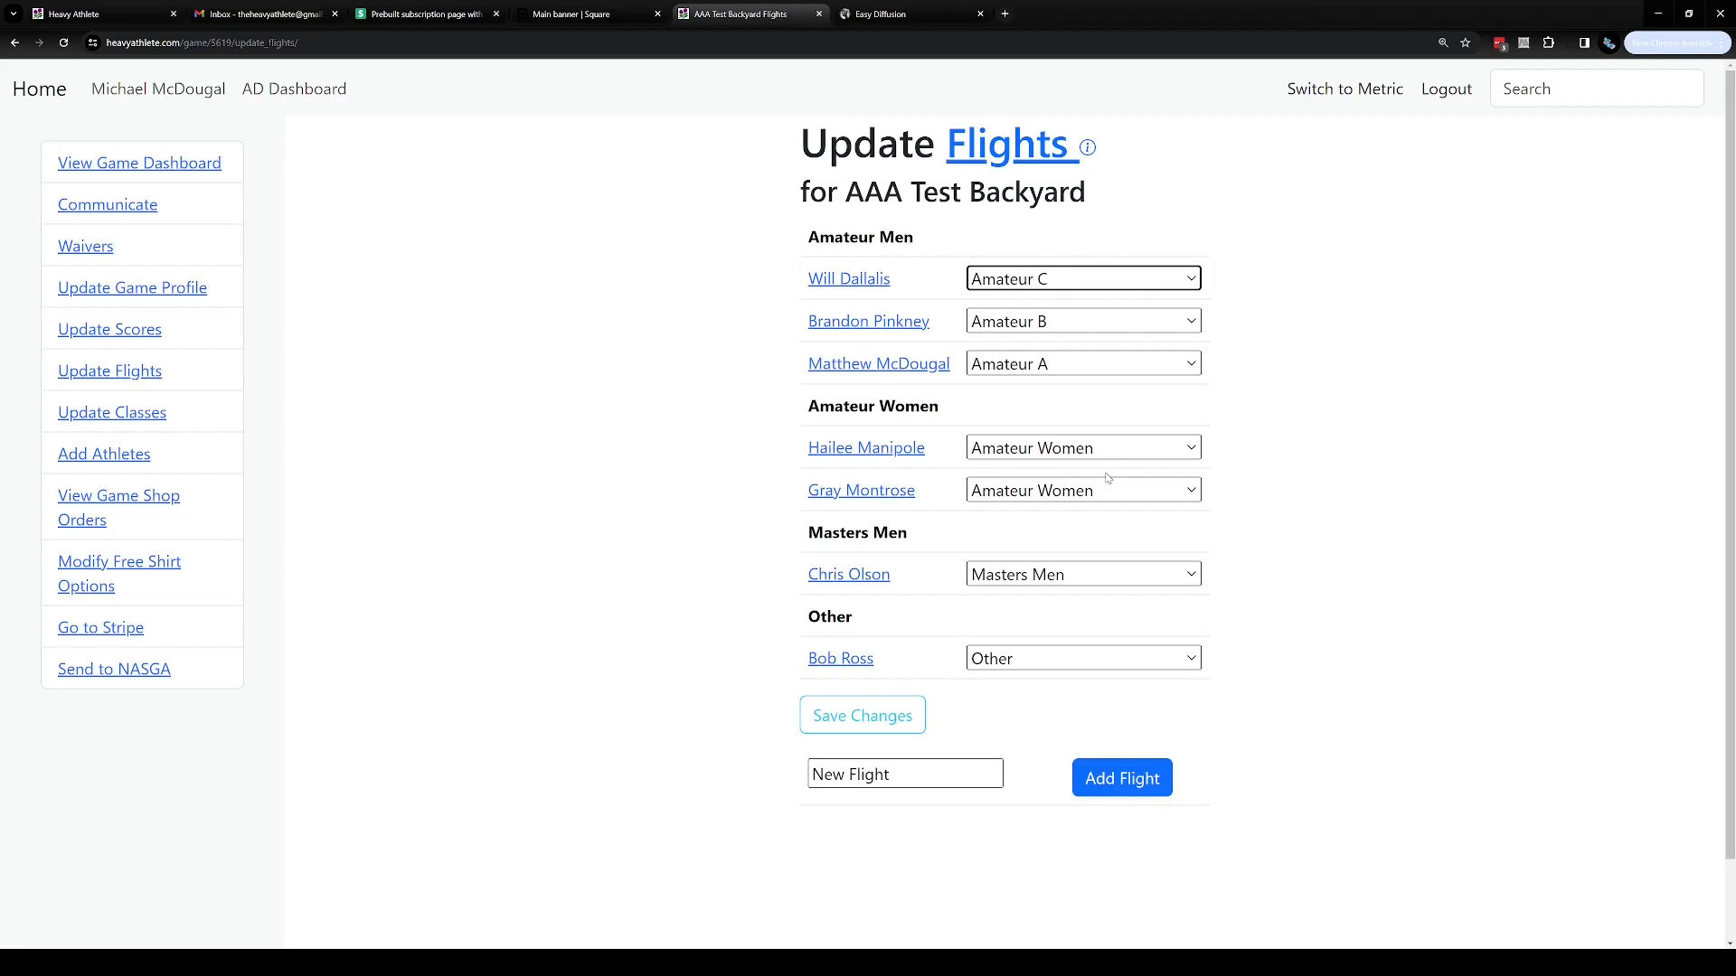
left_click(1068, 659)
key("Up")
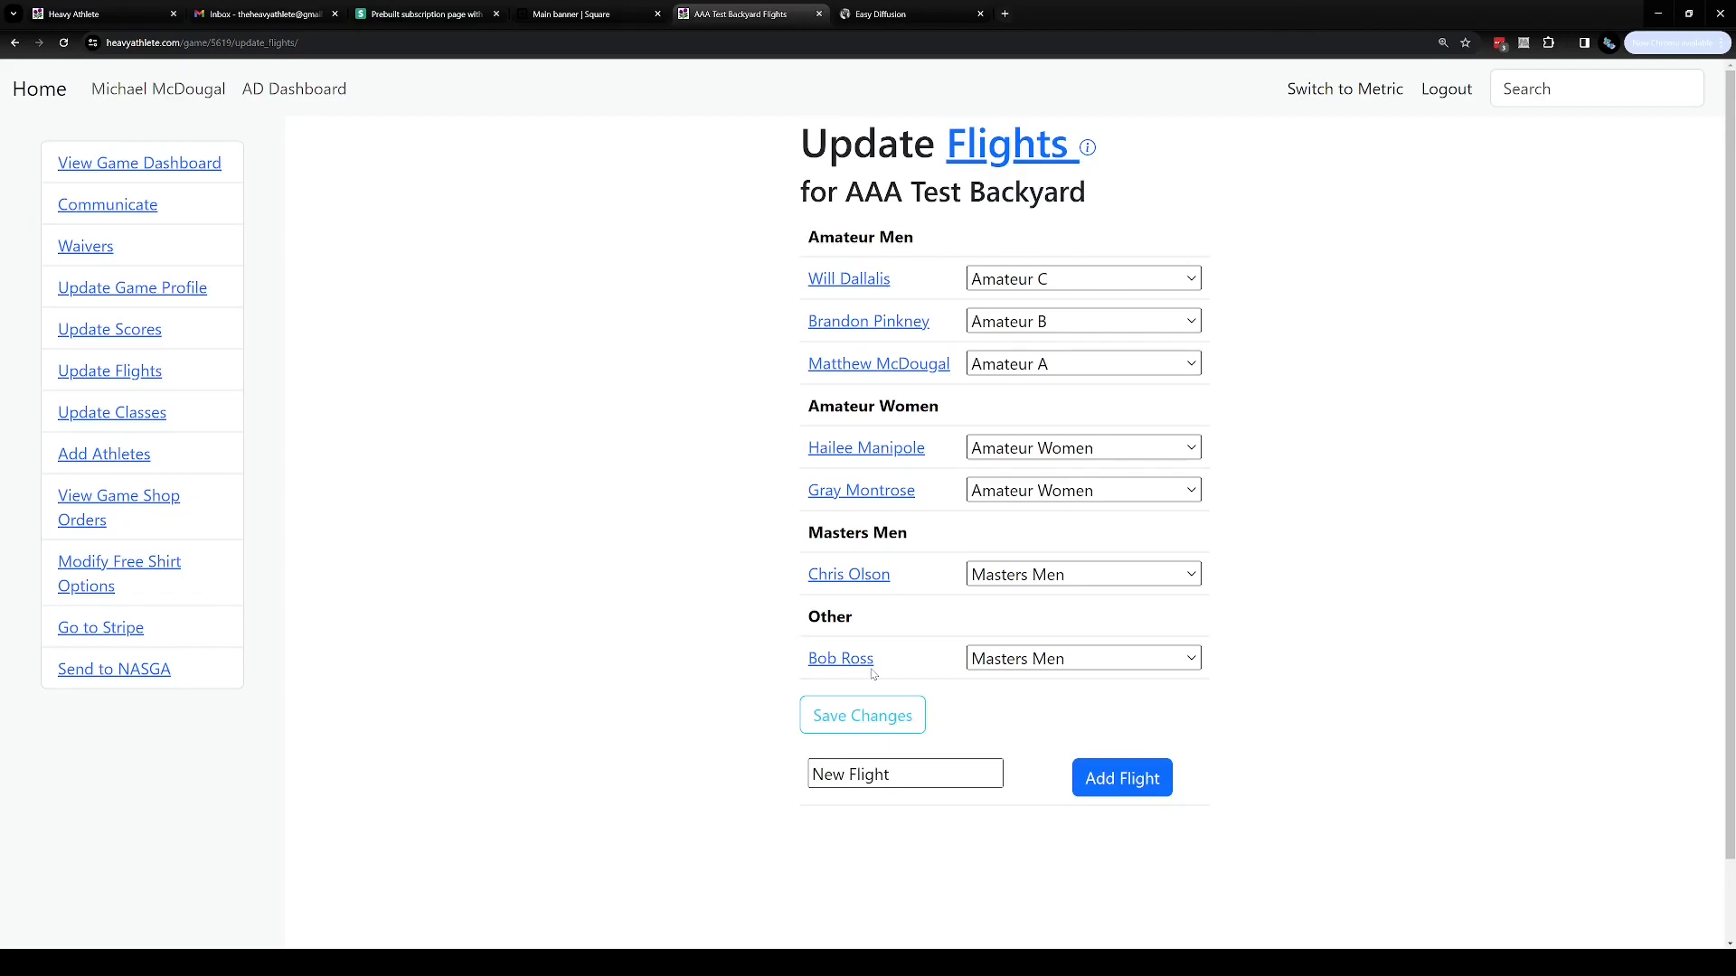
left_click(891, 716)
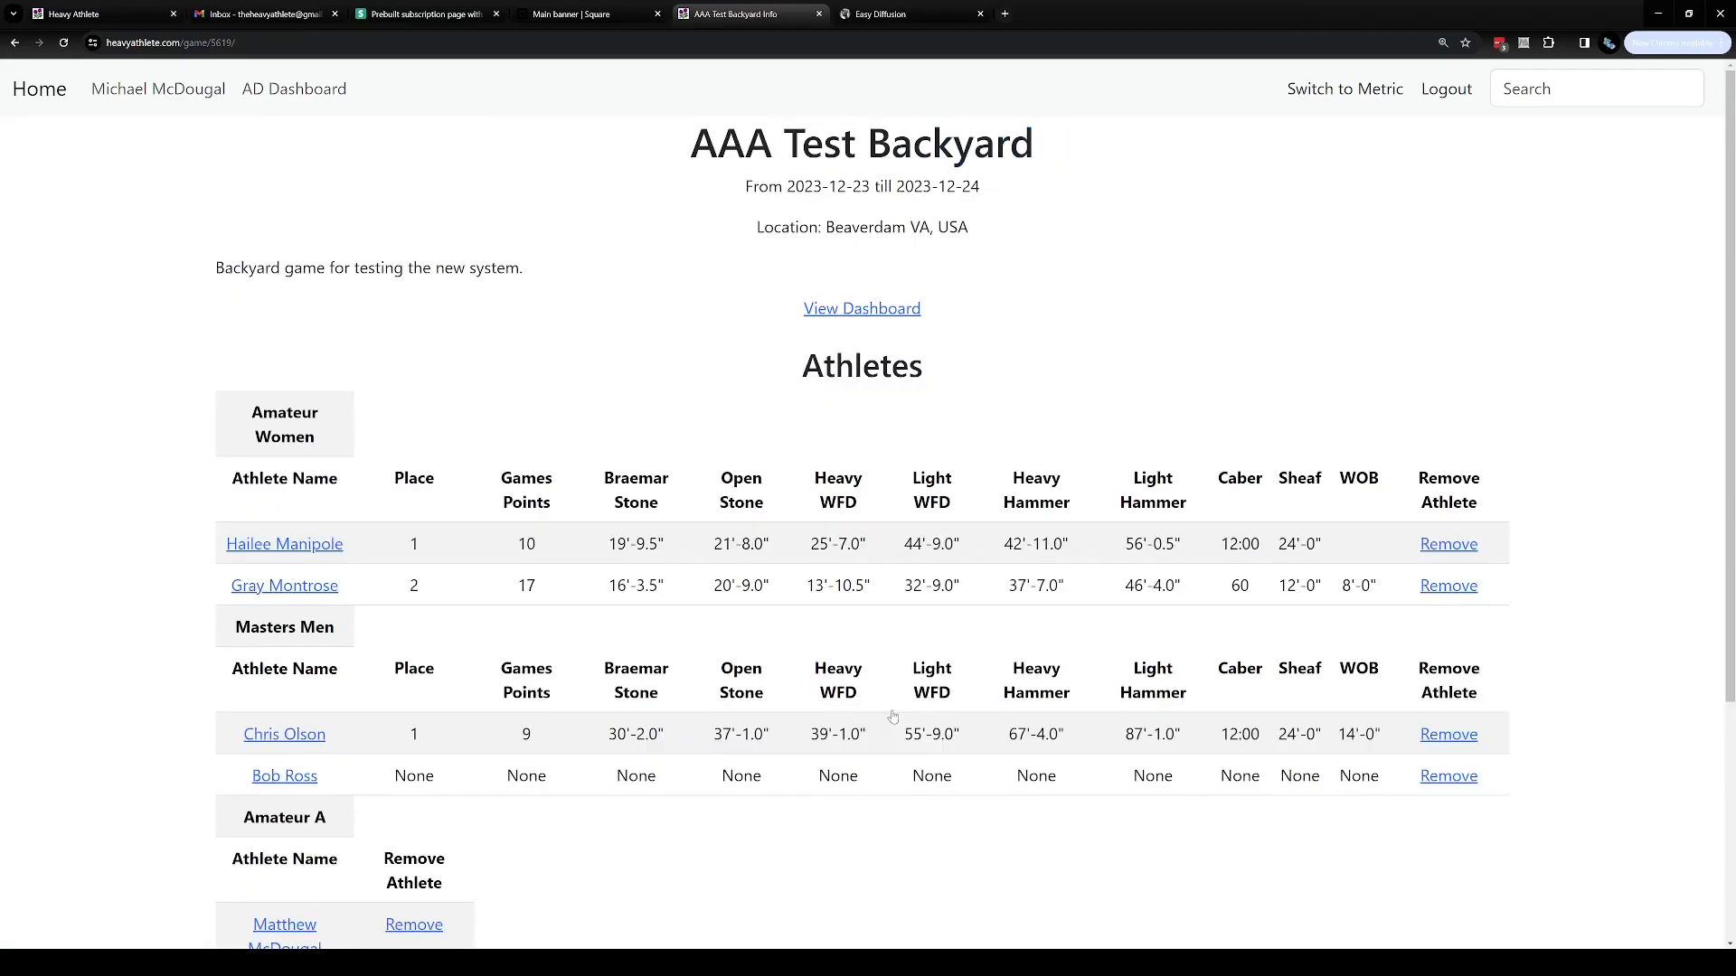
Review the game page's athlete tables grouped by flight
scroll(543, 644, "down", 1)
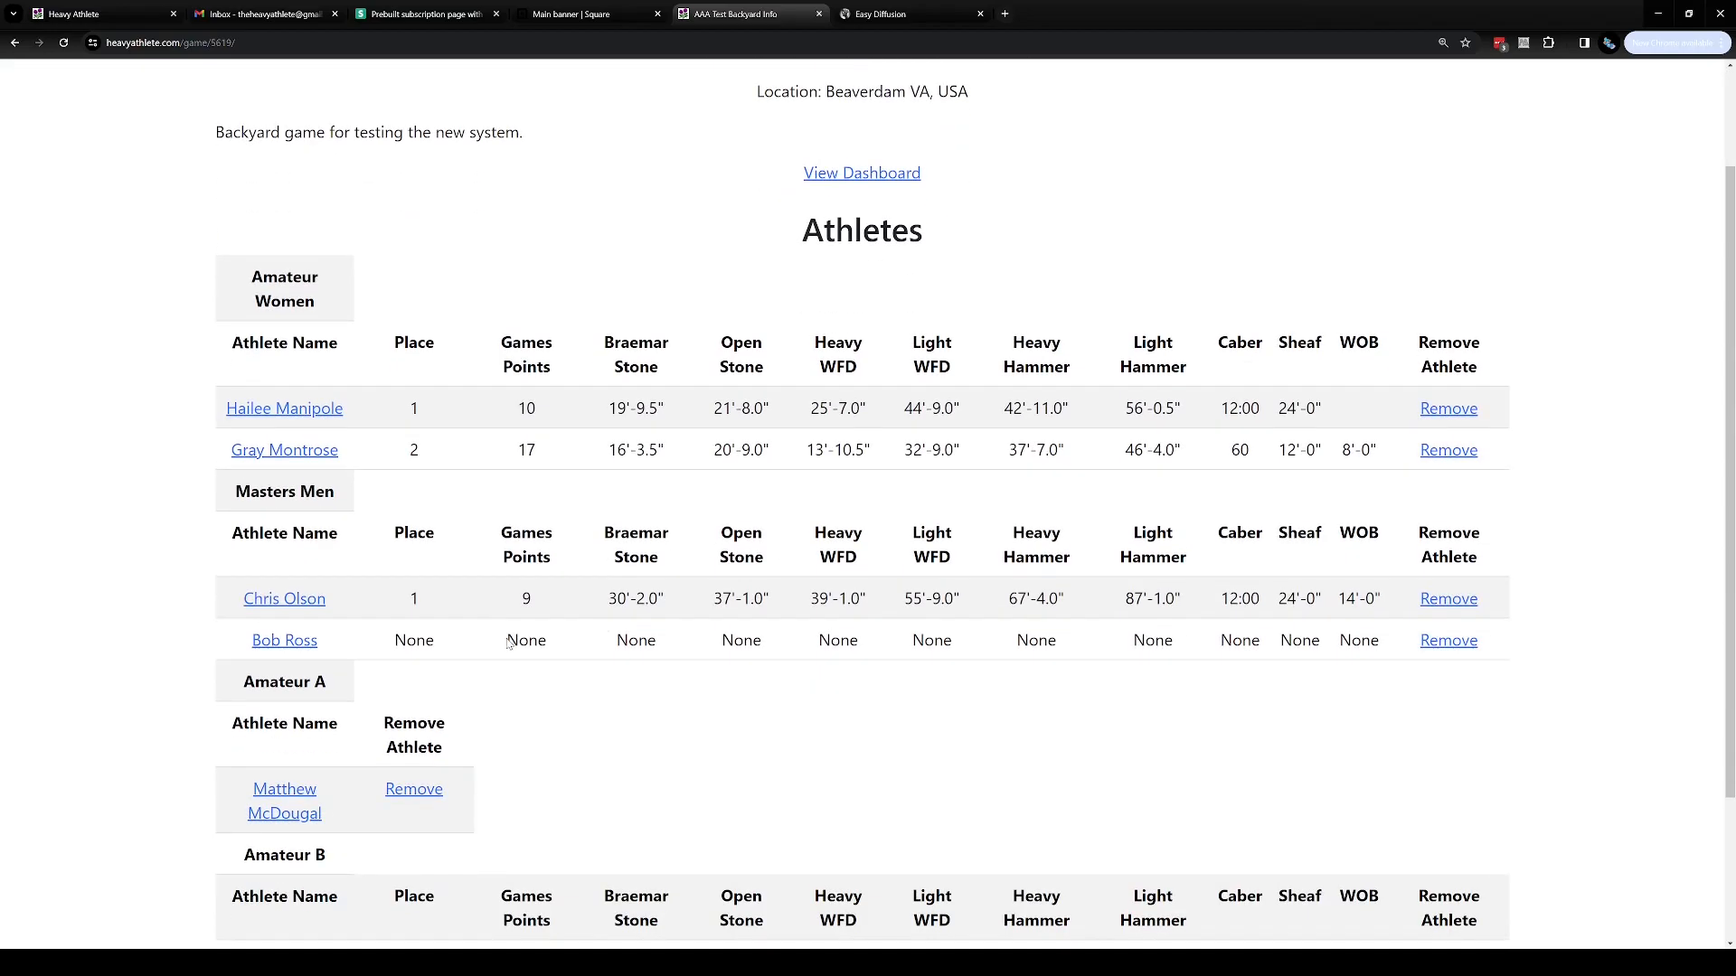
scroll(508, 642, "down", 1)
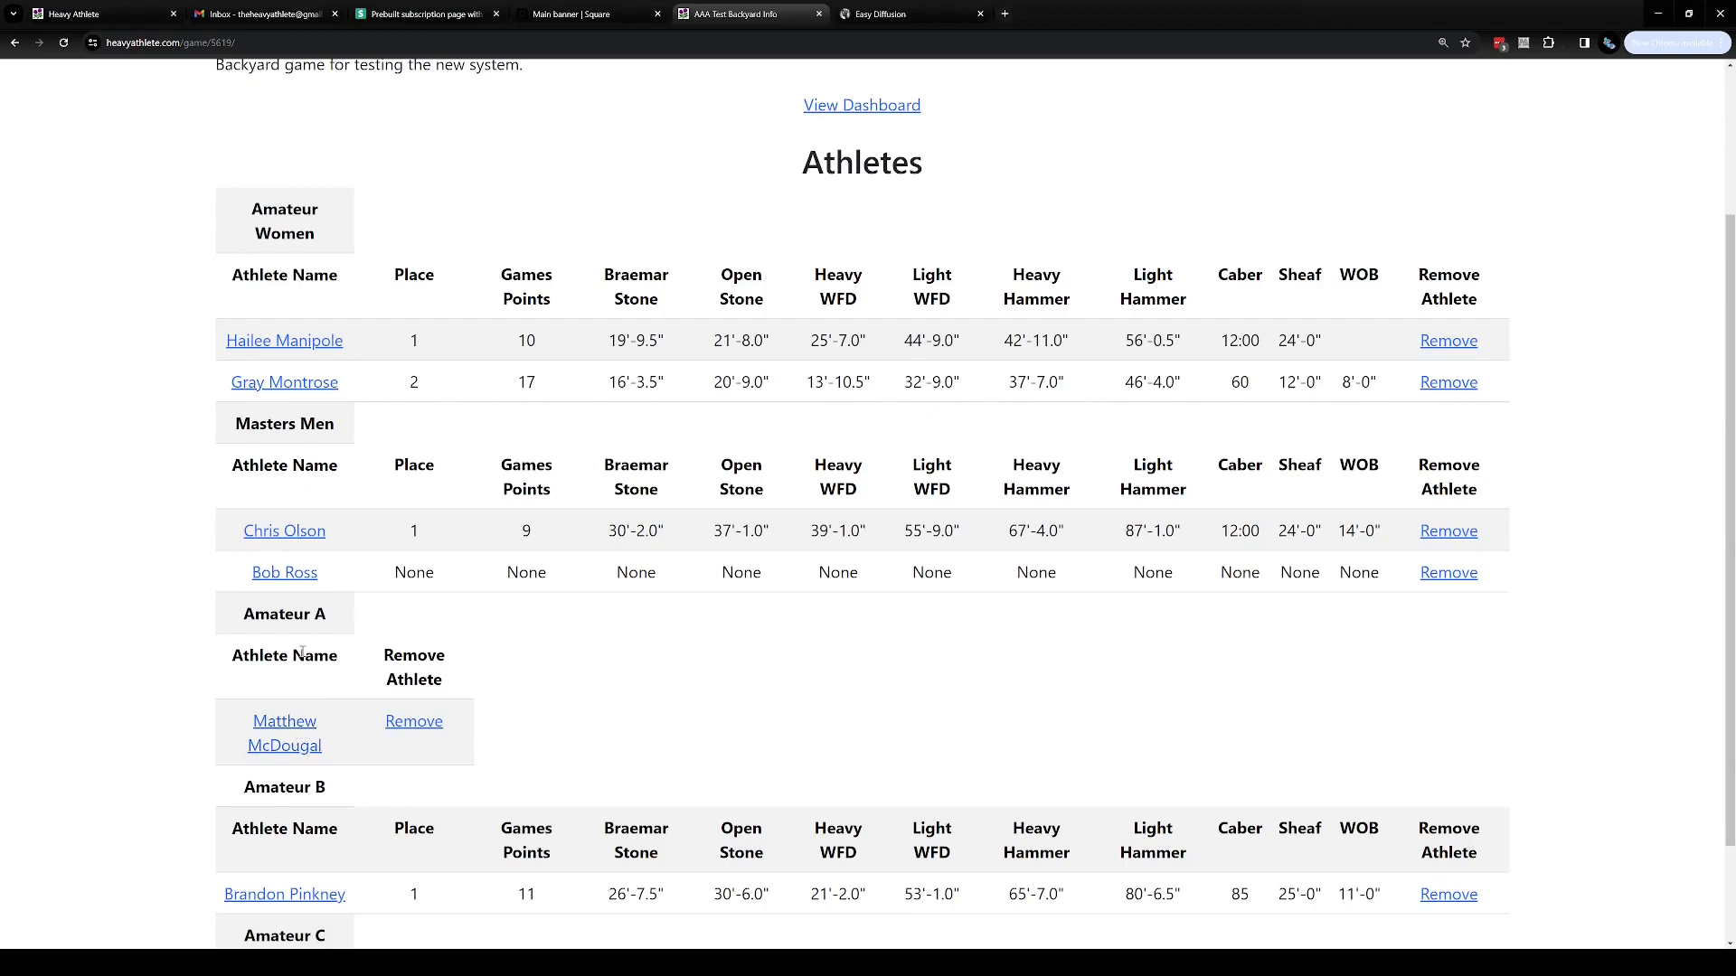
scroll(301, 651, "down", 1)
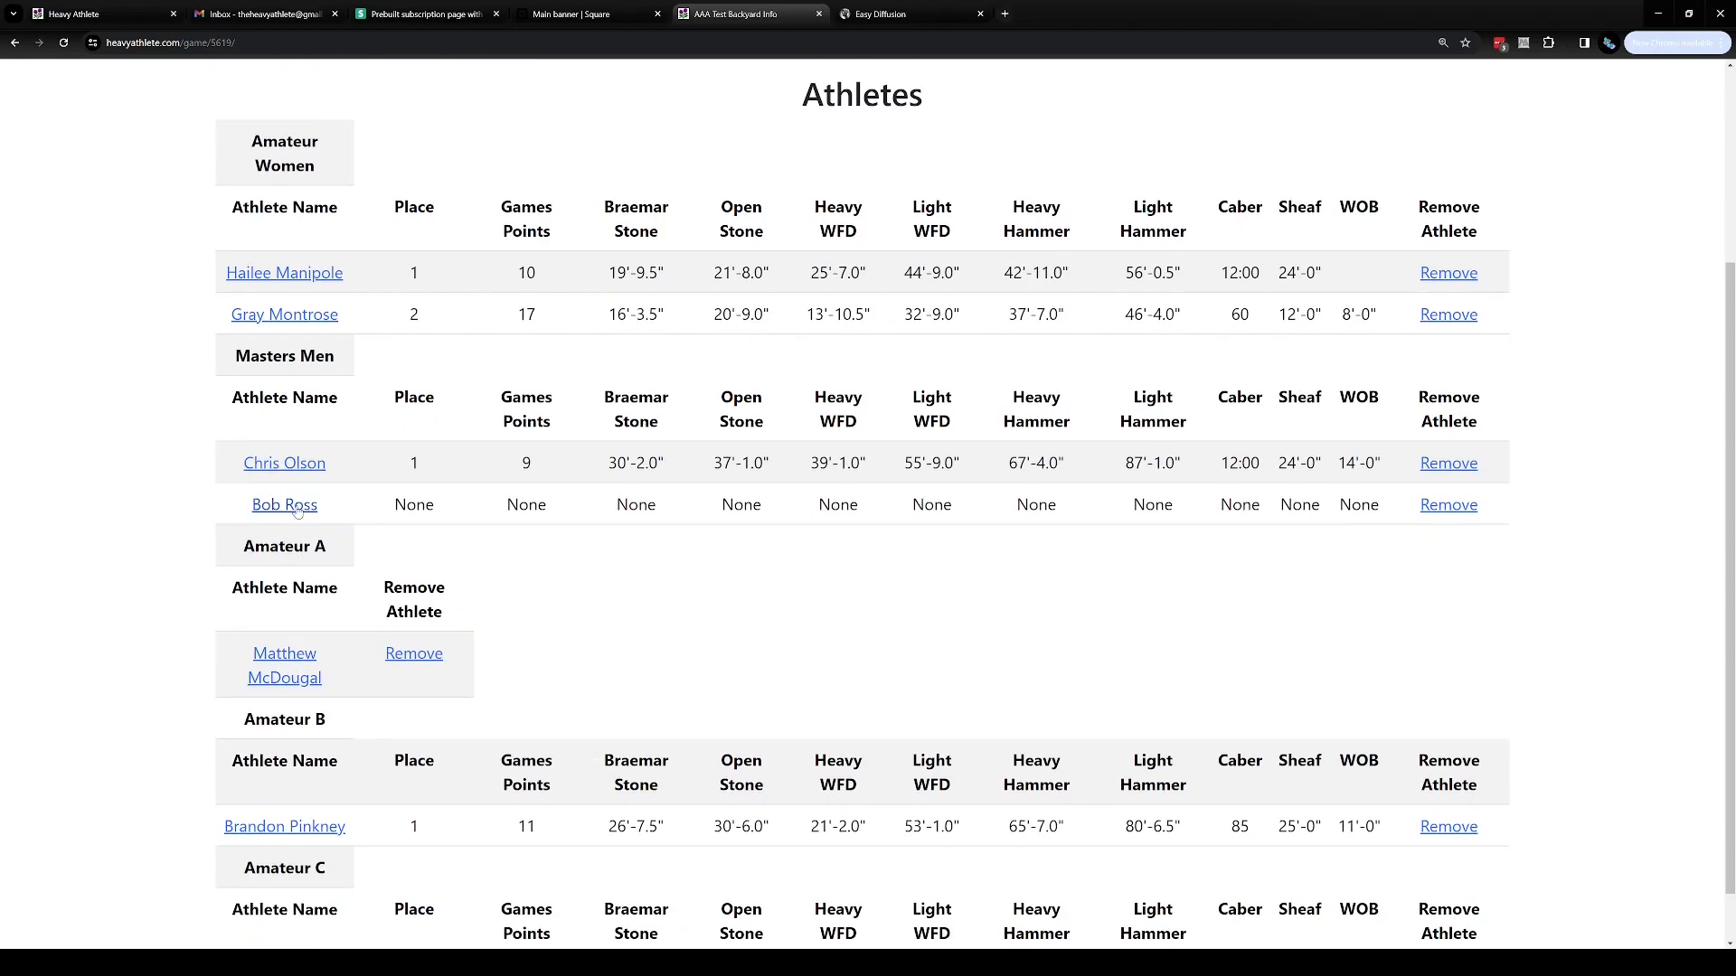
scroll(282, 412, "down", 1)
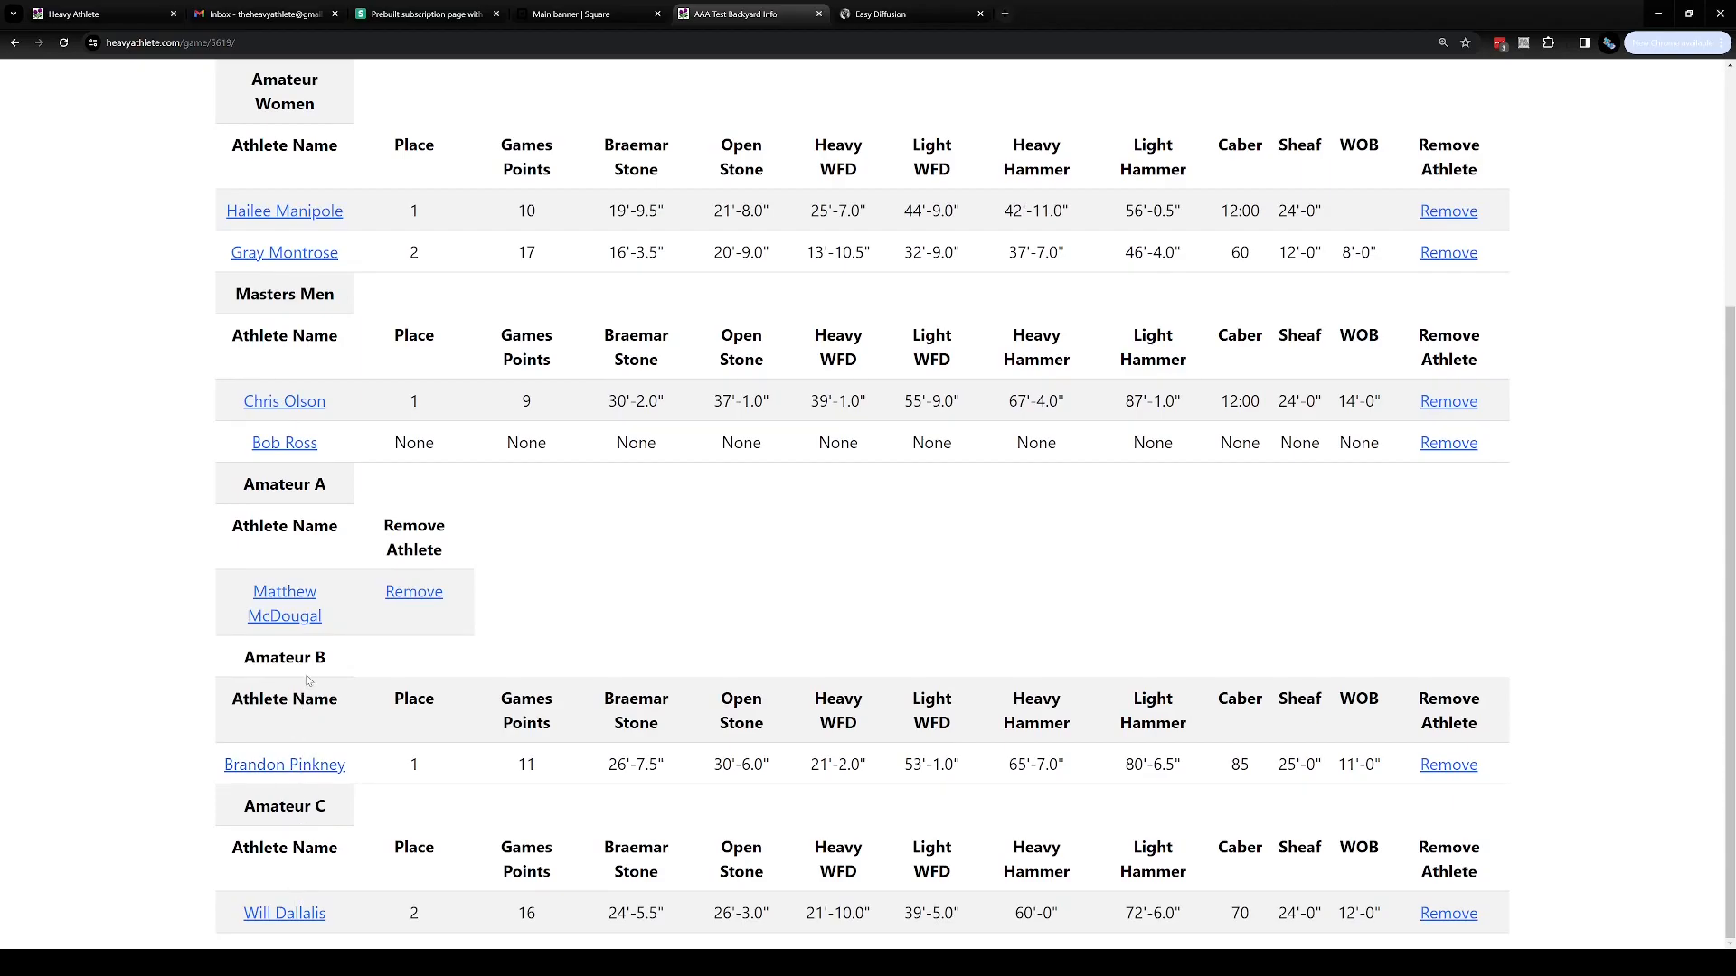
scroll(352, 789, "up", 4)
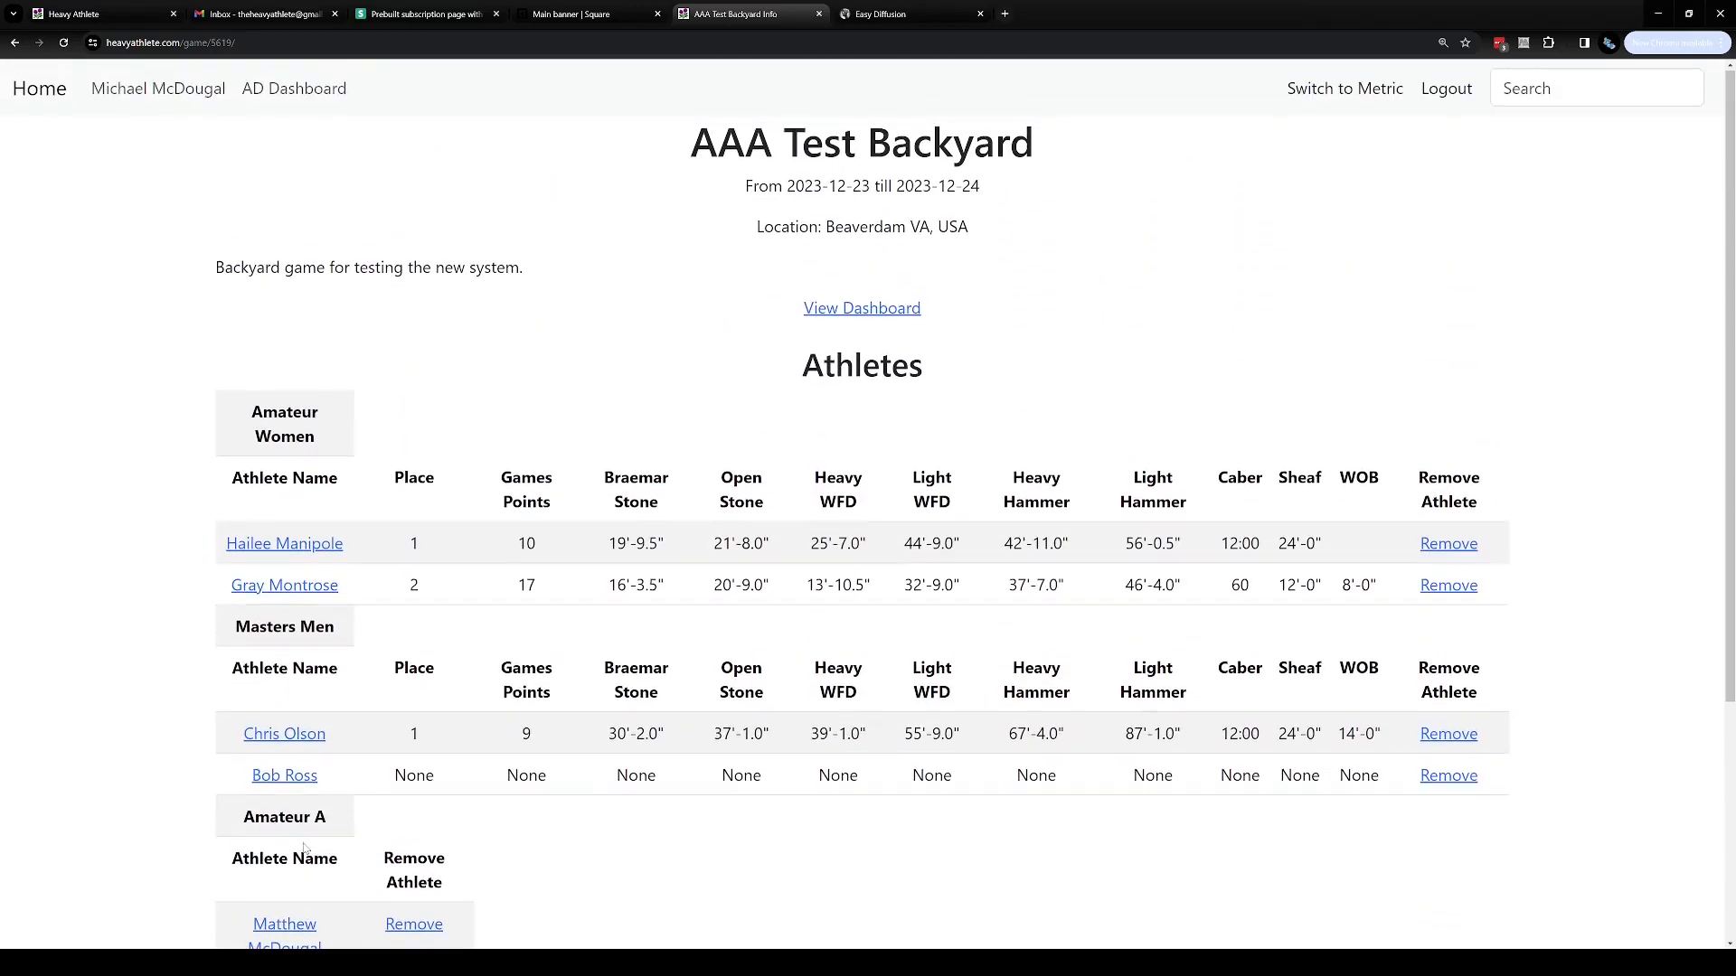
left_click(875, 310)
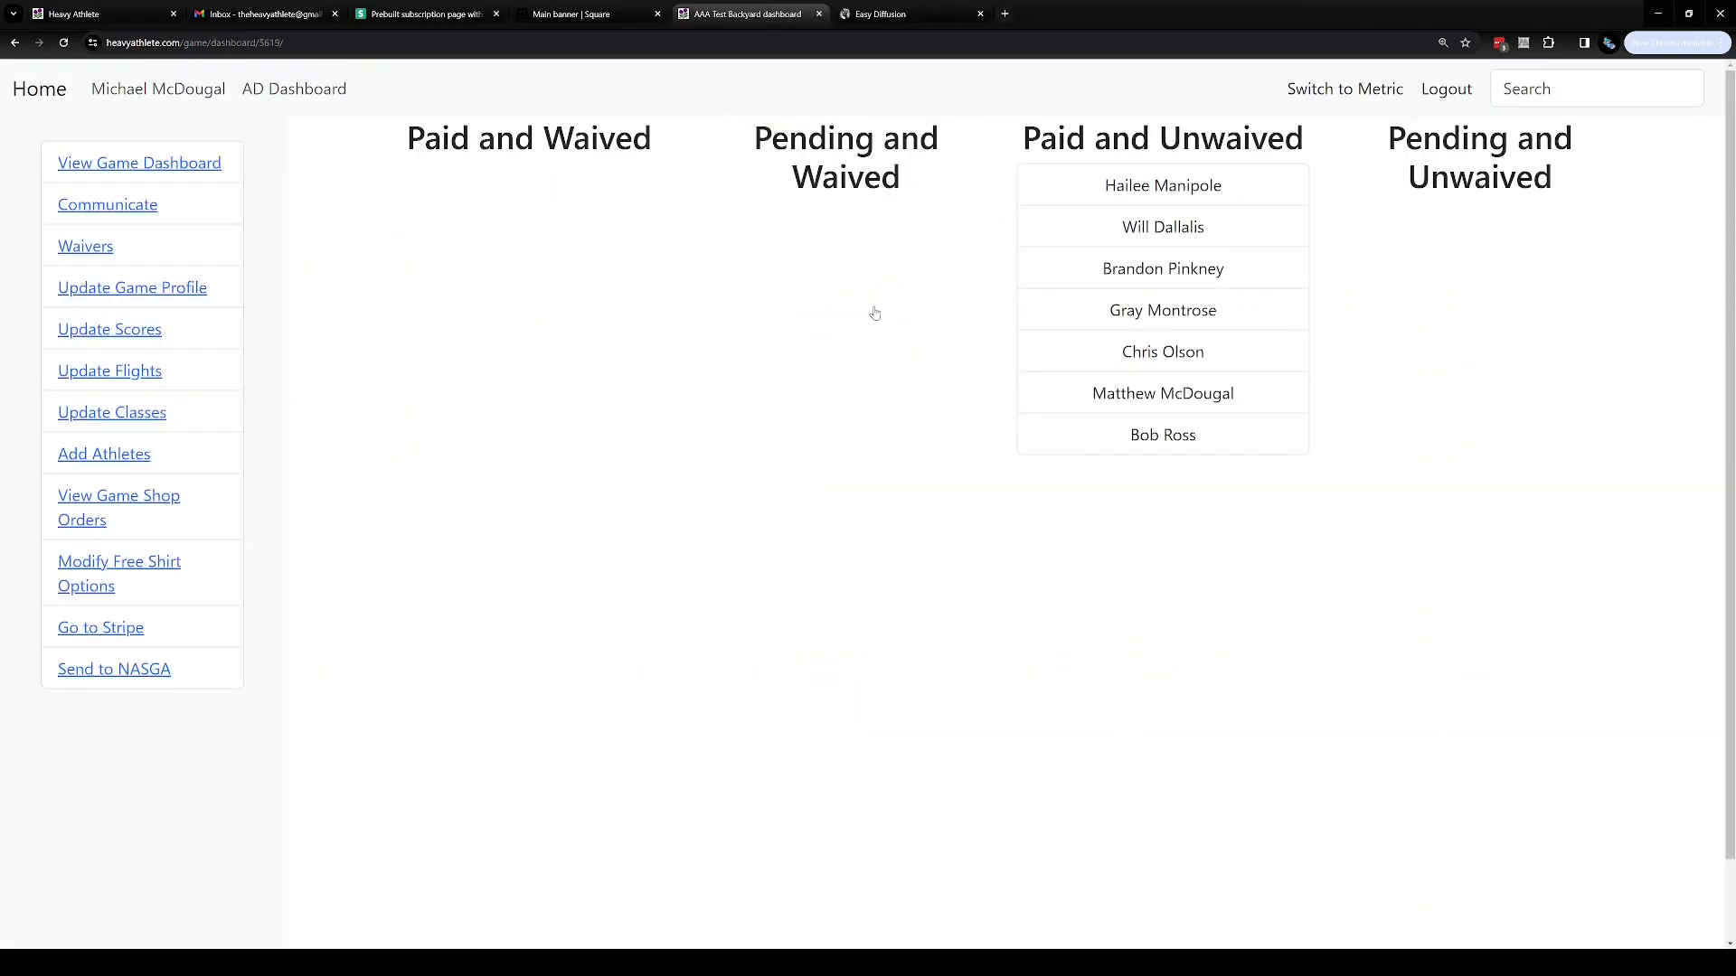
Create a new flight named Volunteer
left_click(118, 373)
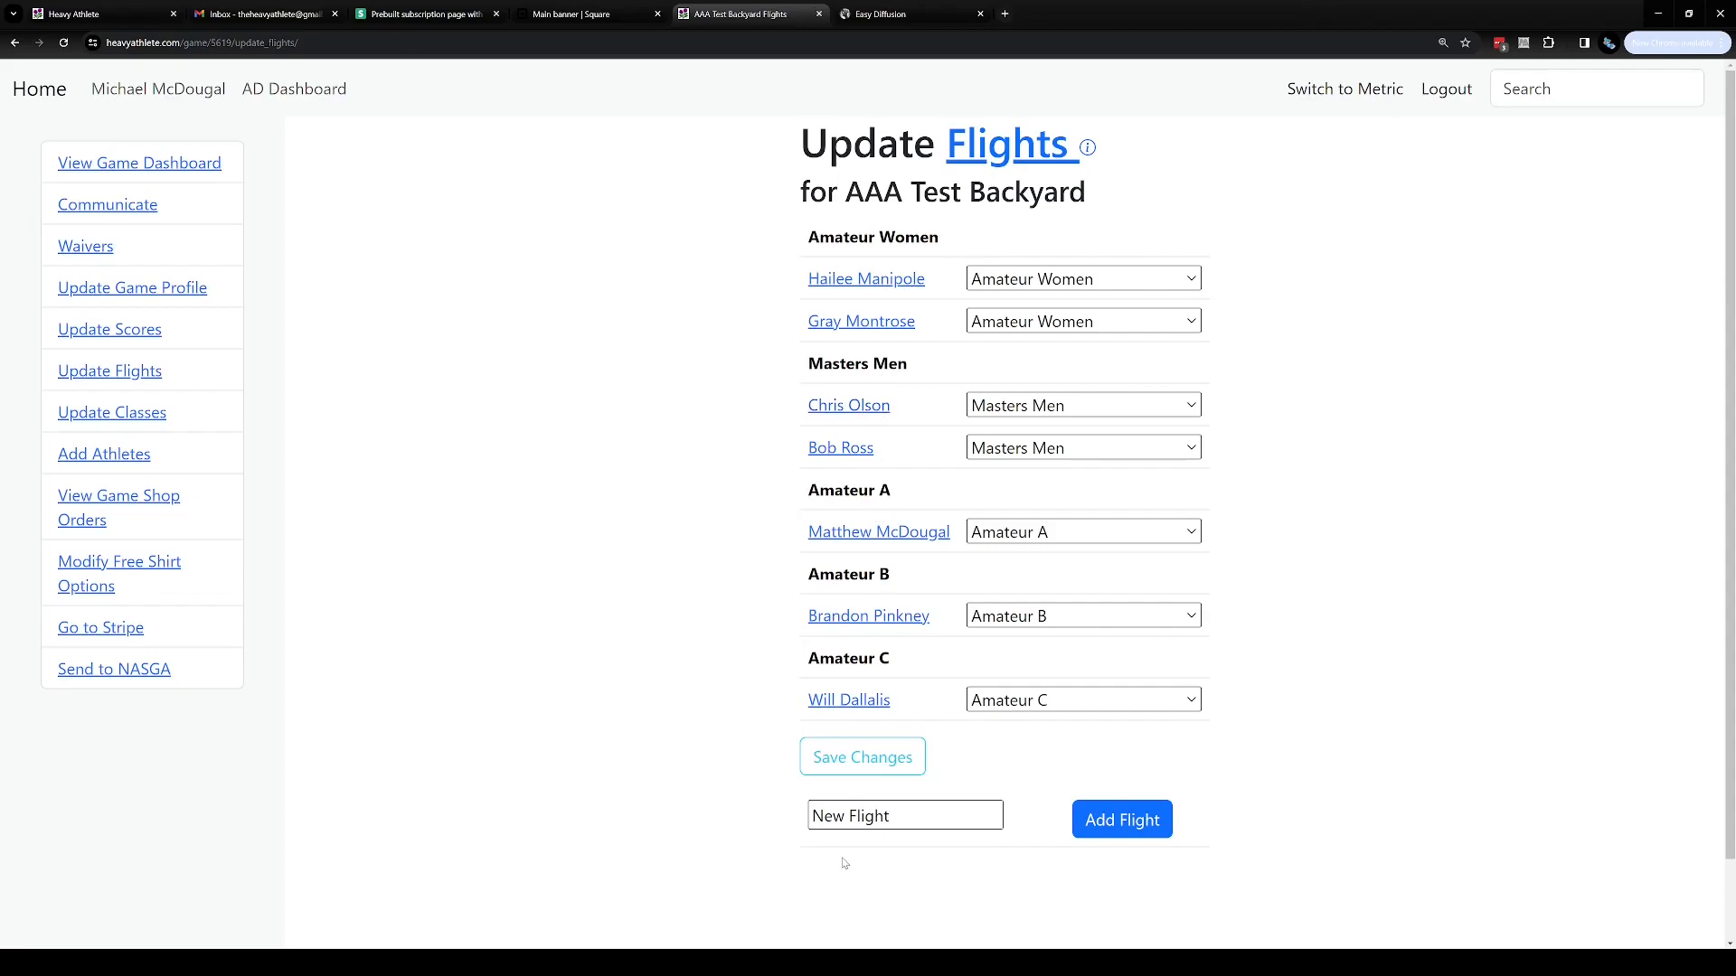
left_click(927, 819)
key("BackSpace")
key("BackSpace")
key("BackSpace")
key("BackSpace")
key("BackSpace")
key("BackSpace")
key("BackSpace")
key("BackSpace")
key("BackSpace")
key("BackSpace")
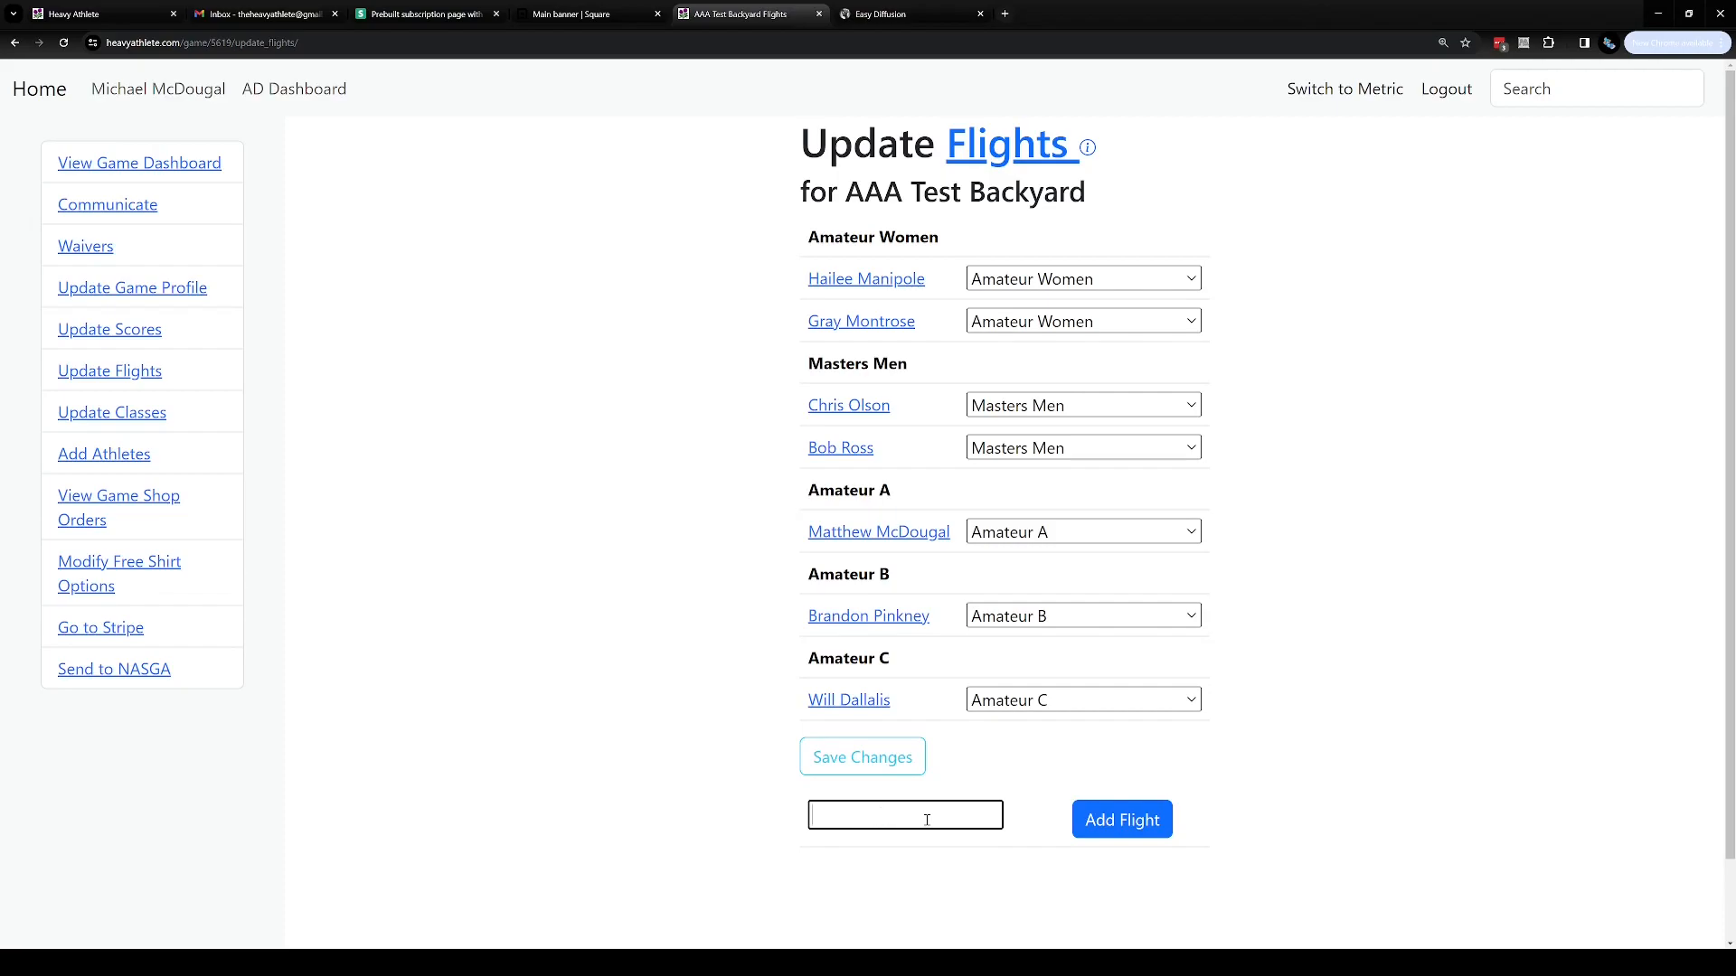
type("Volunteer")
left_click(925, 845)
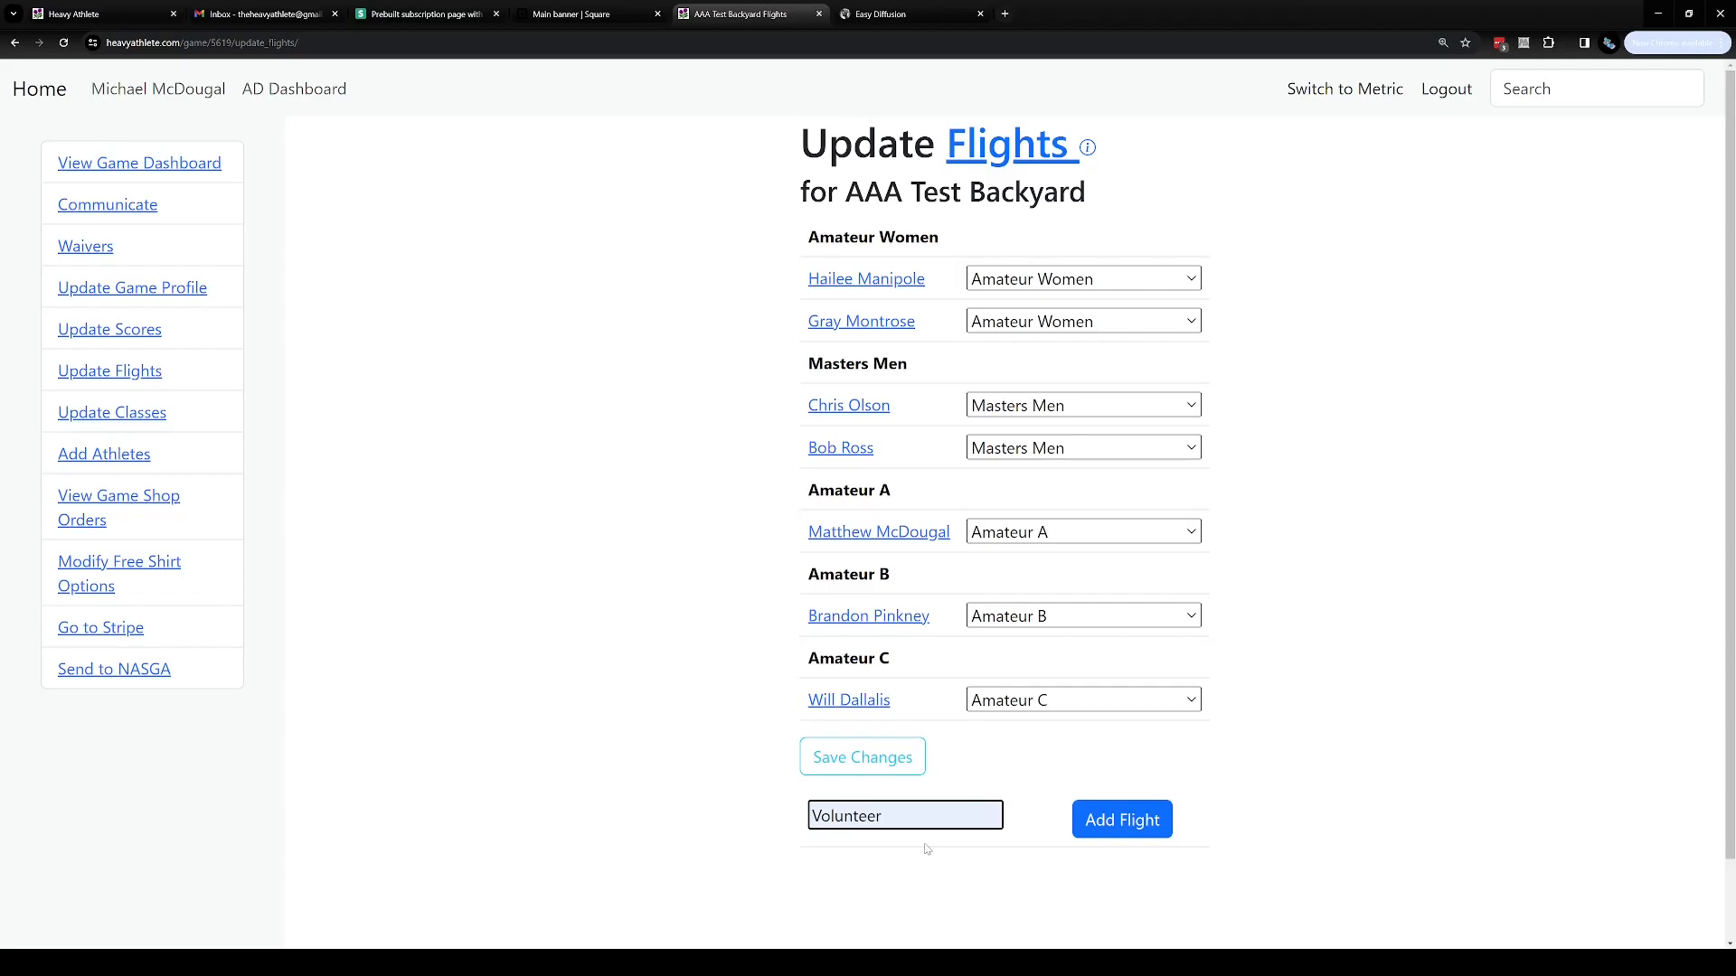
left_click(1128, 833)
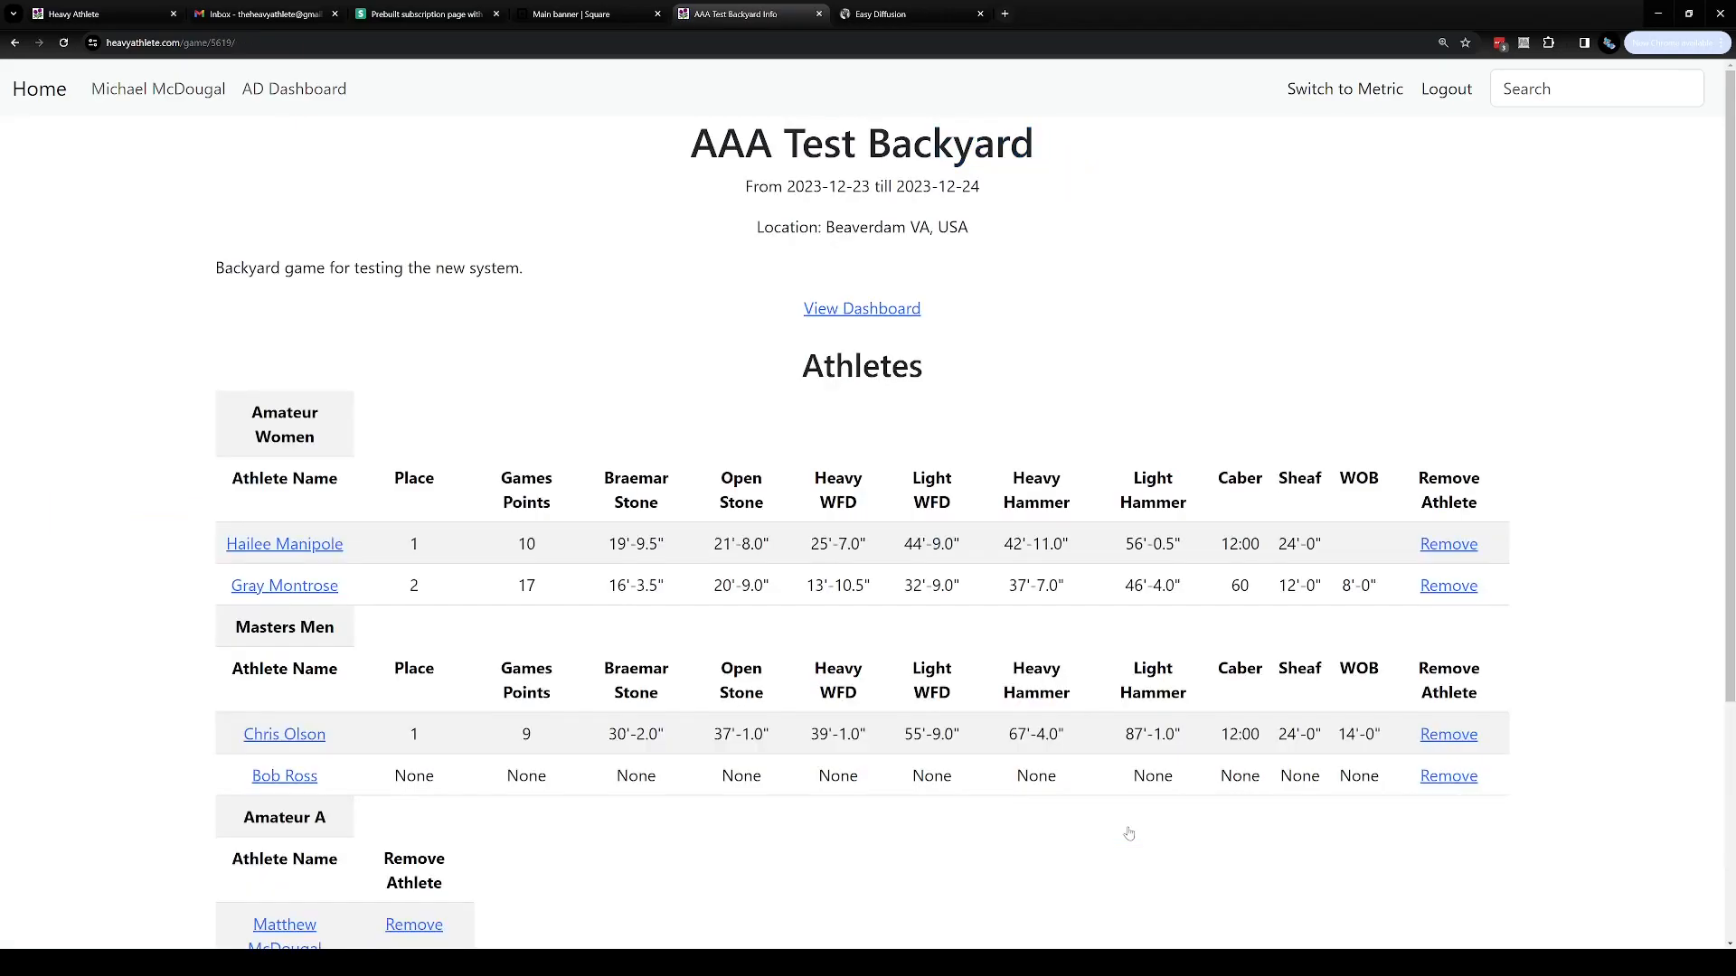
left_click(881, 315)
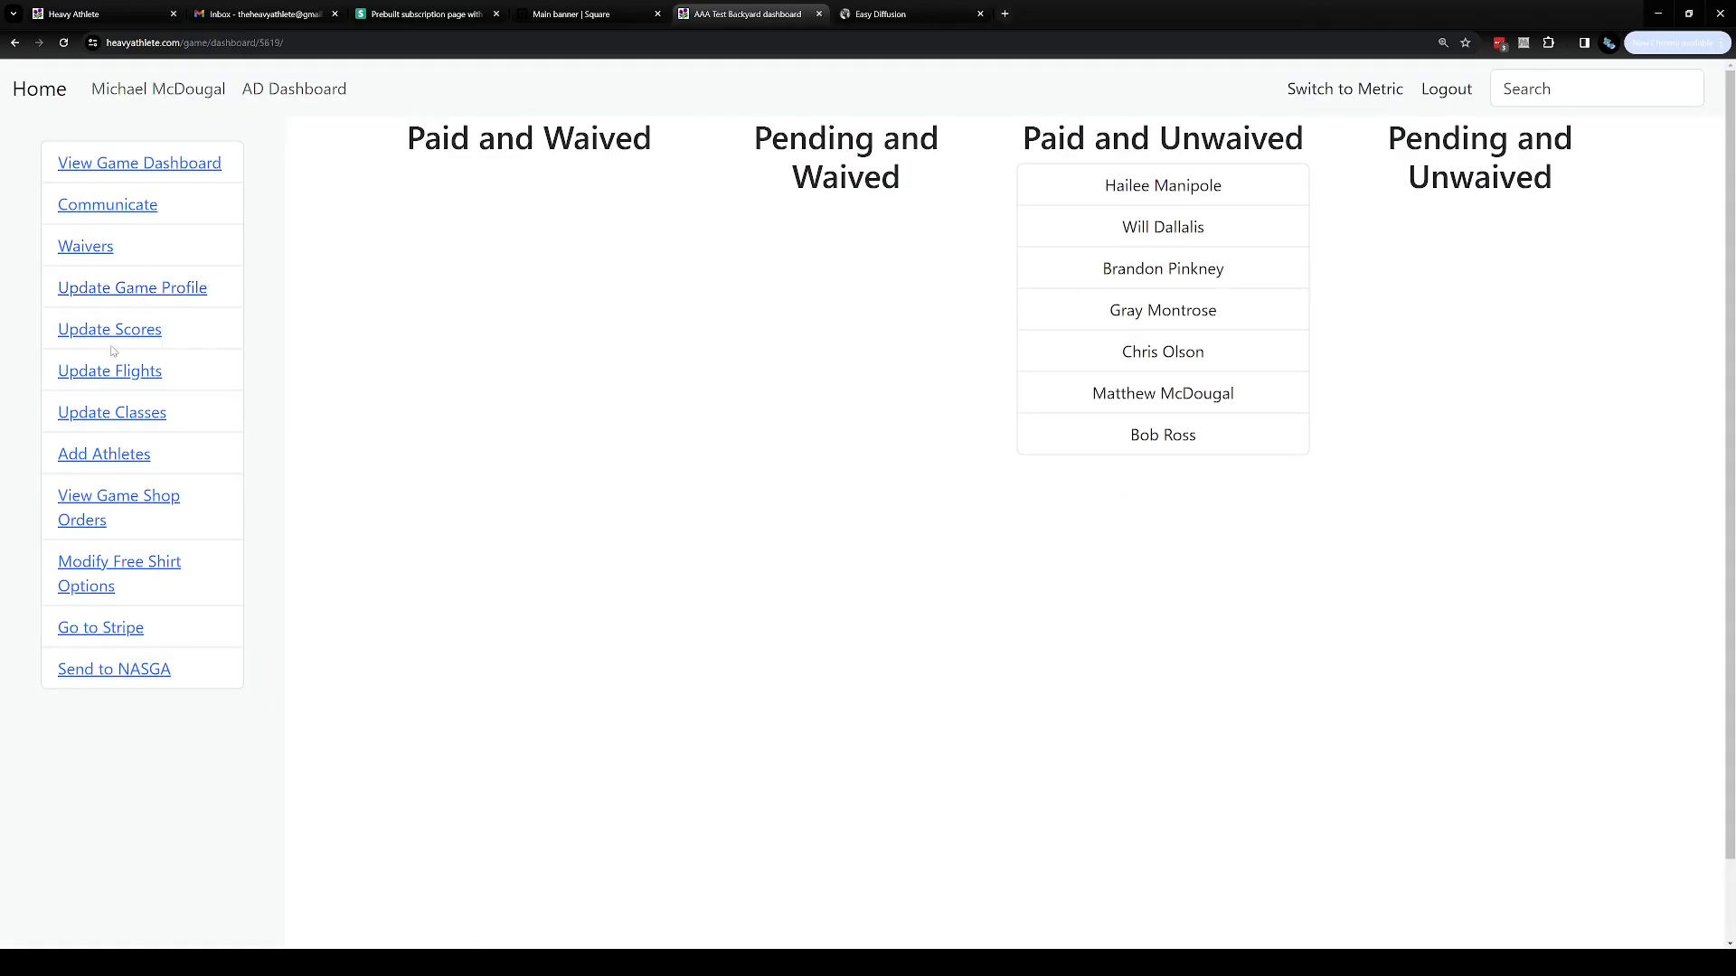
left_click(100, 372)
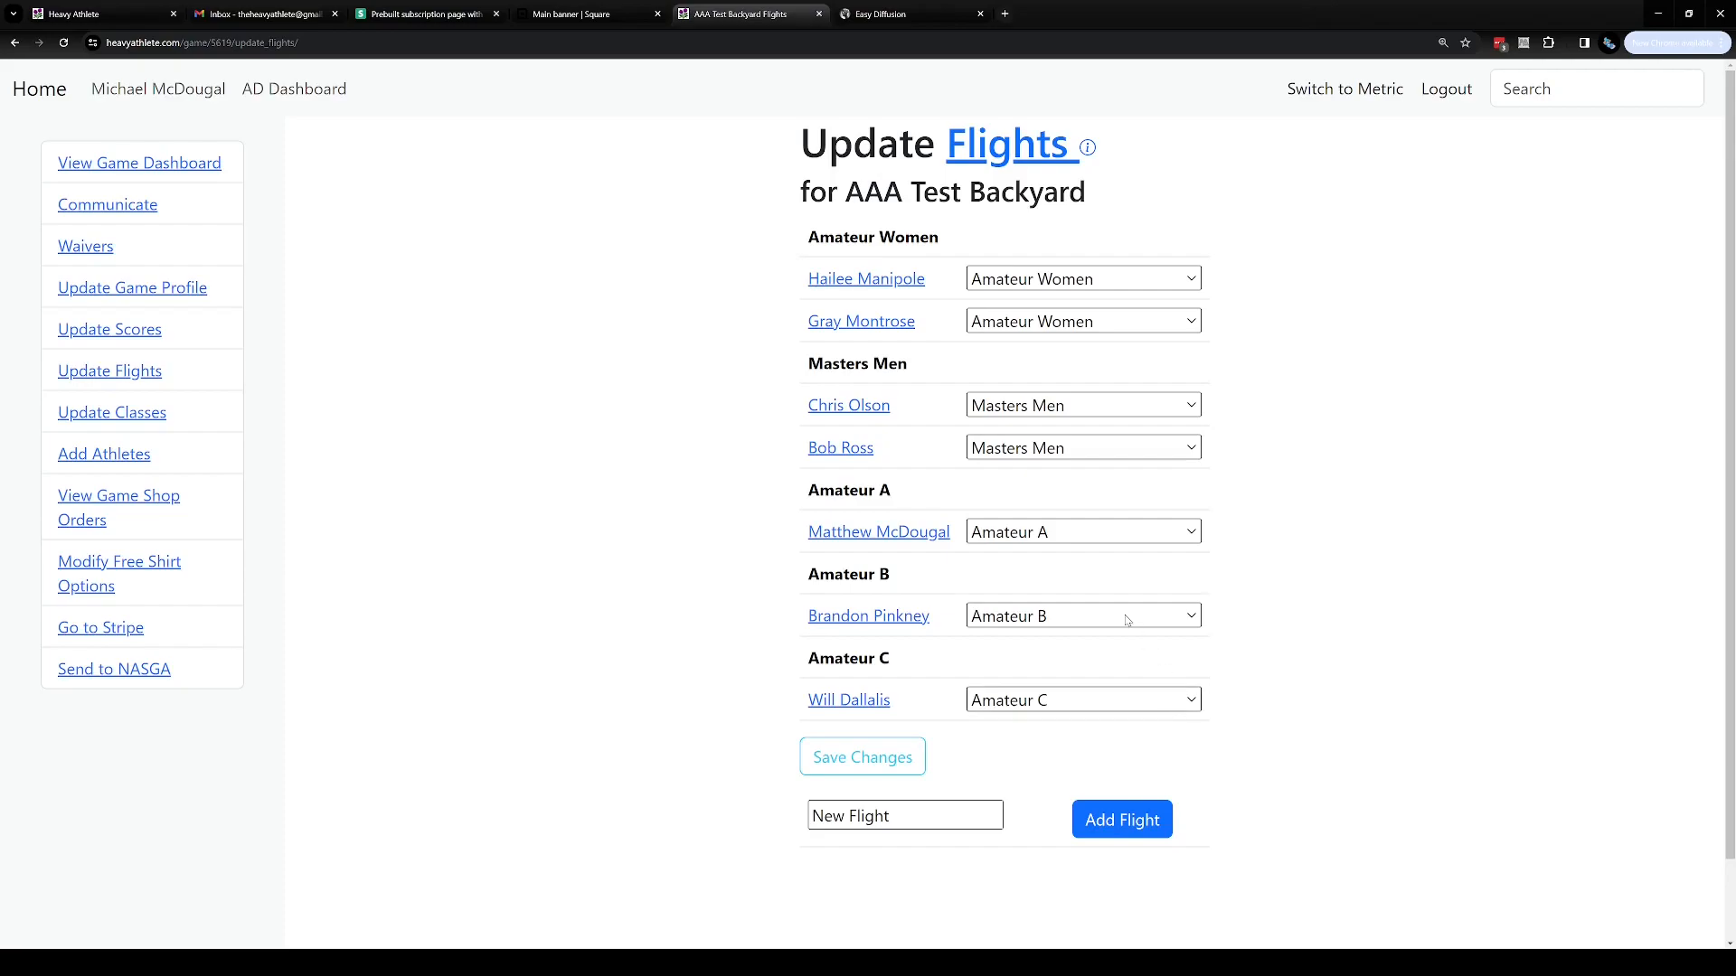
left_click(1021, 700)
left_click(1025, 795)
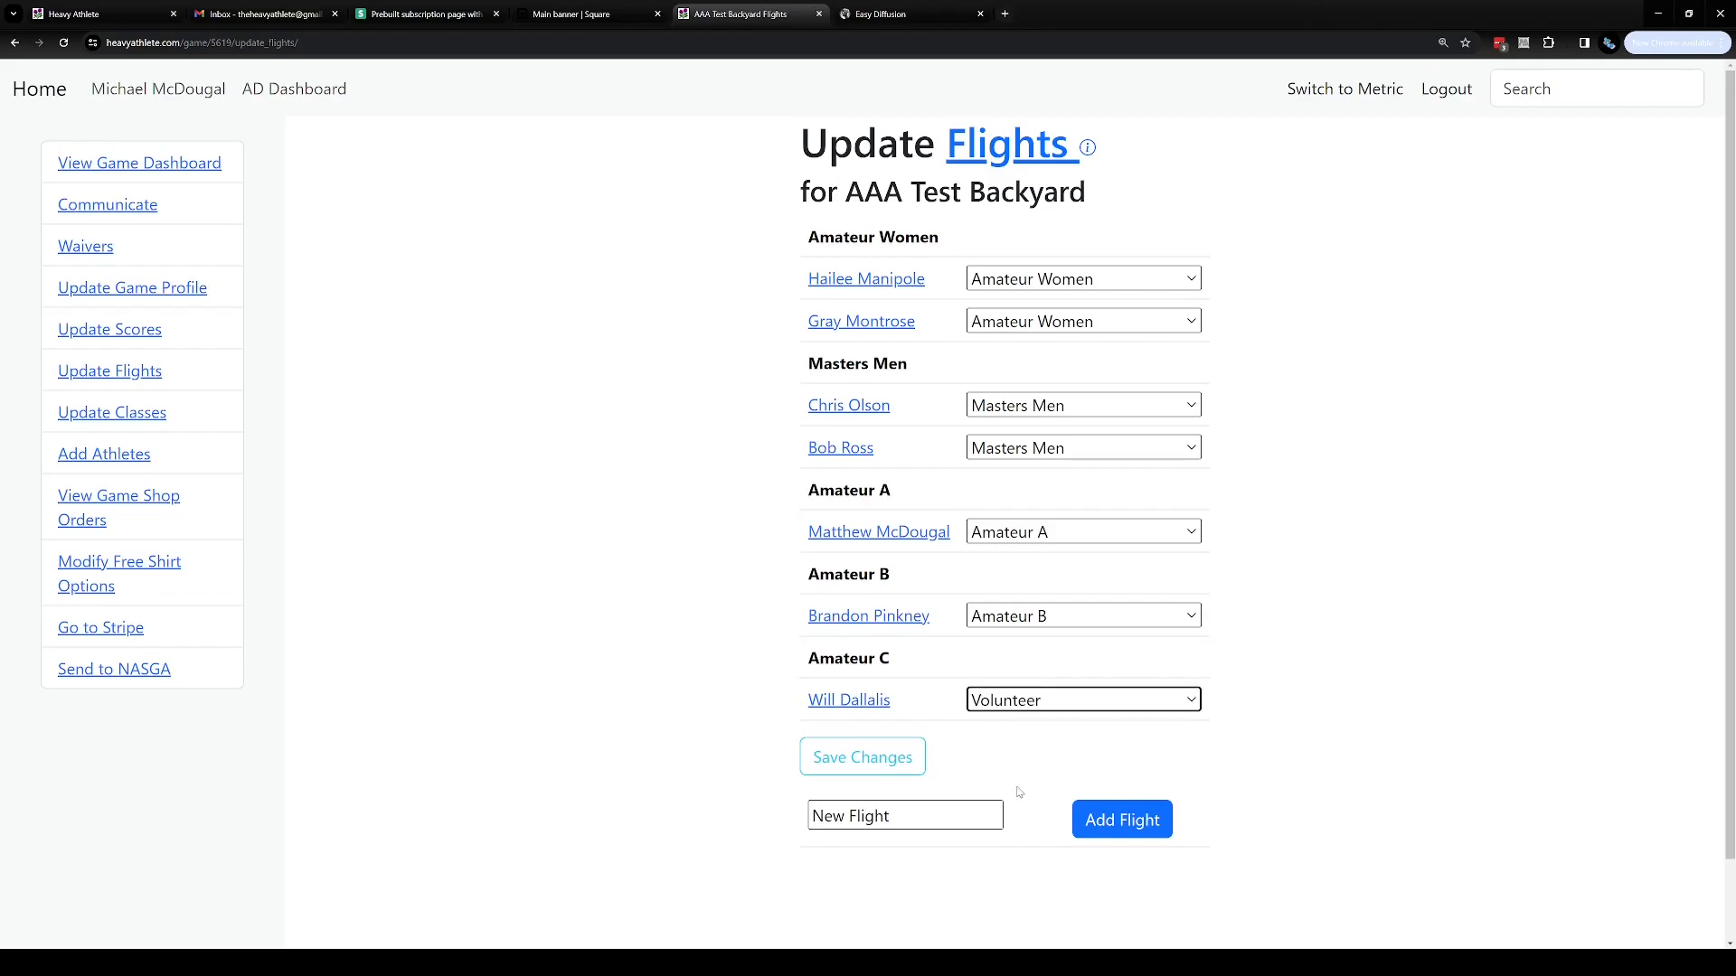
left_click(896, 764)
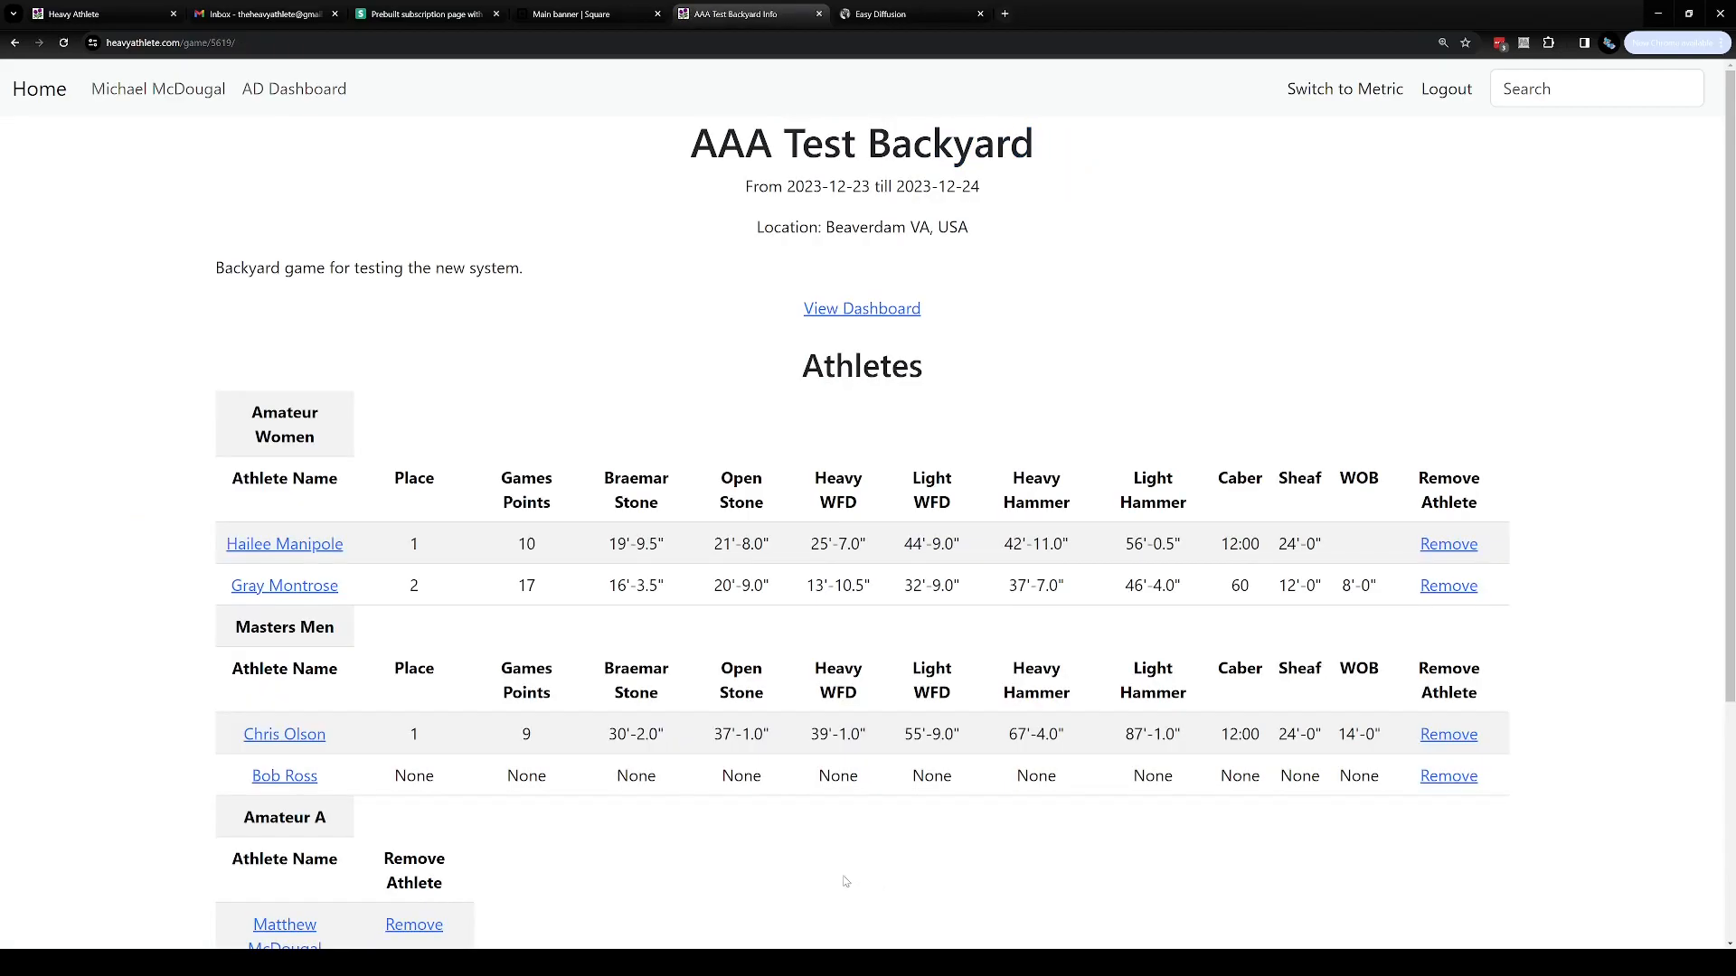
Review the game page's flight groups, including the Volunteer group
scroll(491, 653, "down", 3)
scroll(491, 653, "down", 1)
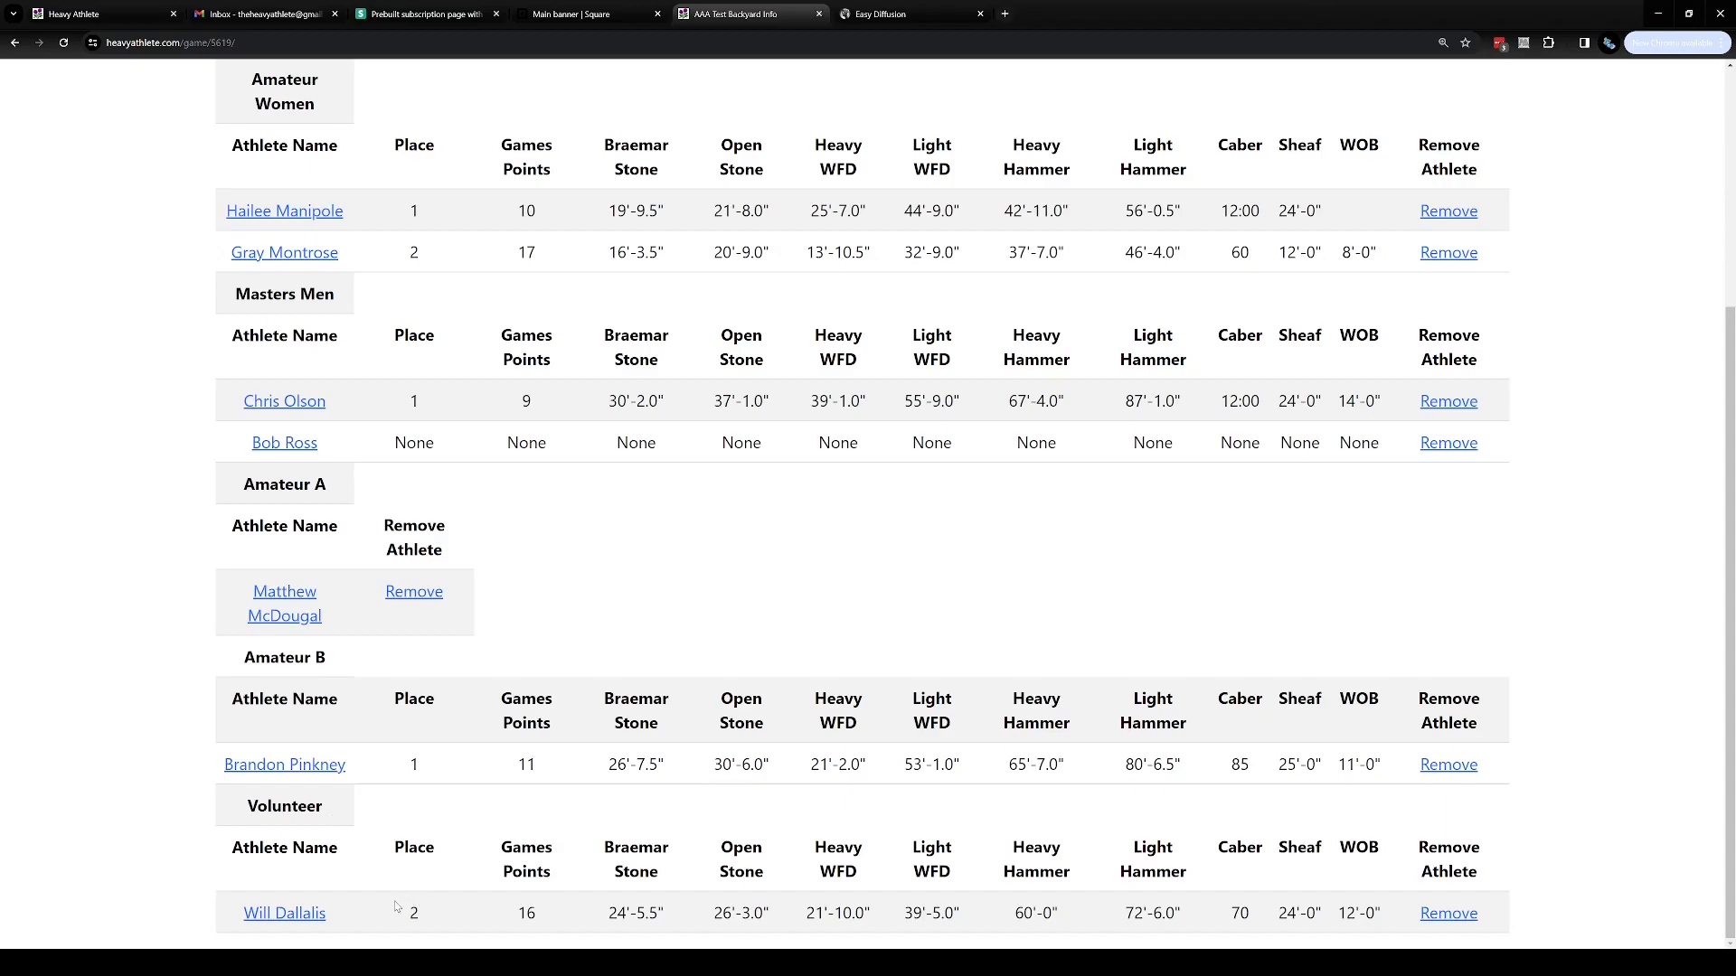
left_click_drag(405, 911, 1386, 909)
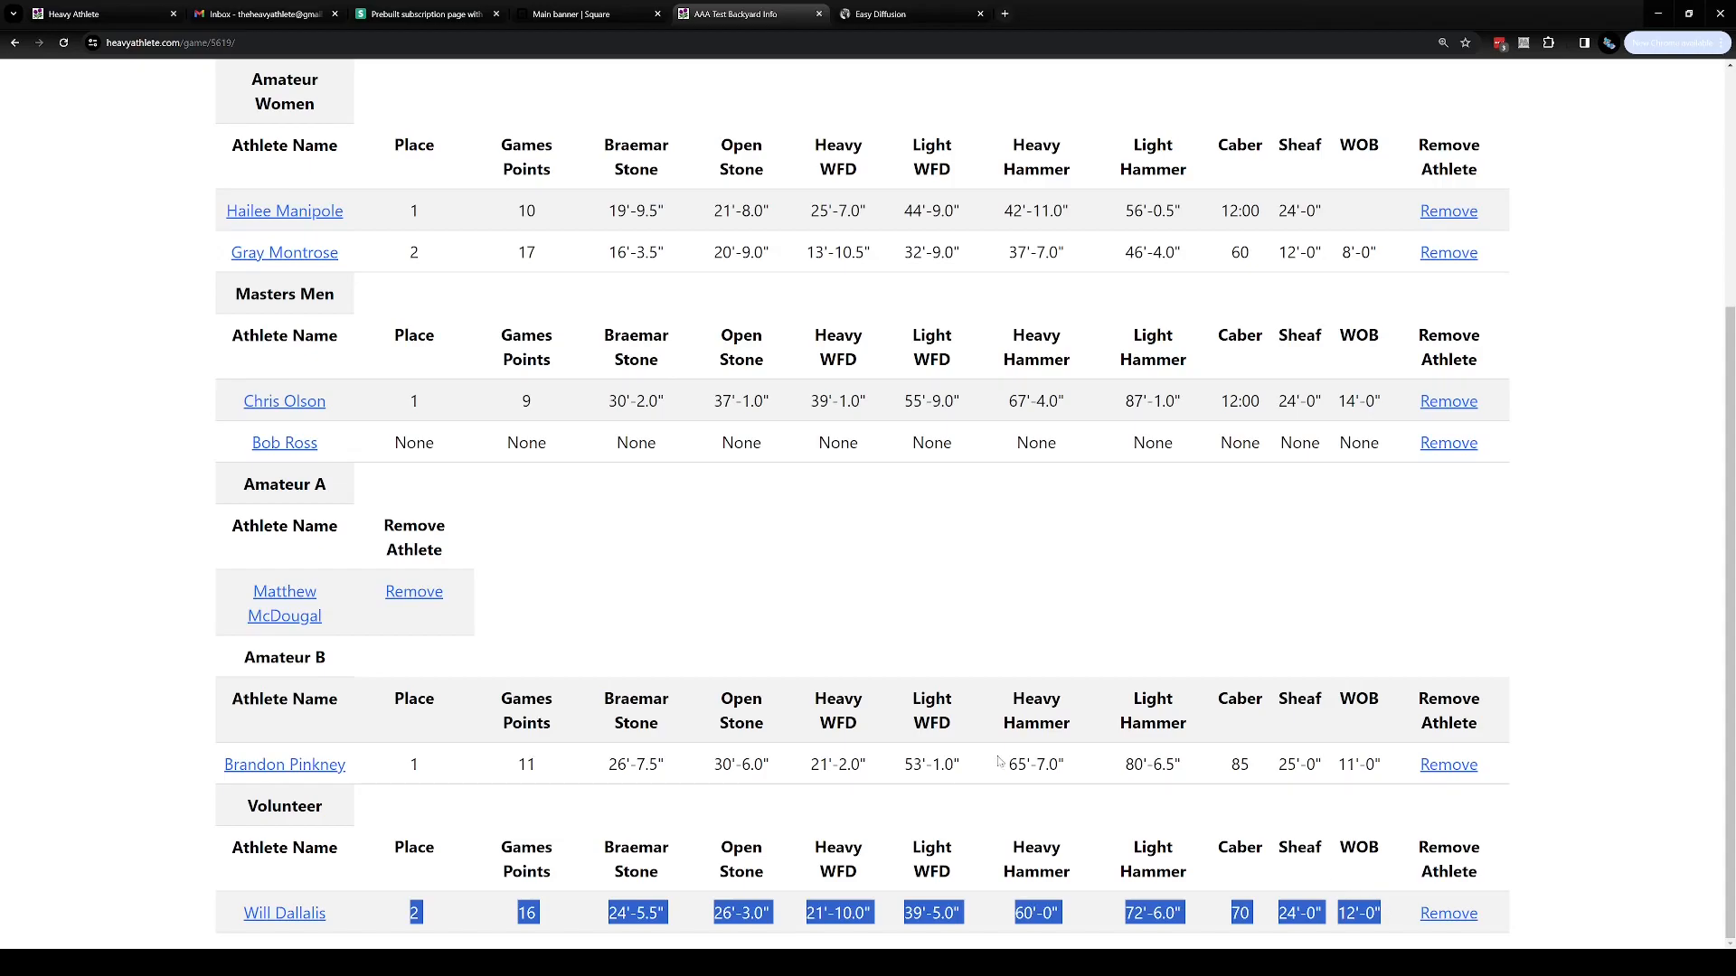
scroll(594, 652, "up", 1)
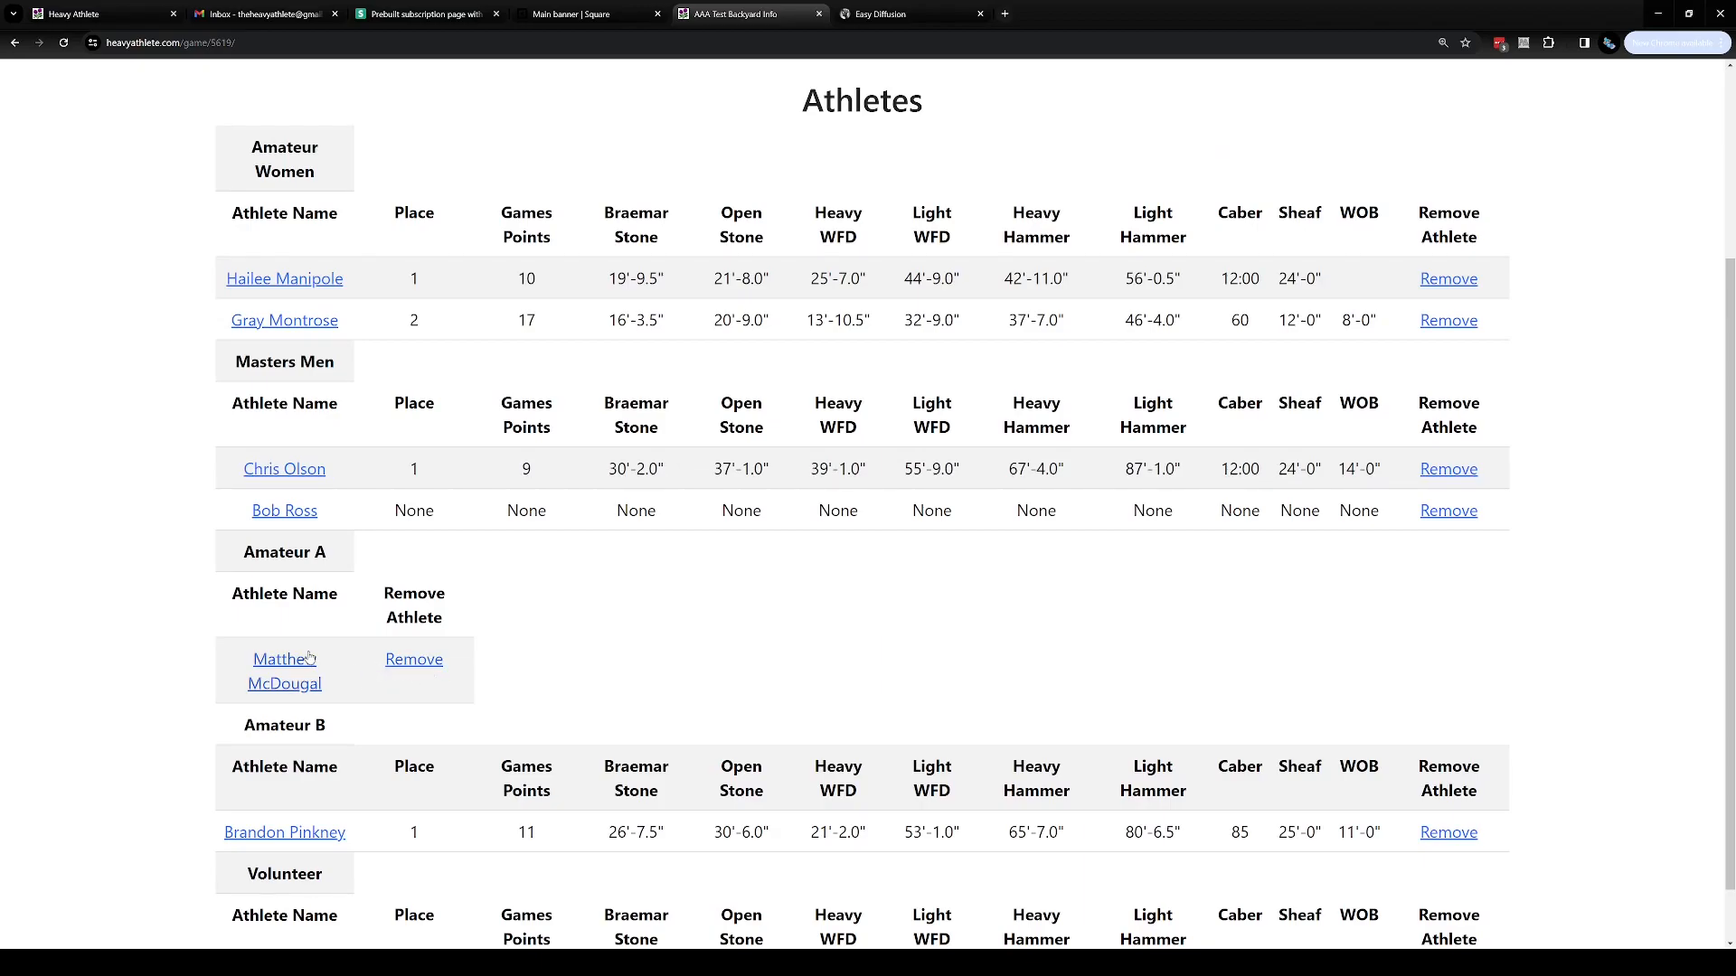
left_click_drag(330, 562, 239, 565)
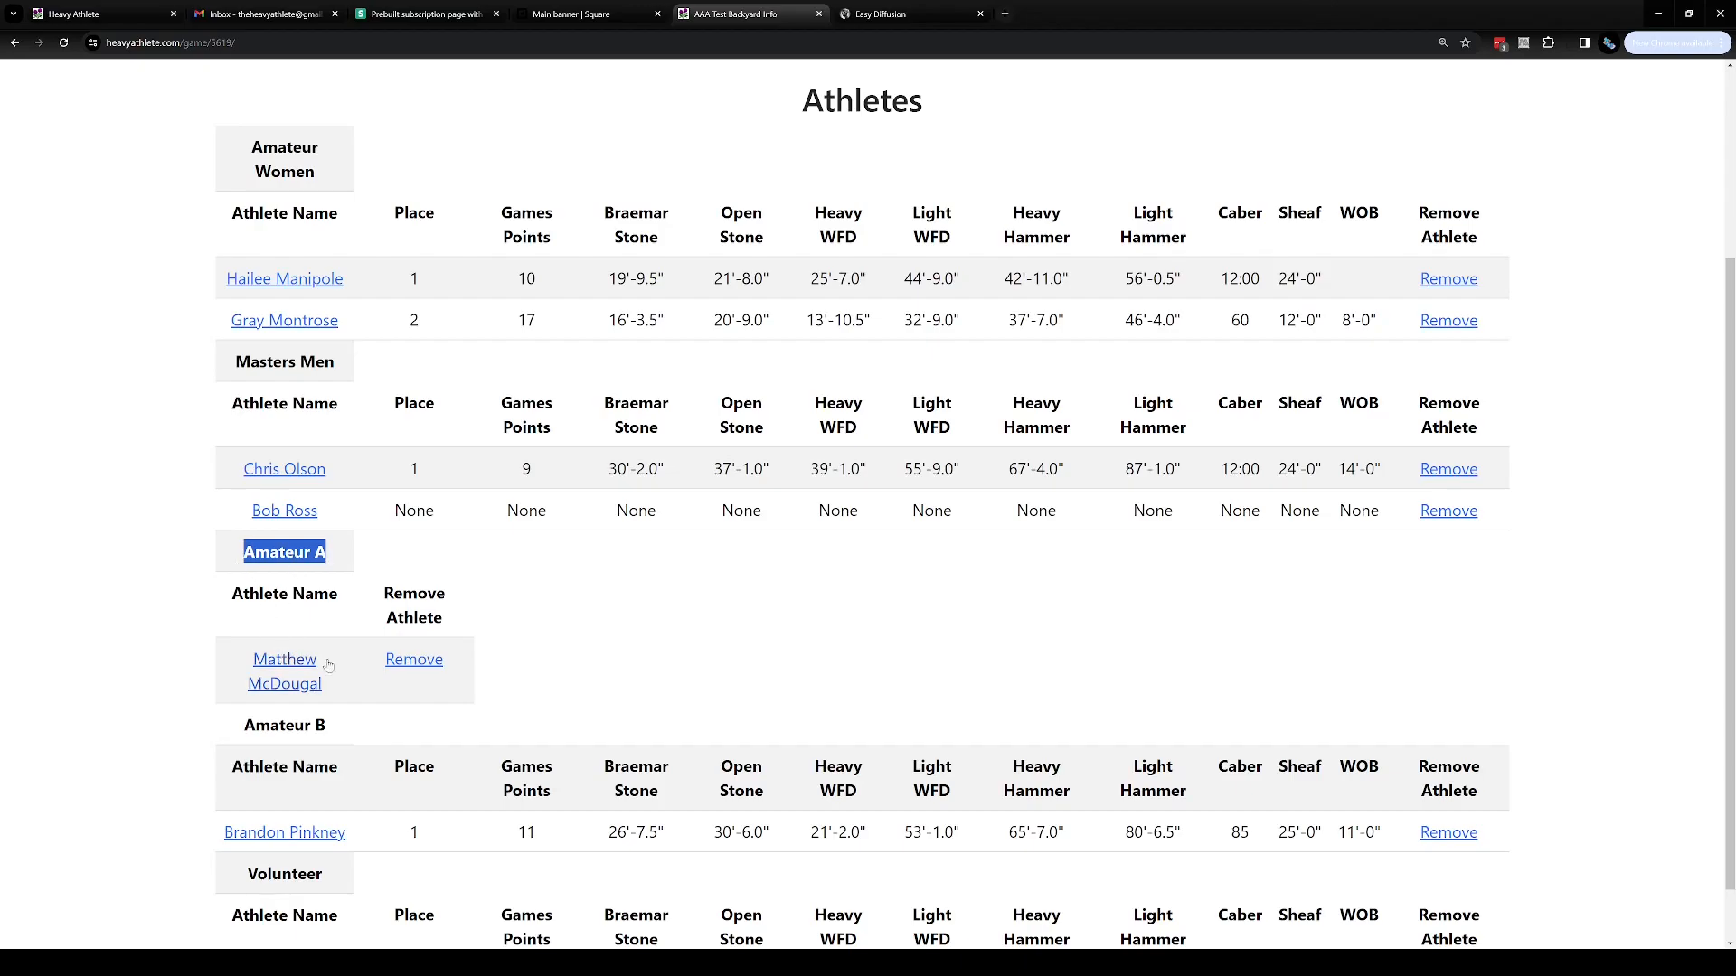
scroll(527, 717, "up", 3)
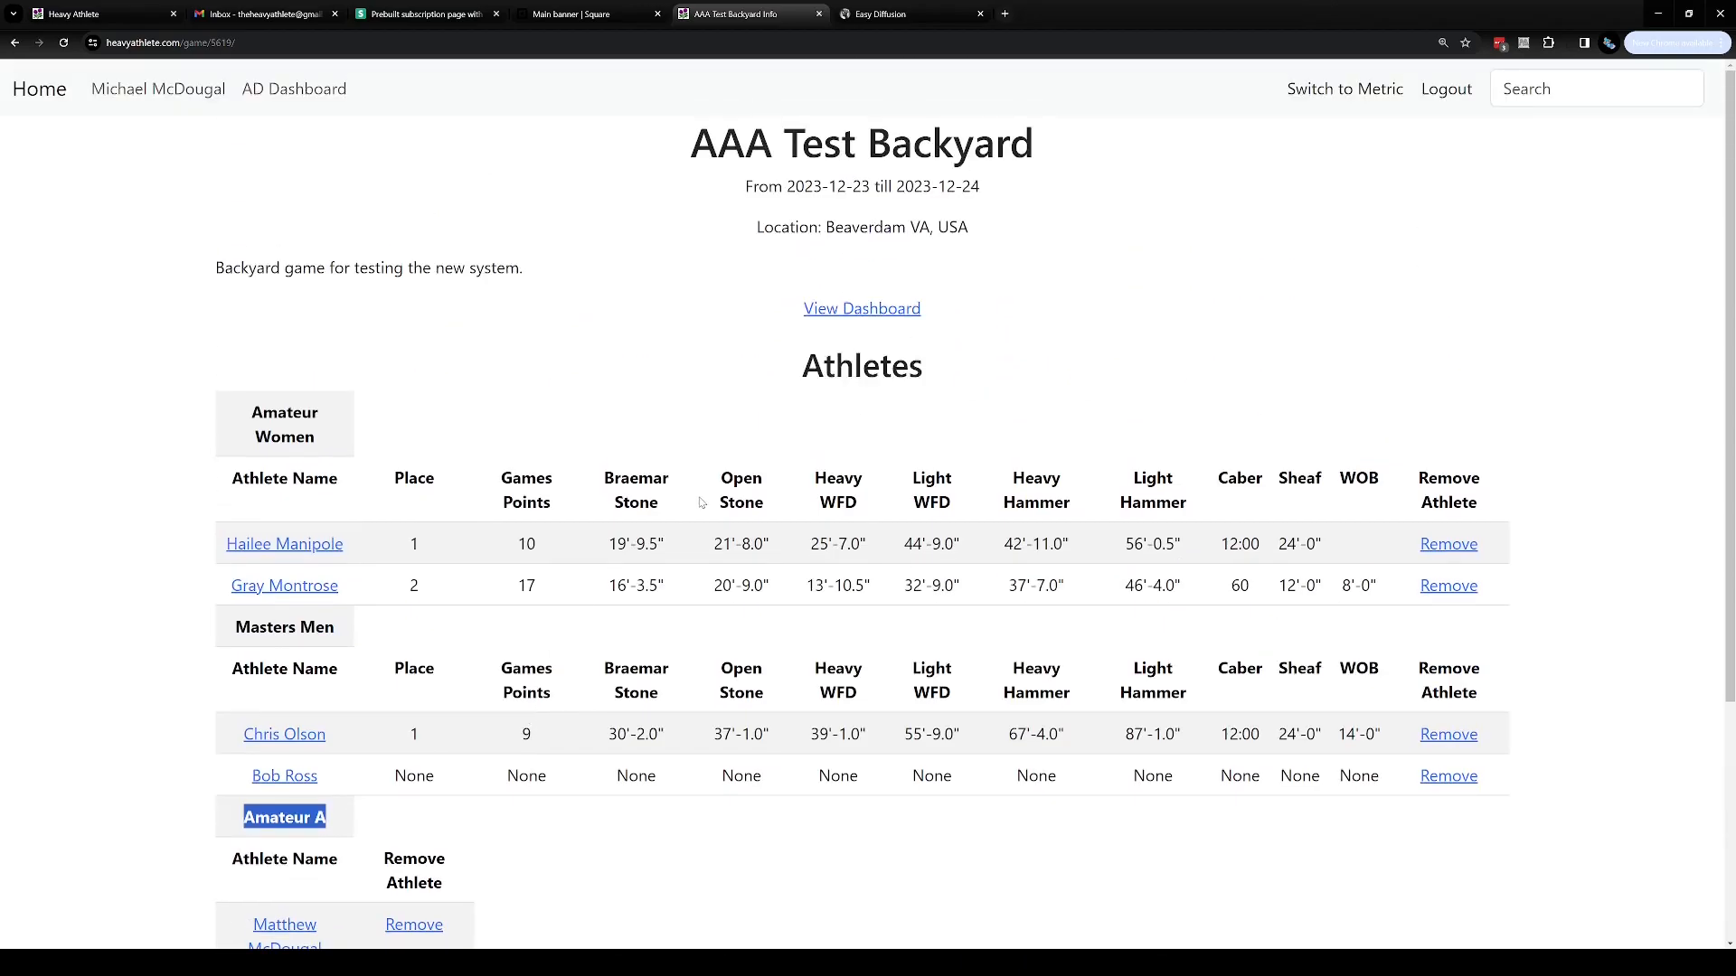
left_click(893, 312)
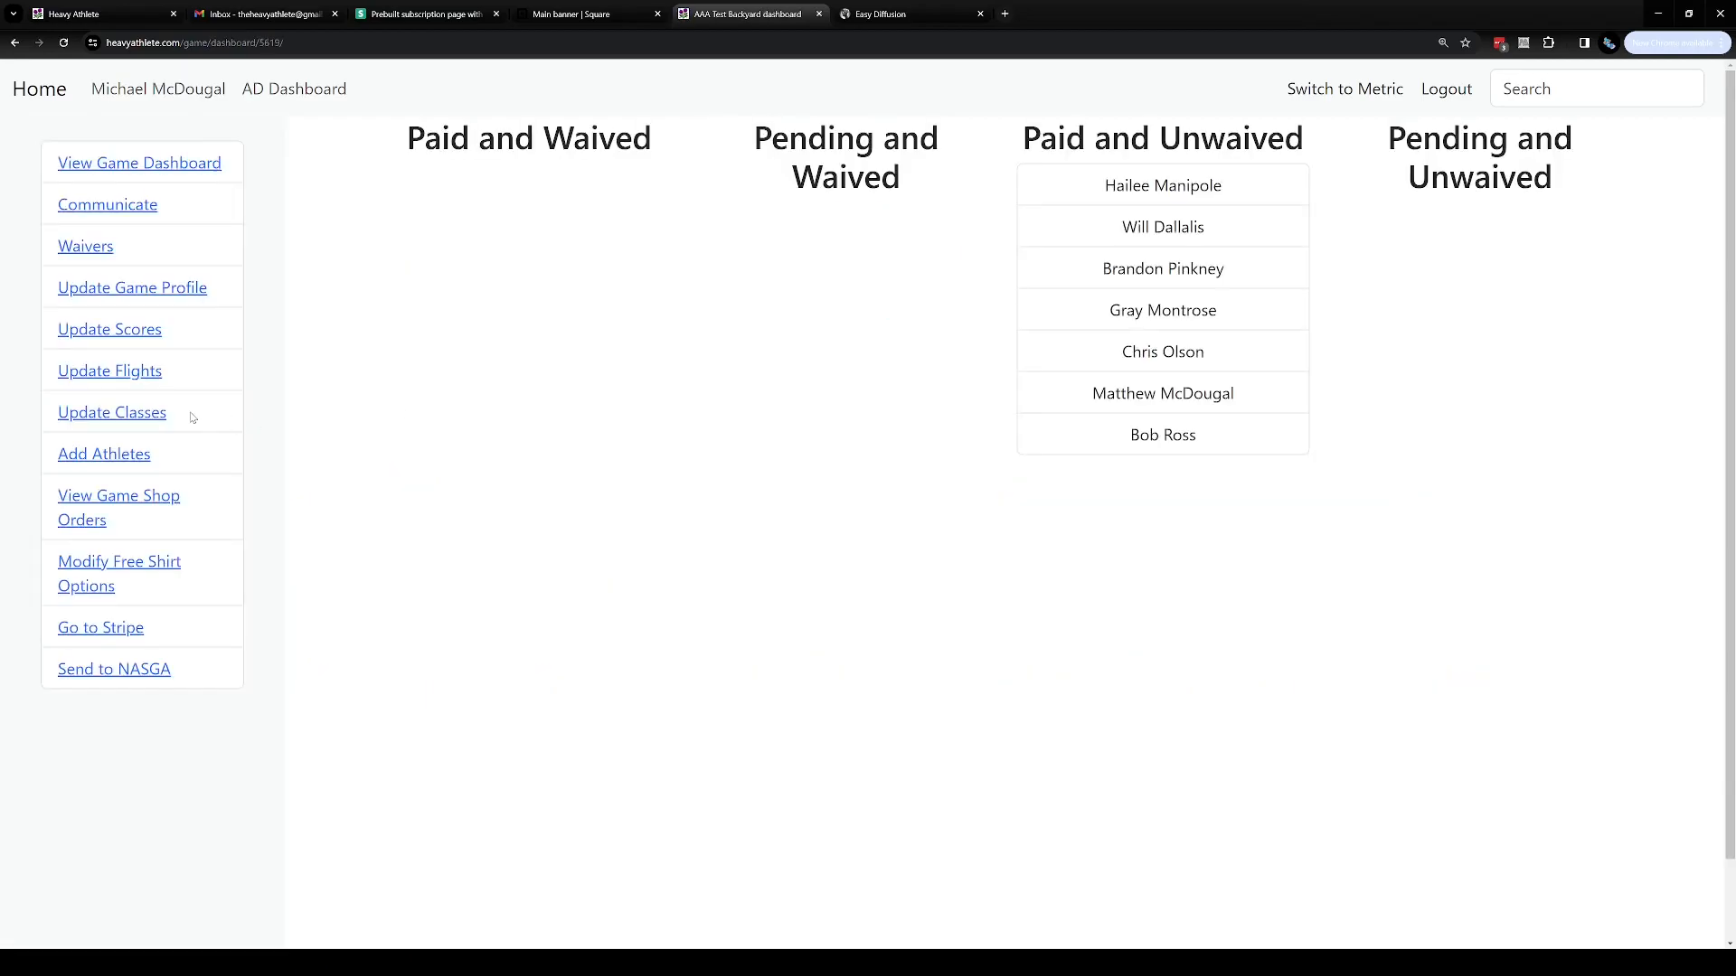
Reopen the flight assignments, save them again, and check the game page
left_click(144, 384)
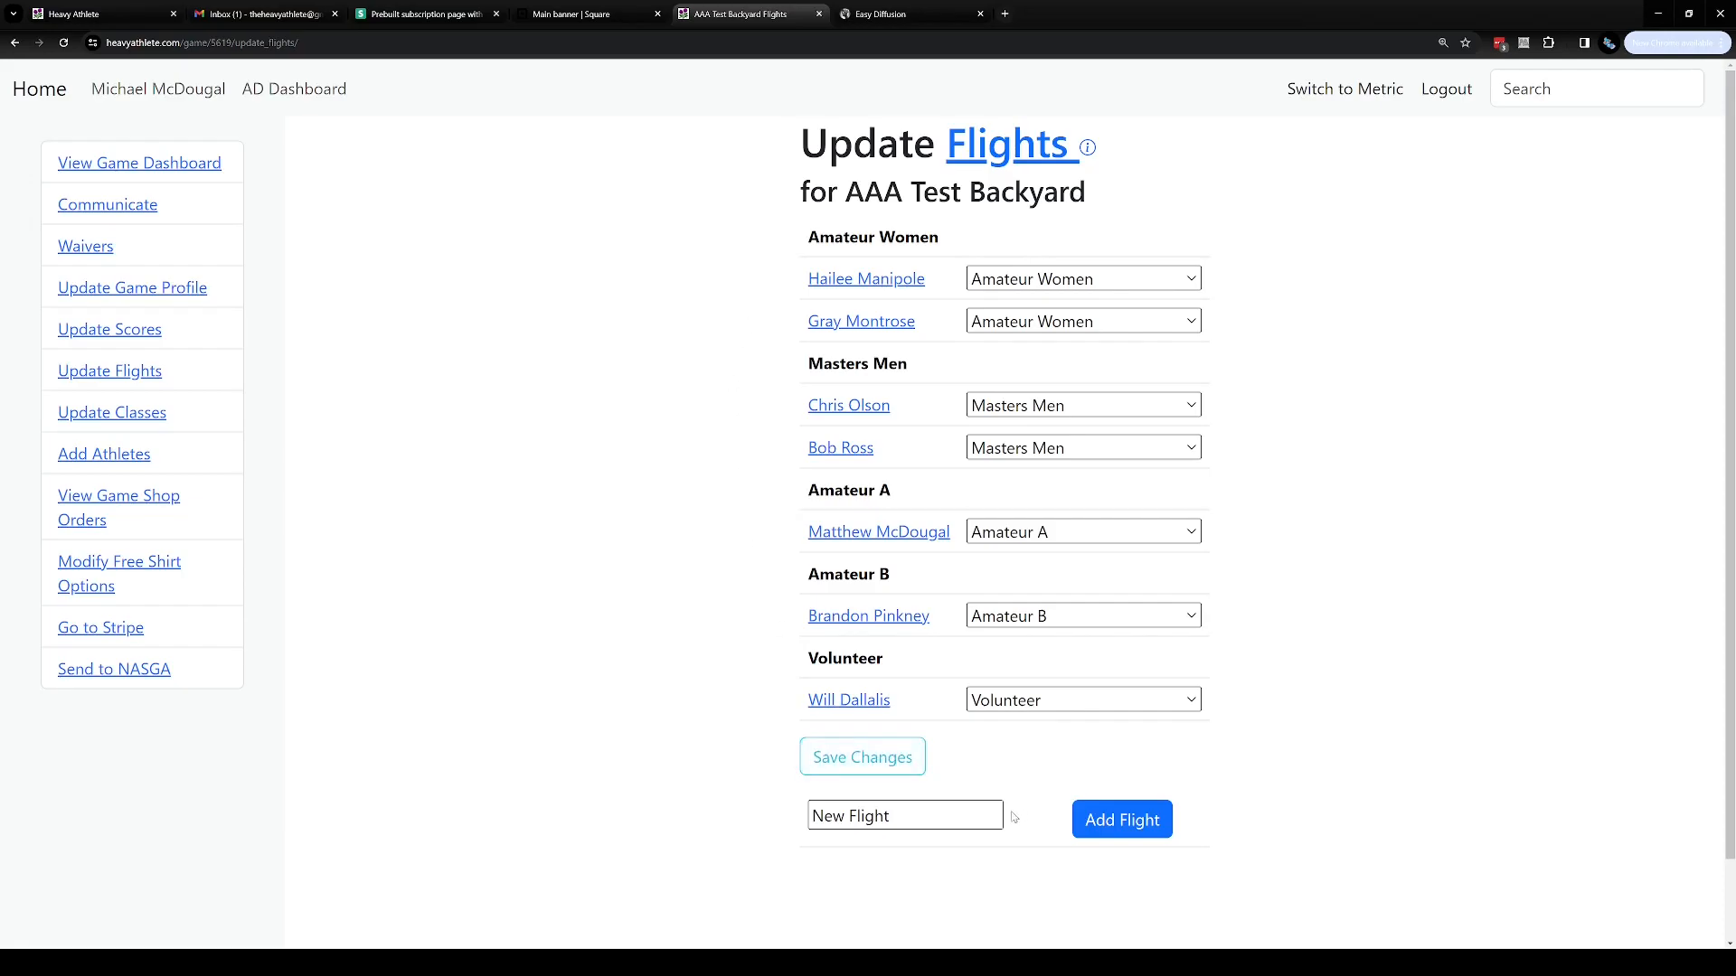
left_click(914, 755)
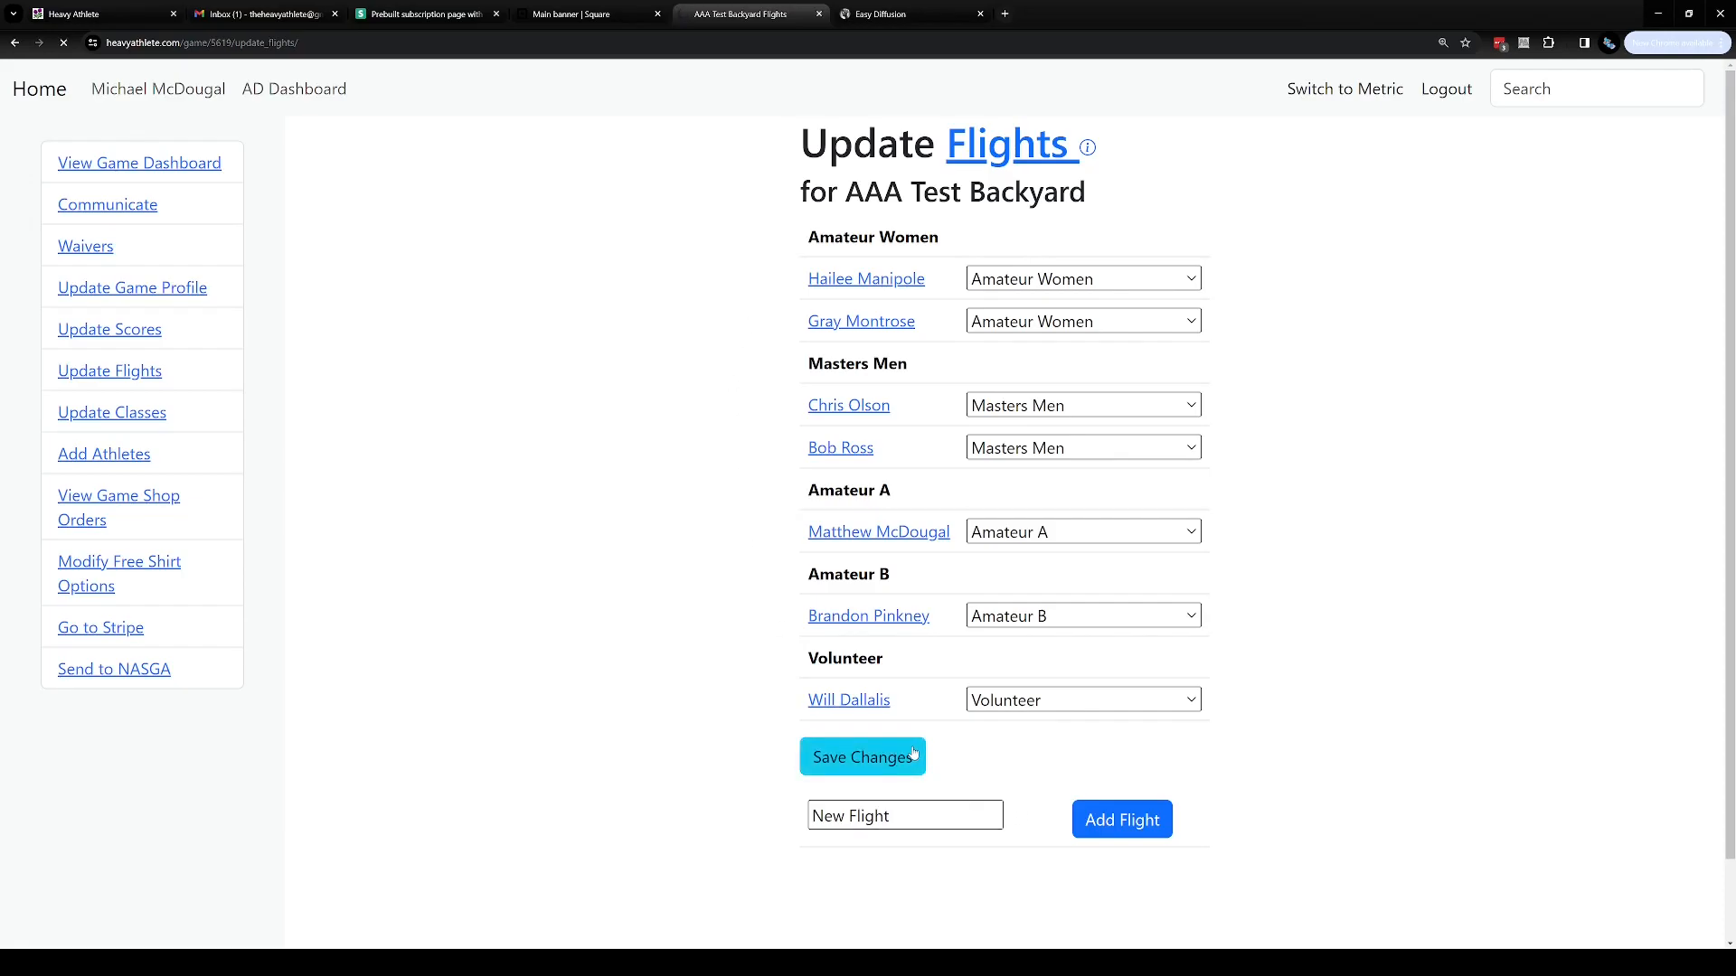
scroll(780, 728, "down", 2)
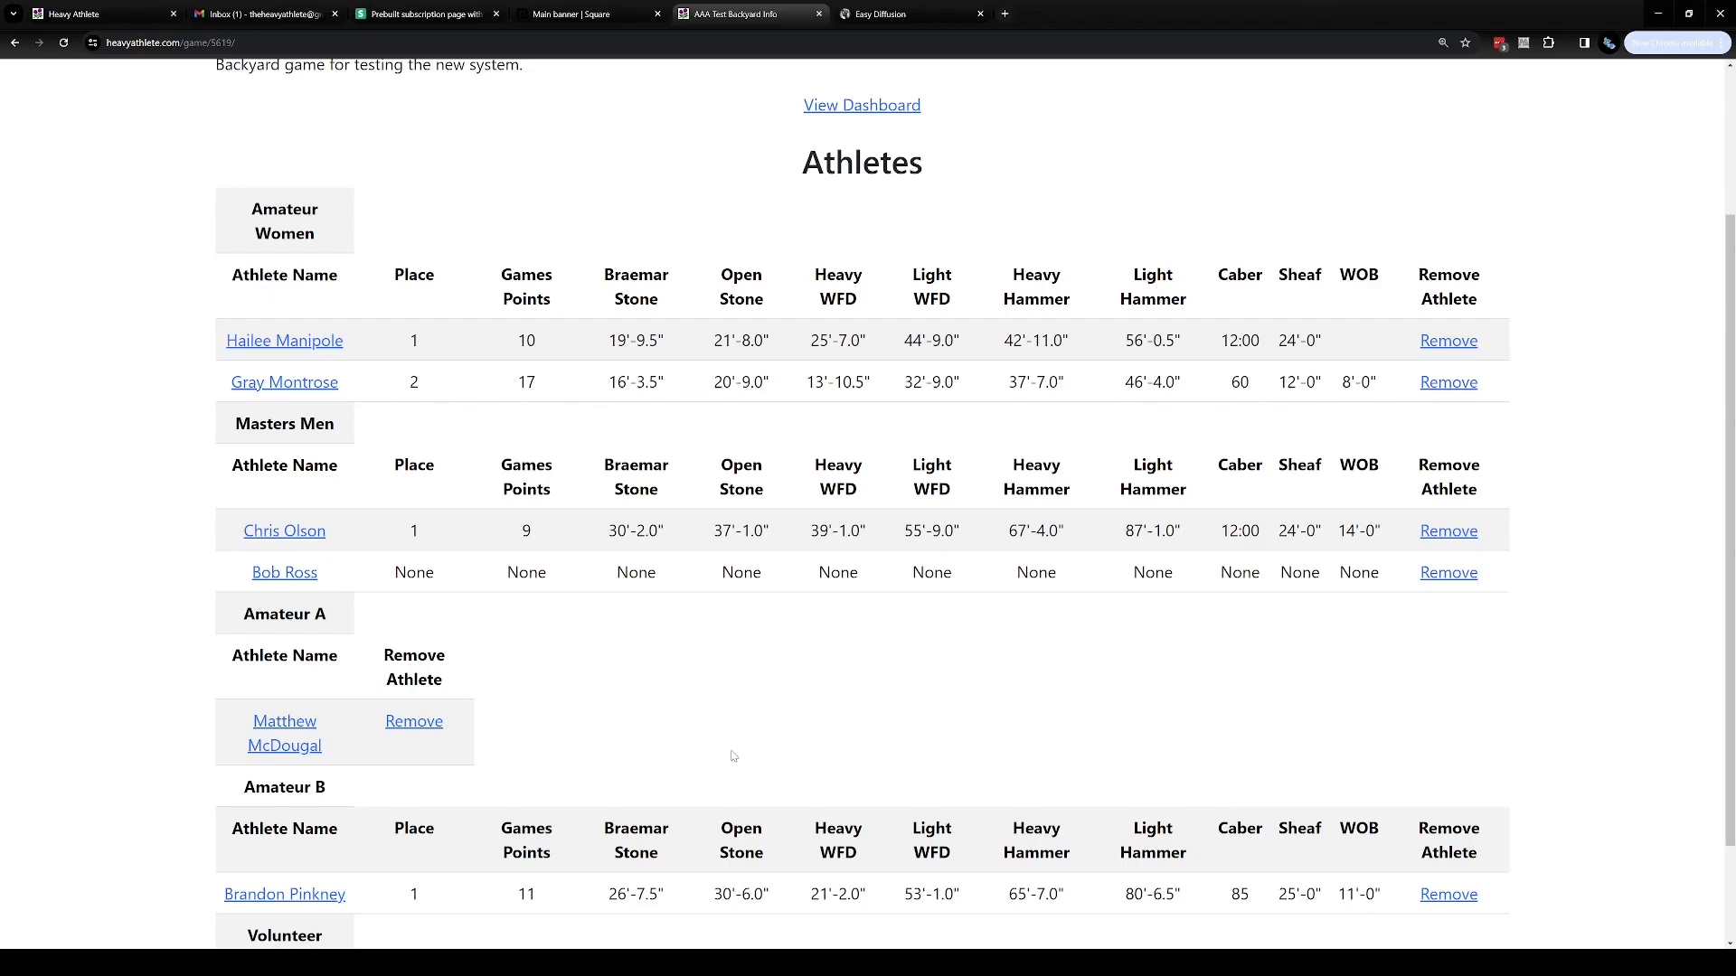
scroll(739, 760, "up", 3)
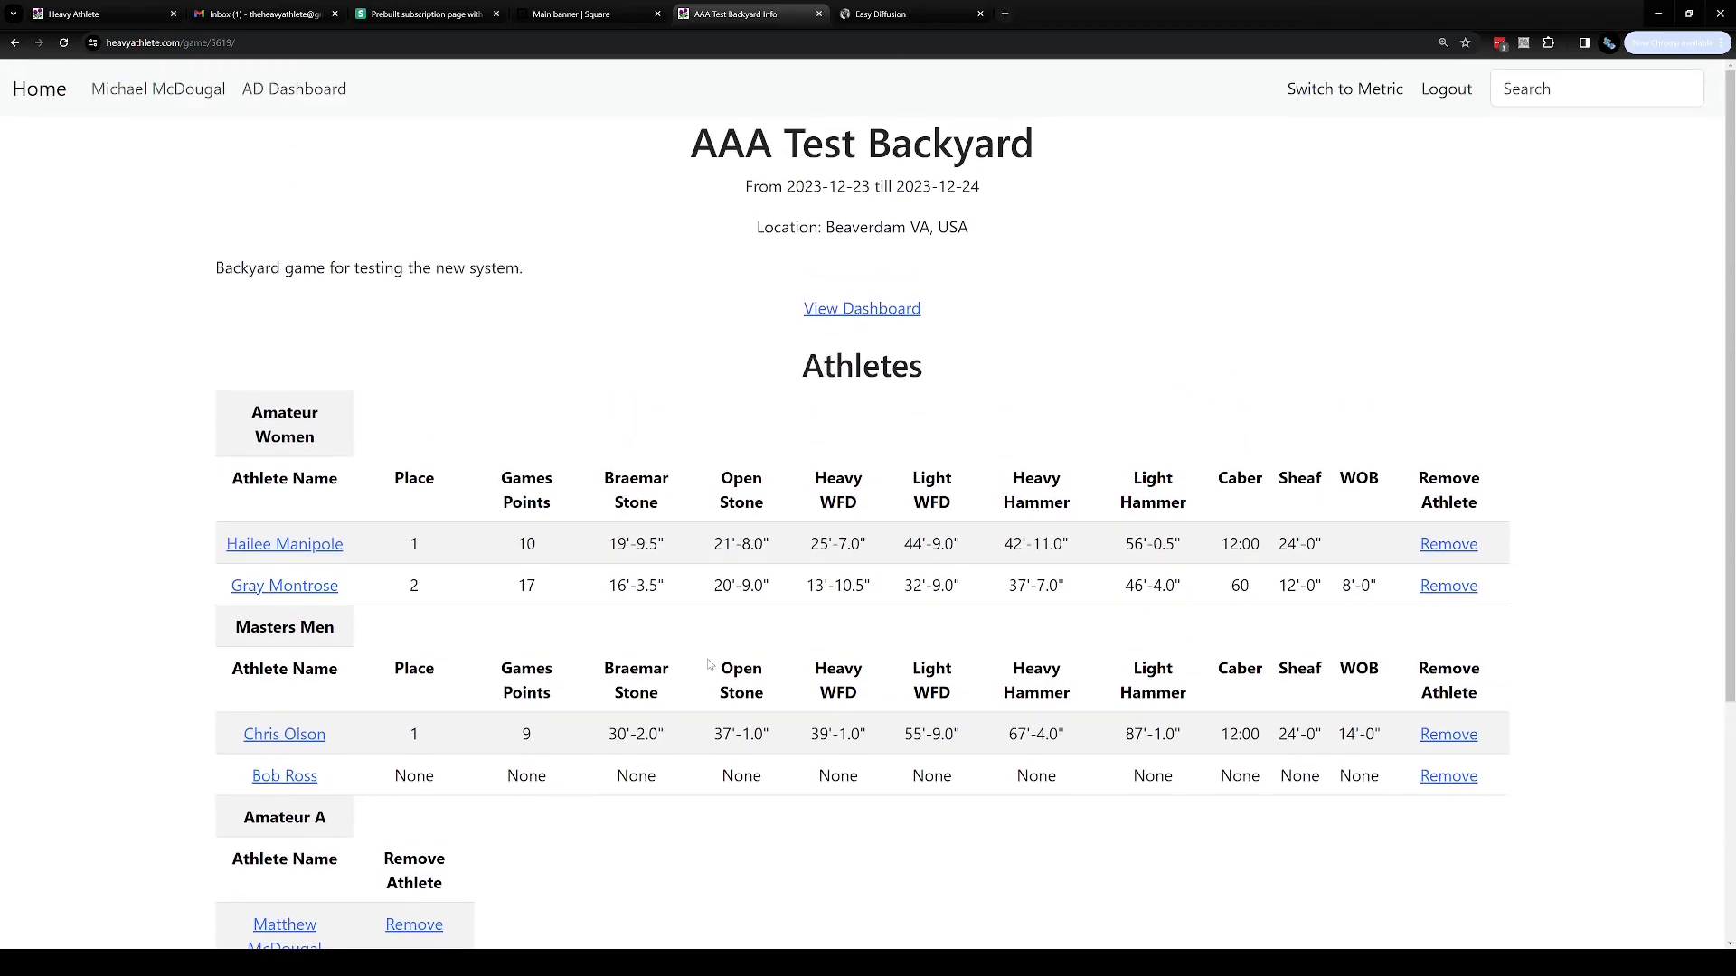
left_click(881, 312)
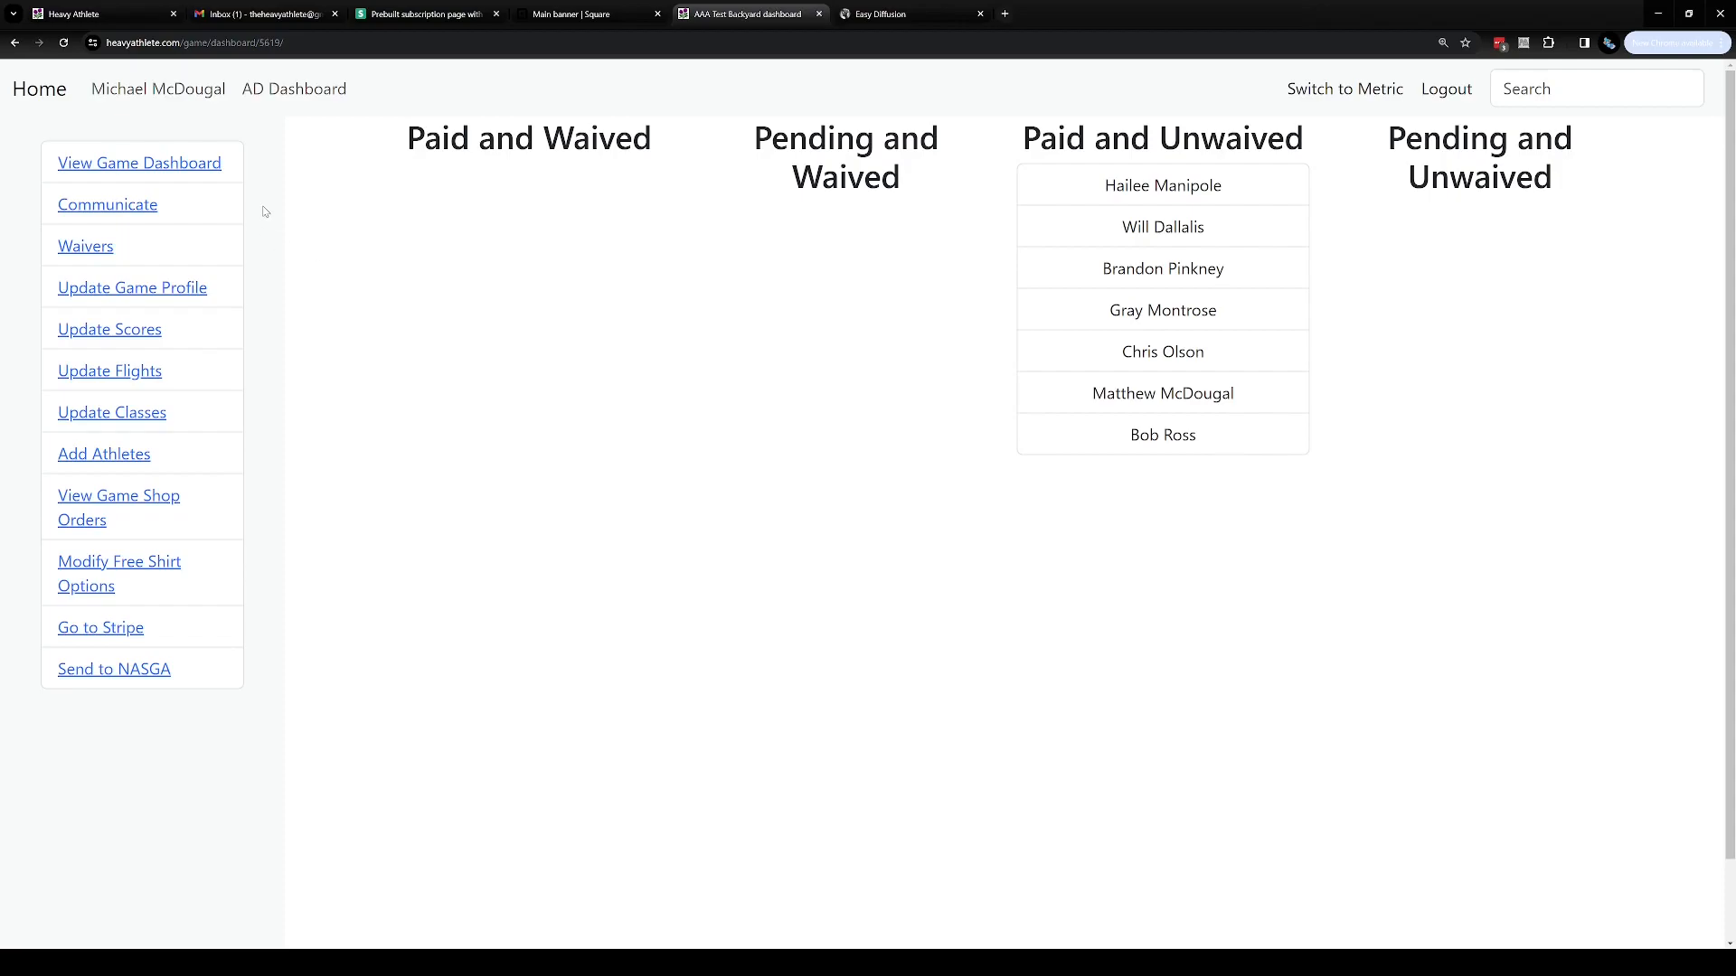
Open the game's waiver editor and start entering text in the waiver box
left_click(205, 176)
left_click_drag(1553, 181, 1358, 154)
left_click(1358, 154)
left_click_drag(1079, 149, 1307, 153)
left_click(1296, 186)
left_click(87, 252)
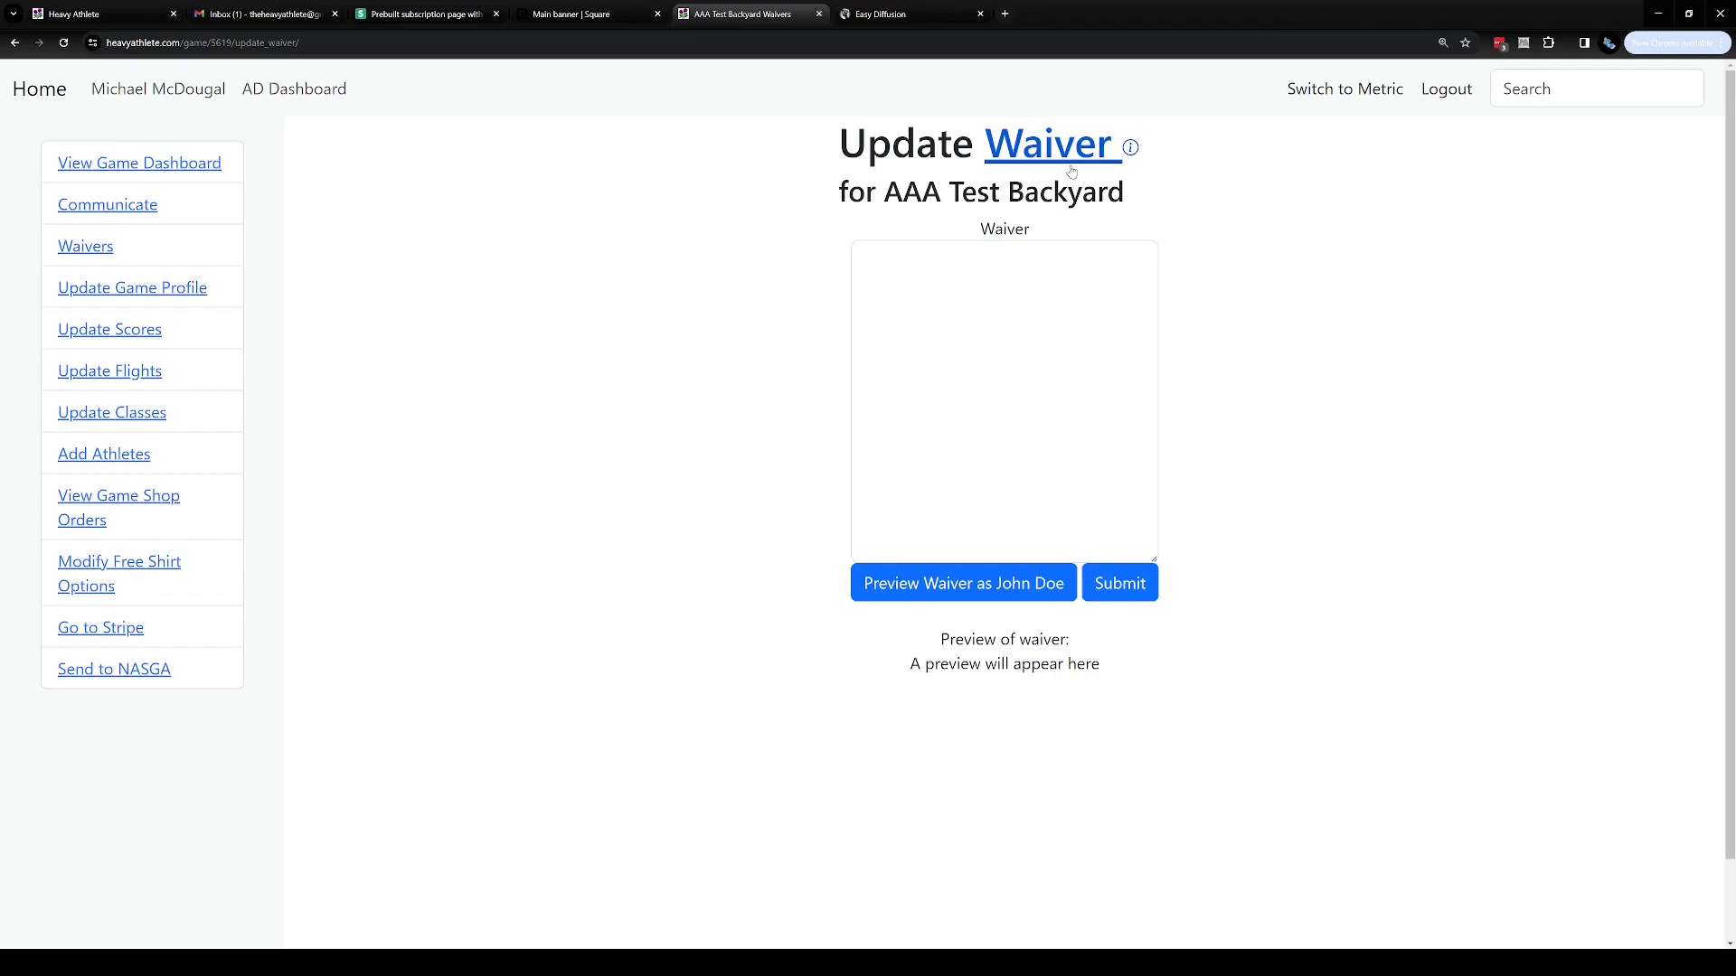
left_click(890, 275)
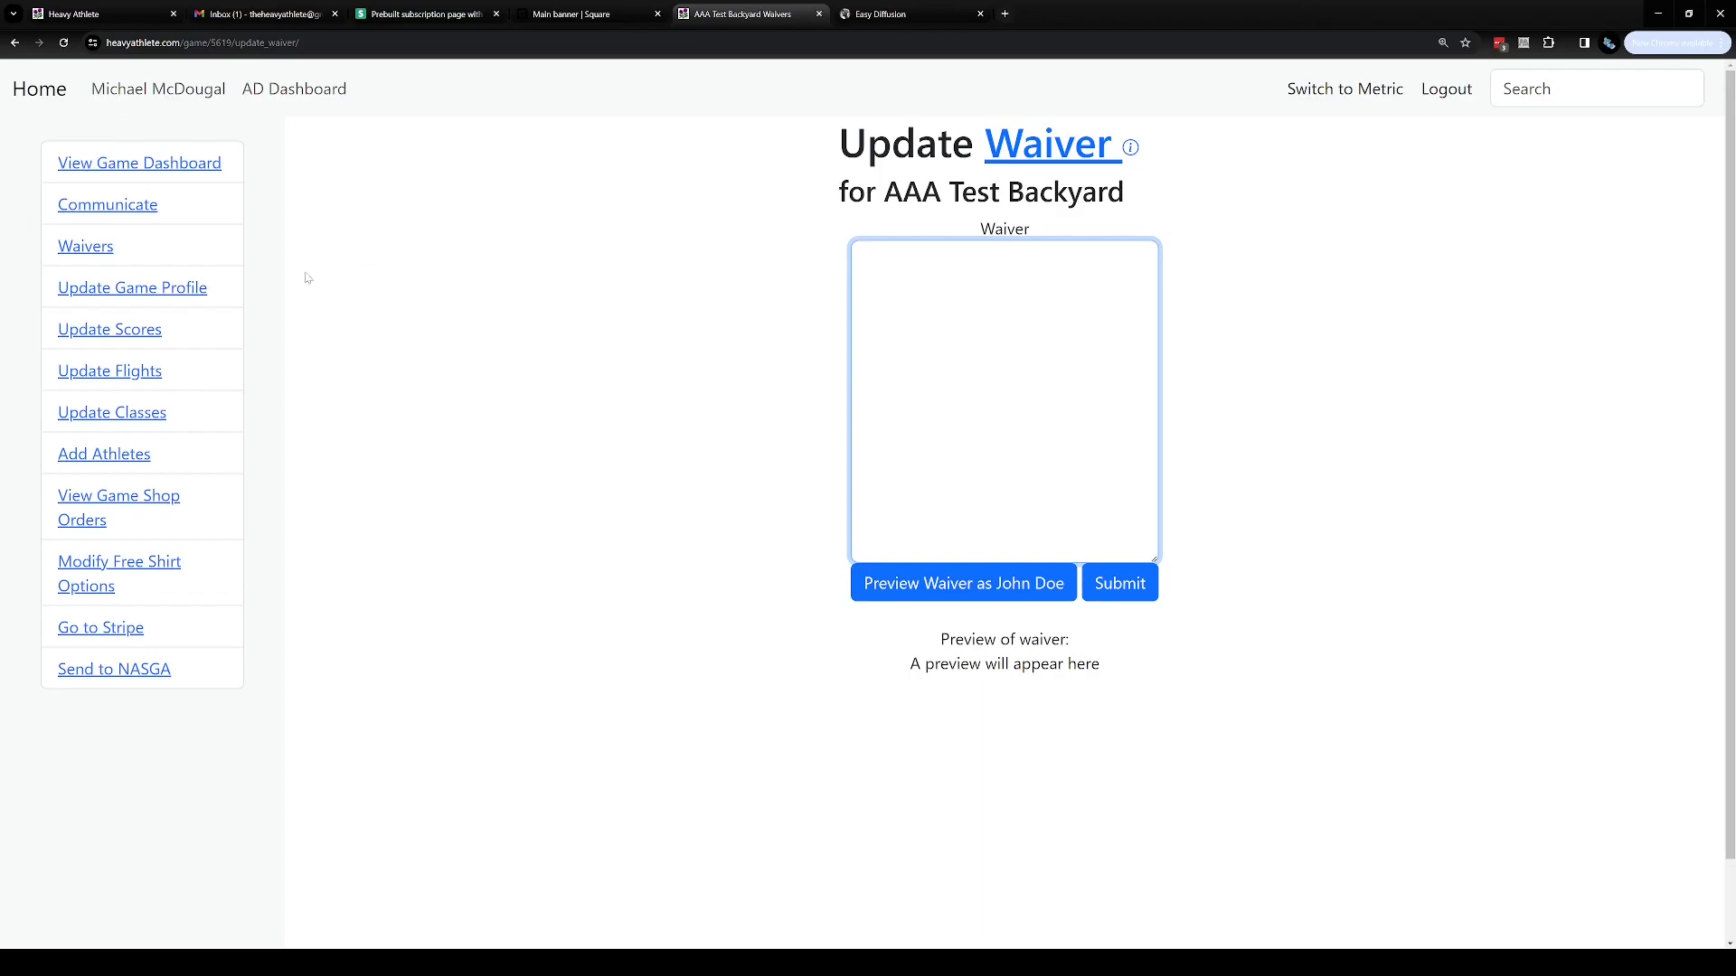
Review the game dashboard's waiver status columns, then return to the waiver editor and inspect its heading
left_click(115, 170)
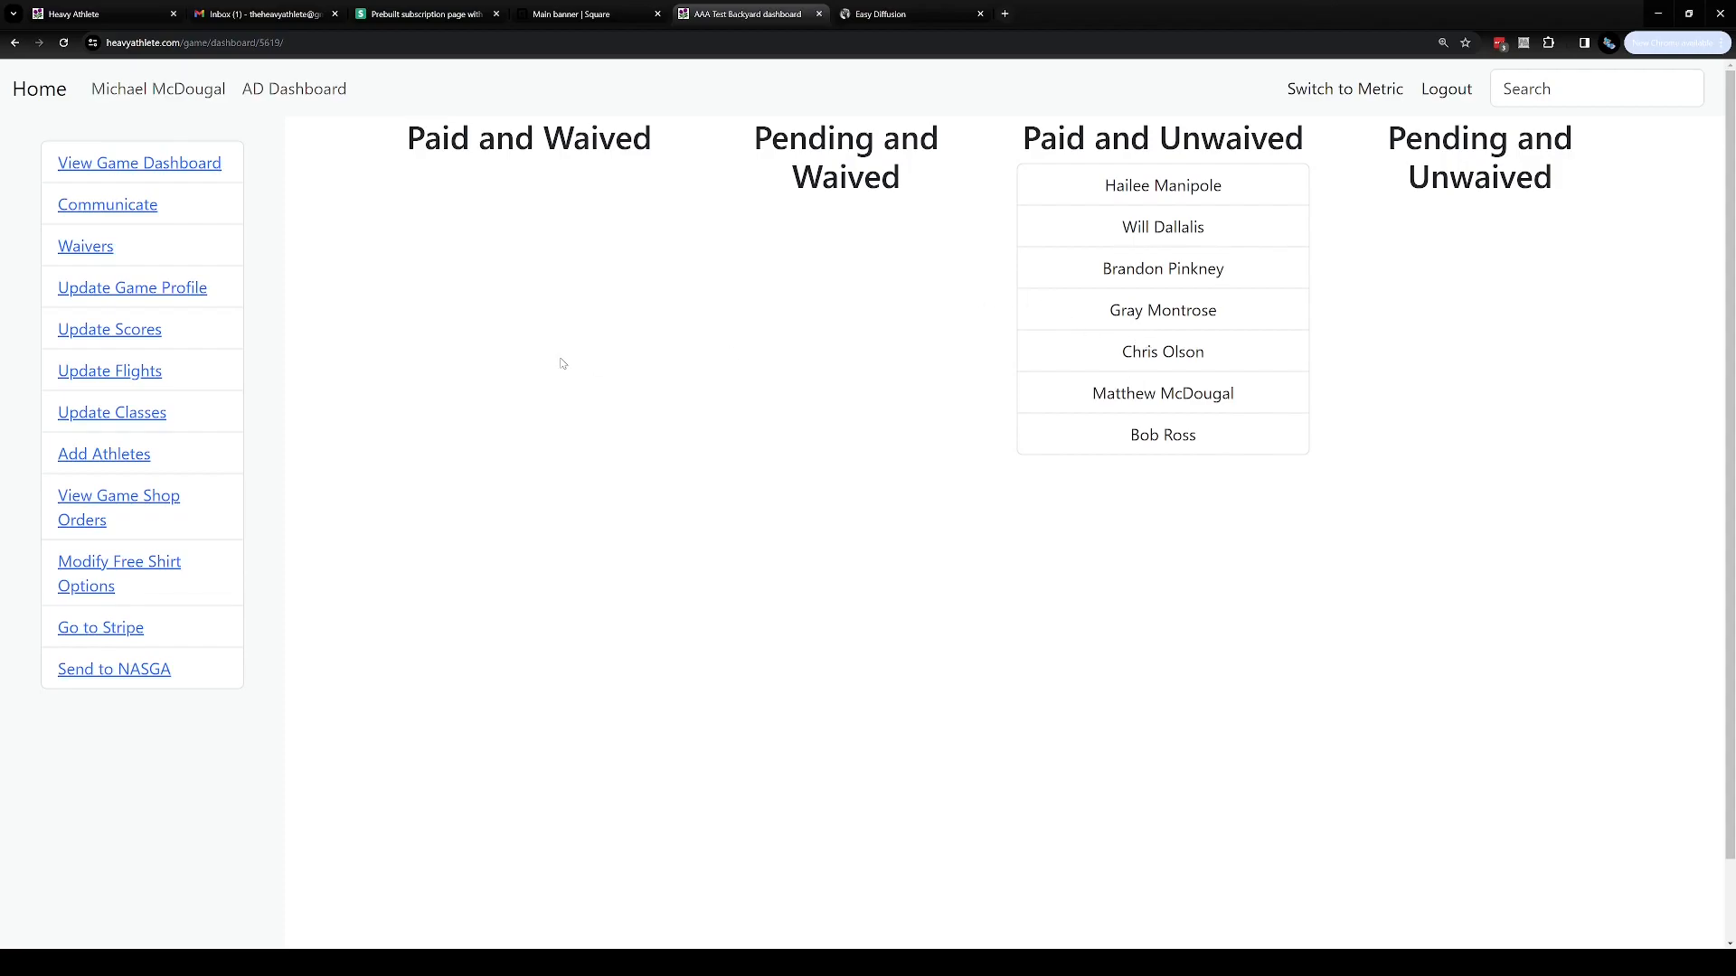
left_click(88, 254)
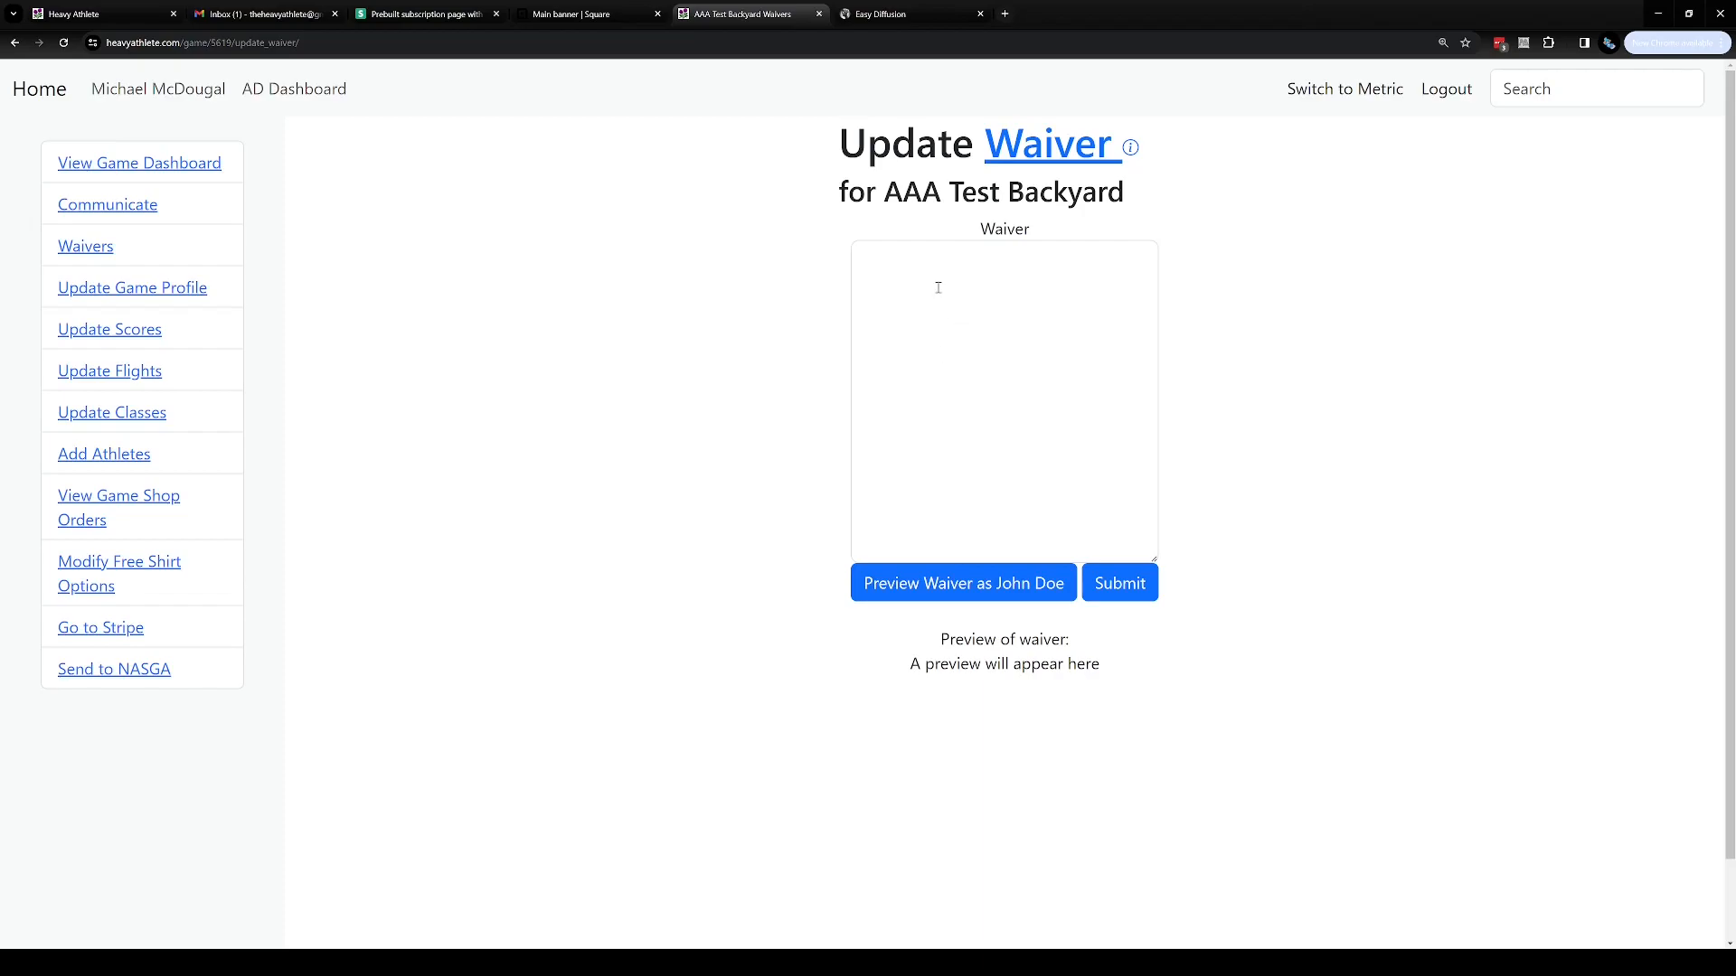
left_click_drag(876, 194, 1175, 222)
left_click(1180, 235)
Open the game's Communicate form and look over the Subject, Body and BCC recipient fields
left_click(105, 205)
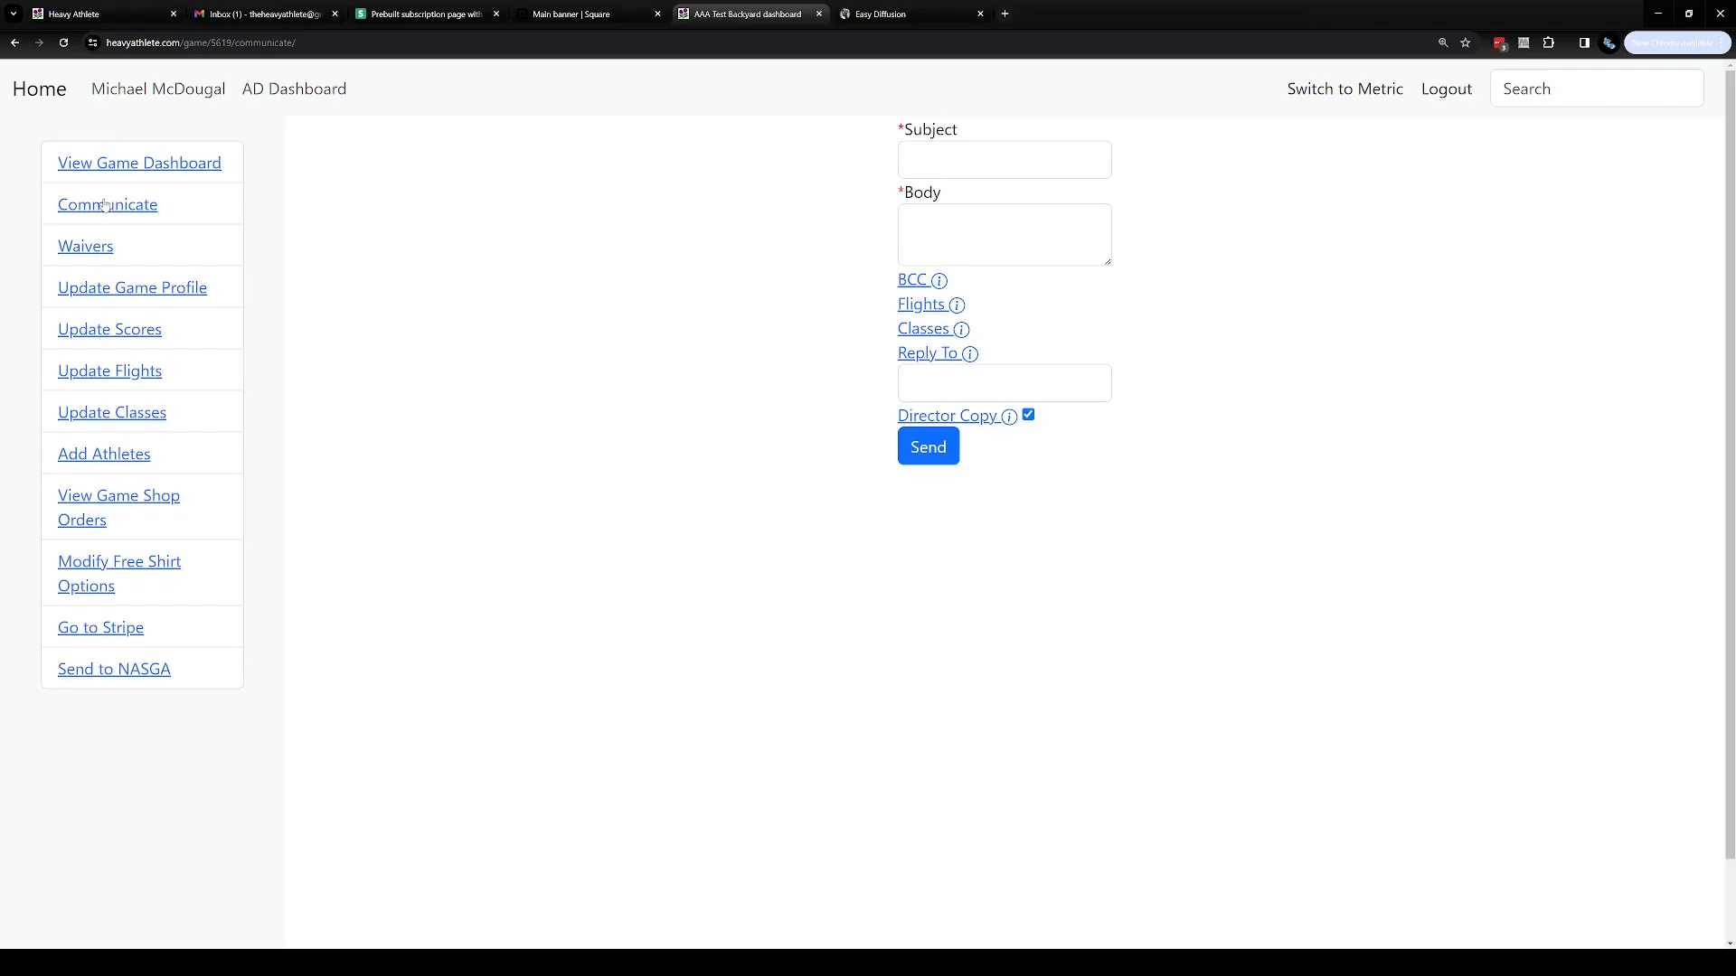
left_click(970, 164)
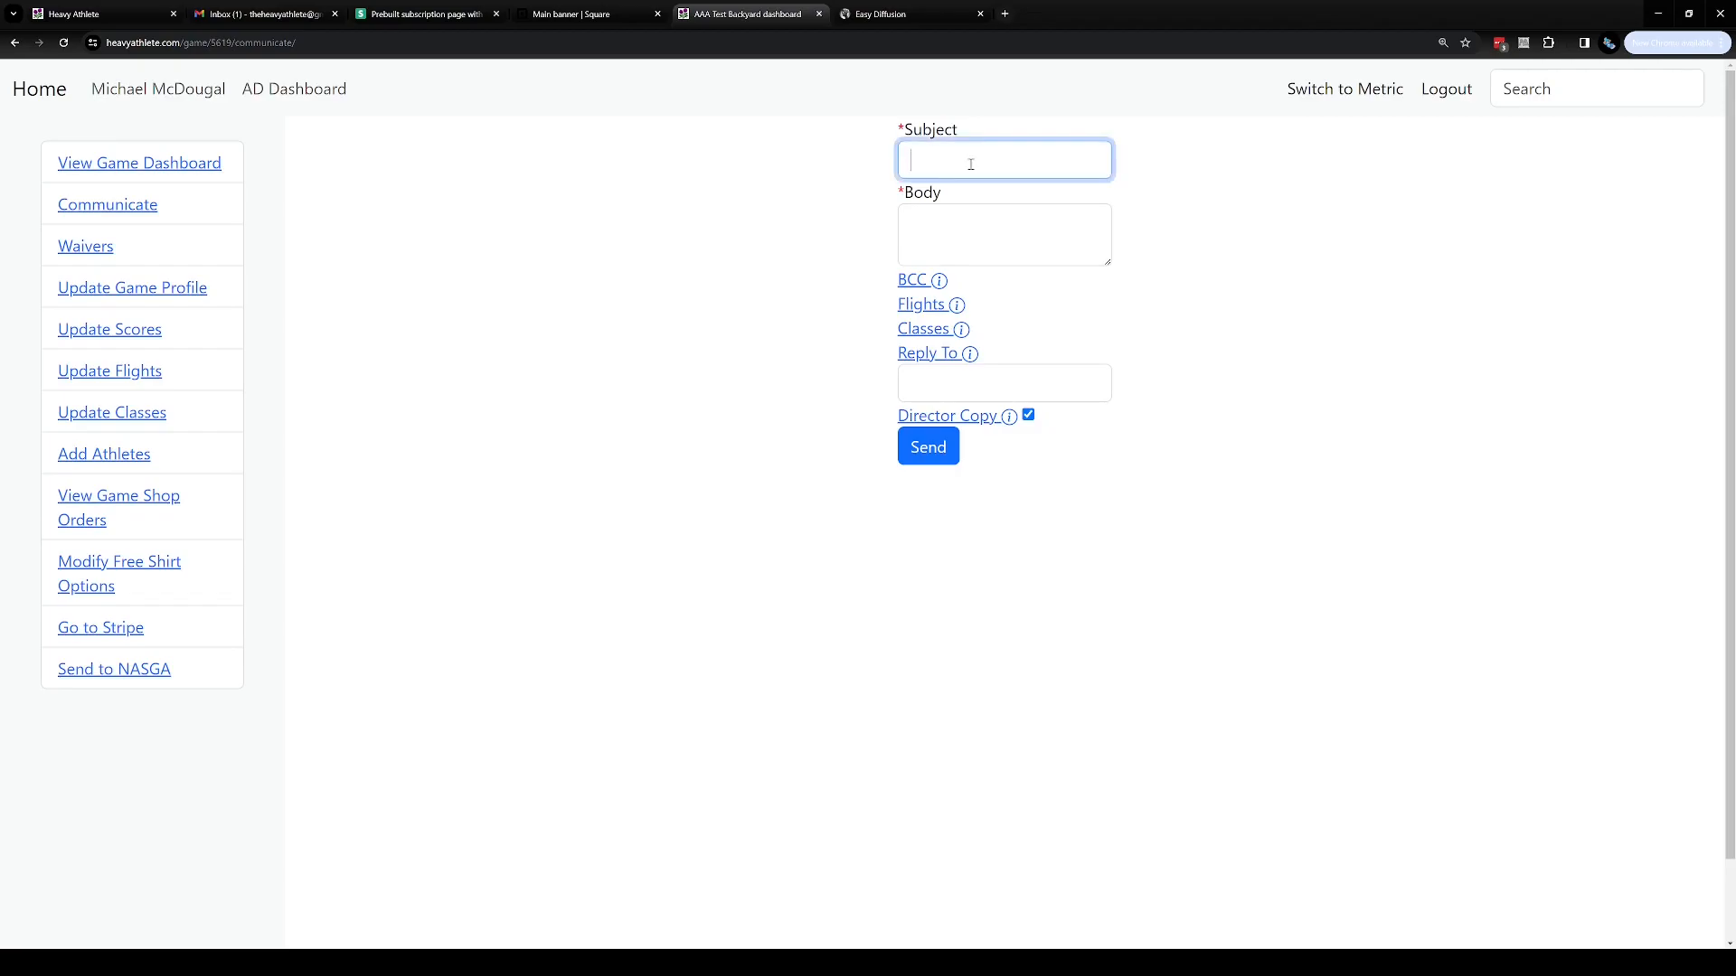
left_click(846, 217)
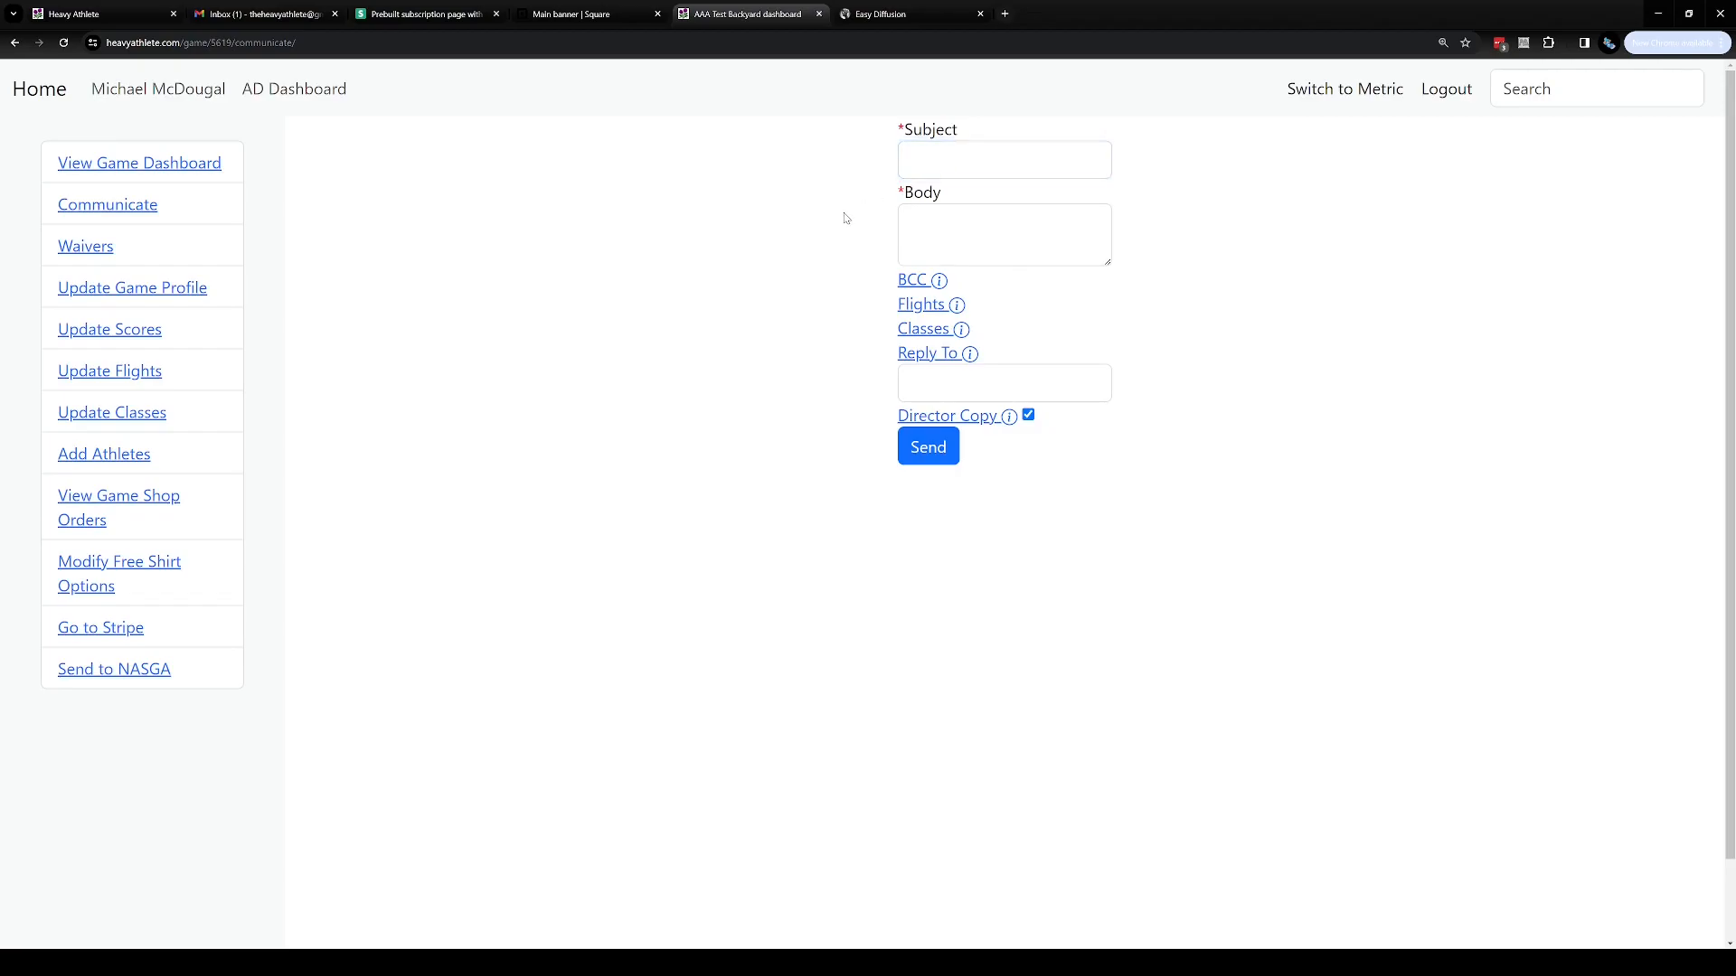
left_click(926, 227)
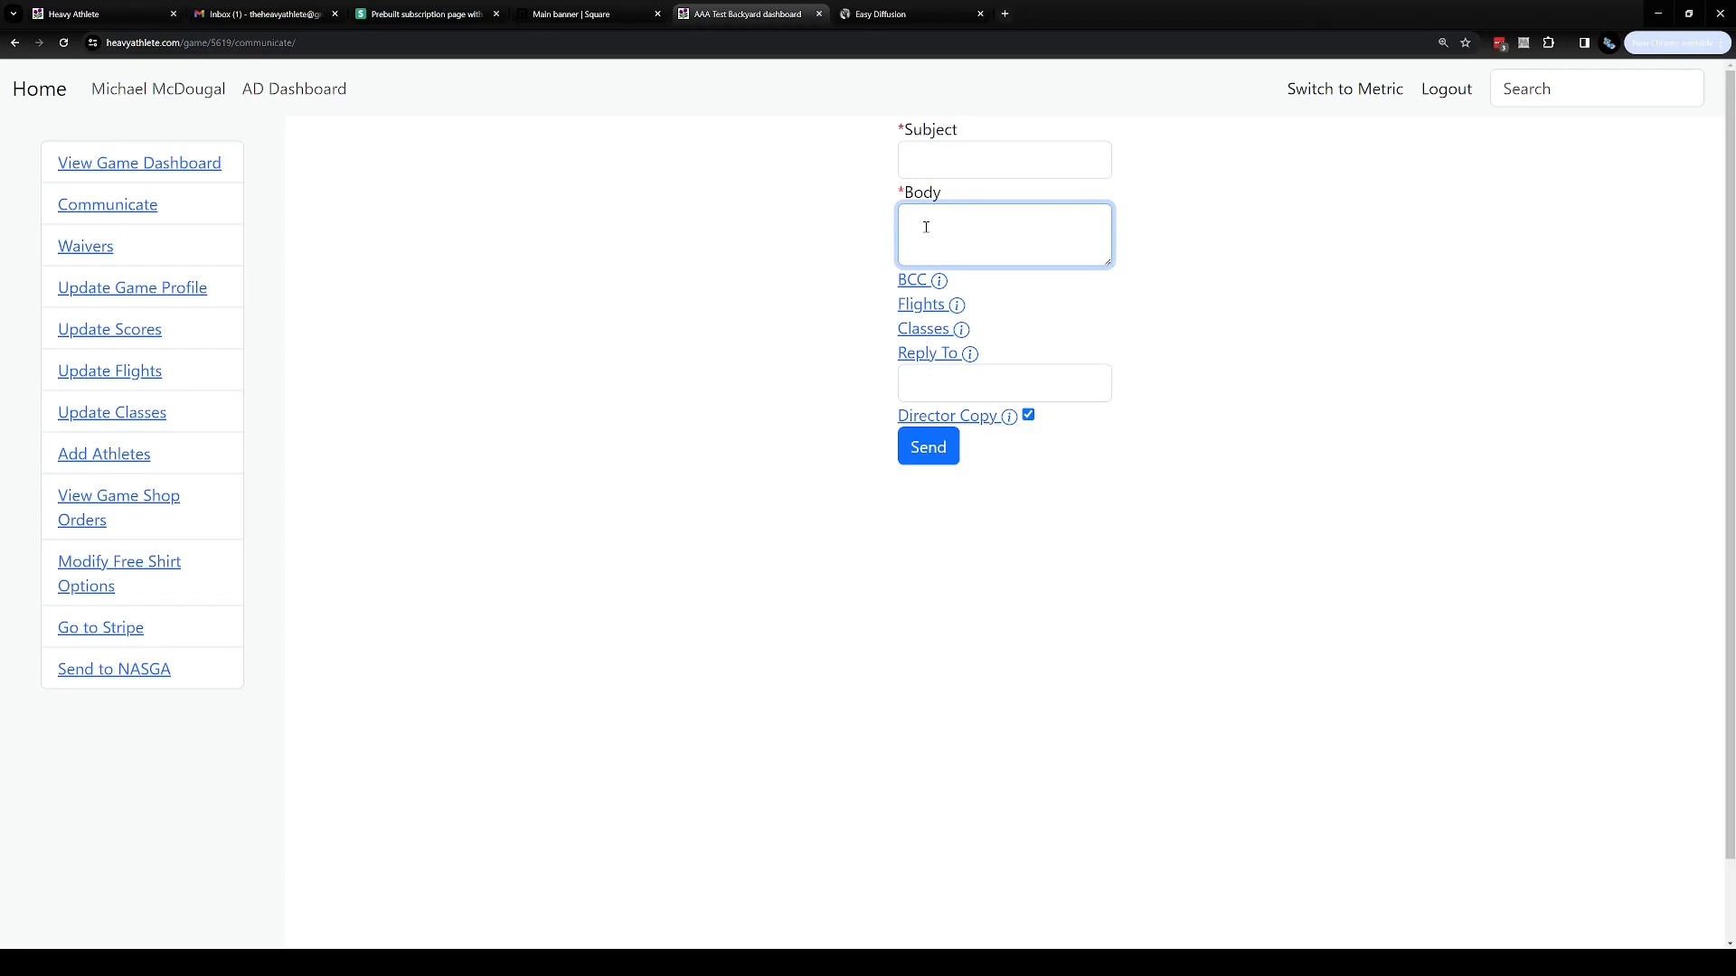
left_click(922, 282)
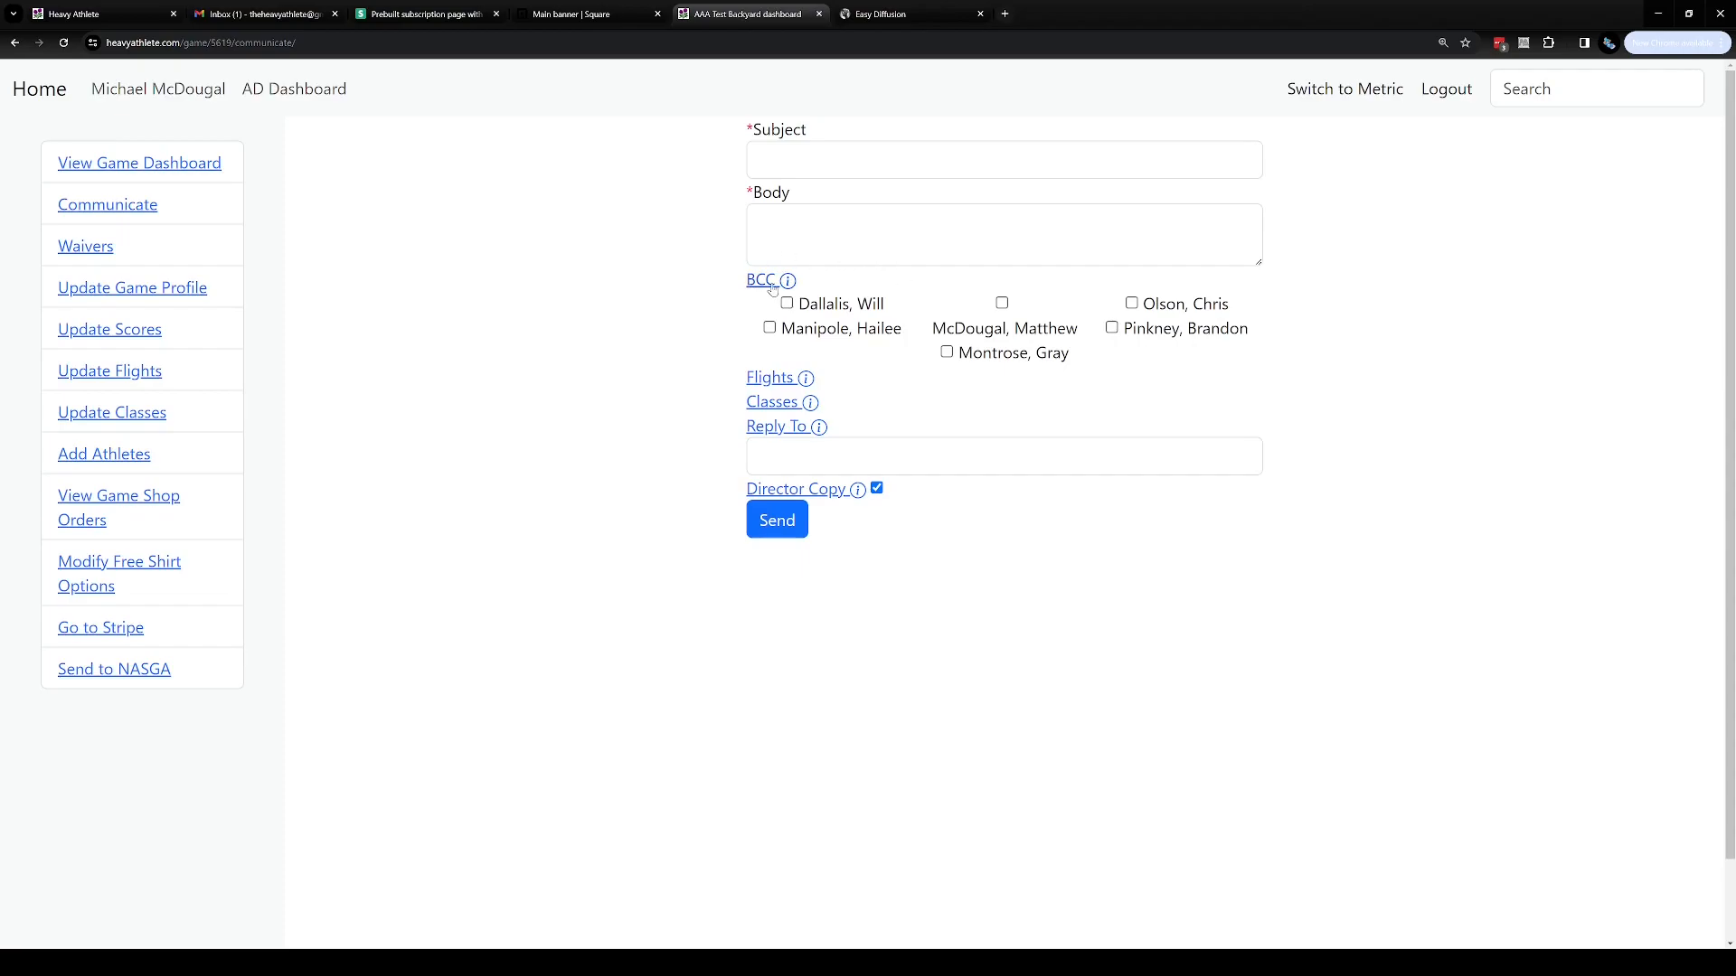
Browse the athletes in the BCC recipient list, then collapse the list
left_click(1170, 338)
left_click(973, 337)
left_click(818, 329)
left_click(769, 327)
left_click(995, 333)
left_click(1161, 335)
left_click(759, 280)
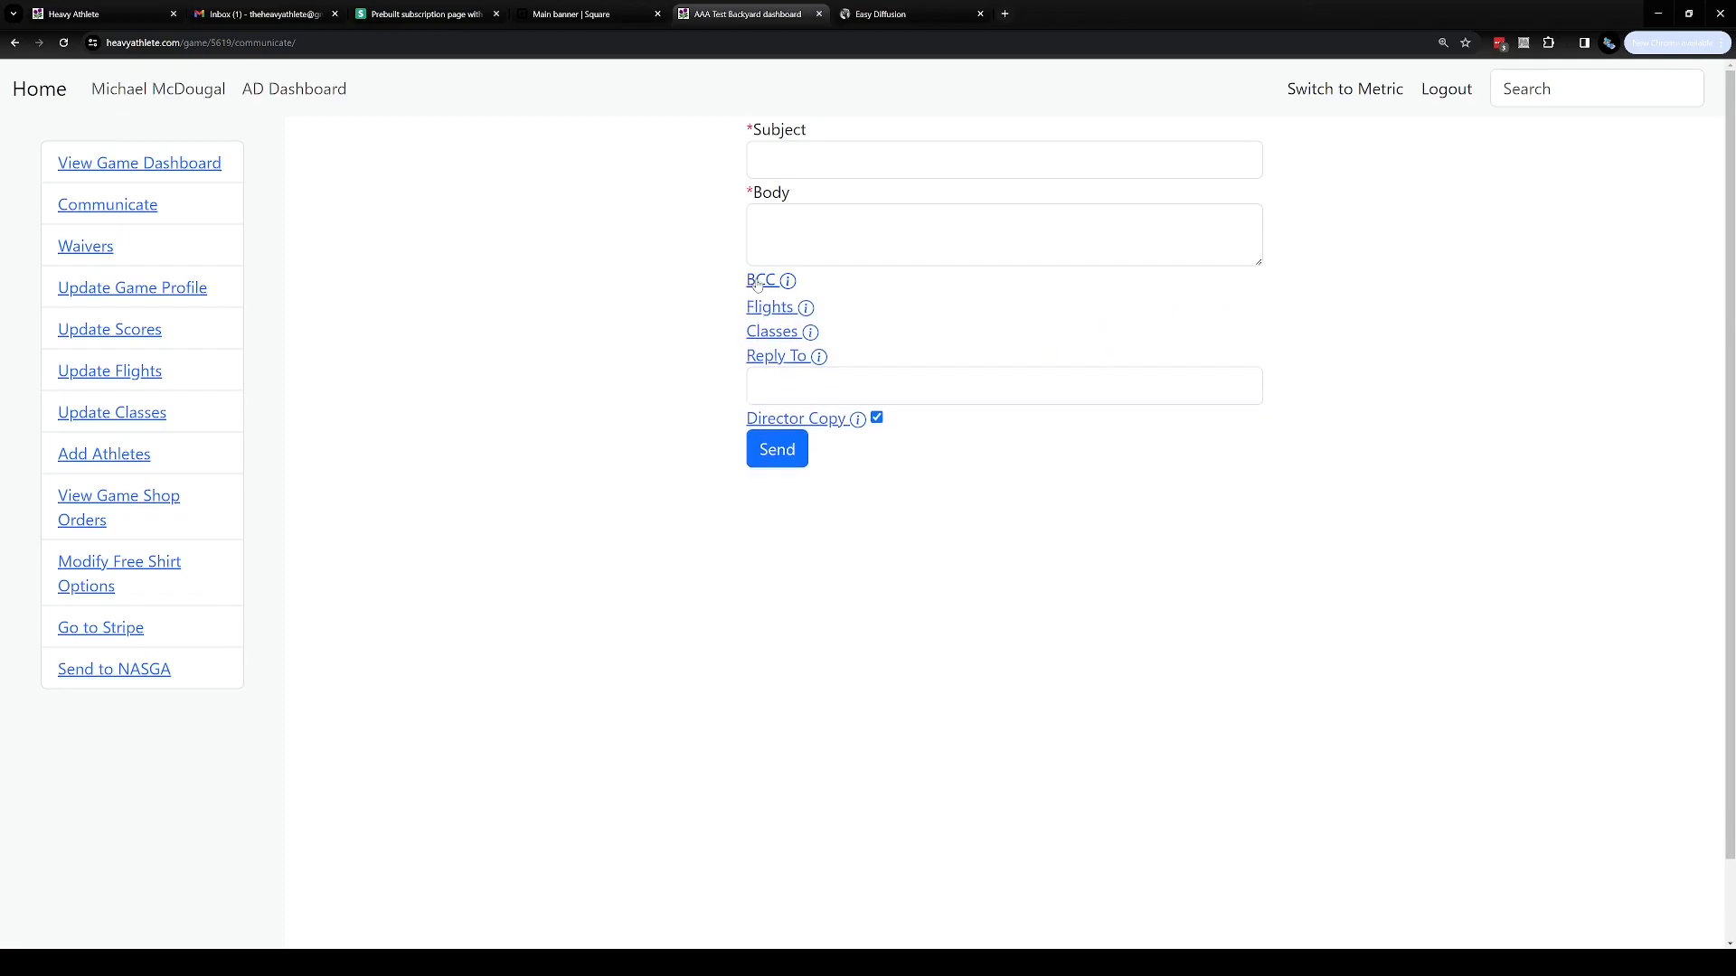
Expand the Flights recipient list and select the Volunteer flight for the message
left_click(933, 312)
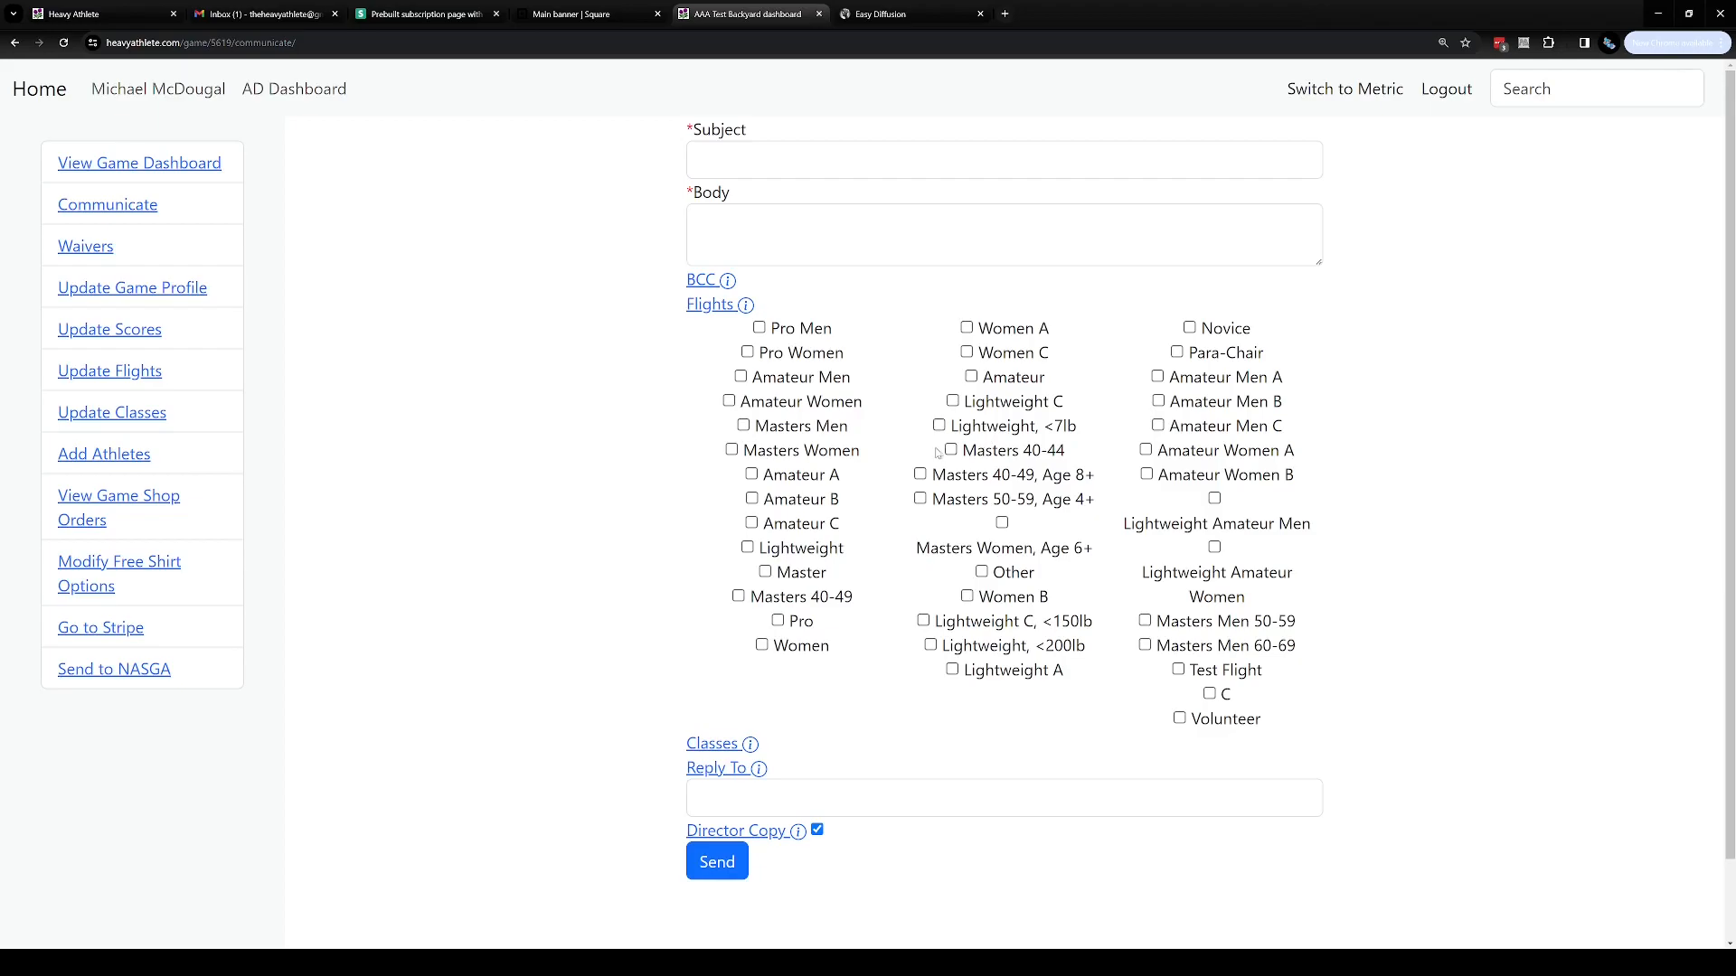
left_click(1243, 723)
left_click(1262, 677)
left_click(1259, 678)
left_click(1220, 721)
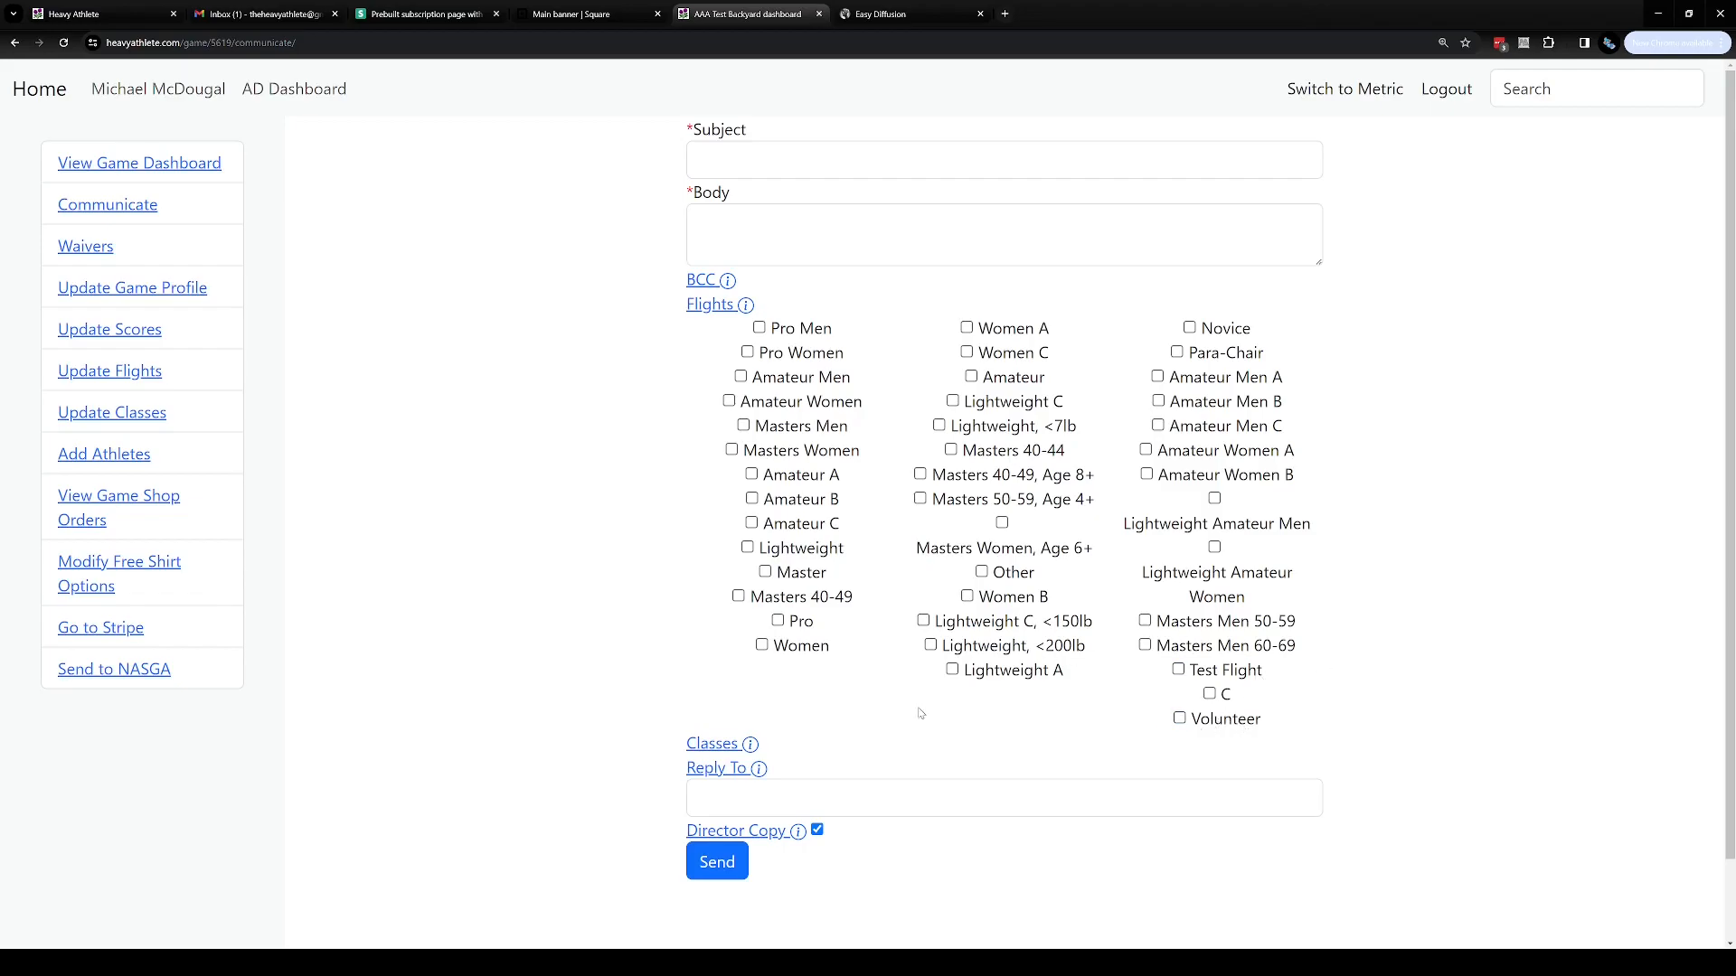
left_click(715, 752)
scroll(604, 735, "down", 4)
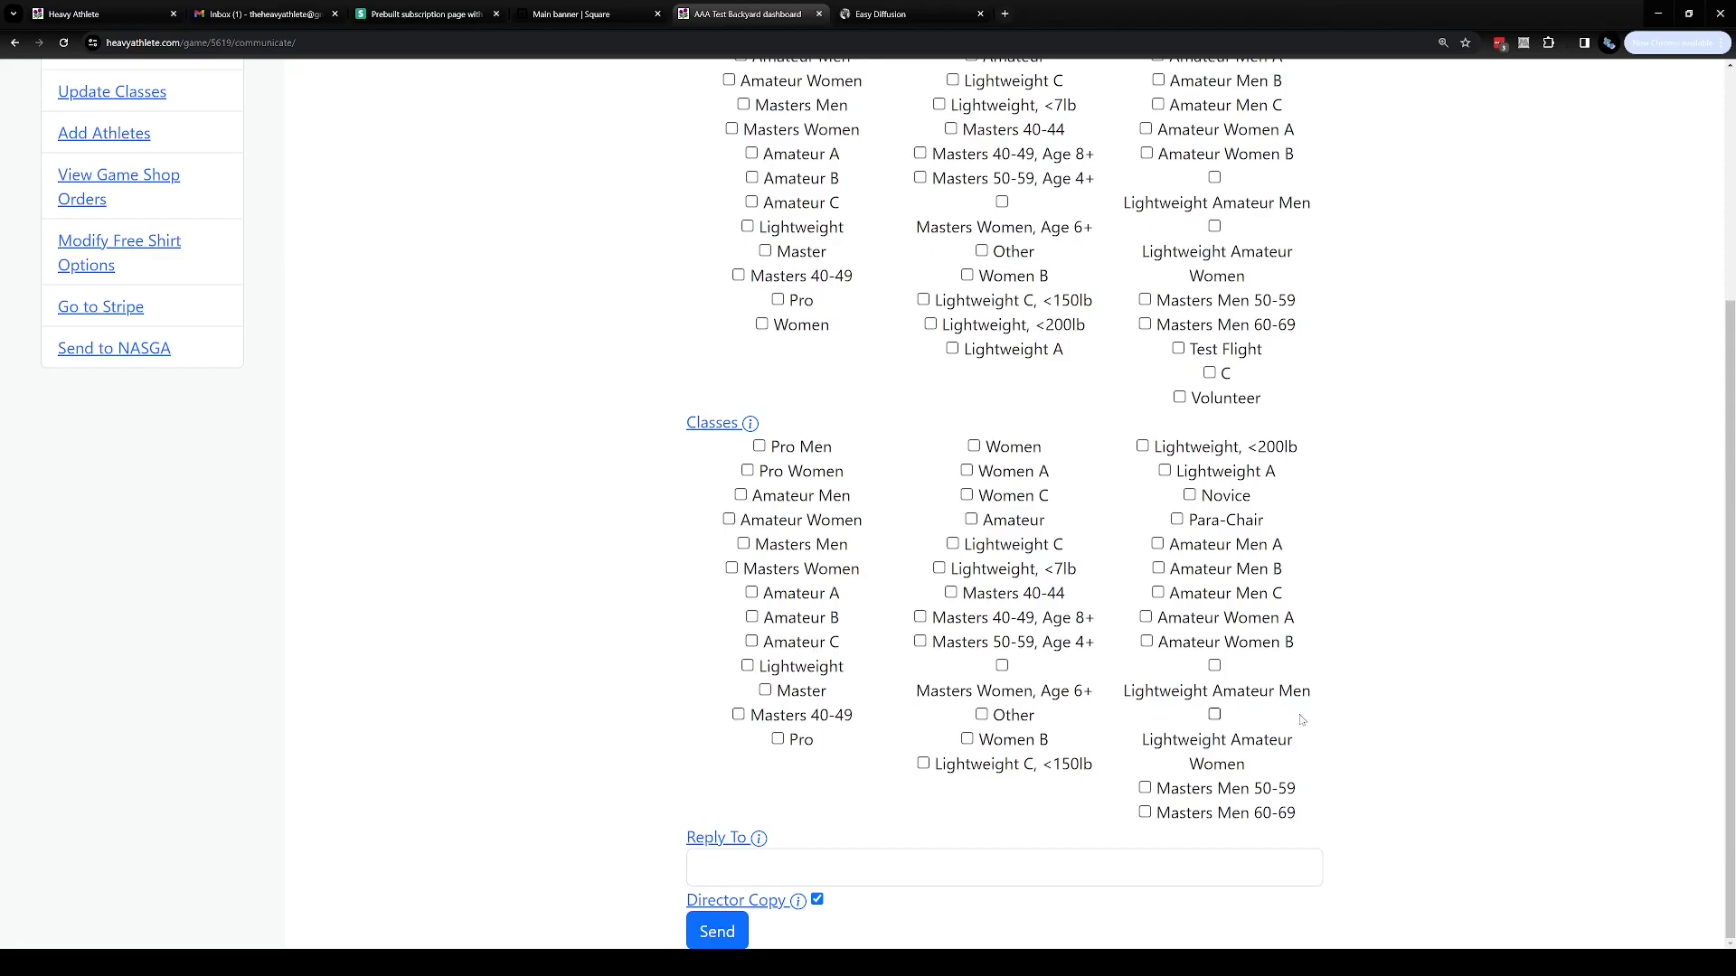
scroll(718, 678, "up", 2)
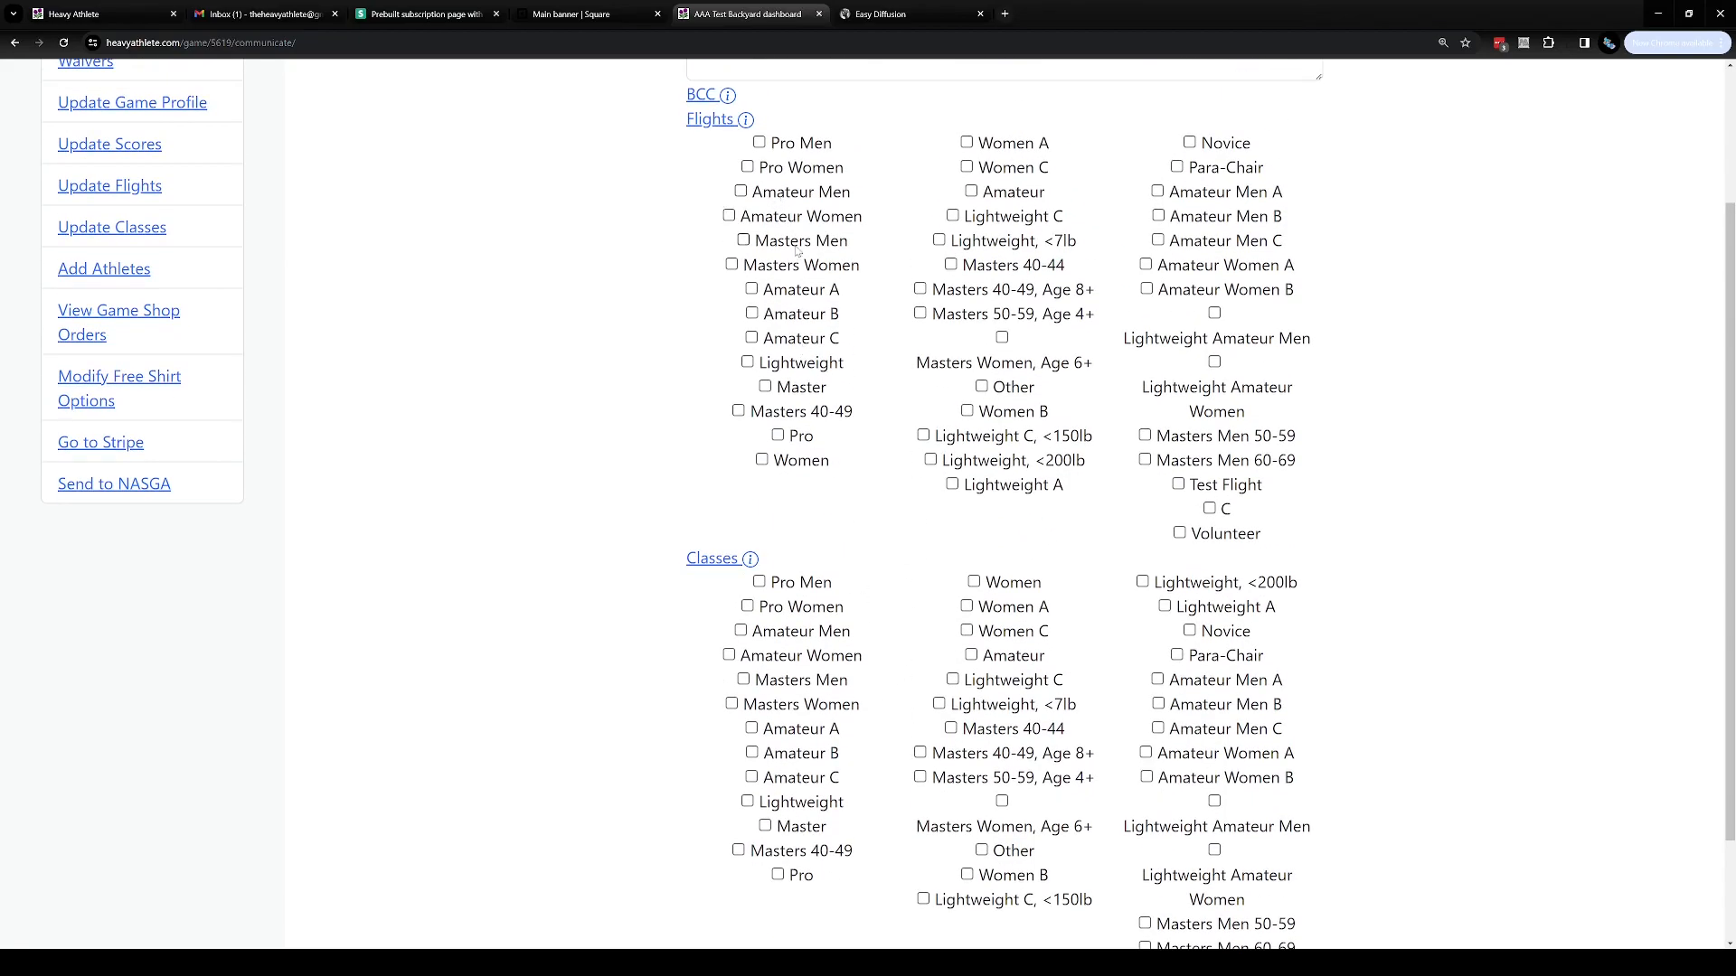
left_click(1205, 539)
Select the Masters 40-44 class as a message recipient group
scroll(1046, 552, "down", 1)
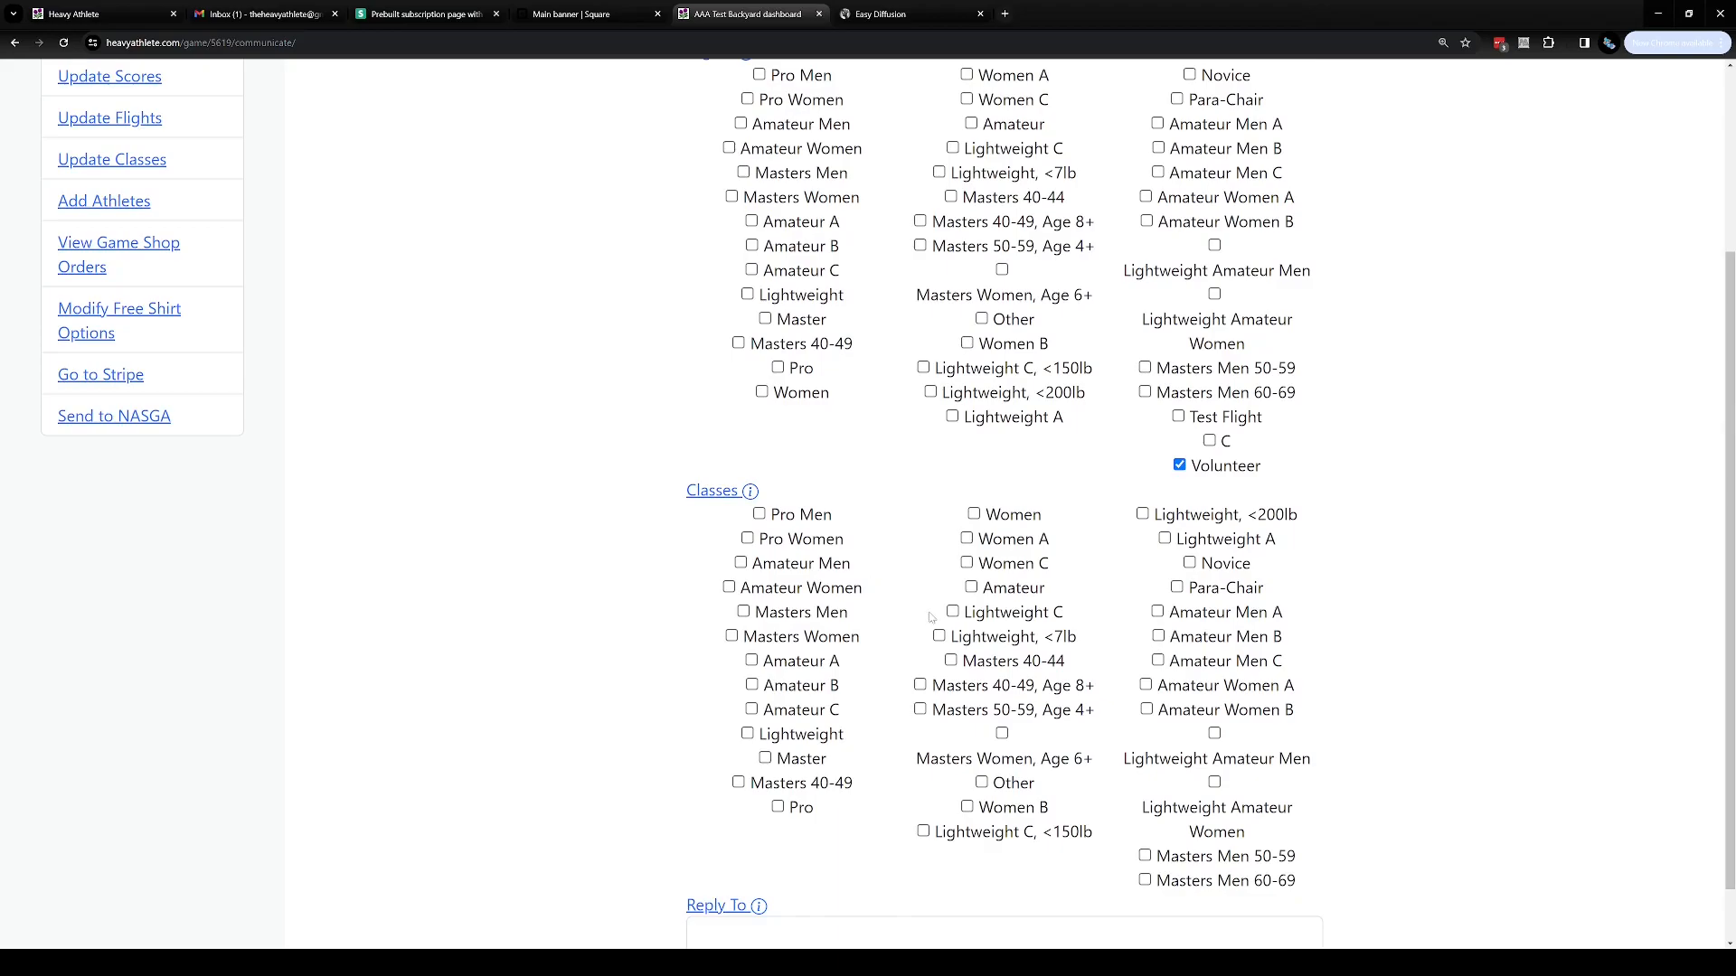
left_click(1040, 667)
Leave the Reply To field empty and uncheck the Director Copy option
scroll(1129, 676, "down", 1)
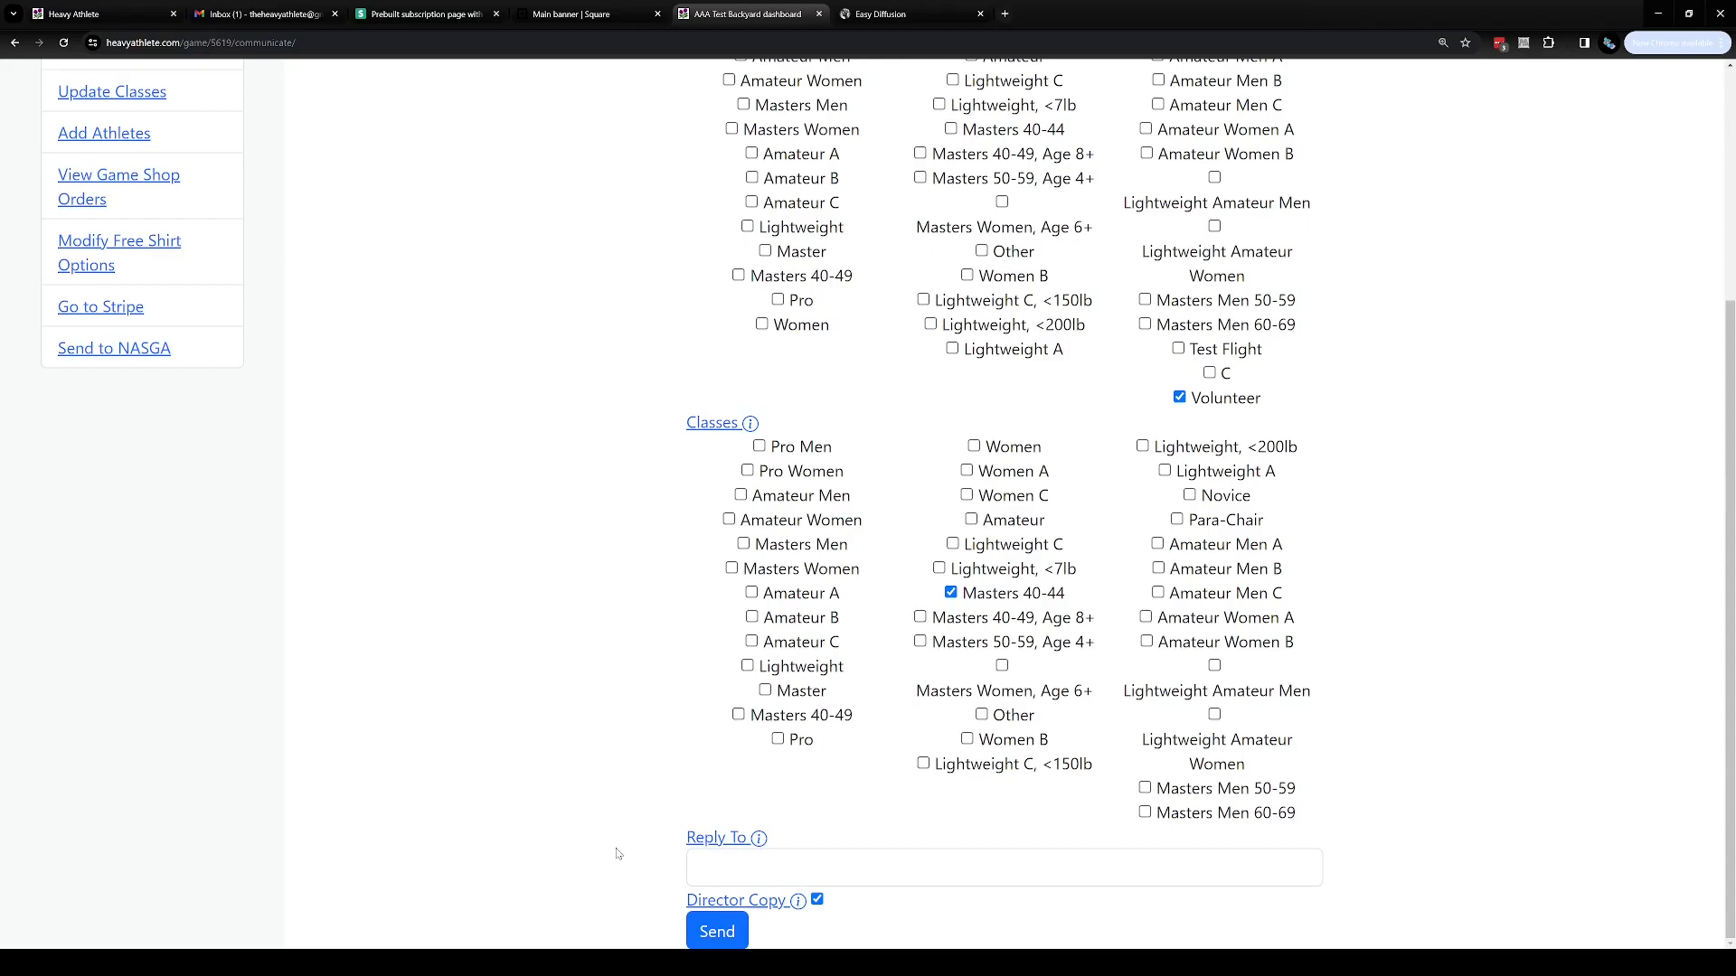
left_click(783, 864)
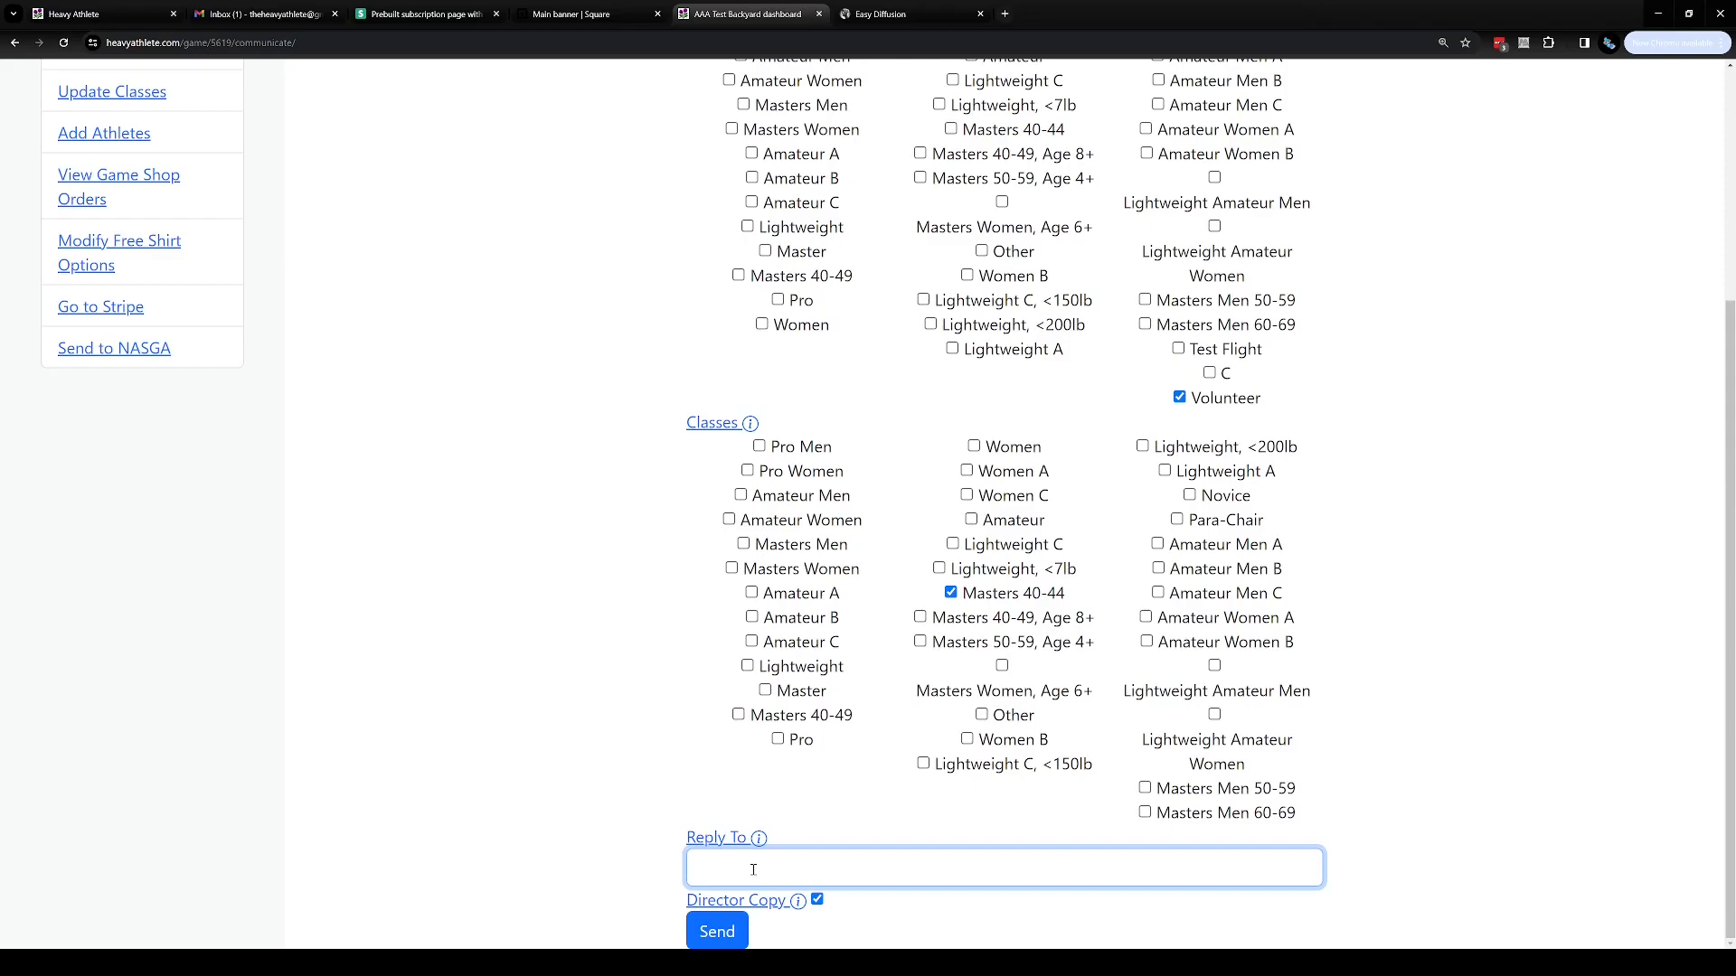
left_click(611, 875)
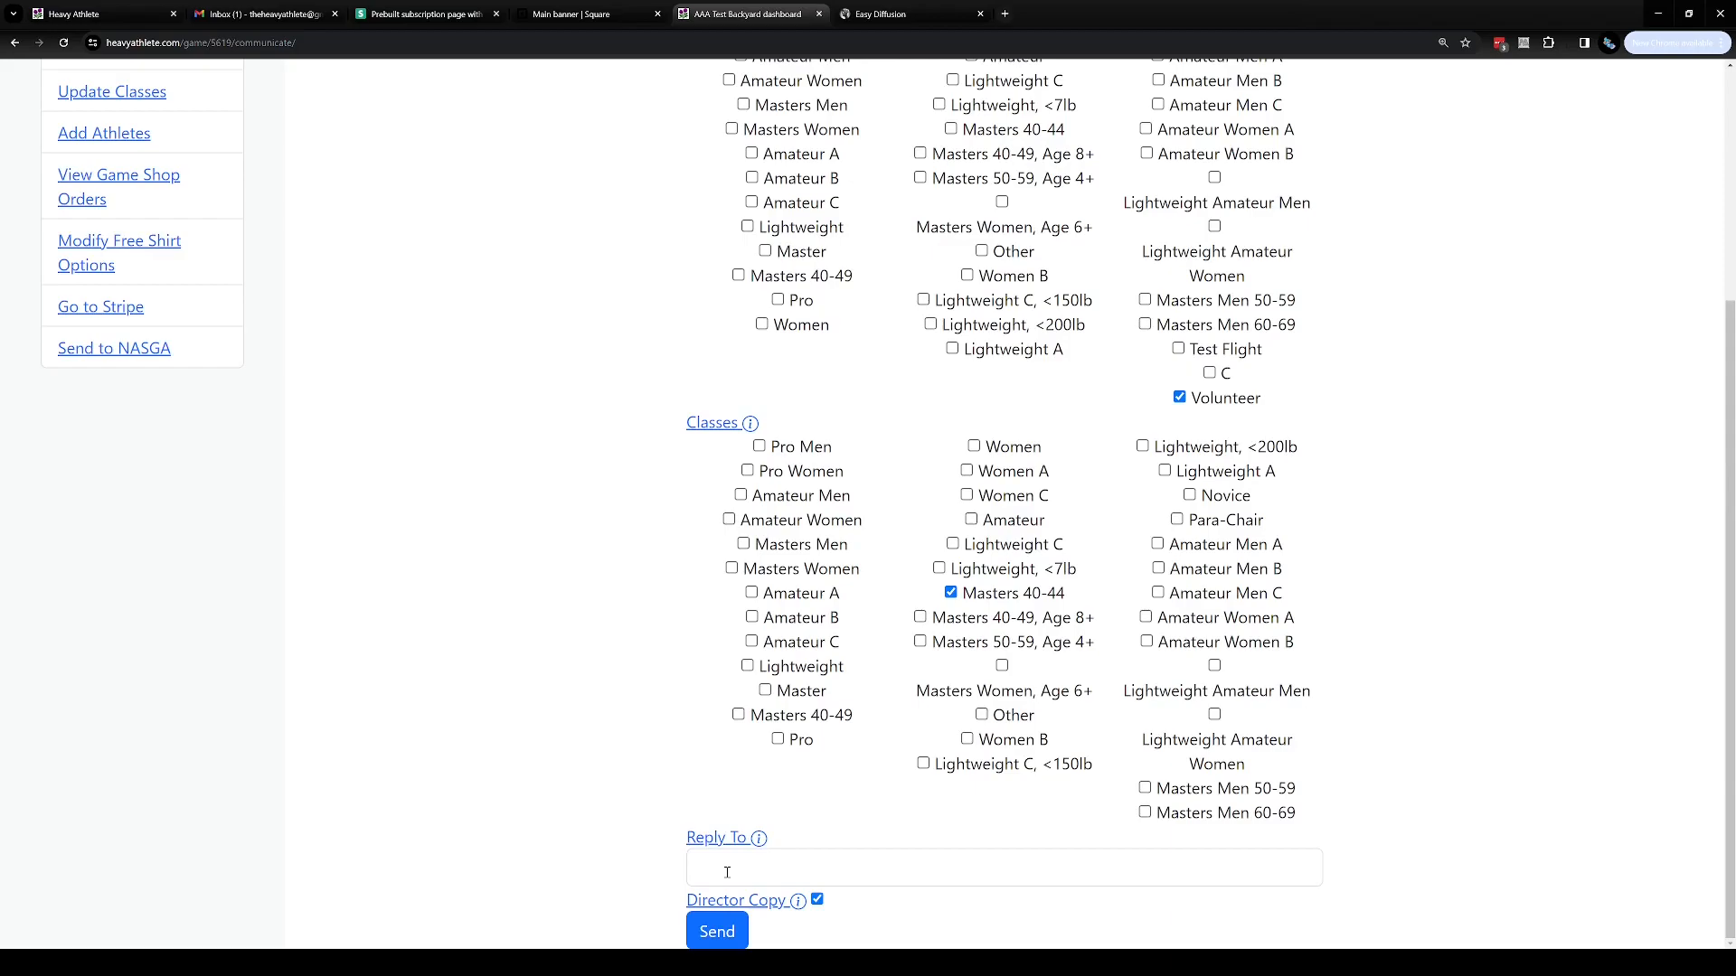
left_click(818, 900)
left_click(818, 900)
left_click(819, 901)
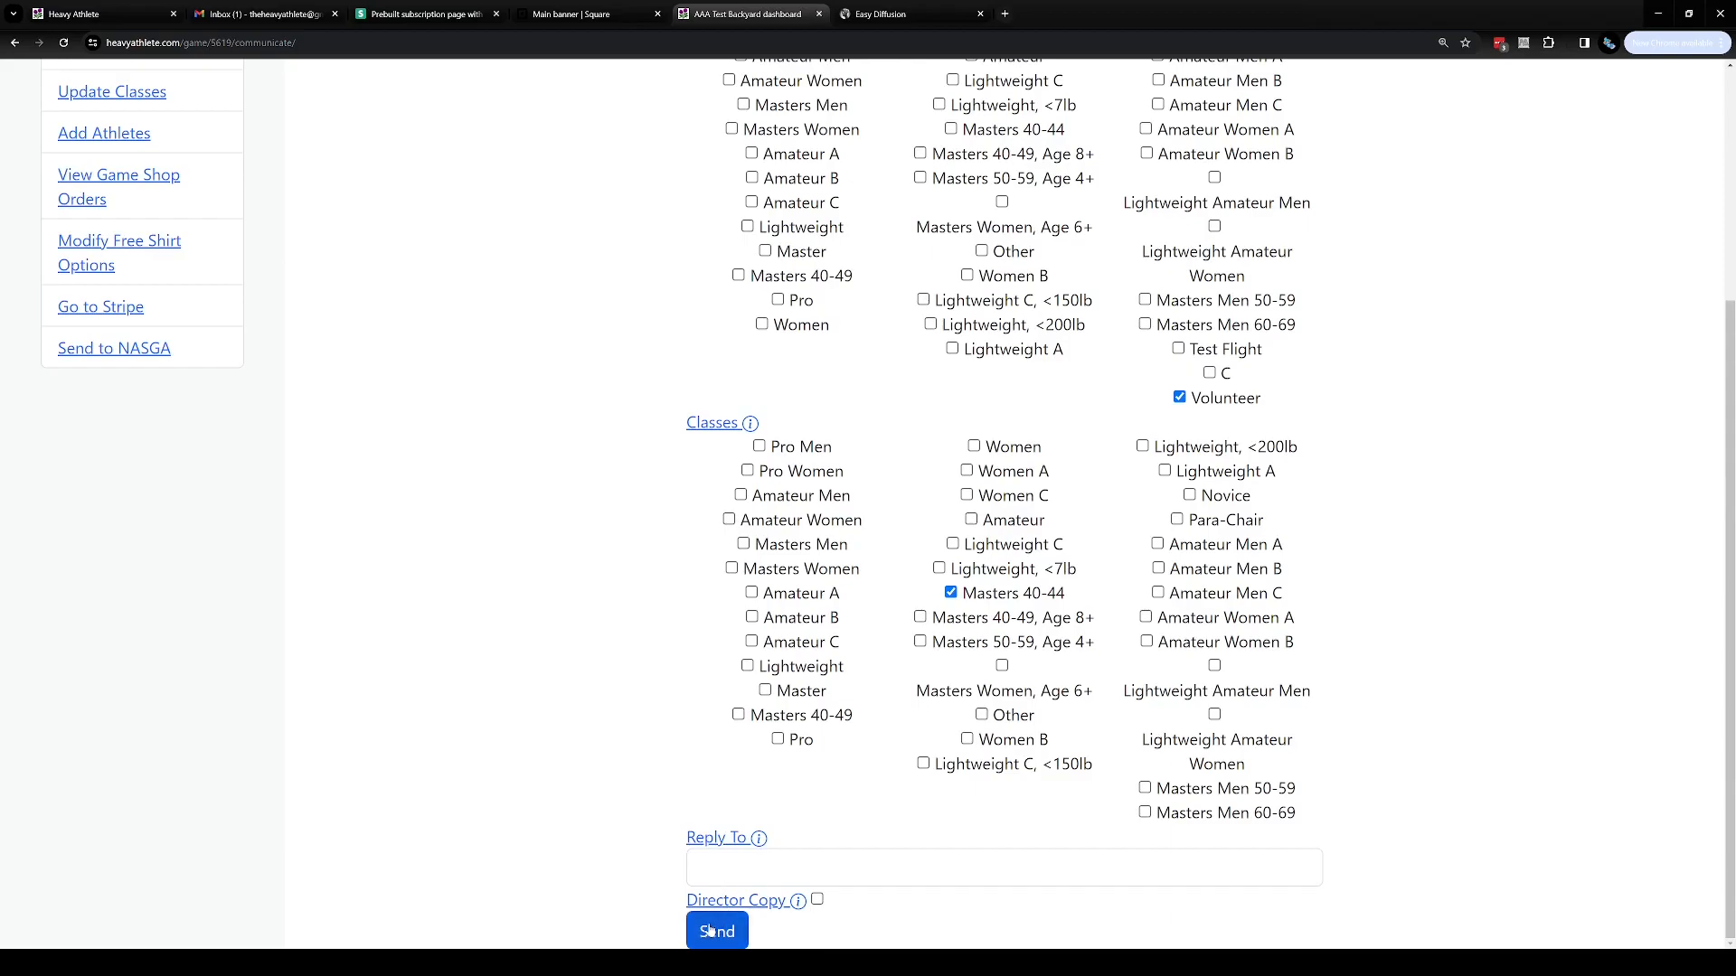
Collapse the Flights and Classes recipient lists on the message form
scroll(614, 766, "up", 1)
scroll(614, 766, "up", 3)
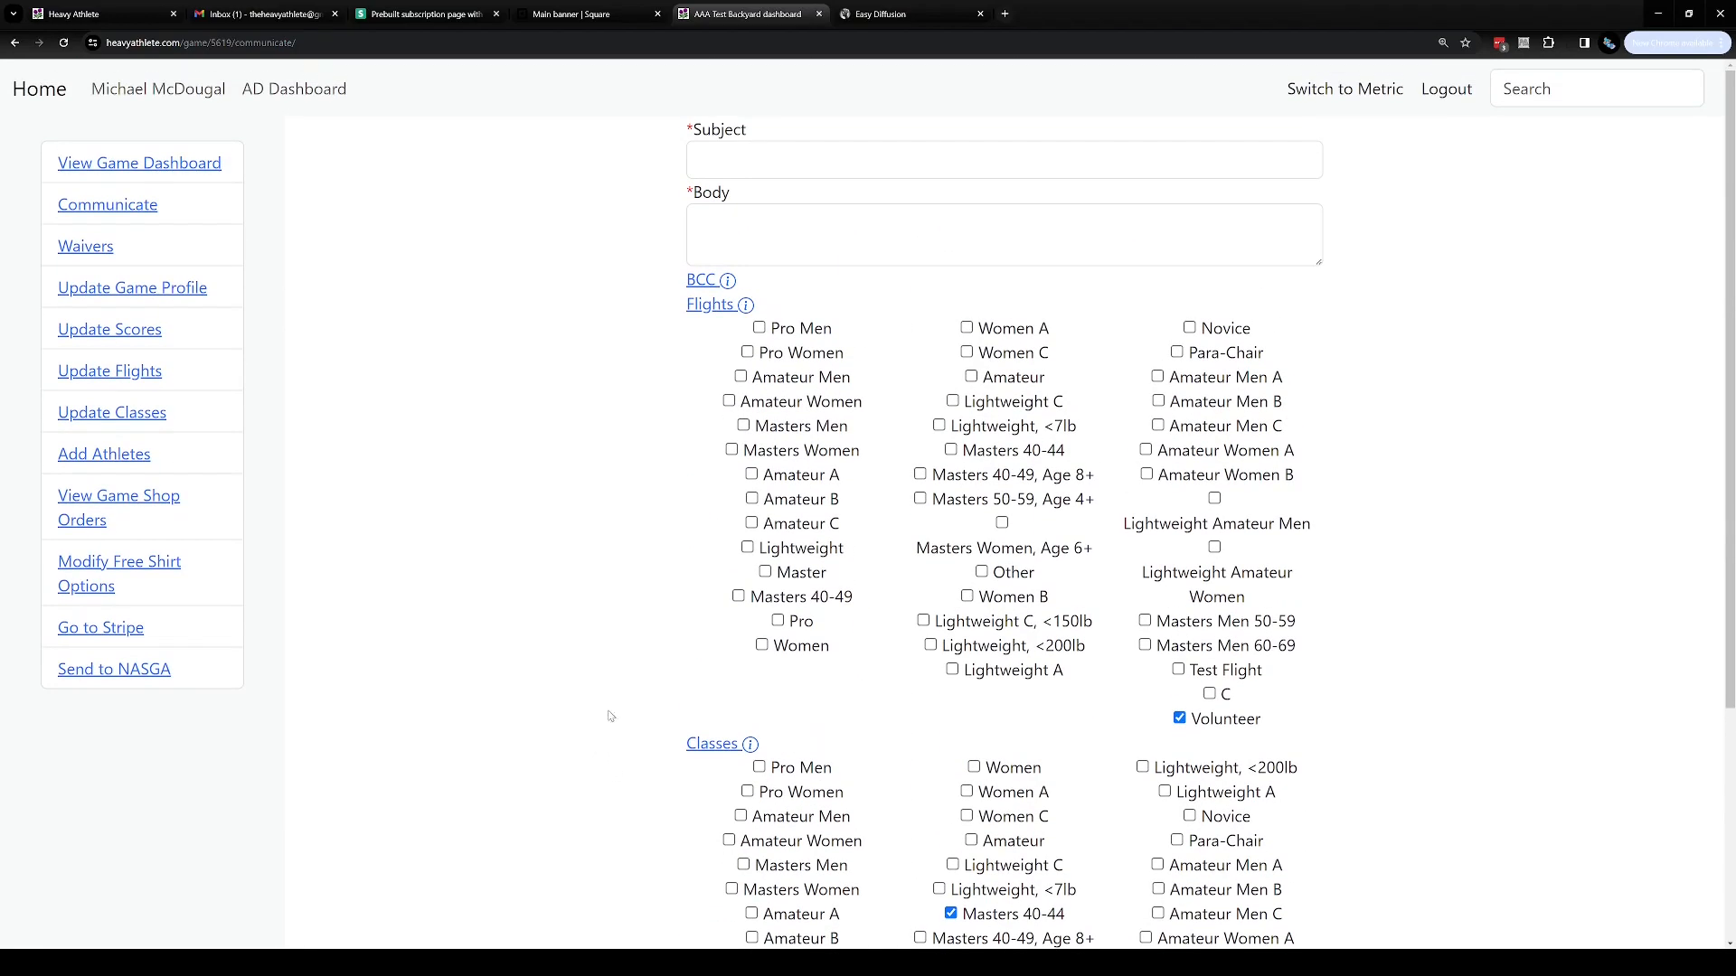
left_click(716, 307)
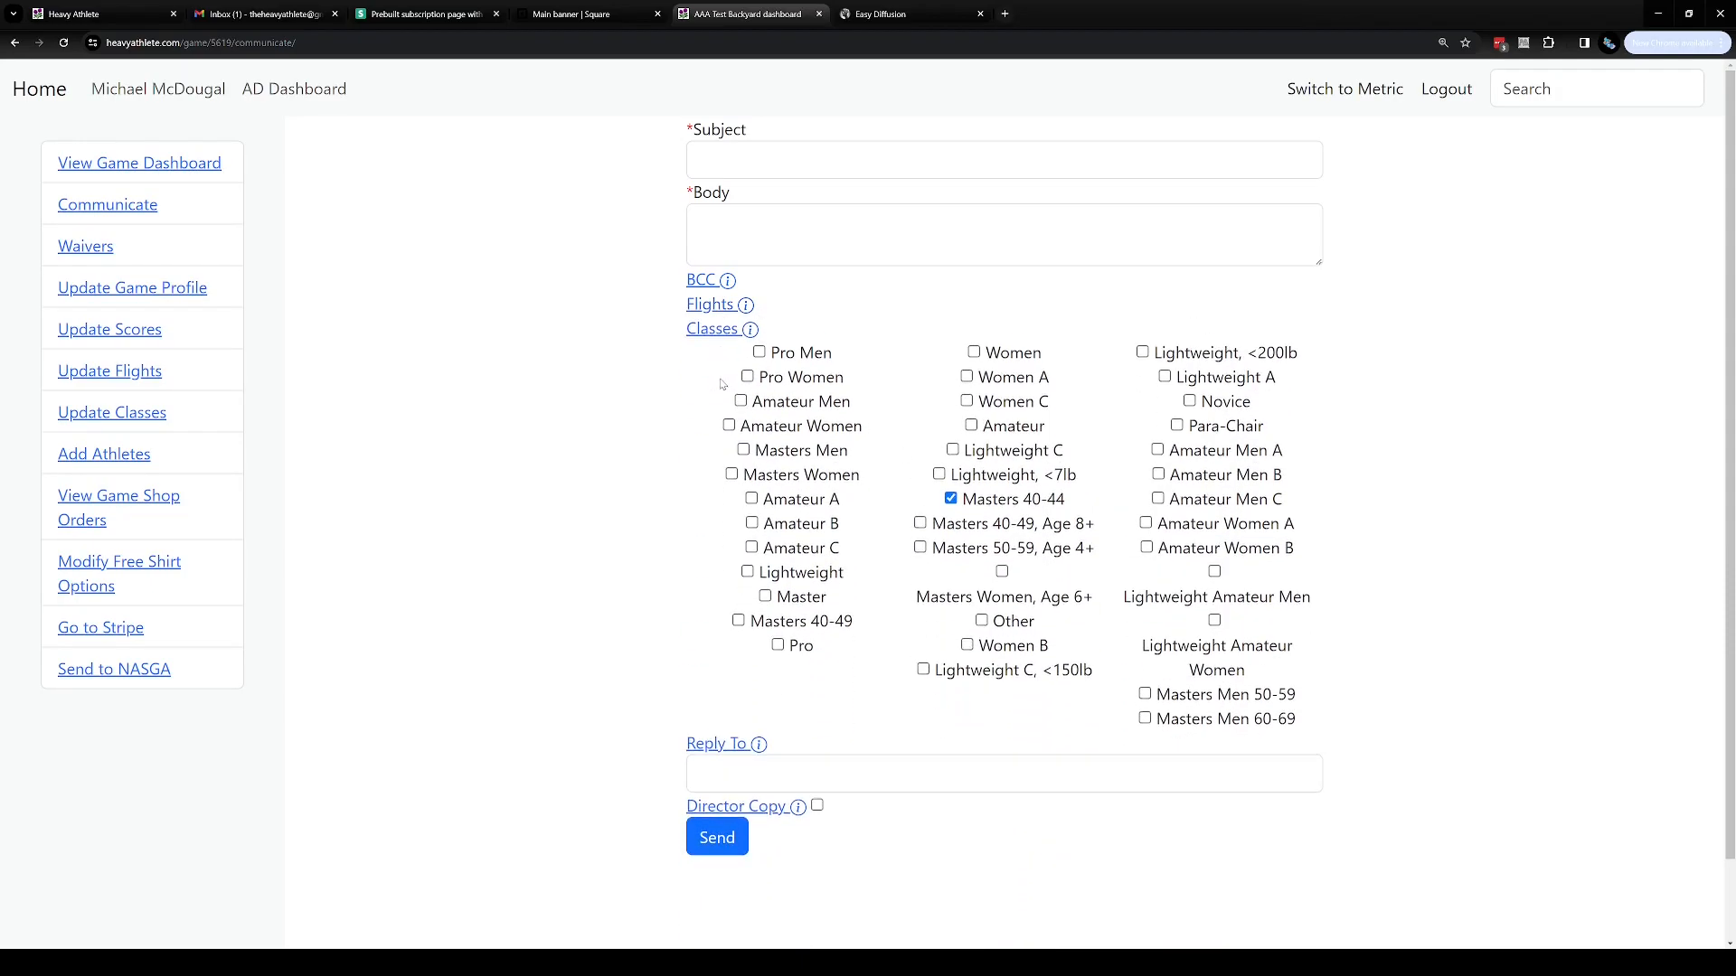
left_click(718, 335)
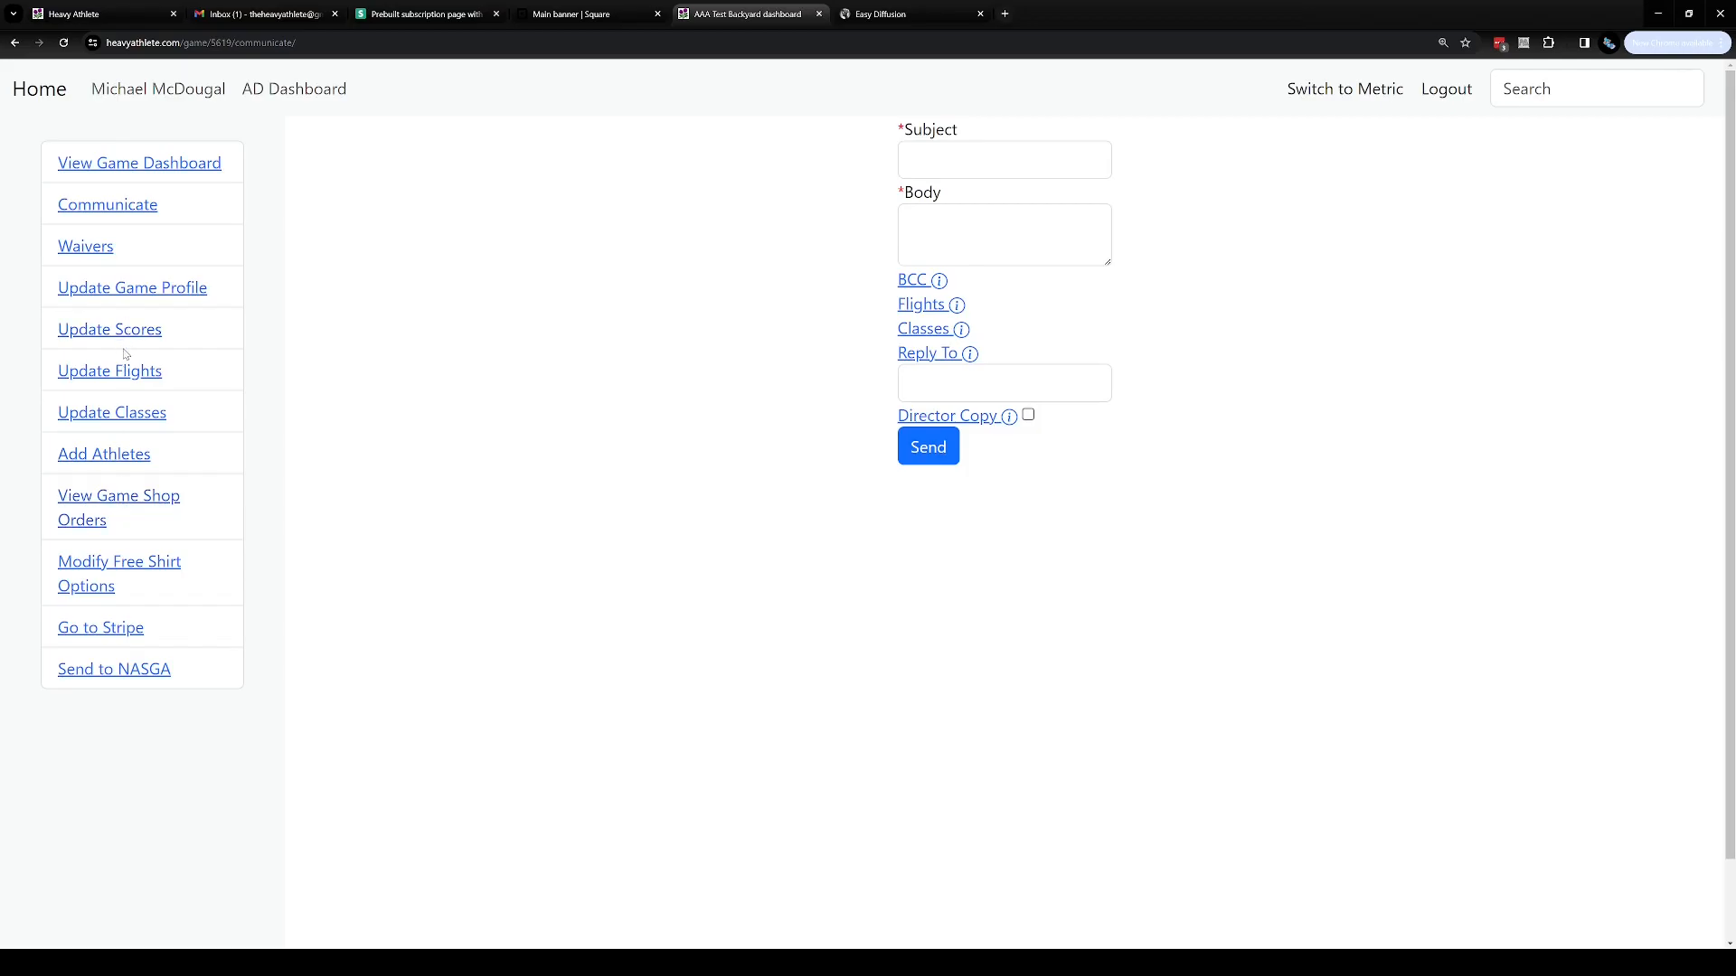
Open the game profile, view the free shirt options page, and go back to the profile
left_click(132, 291)
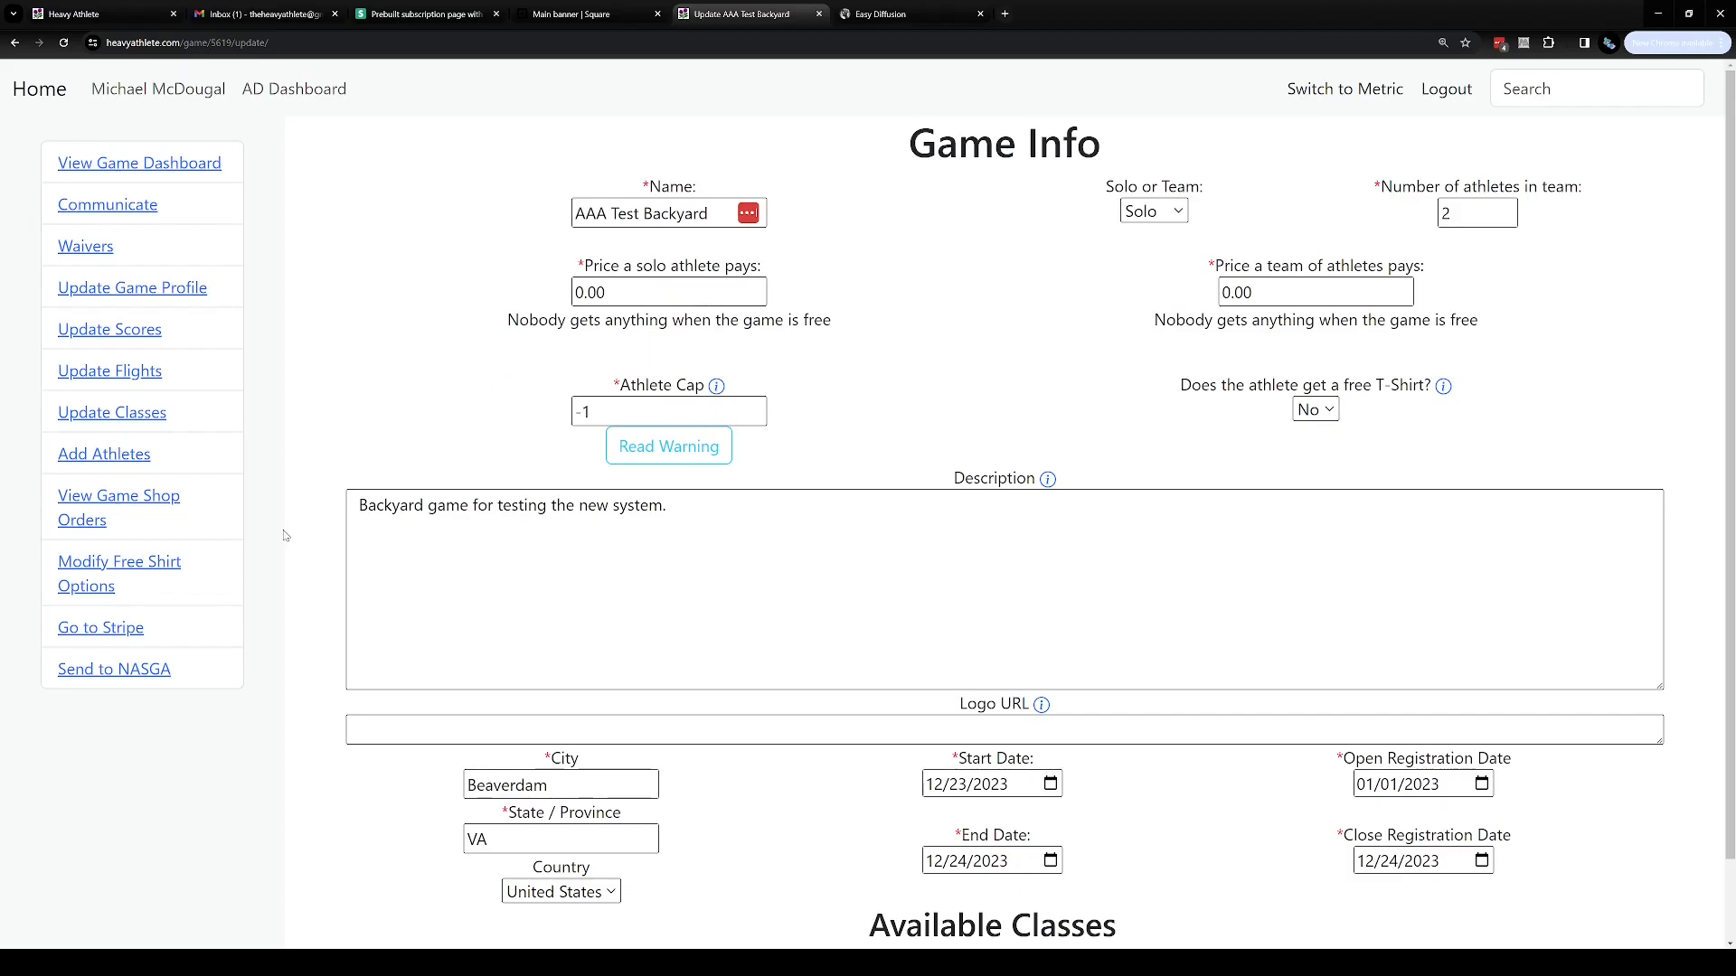
left_click(142, 571)
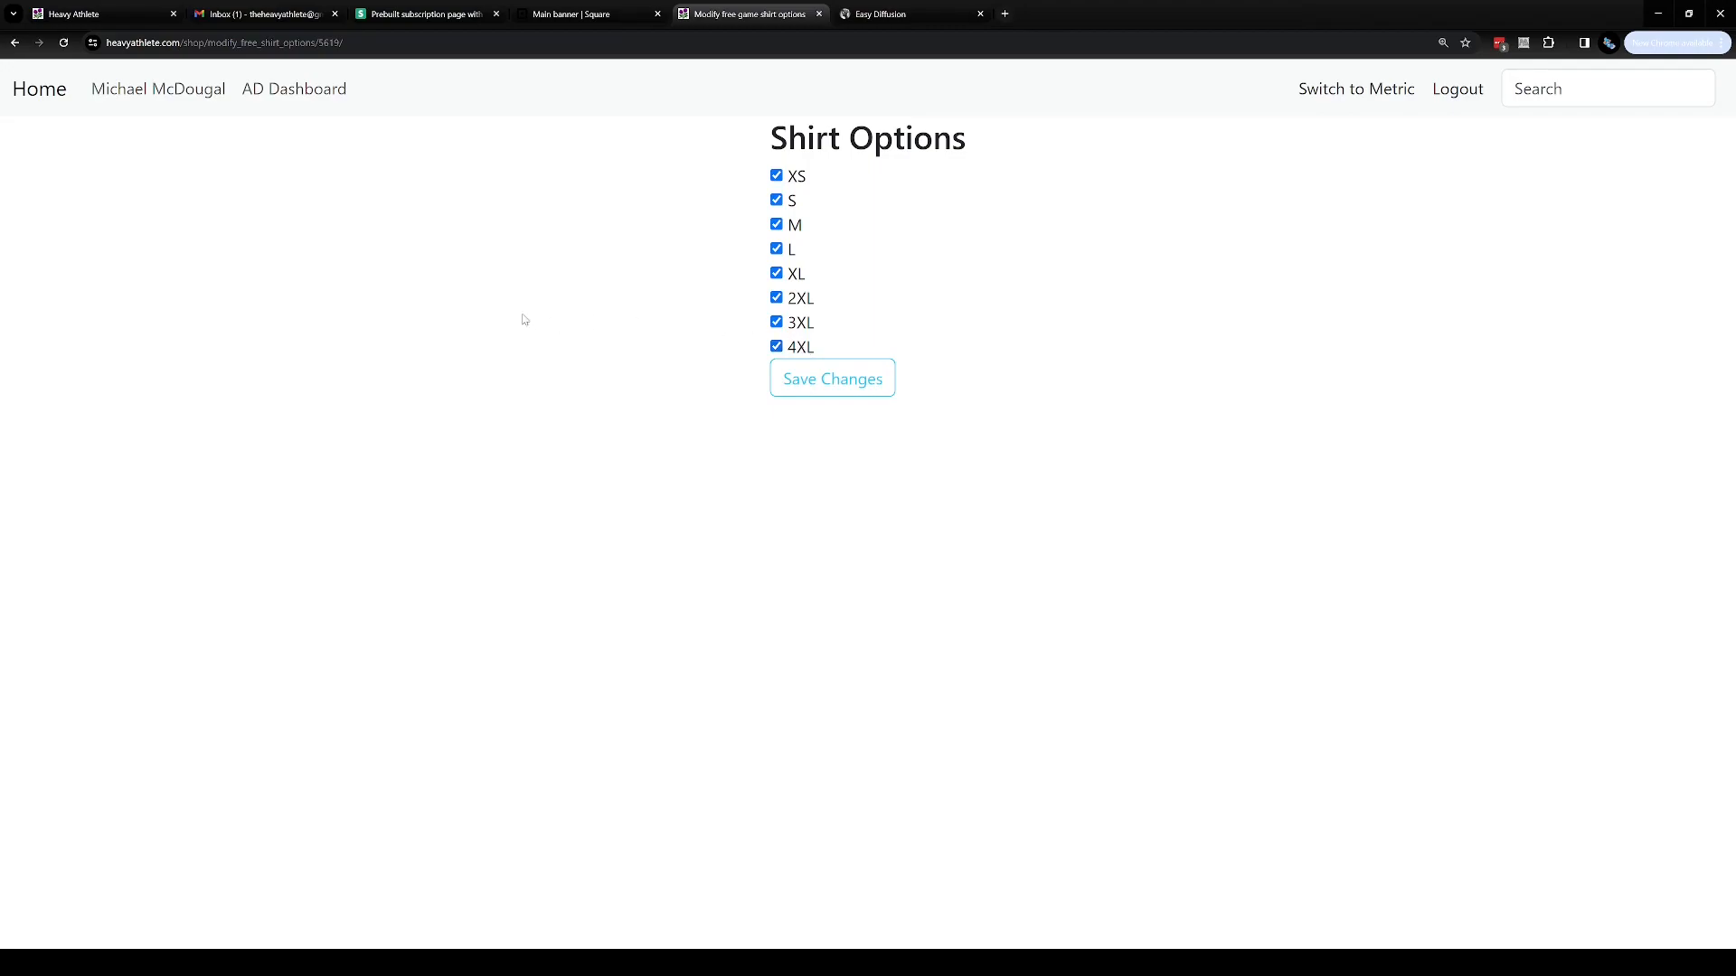
left_click(15, 44)
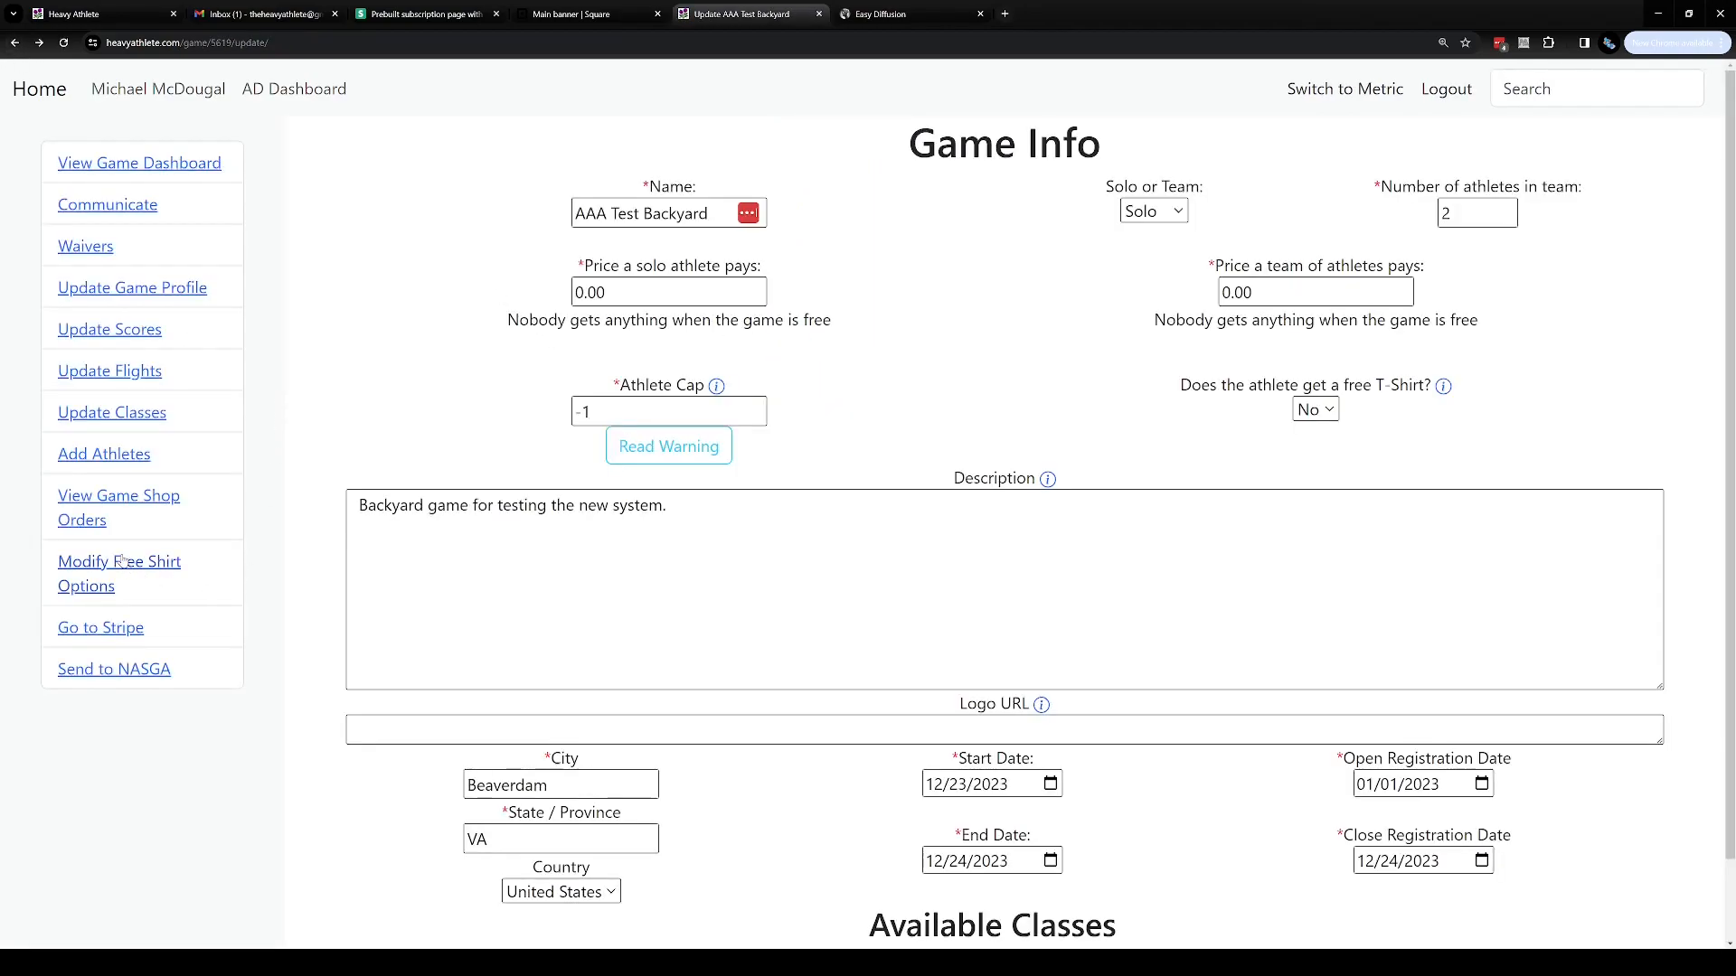
View the game's shop orders and the AD dashboard, returning to the game profile after each
left_click(127, 502)
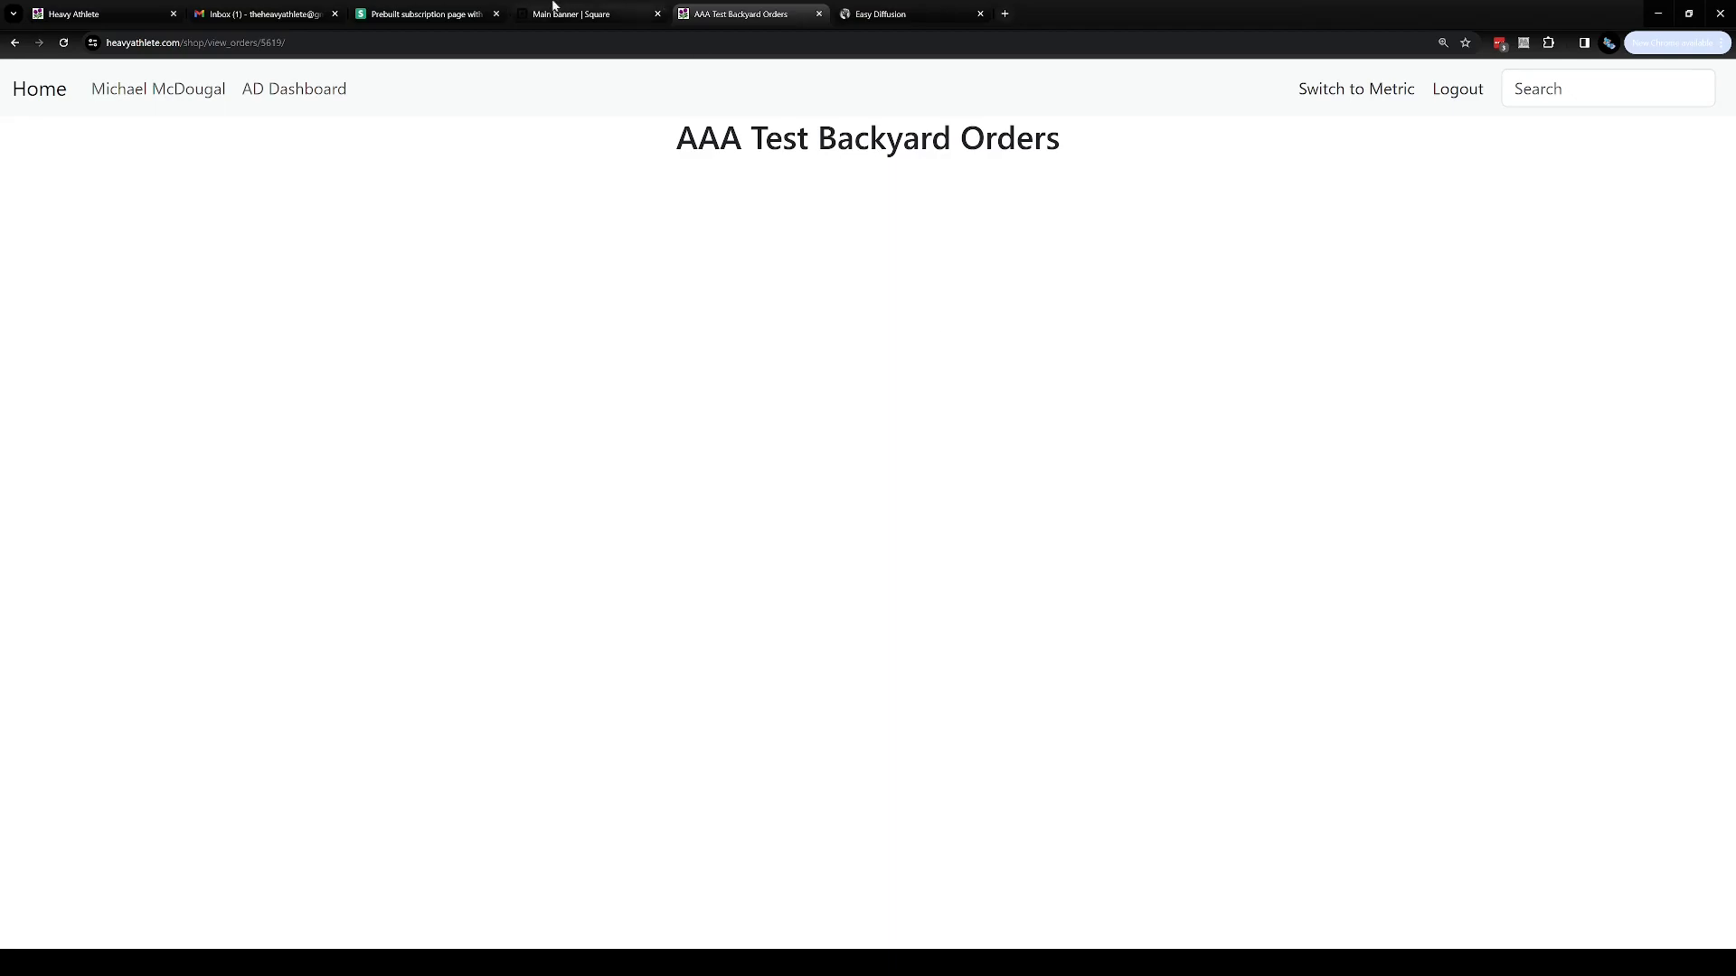
left_click(14, 46)
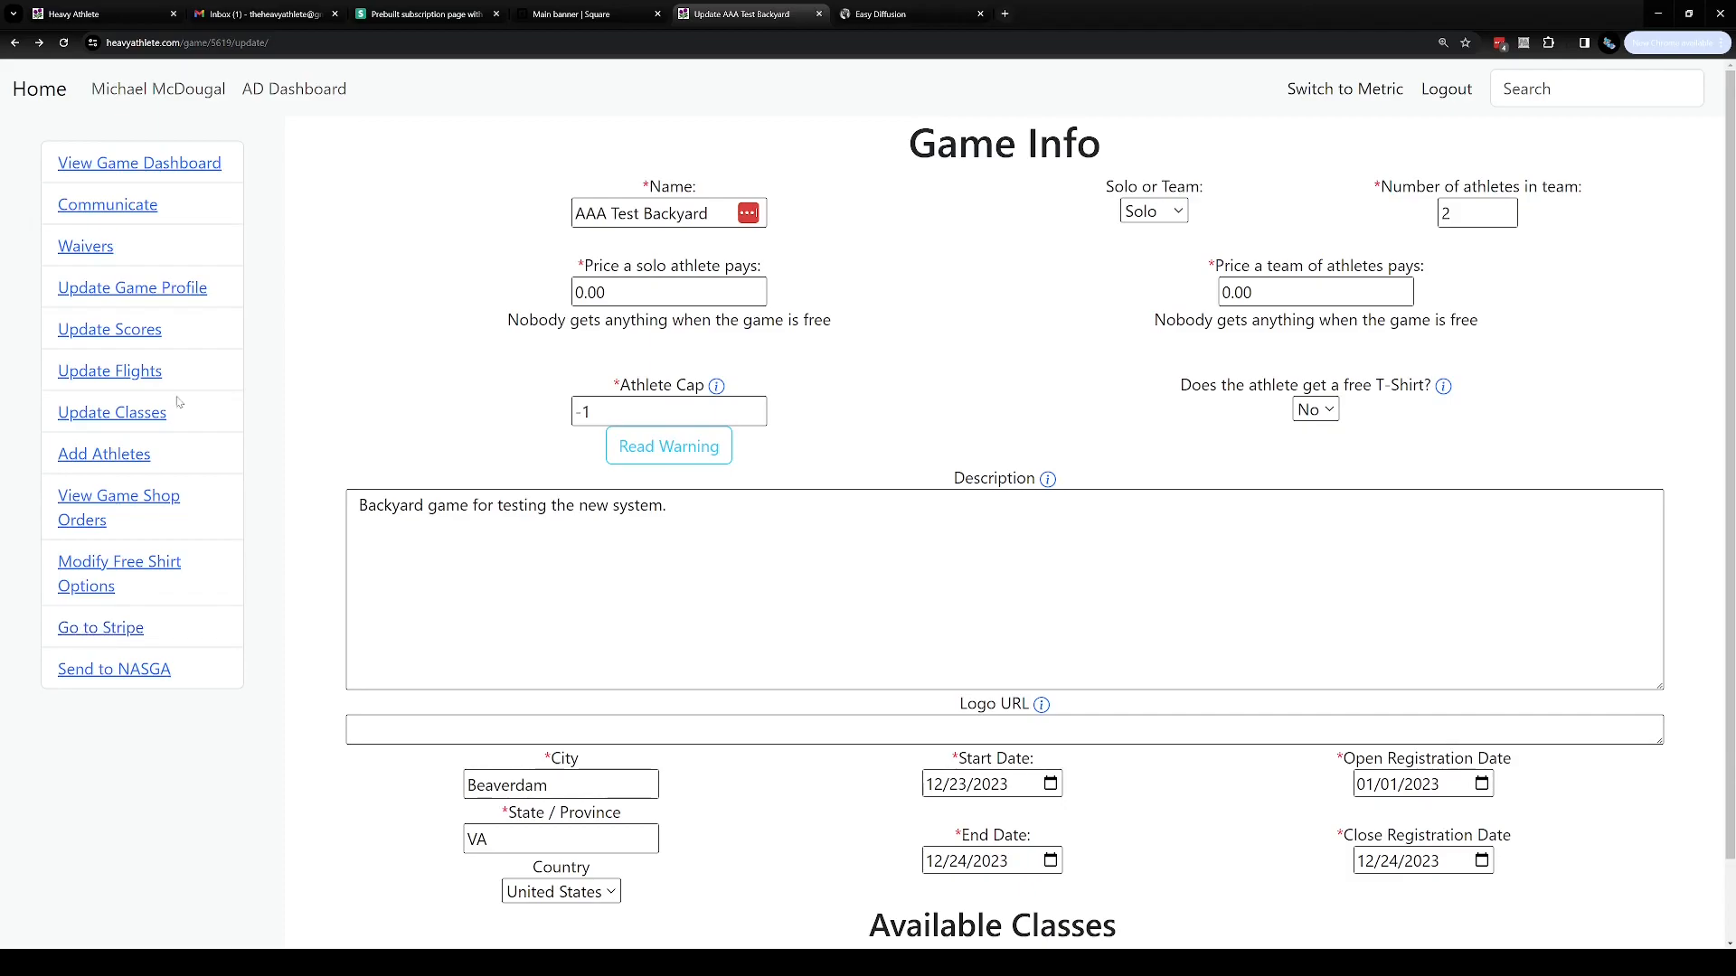
left_click(271, 100)
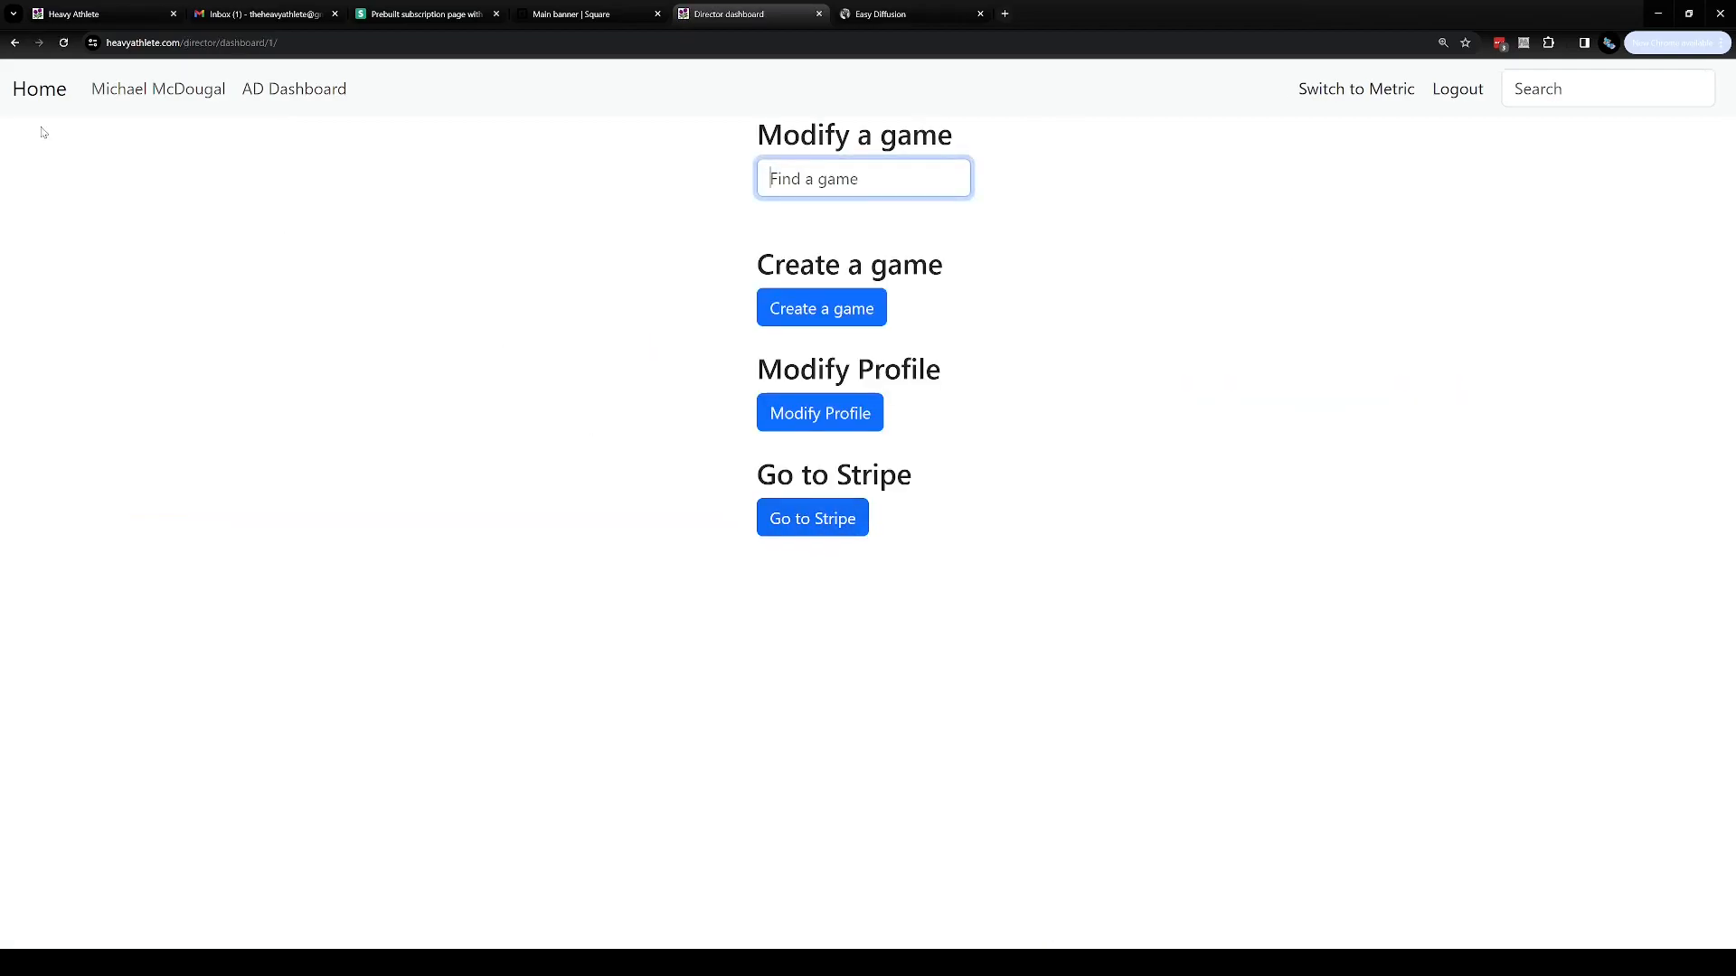
left_click(14, 43)
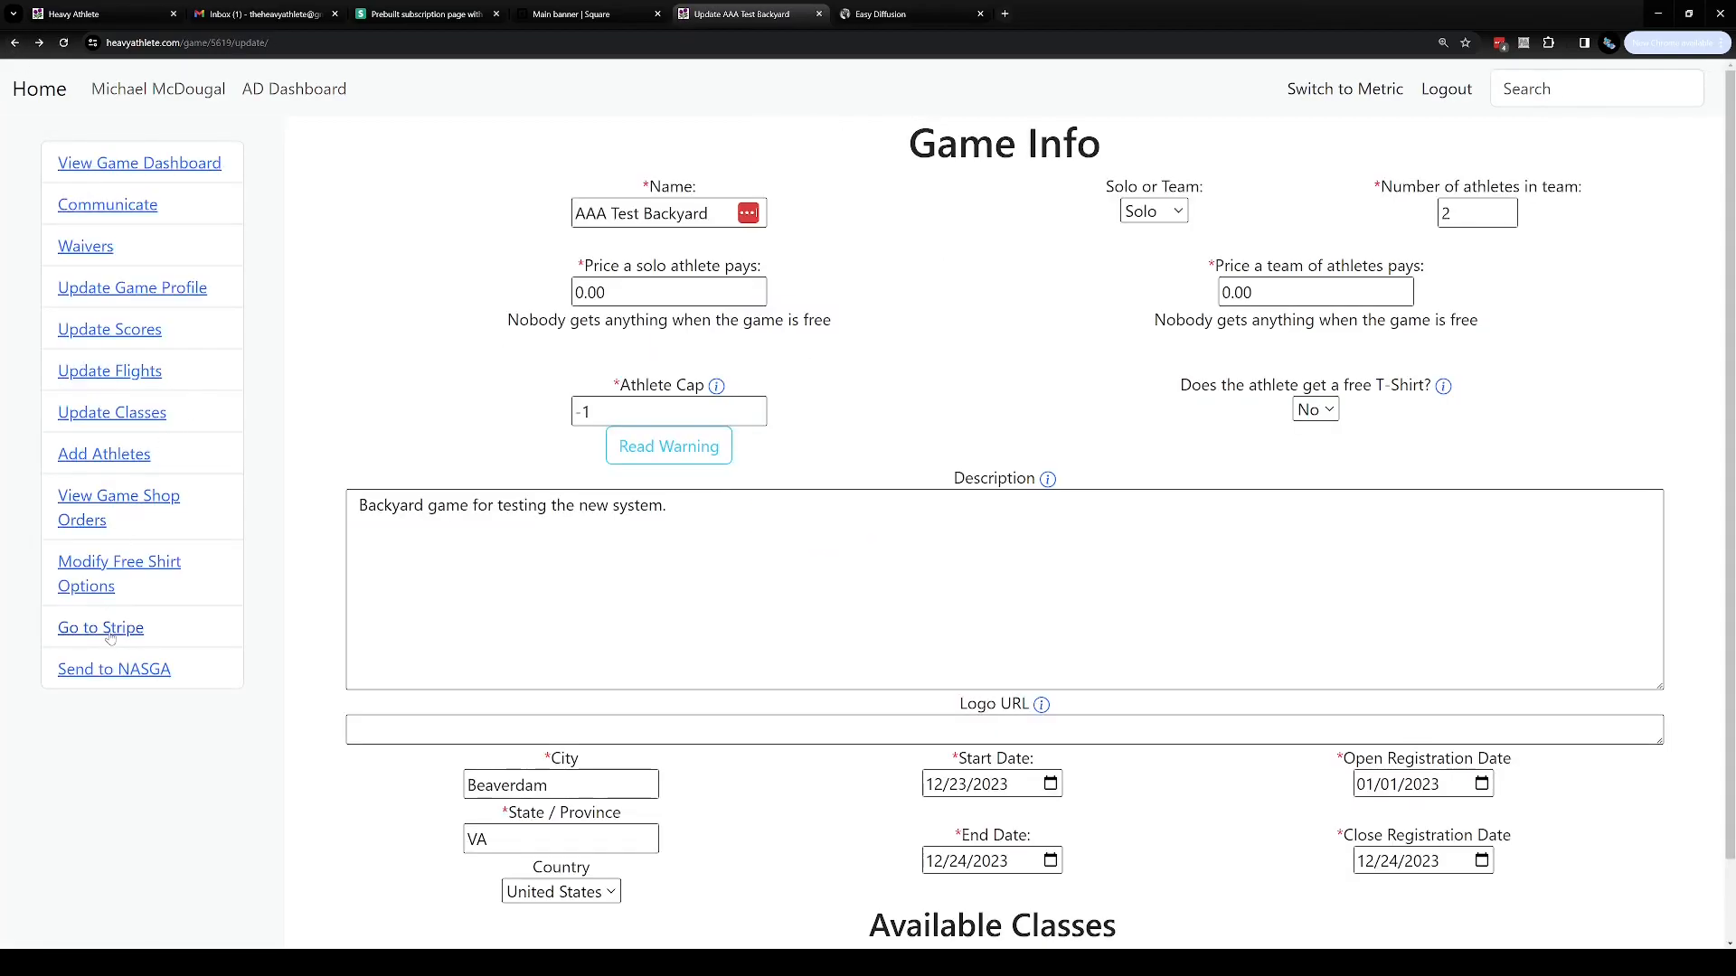